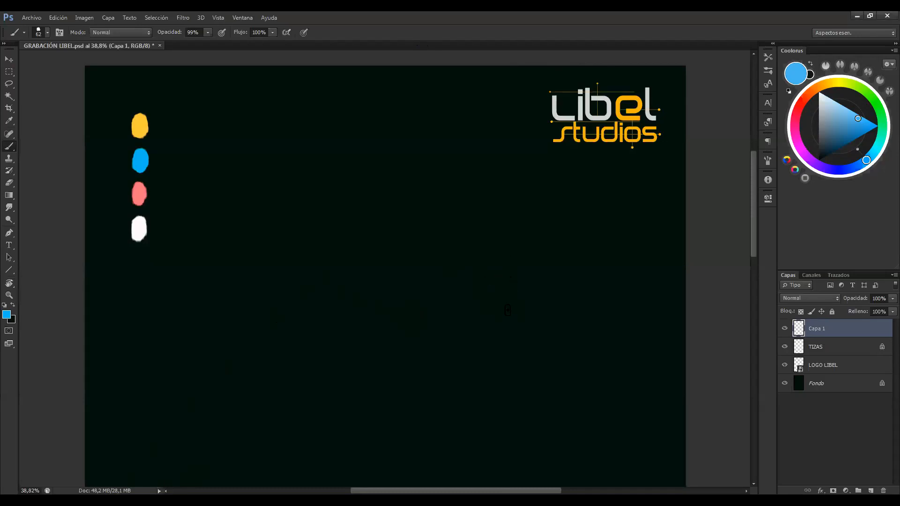
Sample the yellow swatch and draw a horizontal line near the top of the canvas as the figure's upper limit
key("z")
mouse_move(518, 308)
left_mouse_down()
mouse_move(505, 305)
mouse_move(524, 322)
left_mouse_up()
key("b")
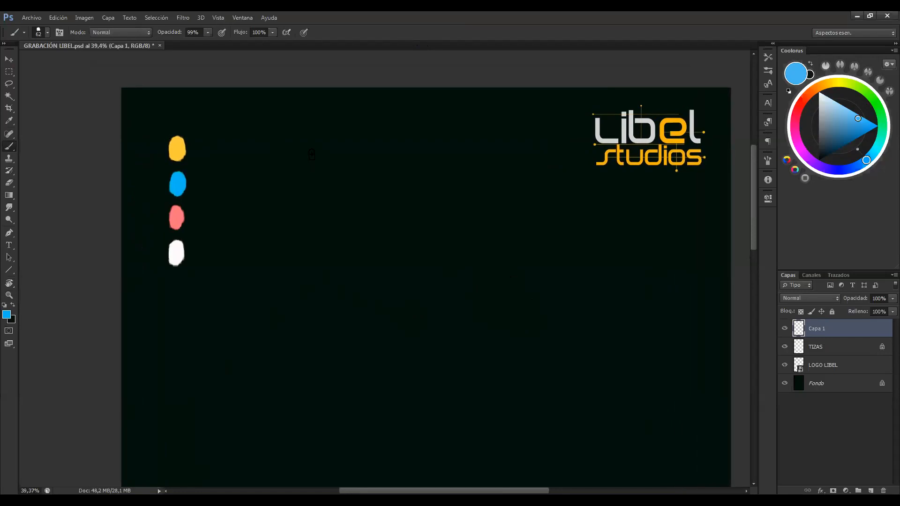
key("z")
mouse_move(231, 145)
left_mouse_down()
mouse_move(249, 150)
mouse_move(251, 162)
left_mouse_up()
key("b")
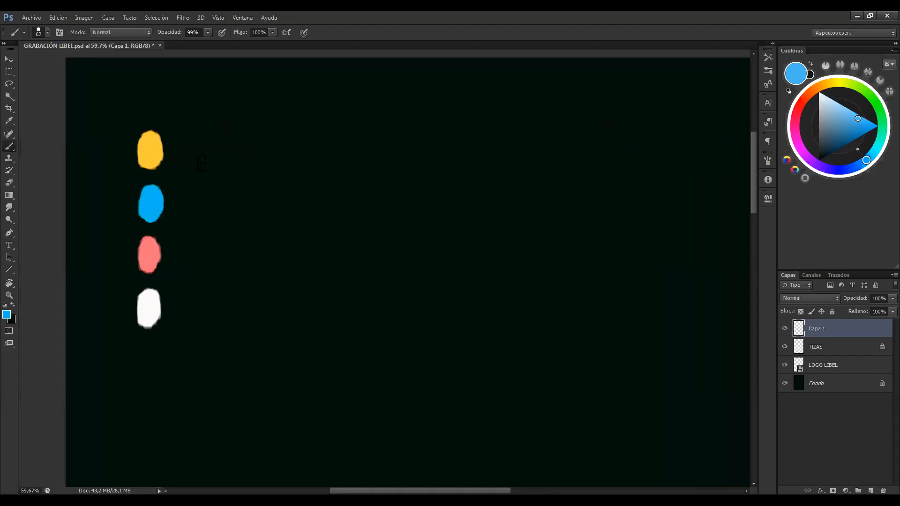
scroll(216, 157, "right", 2)
key("z")
scroll(212, 164, "down", 1)
key("b")
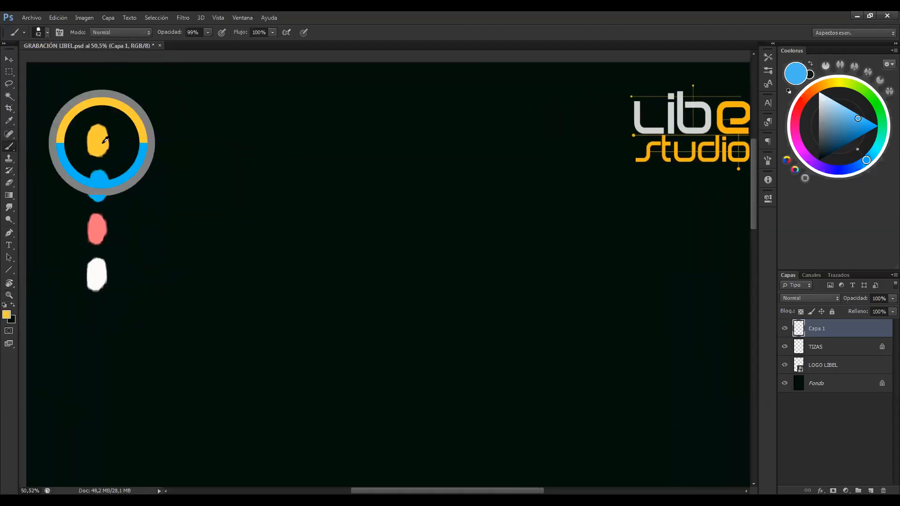
left_click(103, 141, "alt")
left_click_drag(233, 165, 232, 168)
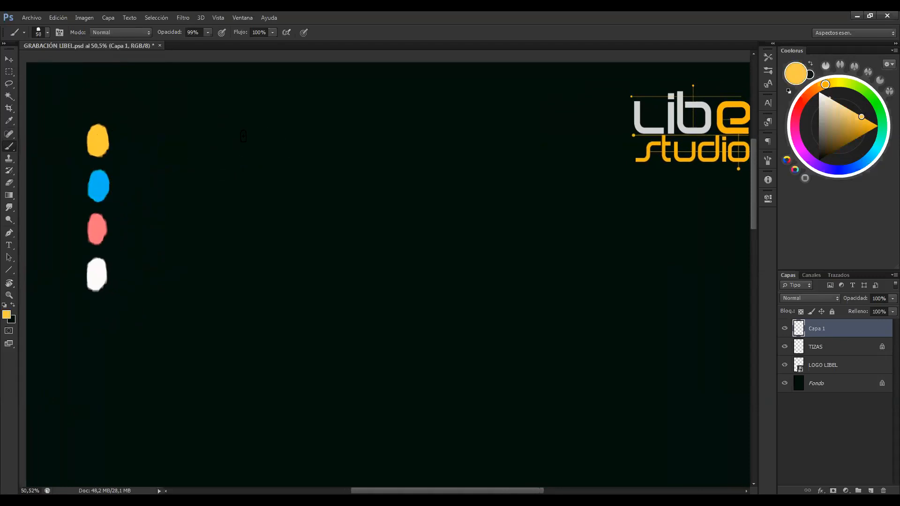
left_click_drag(203, 135, 323, 135)
Draw a matching horizontal line near the canvas bottom and a vertical axis joining the centres of both lines
scroll(318, 204, "down", 2)
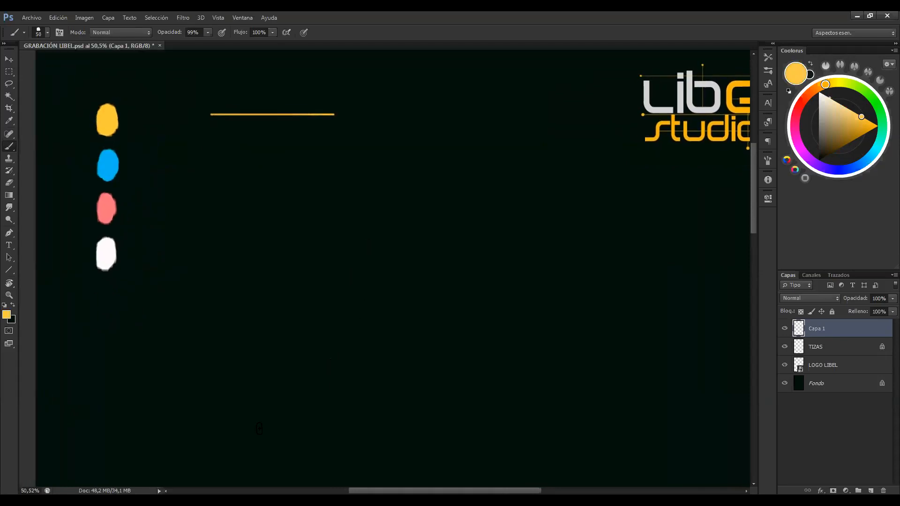
key("f")
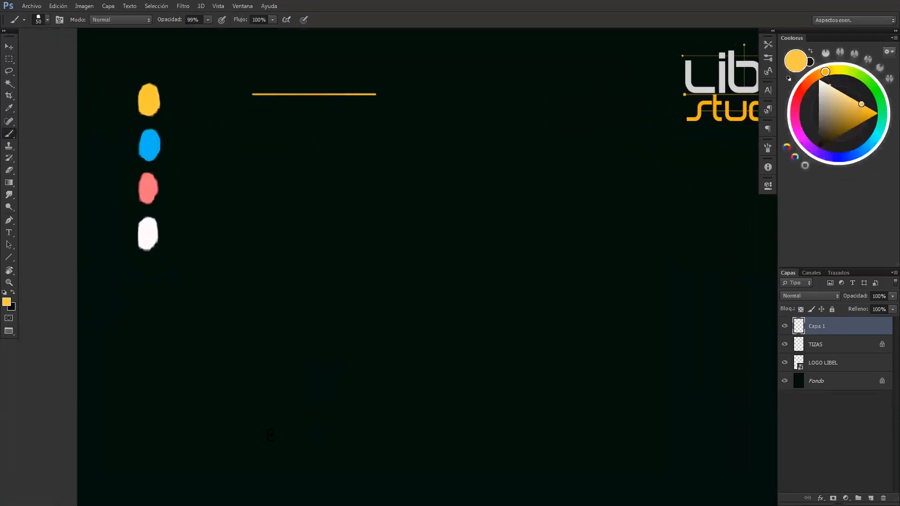
left_click_drag(253, 435, 371, 435)
mouse_move(312, 108)
left_mouse_down()
mouse_move(310, 435)
mouse_move(312, 107)
left_mouse_up()
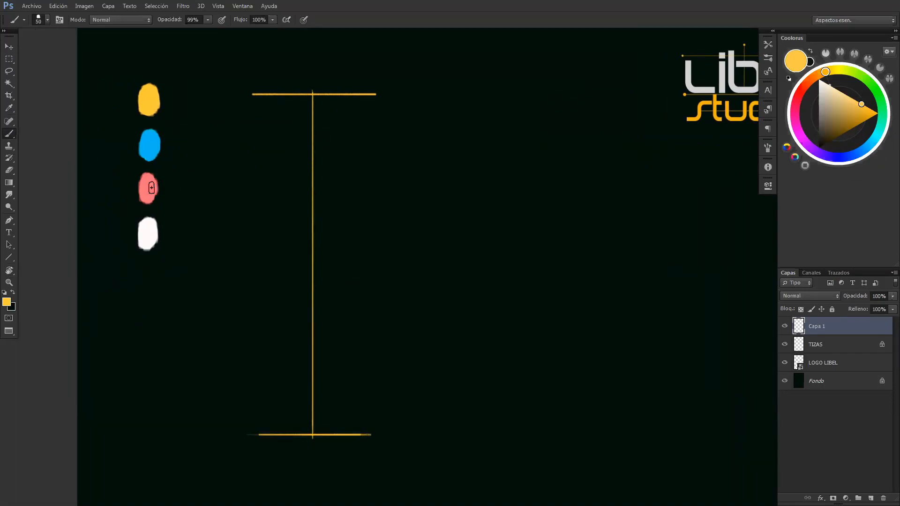
Sample the pink swatch and mark both ends of the vertical axis with a dot
left_click(152, 186, "alt")
left_click(311, 94)
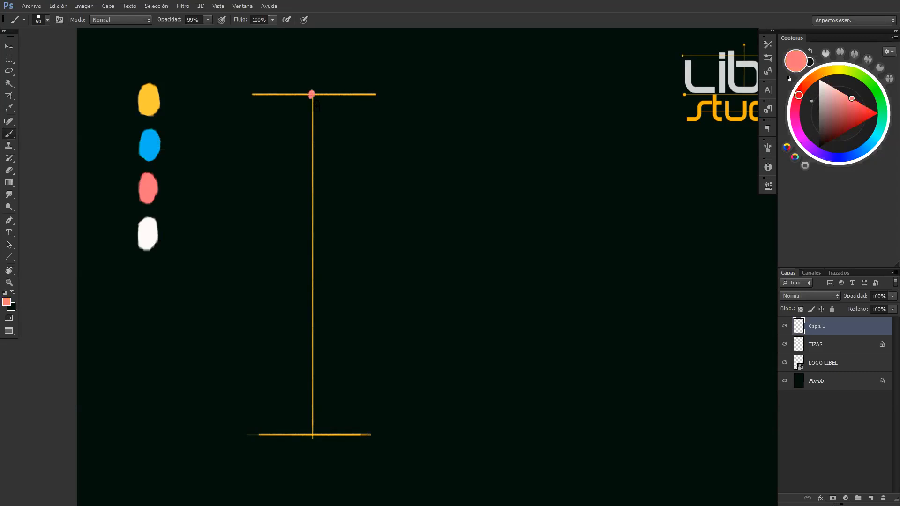
left_click(311, 434)
Hand-letter "CANON DE 8 CABEZAS." in yellow beside the top line, with an arrow leading to it
left_click(151, 97, "alt")
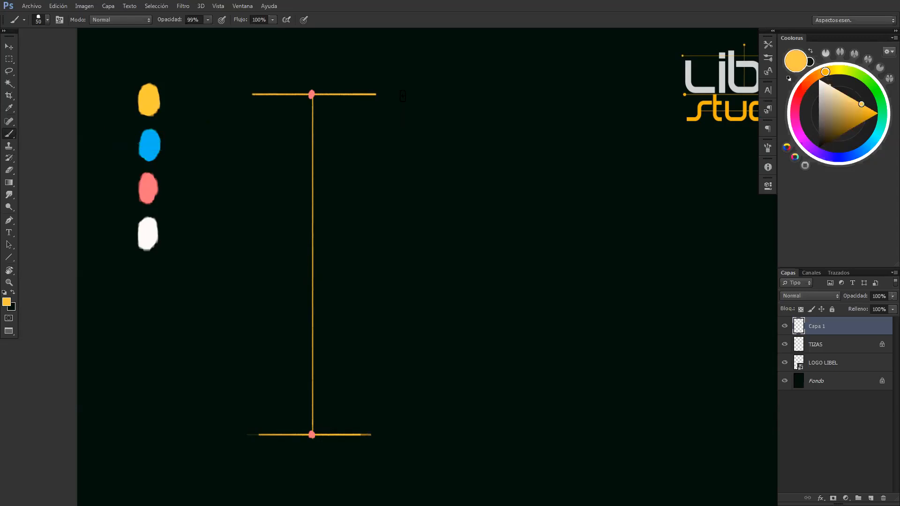
left_click_drag(417, 97, 418, 94)
mouse_move(425, 91)
left_mouse_down()
mouse_move(450, 99)
mouse_move(463, 86)
mouse_move(466, 98)
mouse_move(477, 87)
left_mouse_up()
mouse_move(484, 87)
left_mouse_down()
mouse_move(498, 86)
mouse_move(516, 110)
mouse_move(523, 95)
mouse_move(549, 90)
mouse_move(586, 102)
left_mouse_up()
mouse_move(579, 98)
left_mouse_down()
mouse_move(607, 100)
mouse_move(612, 92)
mouse_move(629, 100)
left_mouse_up()
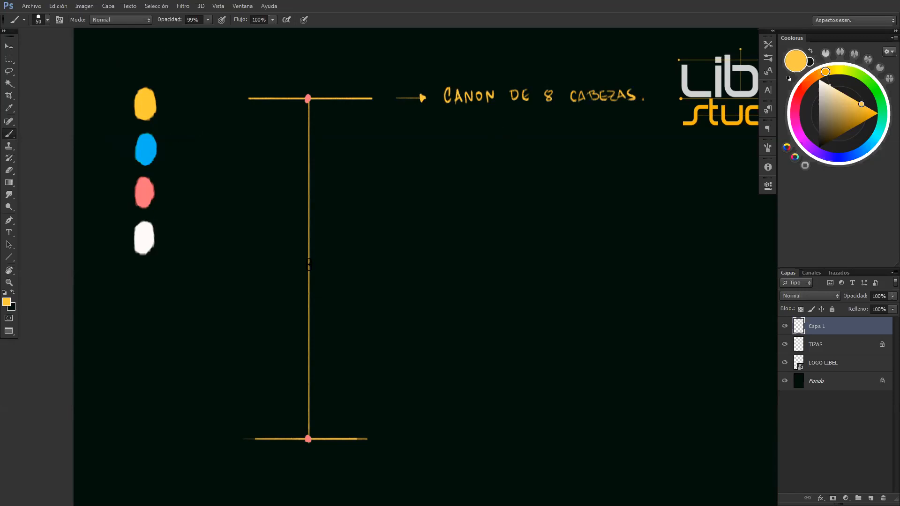
Draw the axis's midpoint line and divide the upper half into four equal parts with short horizontal lines
mouse_move(298, 264)
left_mouse_down()
mouse_move(333, 269)
mouse_move(264, 265)
mouse_move(341, 265)
left_mouse_up()
mouse_move(309, 175)
left_mouse_down()
mouse_move(274, 175)
mouse_move(321, 178)
mouse_move(288, 184)
mouse_move(322, 184)
mouse_move(266, 185)
mouse_move(321, 180)
left_mouse_up()
key("ctrl+z")
mouse_move(283, 139)
left_mouse_down()
mouse_move(334, 139)
mouse_move(274, 139)
left_mouse_up()
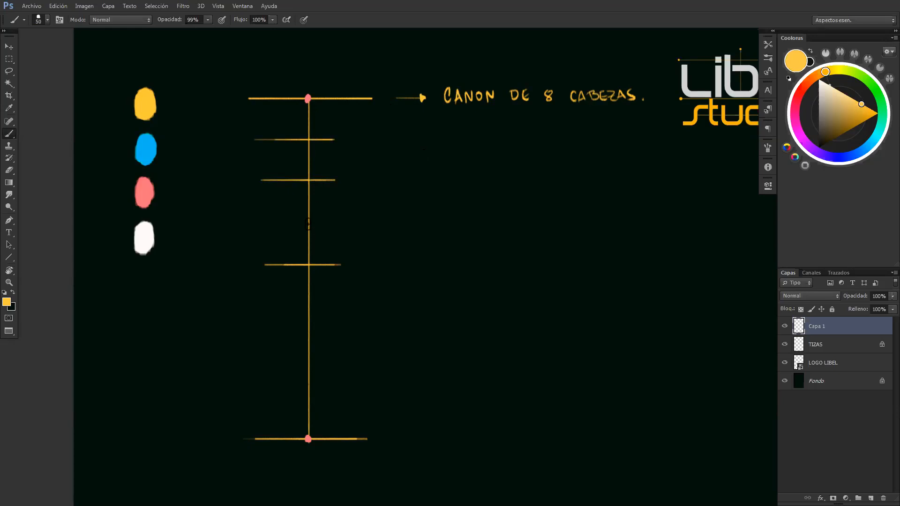
mouse_move(308, 225)
left_mouse_down()
mouse_move(266, 225)
mouse_move(337, 228)
mouse_move(277, 225)
left_mouse_up()
Divide the lower half of the axis into four equal parts with three horizontal lines
mouse_move(294, 361)
left_mouse_down()
mouse_move(254, 360)
mouse_move(347, 360)
left_mouse_up()
key("ctrl+z")
left_click_drag(251, 358, 356, 357)
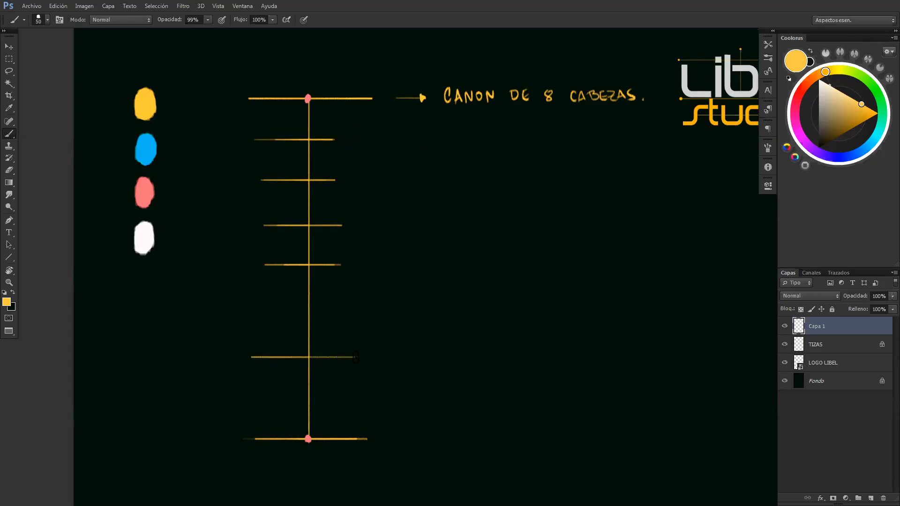
mouse_move(306, 315)
left_mouse_down()
mouse_move(249, 314)
mouse_move(344, 314)
left_mouse_up()
left_click_drag(301, 401, 261, 401)
left_click_drag(261, 401, 357, 402)
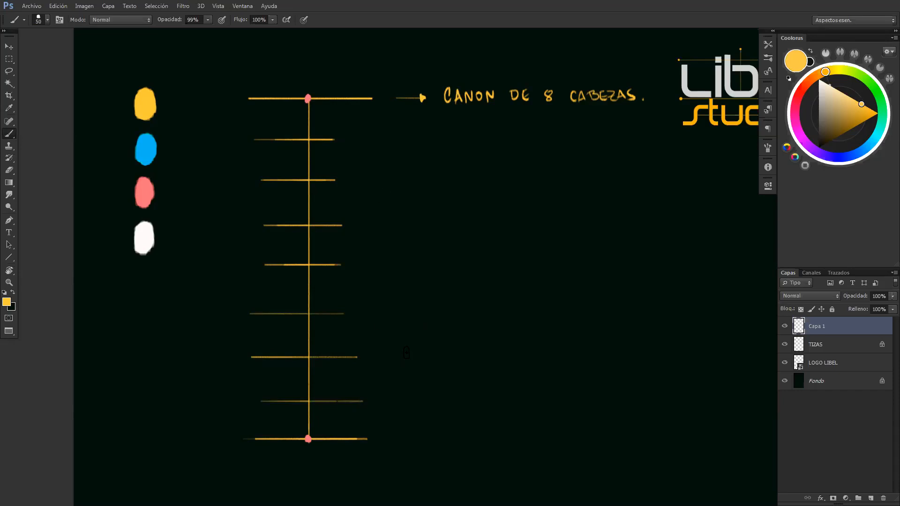
Hand-letter the title "HOMBRE" above the top line of the axis
key("z")
left_click_drag(335, 129, 262, 156)
key("b")
left_click_drag(473, 131, 360, 143)
left_click_drag(295, 144, 250, 148)
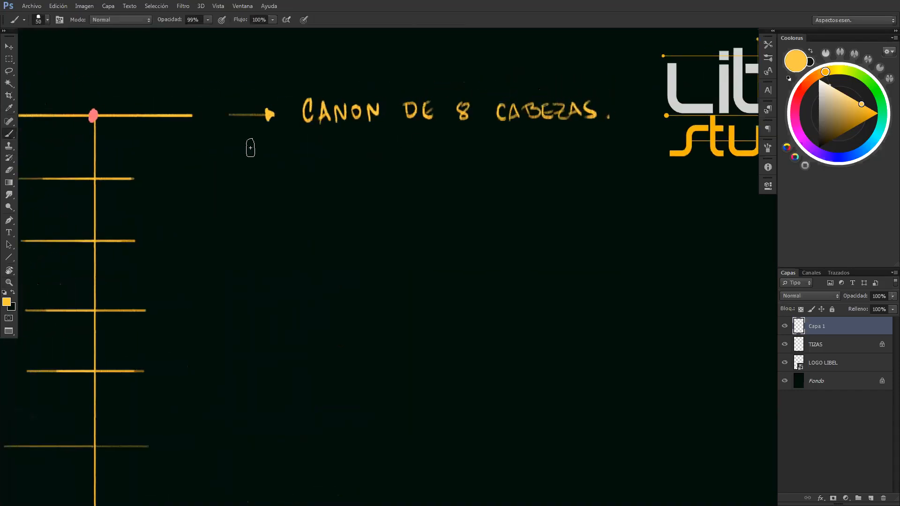
mouse_move(312, 150)
left_mouse_down()
mouse_move(367, 151)
mouse_move(331, 145)
left_mouse_up()
key("z")
key("b")
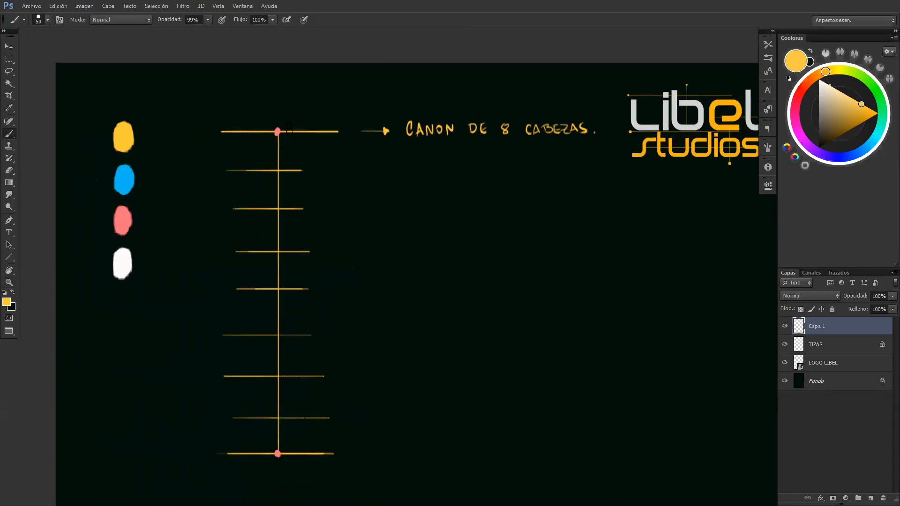
mouse_move(243, 93)
left_mouse_down()
mouse_move(248, 107)
mouse_move(257, 97)
mouse_move(311, 105)
mouse_move(302, 104)
left_mouse_up()
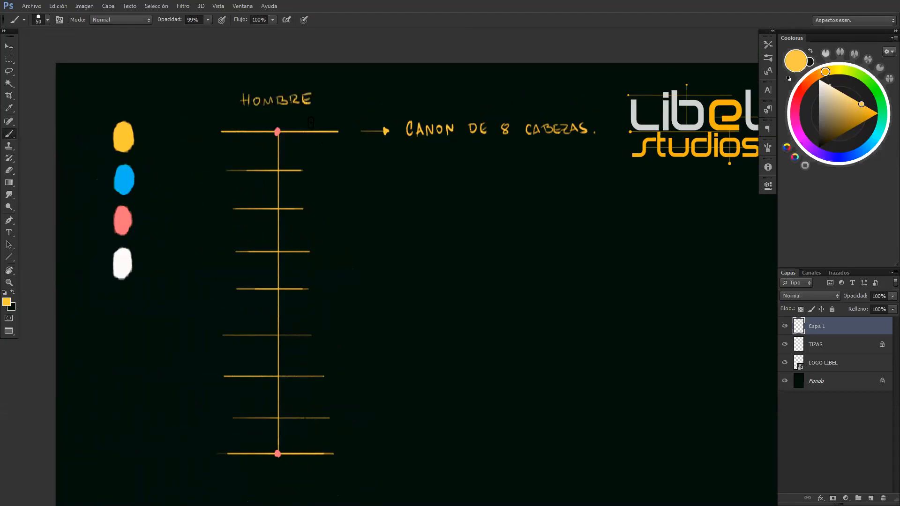
Reduce the brush size to 32 and draw vertical sides on both ends of the first division to form a box
mouse_move(287, 167)
left_mouse_down()
mouse_move(328, 175)
mouse_move(213, 173)
mouse_move(241, 150)
left_mouse_up()
right_click(249, 158, "alt")
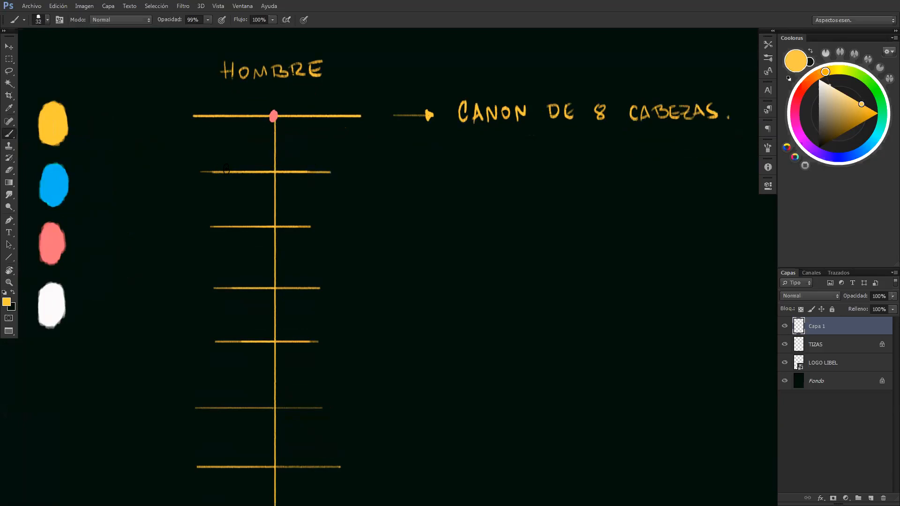
left_click_drag(226, 169, 226, 118)
key("ctrl+z")
left_click_drag(226, 119, 223, 167)
mouse_move(328, 172)
left_mouse_down()
mouse_move(332, 115)
mouse_move(328, 172)
left_mouse_up()
key("ctrl+z")
Sample the blue swatch and sketch three head ovals side by side inside the top box
key("x")
left_click(57, 187, "alt")
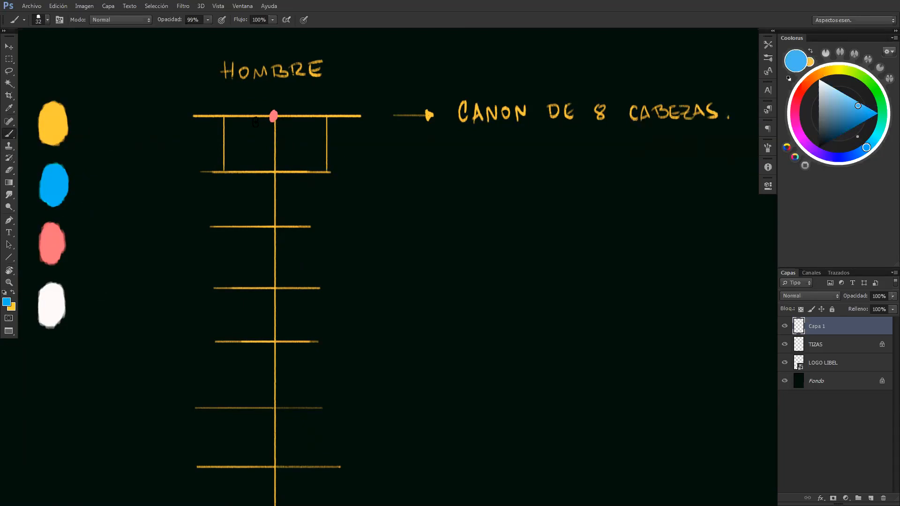
mouse_move(269, 118)
left_mouse_down()
mouse_move(259, 140)
mouse_move(275, 172)
mouse_move(284, 172)
mouse_move(293, 143)
mouse_move(279, 115)
left_mouse_up()
mouse_move(225, 135)
left_mouse_down()
mouse_move(256, 118)
mouse_move(293, 146)
mouse_move(303, 170)
mouse_move(320, 169)
mouse_move(324, 123)
mouse_move(310, 114)
mouse_move(294, 121)
left_mouse_up()
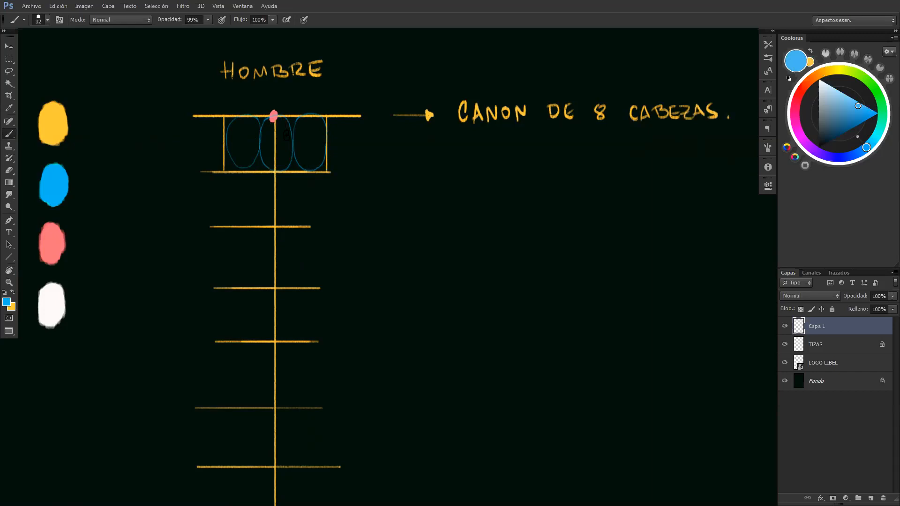
Switch back to yellow and label the first division line "CABEZA", with an arrow leading to the text
key("space")
mouse_move(307, 185)
left_mouse_down()
mouse_move(338, 192)
mouse_move(340, 242)
left_mouse_up()
key("z")
key("b")
key("space")
key("x")
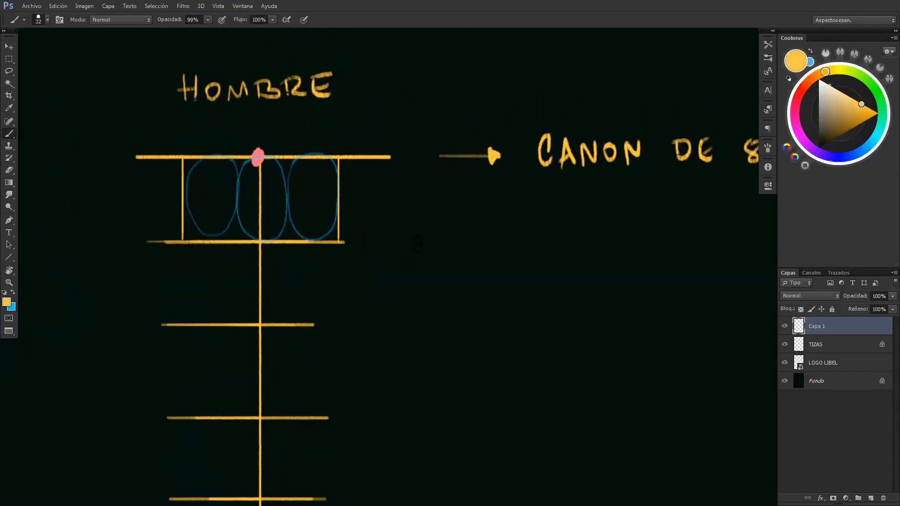
mouse_move(423, 243)
left_mouse_down()
mouse_move(498, 244)
mouse_move(501, 234)
left_mouse_up()
mouse_move(546, 229)
left_mouse_down()
mouse_move(543, 249)
mouse_move(564, 243)
left_mouse_up()
mouse_move(567, 235)
left_mouse_down()
mouse_move(567, 246)
mouse_move(599, 249)
mouse_move(597, 242)
left_mouse_up()
mouse_move(586, 235)
left_mouse_down()
mouse_move(603, 246)
mouse_move(625, 244)
left_mouse_up()
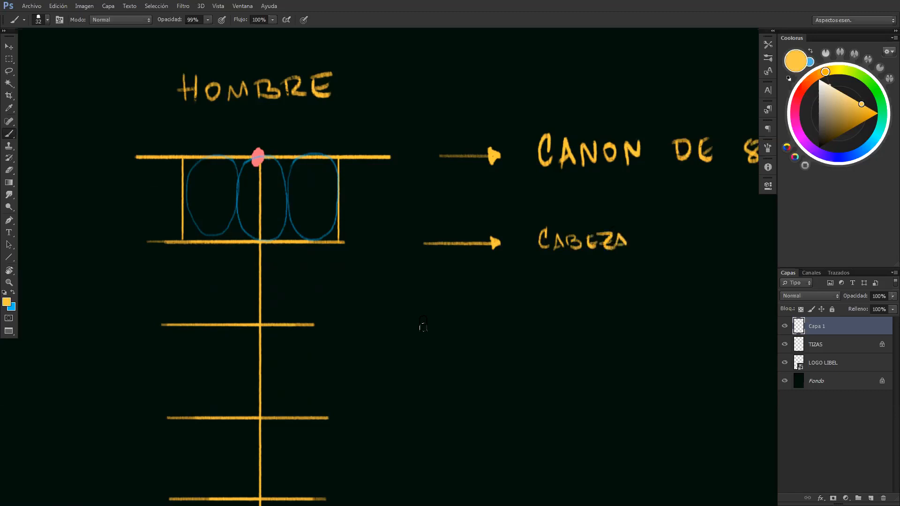
Draw an arrow beside the second division line and label it "HOMBROS Y PECHO"
left_click_drag(423, 328, 534, 332)
left_click_drag(531, 326, 542, 332)
mouse_move(554, 319)
left_mouse_down()
mouse_move(560, 327)
mouse_move(555, 318)
left_mouse_up()
mouse_move(562, 331)
left_mouse_down()
mouse_move(585, 333)
mouse_move(650, 327)
left_mouse_up()
mouse_move(654, 318)
left_mouse_down()
mouse_move(650, 334)
mouse_move(675, 333)
left_mouse_up()
mouse_move(676, 319)
left_mouse_down()
mouse_move(688, 332)
mouse_move(695, 323)
mouse_move(709, 333)
mouse_move(724, 326)
left_mouse_up()
mouse_move(724, 318)
left_mouse_down()
mouse_move(725, 332)
mouse_move(733, 321)
left_mouse_up()
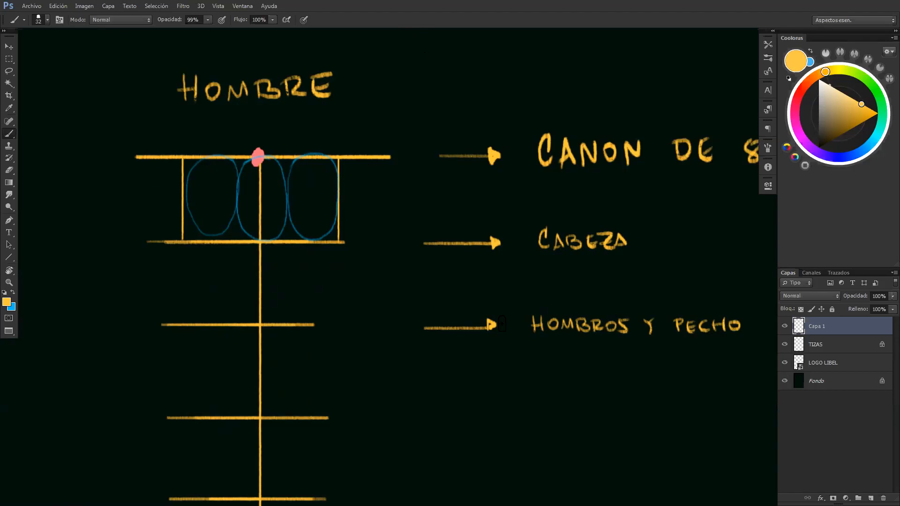
Draw an arrow beside the third division line and label it "ABS. CODOS."
left_click_drag(438, 272, 382, 182)
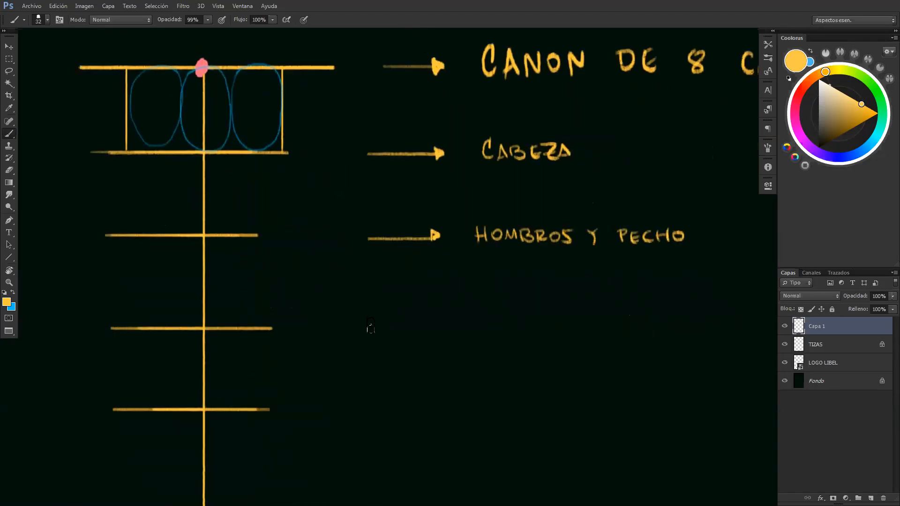
left_click_drag(369, 327, 618, 332)
left_click(639, 327)
Draw an arrow beside the midpoint line and label it "MUÑECAS E INGE"
left_click_drag(471, 349, 488, 277)
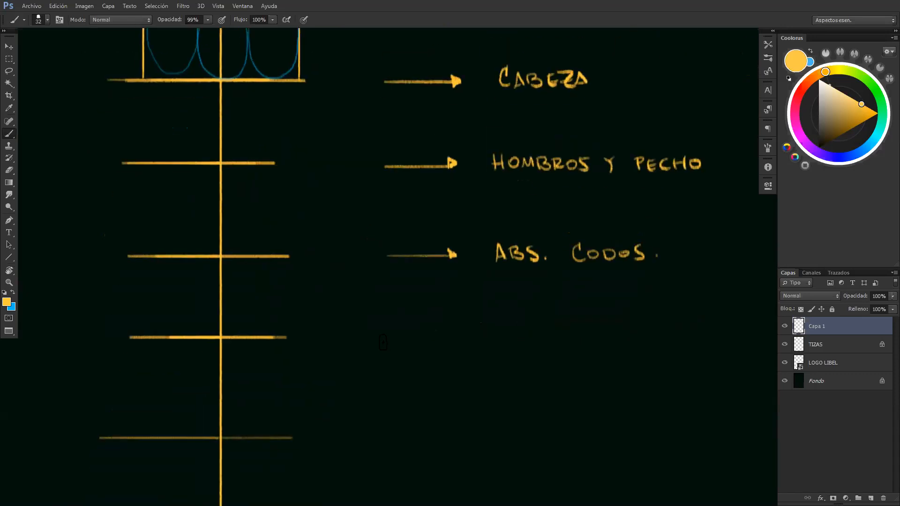
mouse_move(383, 340)
left_mouse_down()
mouse_move(449, 345)
mouse_move(492, 331)
mouse_move(507, 346)
mouse_move(537, 327)
left_mouse_up()
mouse_move(543, 333)
left_mouse_down()
mouse_move(555, 347)
mouse_move(552, 333)
left_mouse_up()
left_click_drag(544, 339, 580, 349)
left_click_drag(569, 343, 614, 348)
mouse_move(614, 348)
left_mouse_down()
mouse_move(624, 348)
mouse_move(624, 335)
left_mouse_up()
left_click_drag(615, 341, 656, 347)
left_click_drag(642, 336, 660, 335)
mouse_move(659, 336)
left_mouse_down()
mouse_move(671, 348)
mouse_move(671, 335)
left_mouse_up()
mouse_move(688, 336)
left_mouse_down()
mouse_move(681, 348)
mouse_move(704, 341)
left_mouse_up()
left_click_drag(698, 334, 704, 334)
Label the fifth division line "MANOS" and the sixth "RODILLAS", each with an arrow
key("z")
mouse_move(610, 332)
left_mouse_down()
mouse_move(488, 333)
mouse_move(464, 345)
mouse_move(539, 348)
mouse_move(551, 338)
mouse_move(570, 346)
left_mouse_up()
left_click(488, 333)
key("b")
left_click_drag(445, 407, 493, 407)
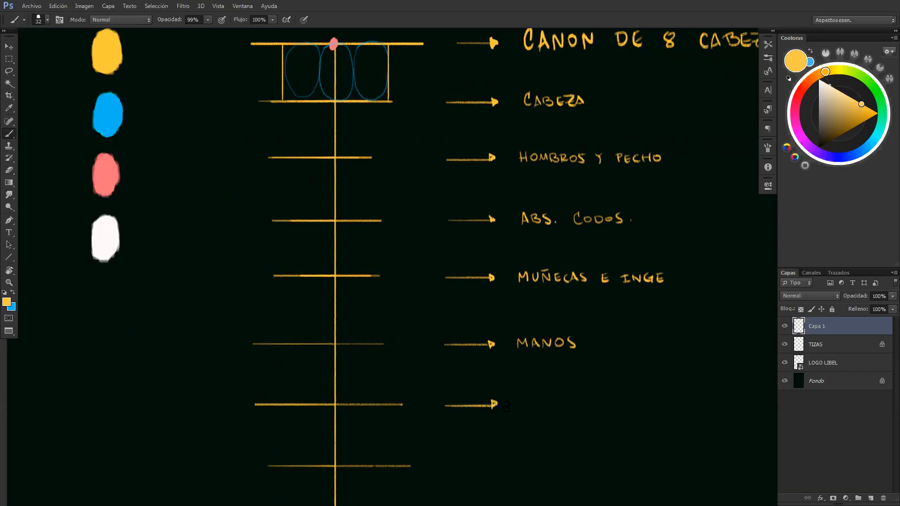
scroll(524, 389, "down", 3)
mouse_move(512, 359)
left_mouse_down()
mouse_move(517, 349)
mouse_move(519, 360)
mouse_move(556, 349)
mouse_move(569, 360)
mouse_move(581, 350)
mouse_move(590, 360)
left_mouse_up()
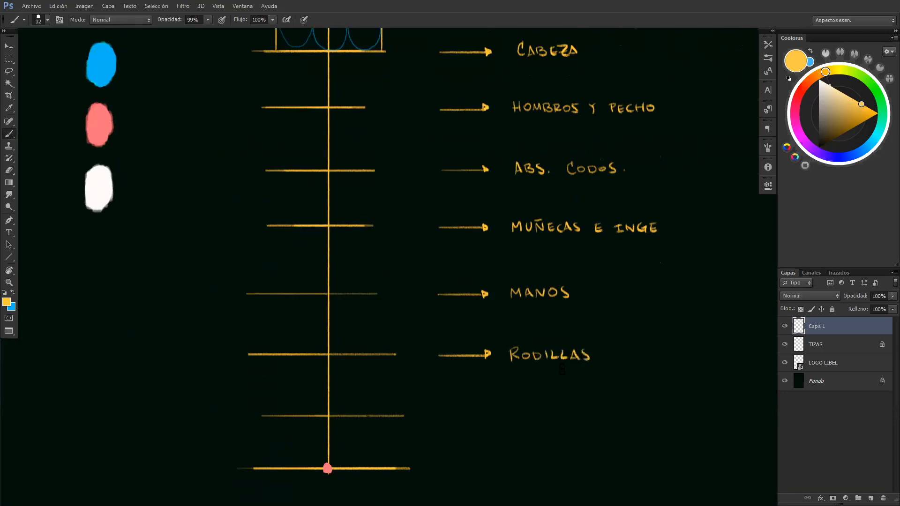
Label the seventh division line "PANTORRILLAS" and add an arrow and a body-part label beside the bottom line
left_click_drag(437, 416, 558, 411)
left_click_drag(565, 412, 628, 421)
mouse_move(434, 471)
left_mouse_down()
mouse_move(492, 471)
mouse_move(486, 476)
left_mouse_up()
scroll(516, 473, "down", 3)
mouse_move(506, 410)
left_mouse_down()
mouse_move(506, 420)
mouse_move(512, 408)
left_mouse_up()
mouse_move(515, 420)
left_mouse_down()
mouse_move(518, 408)
mouse_move(524, 419)
left_mouse_up()
mouse_move(516, 415)
left_mouse_down()
mouse_move(561, 410)
mouse_move(573, 420)
mouse_move(608, 421)
left_mouse_up()
left_click_drag(606, 408, 634, 418)
left_click_drag(627, 414, 633, 408)
mouse_move(644, 408)
left_mouse_down()
mouse_move(637, 418)
mouse_move(648, 425)
left_mouse_up()
Sample the blue swatch and extend both sides of the head box down through the second division as vertical guides
key("z")
left_click_drag(630, 395, 579, 391)
left_click_drag(604, 283, 552, 319)
left_click_drag(410, 216, 437, 243)
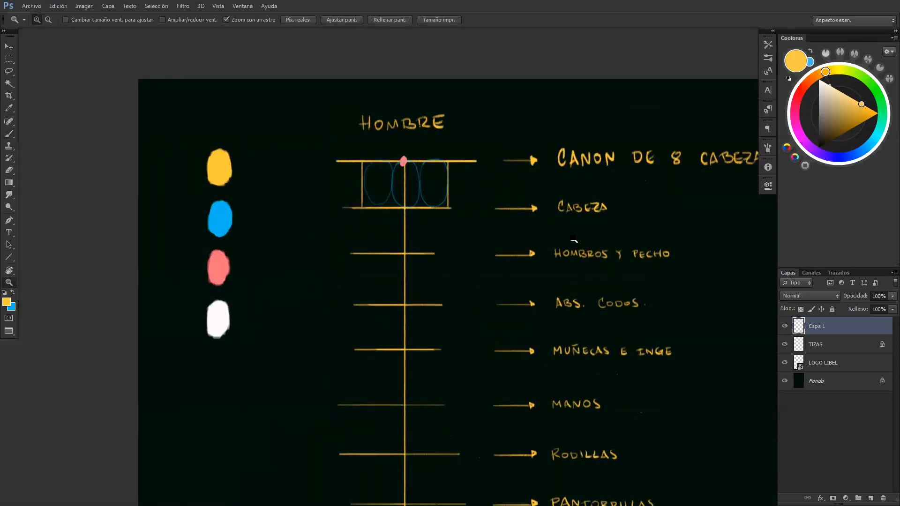
key("b")
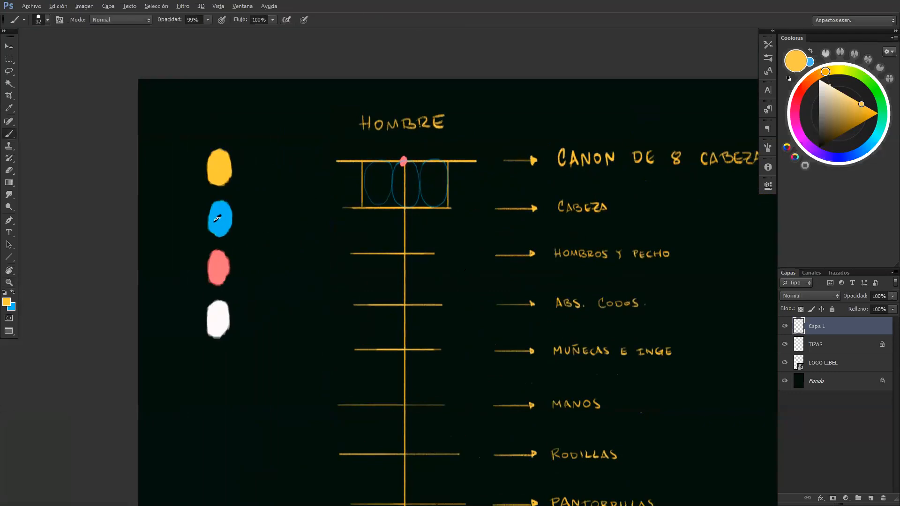
left_click(217, 219, "alt")
key("z")
left_click(462, 220)
key("b")
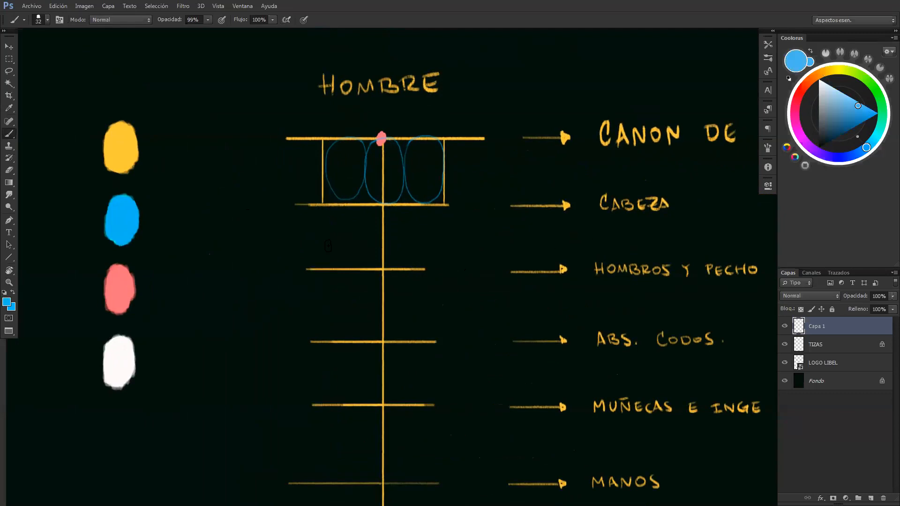
mouse_move(322, 212)
left_mouse_down()
mouse_move(321, 269)
mouse_move(322, 212)
left_mouse_up()
mouse_move(445, 211)
left_mouse_down()
mouse_move(444, 271)
mouse_move(444, 212)
left_mouse_up()
Draw a blue curly brace beside the second division and label it "3 PARTES"
mouse_move(558, 287)
left_mouse_down()
mouse_move(571, 295)
mouse_move(589, 282)
mouse_move(509, 293)
mouse_move(546, 281)
left_mouse_up()
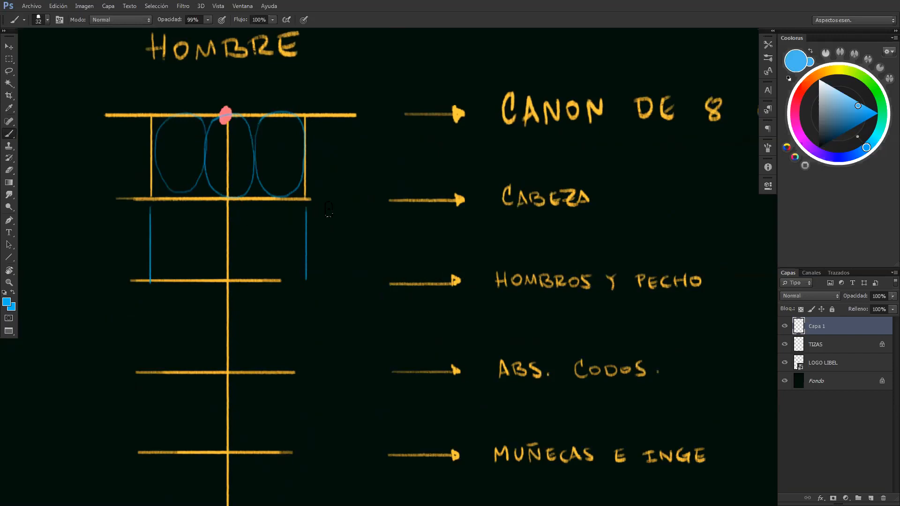
left_click_drag(328, 235, 320, 281)
mouse_move(336, 230)
left_mouse_down()
mouse_move(345, 237)
mouse_move(337, 244)
mouse_move(353, 246)
mouse_move(353, 238)
mouse_move(391, 235)
mouse_move(397, 244)
mouse_move(397, 232)
left_mouse_up()
left_click_drag(389, 238, 400, 243)
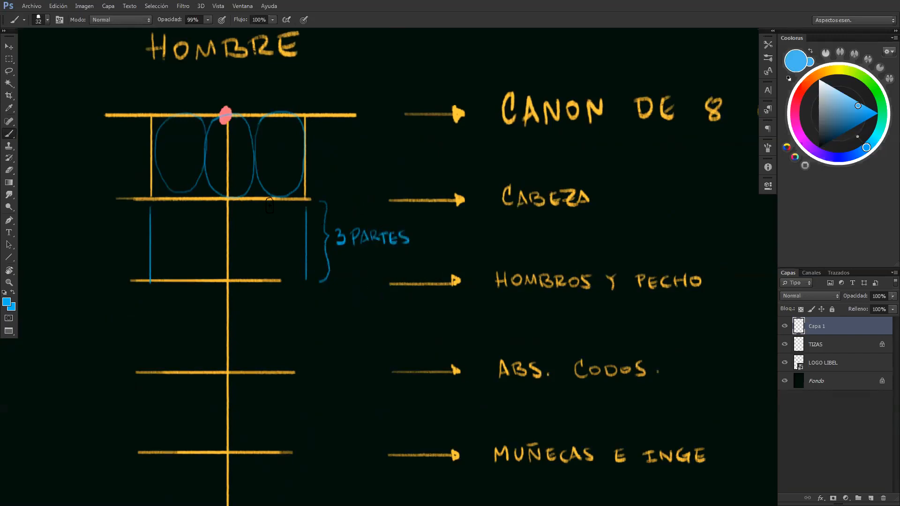
Mark the thirds of the second division on the axis and sketch the neck down to the first third
left_click_drag(225, 224, 231, 253)
mouse_move(235, 228)
left_mouse_down()
mouse_move(251, 230)
mouse_move(215, 230)
mouse_move(250, 229)
left_mouse_up()
mouse_move(212, 195)
left_mouse_down()
mouse_move(211, 219)
mouse_move(244, 193)
mouse_move(245, 210)
left_mouse_up()
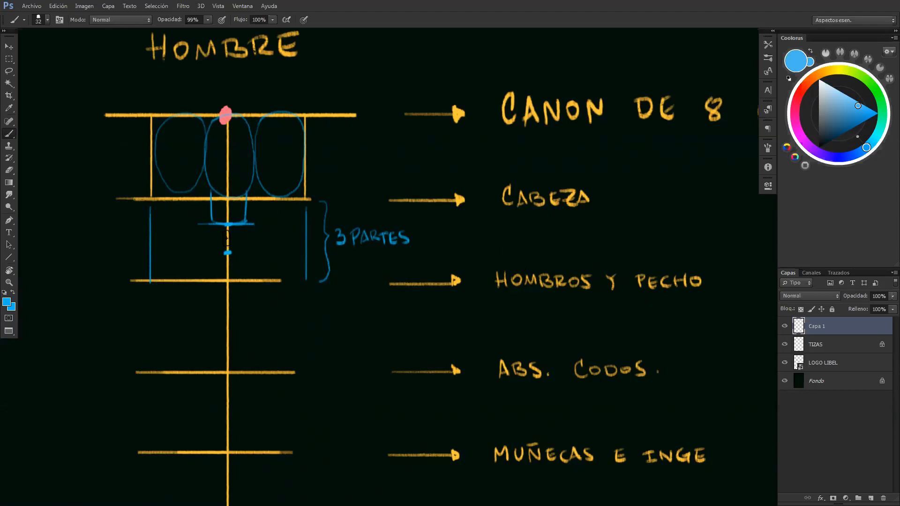
Sketch the two collarbones rising from the axis and draw vertical guides through the centres of the outer head ovals
left_click_drag(225, 236, 229, 237)
left_click_drag(181, 228, 223, 237)
left_click_drag(229, 237, 275, 228)
mouse_move(178, 117)
left_mouse_down()
mouse_move(180, 253)
mouse_move(171, 131)
left_mouse_up()
left_click_drag(278, 111, 278, 269)
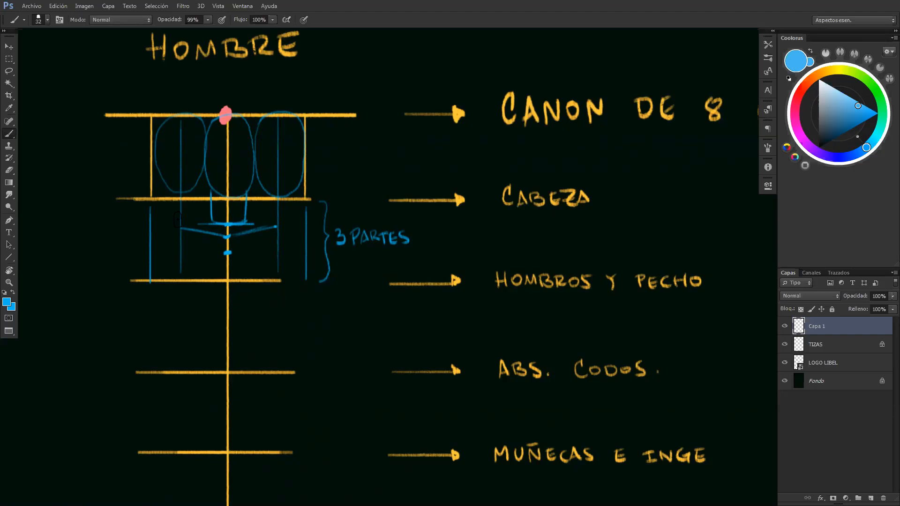
Sample pink from the axis's top dot and mark a shoulder joint at the outer end of each collarbone
left_click_drag(215, 220, 318, 237)
left_click(329, 132, "alt")
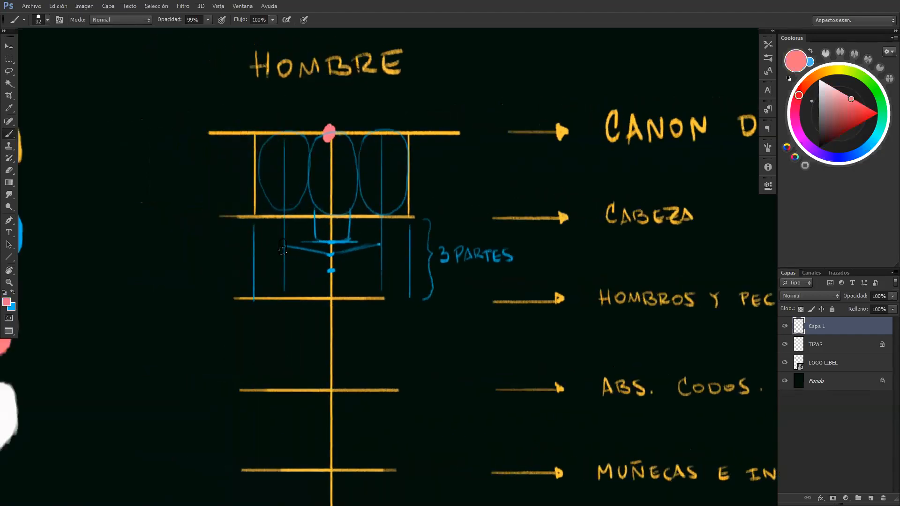
left_click(284, 245)
left_click(380, 245)
left_click_drag(374, 255, 354, 260)
key("ctrl+z")
mouse_move(342, 280)
left_mouse_down()
mouse_move(301, 212)
mouse_move(317, 219)
left_mouse_up()
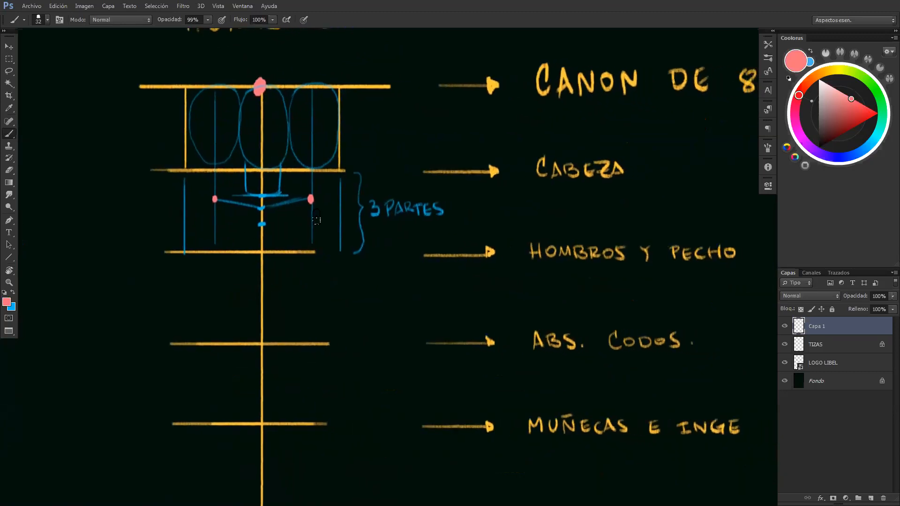
Sample blue and extend horizontal guides outward from both shoulder joints and along the base of the second division
left_click_drag(222, 184, 409, 253)
left_click(121, 256, "alt")
left_click_drag(351, 254, 254, 200)
left_click_drag(406, 232, 352, 214)
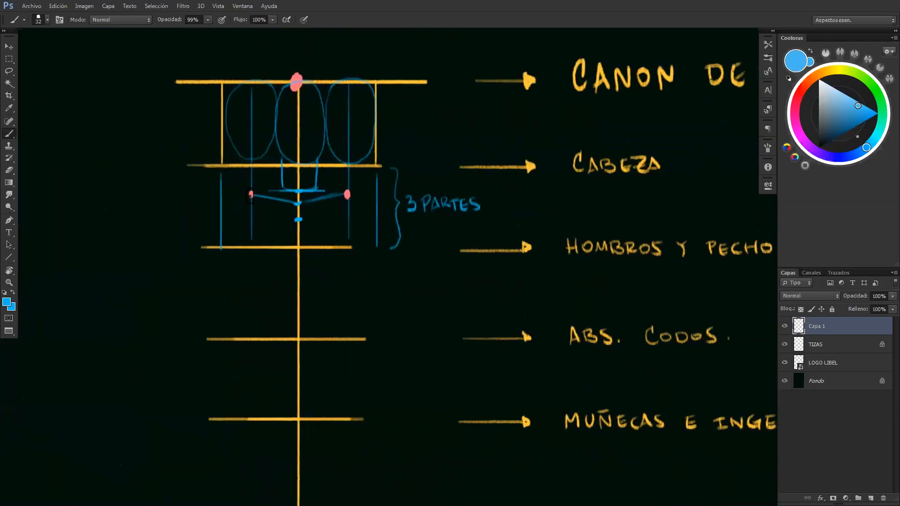
left_click_drag(251, 193, 210, 194)
left_click_drag(347, 193, 377, 194)
left_click_drag(355, 247, 377, 247)
left_click_drag(223, 245, 246, 244)
Draw a deltoid oval inside each outer shoulder box and circle both pink shoulder joints
mouse_move(245, 197)
left_mouse_down()
mouse_move(234, 196)
mouse_move(221, 220)
mouse_move(231, 243)
mouse_move(243, 240)
mouse_move(252, 206)
mouse_move(237, 195)
left_mouse_up()
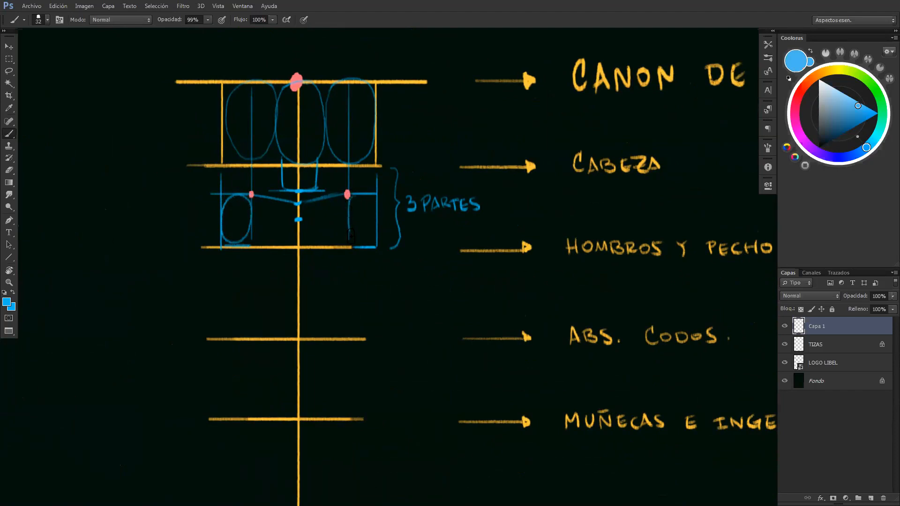
mouse_move(362, 244)
left_mouse_down()
mouse_move(378, 236)
mouse_move(371, 193)
mouse_move(348, 208)
mouse_move(351, 233)
left_mouse_up()
mouse_move(339, 188)
left_mouse_down()
mouse_move(350, 205)
mouse_move(346, 185)
left_mouse_up()
left_click_drag(246, 194, 251, 190)
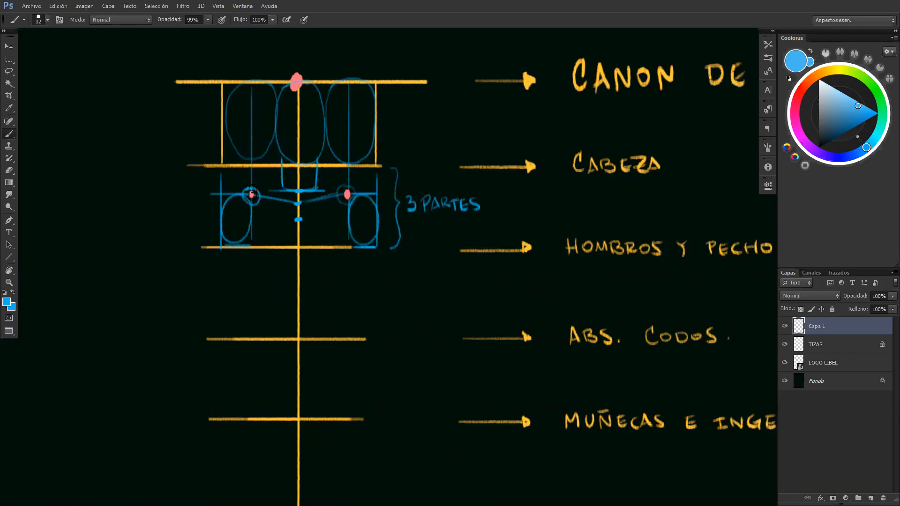
mouse_move(256, 192)
left_mouse_down()
mouse_move(280, 184)
mouse_move(254, 192)
left_mouse_up()
Sketch the trapezius lines sloping from each side of the neck down to the shoulder joints
left_click_drag(322, 181, 350, 194)
left_click_drag(318, 166, 321, 181)
left_click_drag(357, 273, 360, 251)
key("z")
mouse_move(378, 287)
left_mouse_down()
mouse_move(348, 283)
mouse_move(388, 273)
mouse_move(370, 257)
left_mouse_up()
key("b")
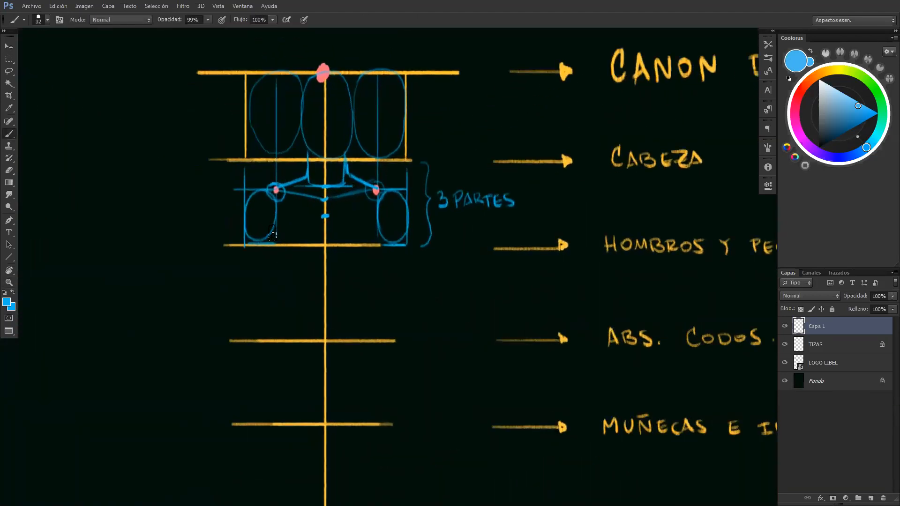
Sketch the lower pectoral contours from the inside of each deltoid oval to just below the second division's base line
left_click_drag(421, 231, 318, 235)
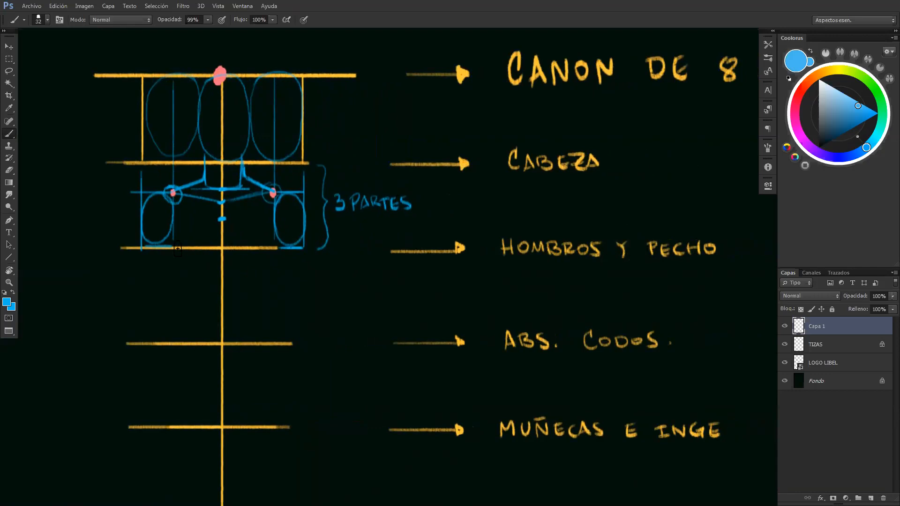
left_click_drag(168, 240, 182, 255)
left_click_drag(276, 239, 268, 250)
left_click_drag(178, 255, 260, 255)
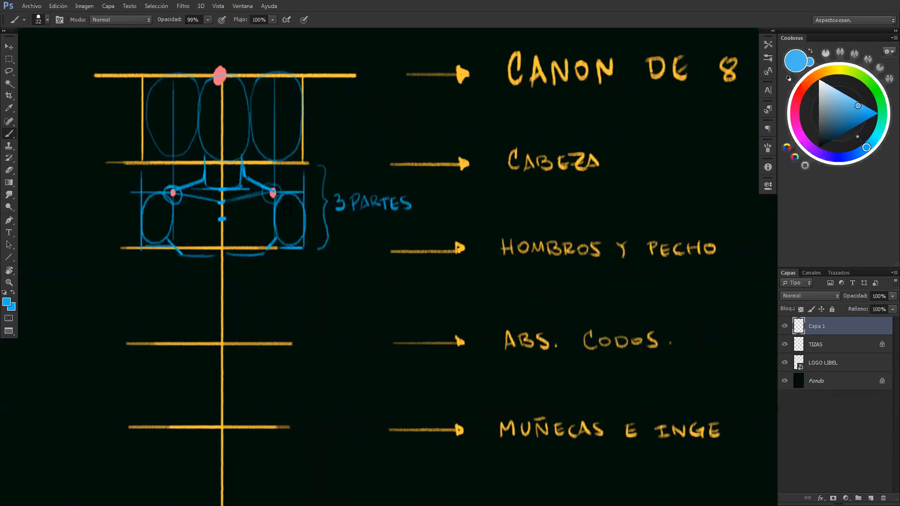
Sample the joint pink, mark a dot at the lower inner edge of each deltoid oval and run a horizontal line through each
key("ctrl+space")
left_click_drag(325, 280, 304, 274)
left_click_drag(309, 271, 285, 270)
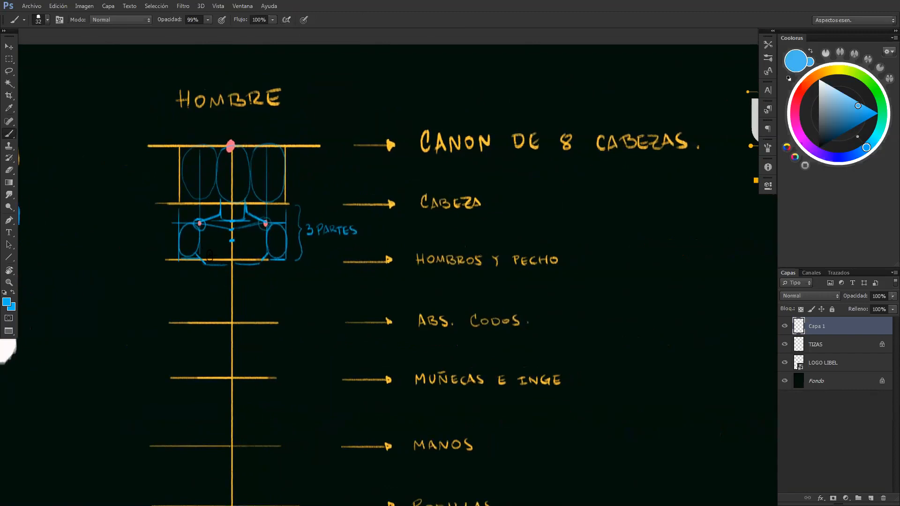
key("ctrl+space")
left_click_drag(221, 282, 230, 286)
left_click_drag(199, 275, 145, 260)
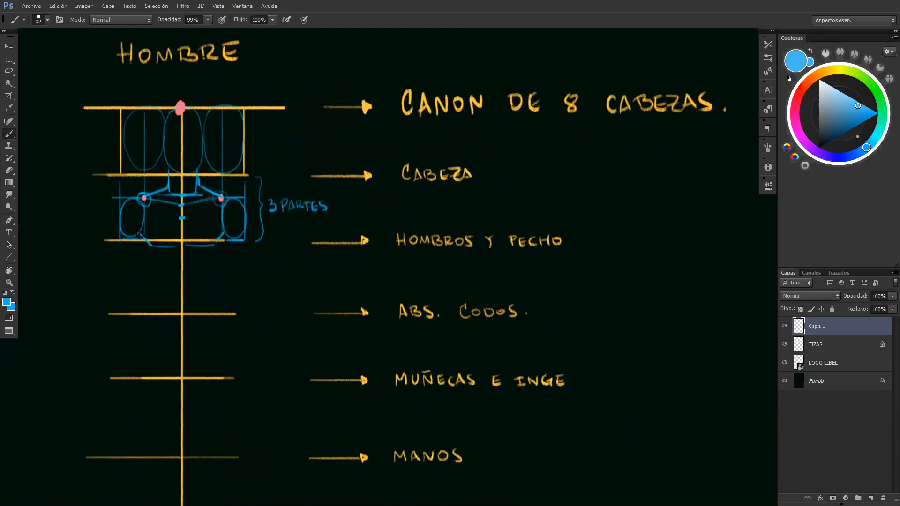
key("ctrl+space")
left_click(140, 234)
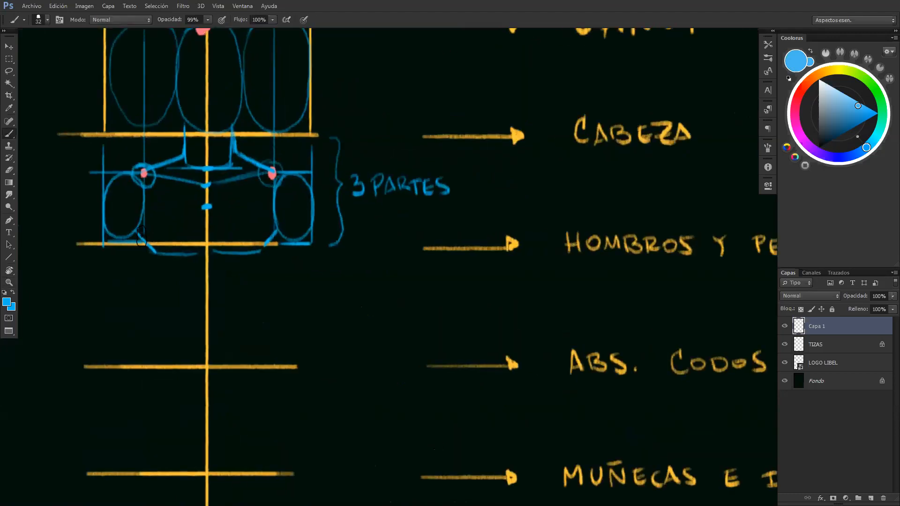
left_click(271, 173, "alt")
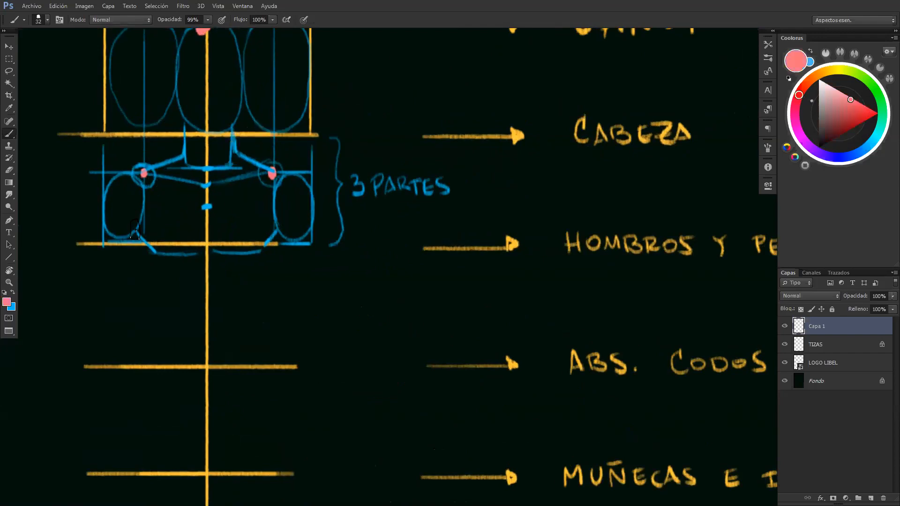
left_click_drag(134, 228, 134, 230)
left_click_drag(275, 227, 277, 231)
mouse_move(112, 231)
left_mouse_down()
mouse_move(171, 231)
mouse_move(162, 232)
left_mouse_up()
mouse_move(275, 231)
left_mouse_down()
mouse_move(237, 232)
mouse_move(308, 231)
left_mouse_up()
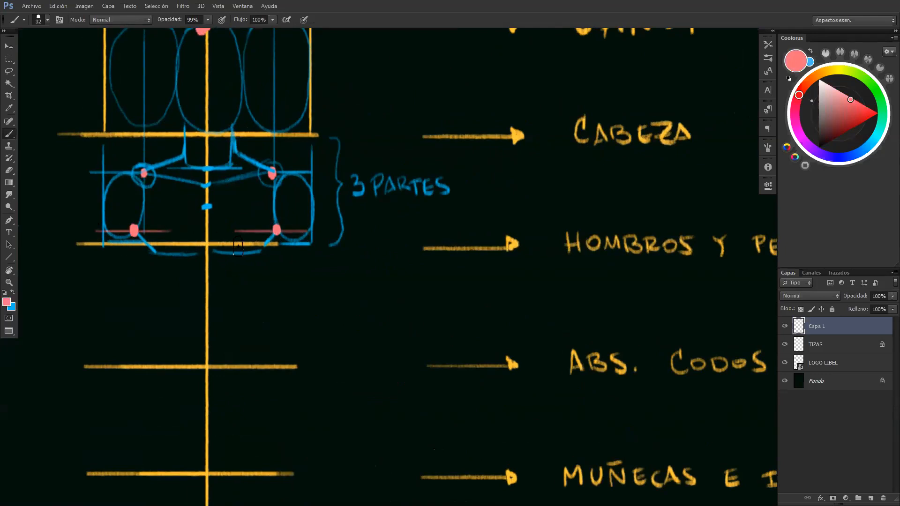
Sample blue, drop a vertical guide from one armpit dot and sketch both sides of the torso tapering inward from it
left_click(185, 151, "alt")
right_click(172, 157, "alt+shift")
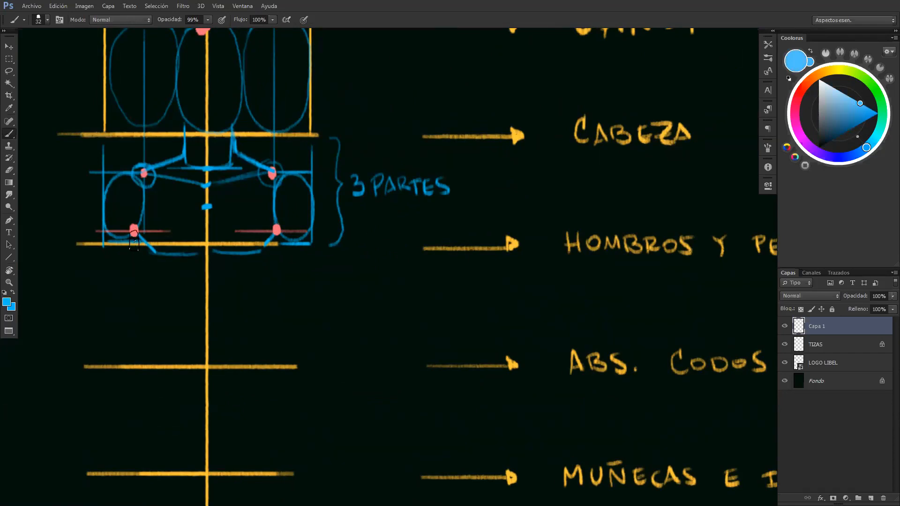
mouse_move(135, 240)
left_mouse_down()
mouse_move(135, 345)
mouse_move(139, 239)
mouse_move(141, 287)
left_mouse_up()
left_click_drag(135, 245, 153, 322)
key("ctrl+z")
left_click_drag(136, 244, 151, 327)
left_click_drag(137, 245, 152, 326)
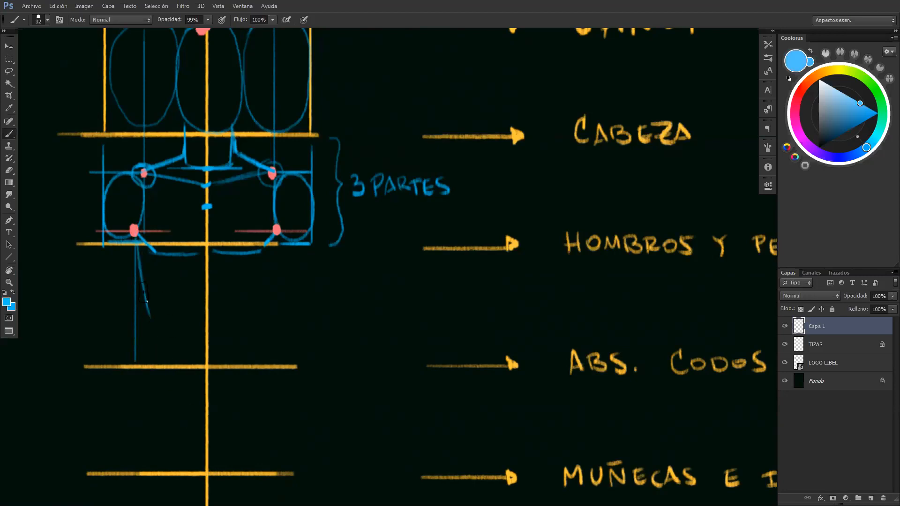
left_click_drag(135, 287, 143, 286)
left_click_drag(276, 239, 262, 310)
Extend both tapering torso sides down to just above the "ABS. CODOS" line
key("z")
left_click(223, 389, "alt")
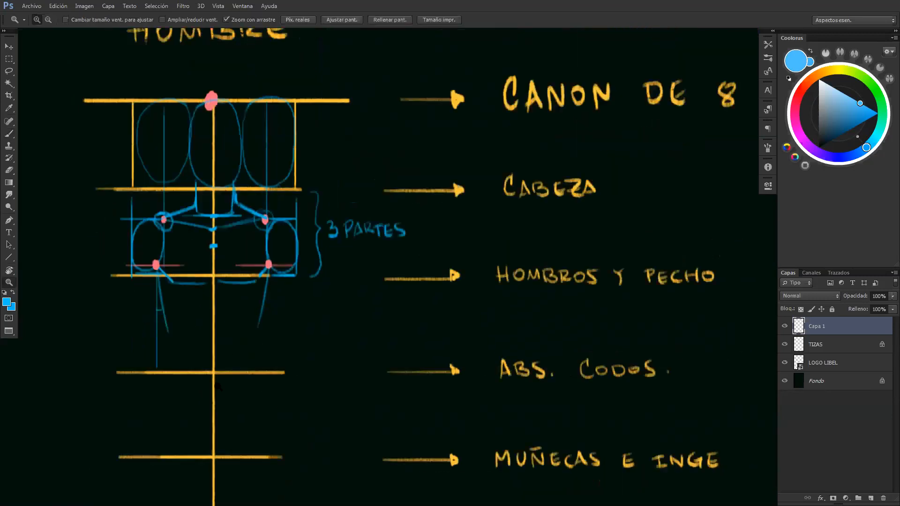
key("b")
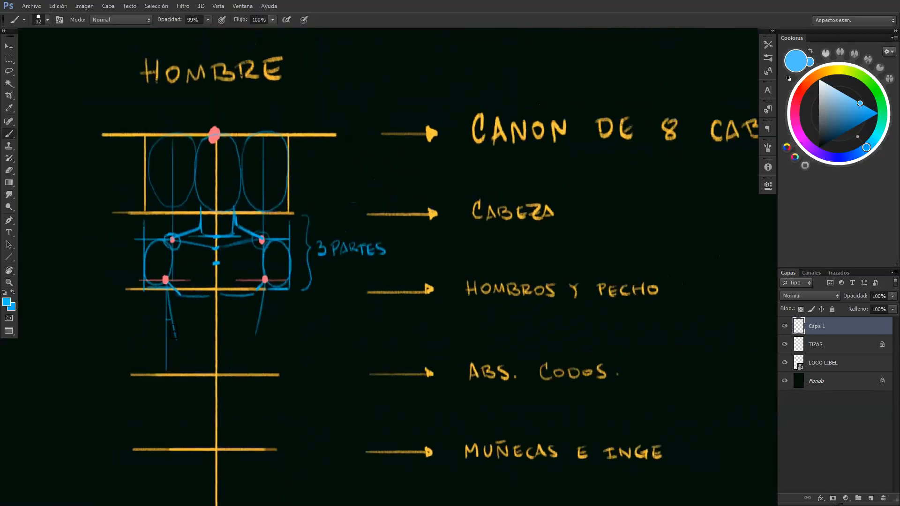
left_click_drag(168, 290, 177, 360)
left_click_drag(264, 290, 252, 363)
key("ctrl+z")
left_click_drag(264, 291, 254, 360)
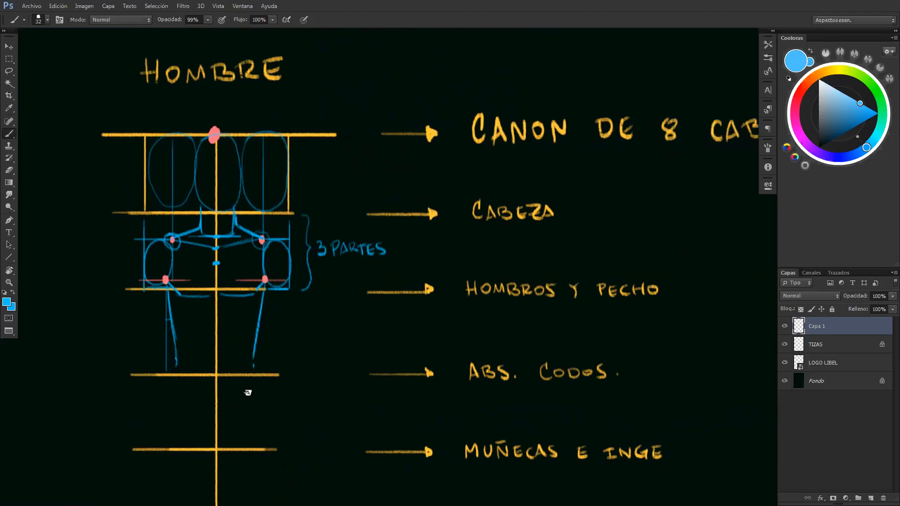
left_click_drag(249, 393, 261, 390)
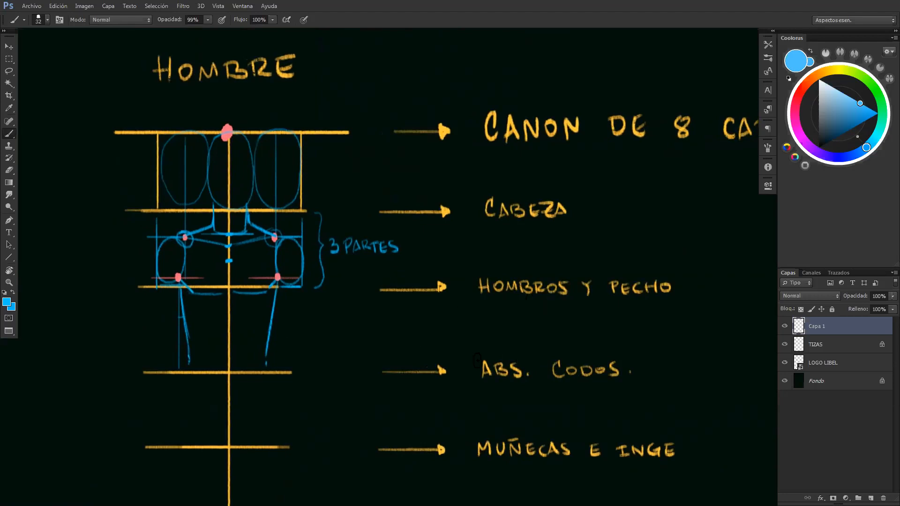
left_click_drag(524, 360, 529, 375)
mouse_move(582, 351)
left_mouse_down()
mouse_move(604, 352)
mouse_move(568, 353)
left_mouse_up()
left_click_drag(445, 371, 230, 372)
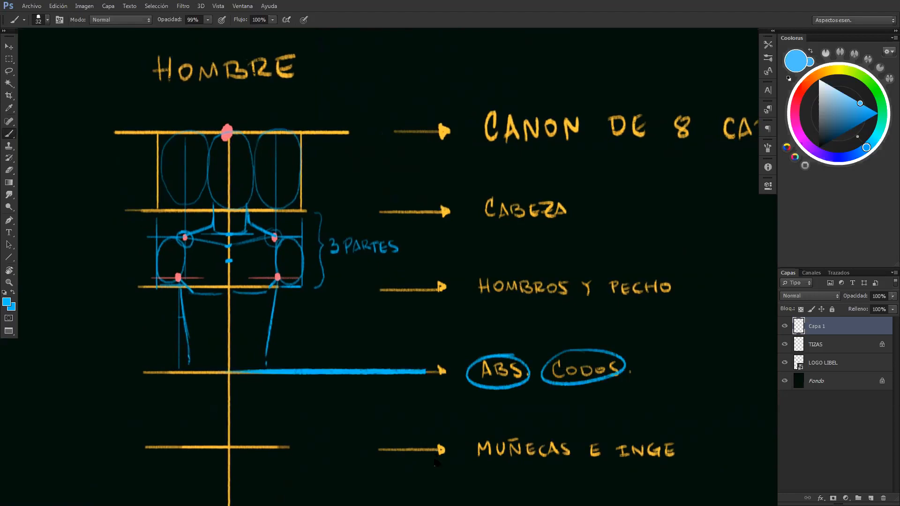
key("ctrl+alt+z")
key("ctrl+alt+z")
key("ctrl+alt+z")
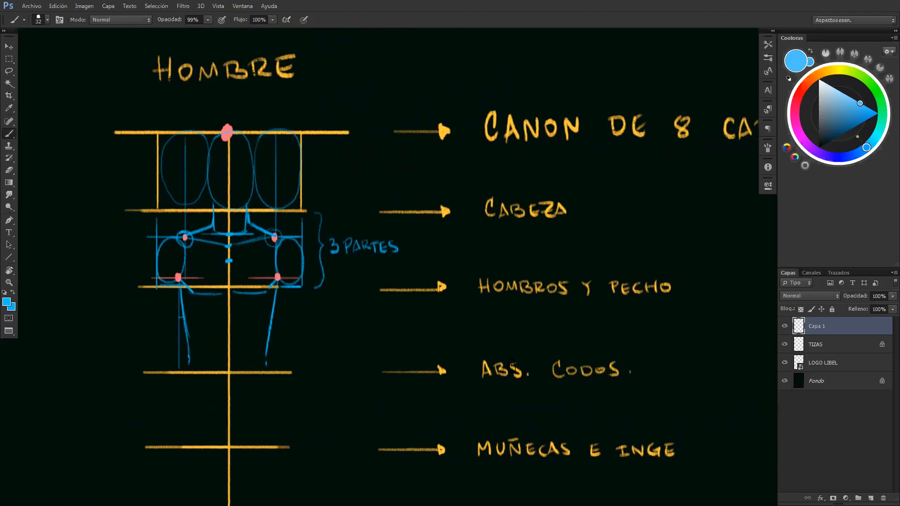
Underline "ABS" in blue and mark the top and bottom of the abdomen with short ticks on the central axis
left_click_drag(482, 386, 518, 386)
key("z")
mouse_move(259, 360)
left_mouse_down()
mouse_move(277, 364)
mouse_move(183, 369)
left_mouse_up()
key("b")
left_click_drag(245, 376, 270, 377)
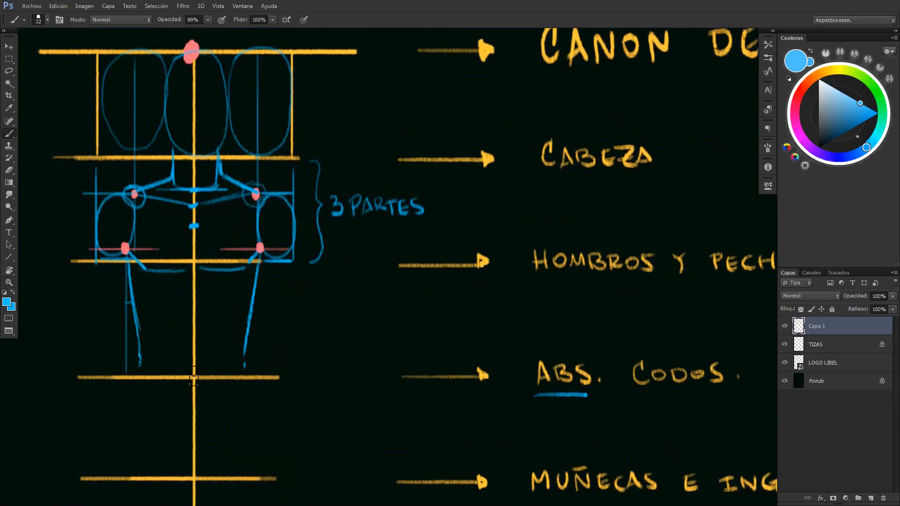
left_click_drag(189, 370, 202, 370)
left_click_drag(189, 288, 196, 289)
left_click_drag(185, 289, 198, 290)
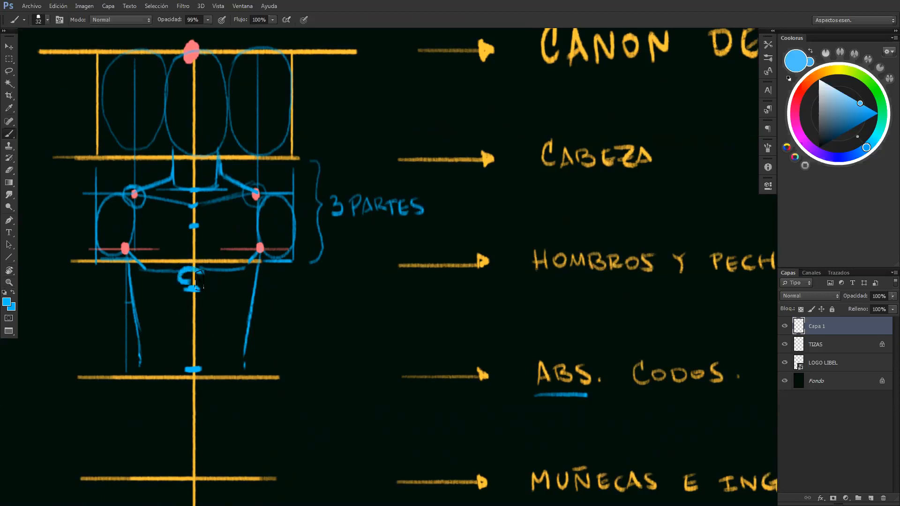
key("e")
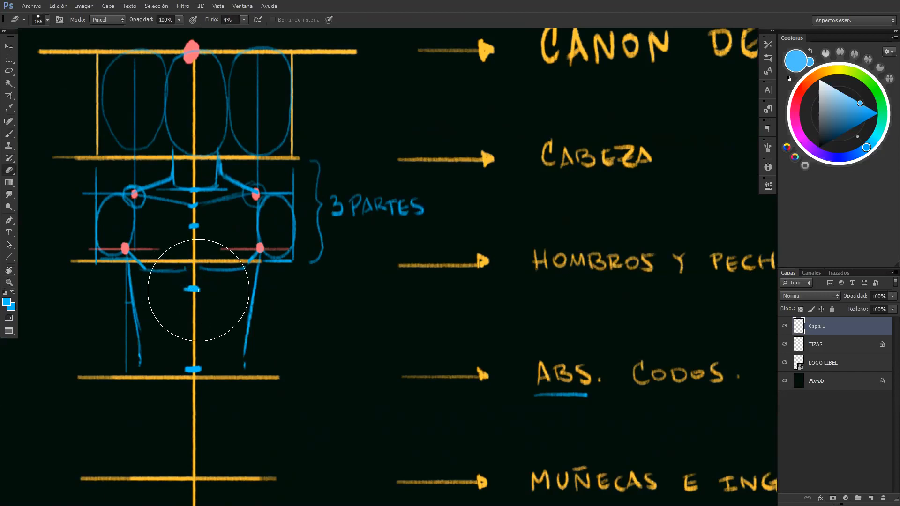
key("b")
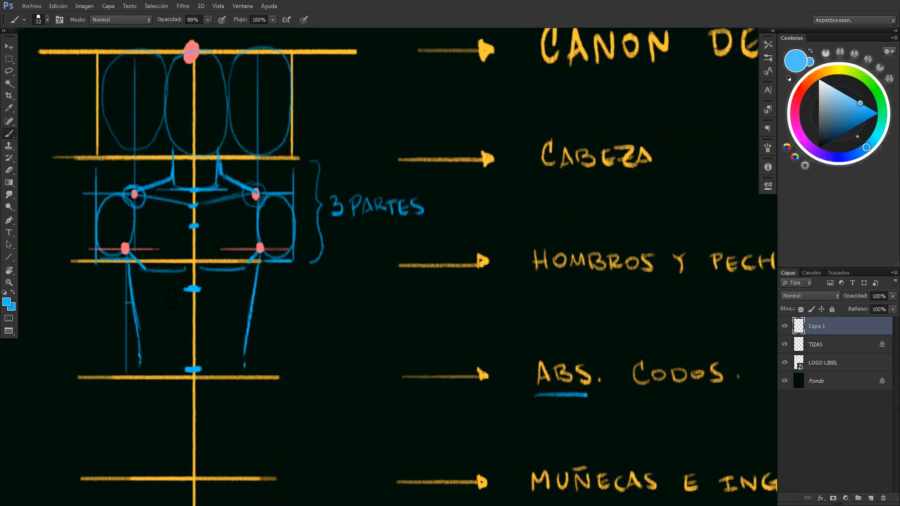
Sketch the rib cage arch spreading down from the upper abdominal tick and draw a horizontal line between its lower ends
left_click_drag(157, 321, 179, 291)
mouse_move(232, 315)
left_mouse_down()
mouse_move(213, 291)
mouse_move(228, 315)
left_mouse_up()
left_click_drag(140, 324, 156, 318)
left_click_drag(236, 323, 248, 311)
left_click_drag(177, 292, 155, 324)
key("e")
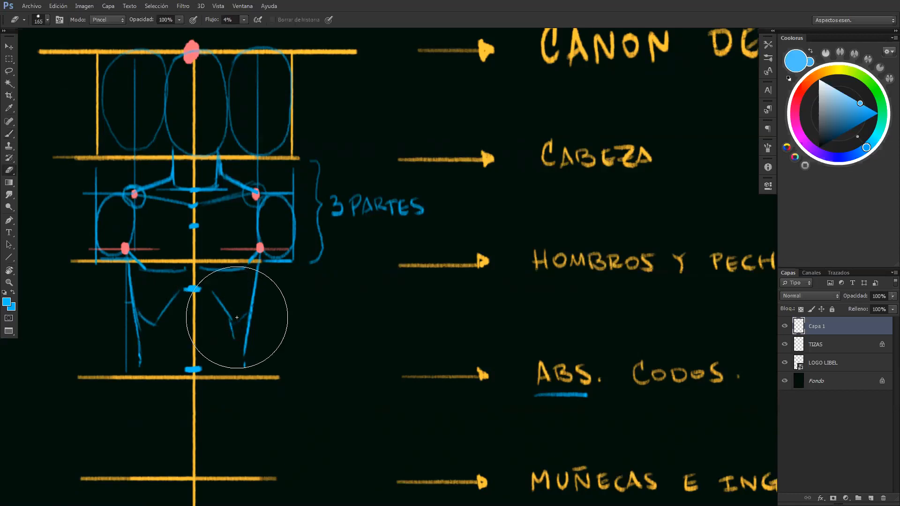
left_click_drag(147, 321, 155, 332)
key("b")
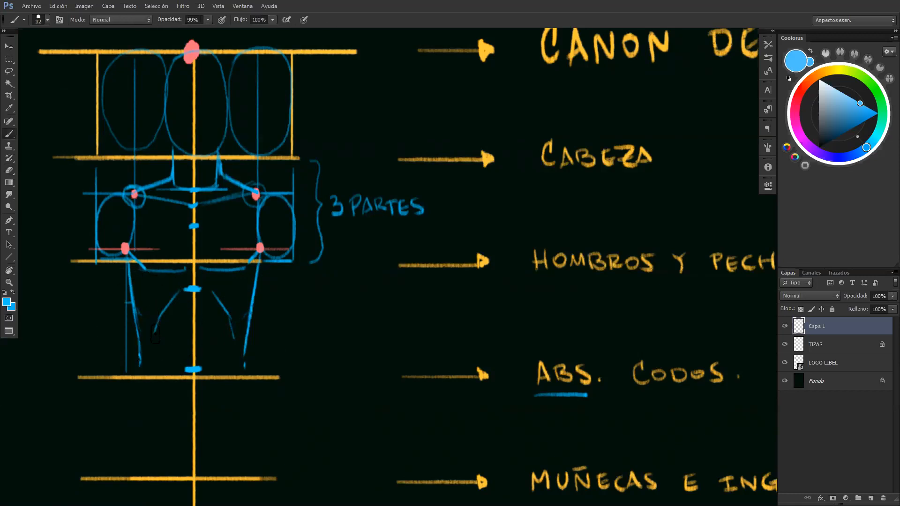
left_click_drag(170, 331, 219, 331)
left_click_drag(144, 334, 155, 330)
Underline the word "CODOS" in blue
key("z")
left_click(309, 413, "alt")
mouse_move(309, 413)
left_mouse_down()
mouse_move(259, 361)
mouse_move(247, 369)
mouse_move(274, 356)
mouse_move(409, 349)
left_mouse_up()
key("b")
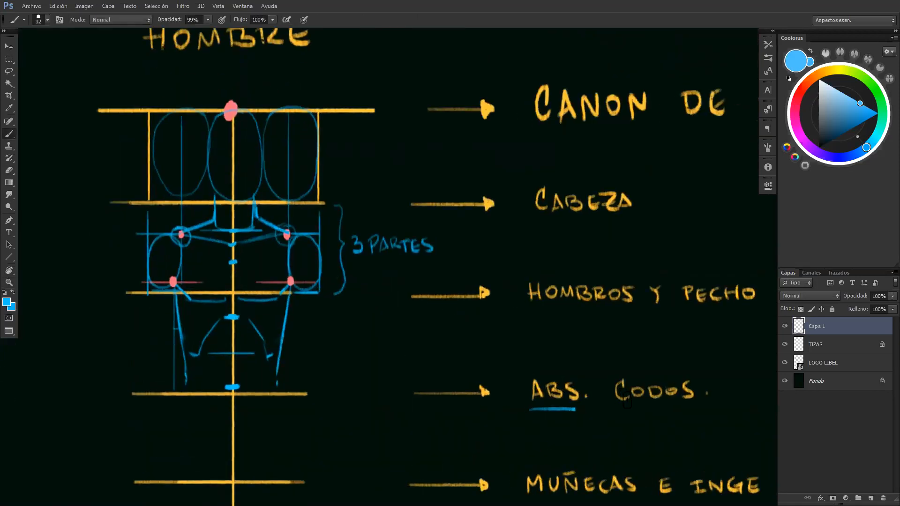
left_click_drag(620, 409, 691, 409)
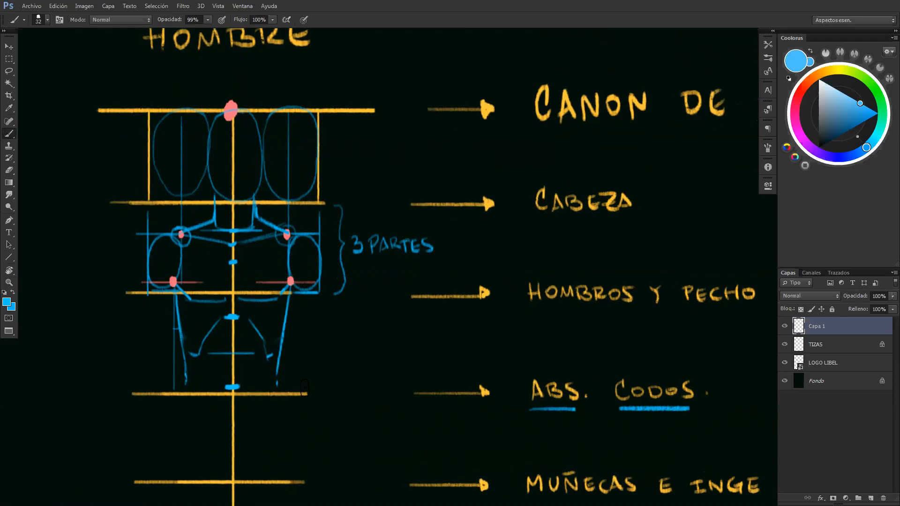
Draw an elbow circle on each side of the torso, resting just above the "ABS. CODOS" line
mouse_move(304, 390)
left_mouse_down()
mouse_move(286, 374)
mouse_move(298, 363)
mouse_move(311, 371)
mouse_move(292, 388)
left_mouse_up()
mouse_move(141, 388)
left_mouse_down()
mouse_move(162, 380)
mouse_move(152, 368)
mouse_move(127, 391)
mouse_move(107, 365)
mouse_move(100, 338)
mouse_move(123, 301)
left_mouse_up()
key("ctrl+z")
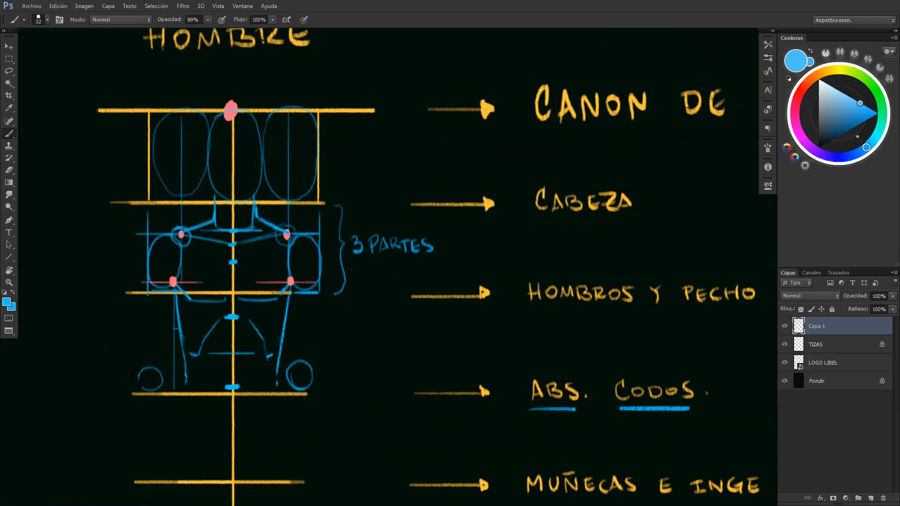
mouse_move(140, 388)
left_mouse_down()
mouse_move(160, 393)
mouse_move(161, 375)
mouse_move(148, 365)
mouse_move(145, 387)
mouse_move(140, 371)
left_mouse_up()
mouse_move(310, 370)
left_mouse_down()
mouse_move(300, 361)
mouse_move(289, 371)
mouse_move(294, 387)
left_mouse_up()
key("e")
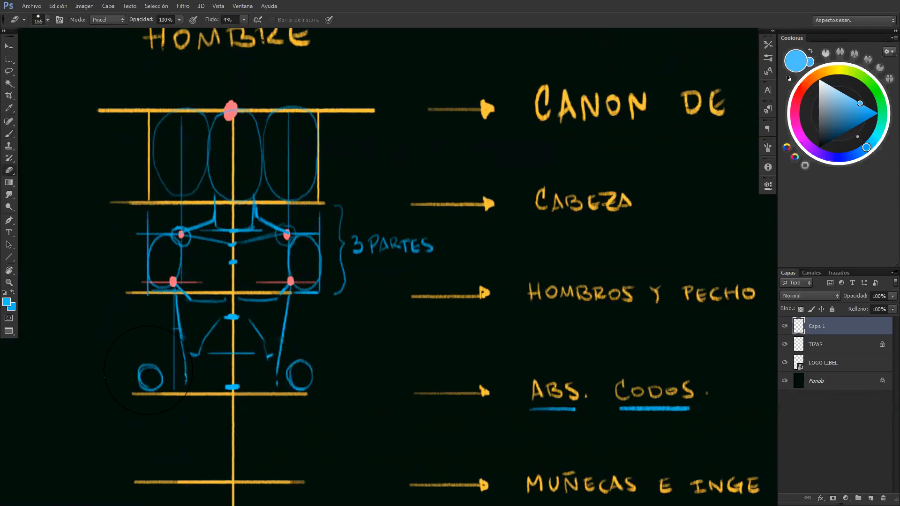
key("b")
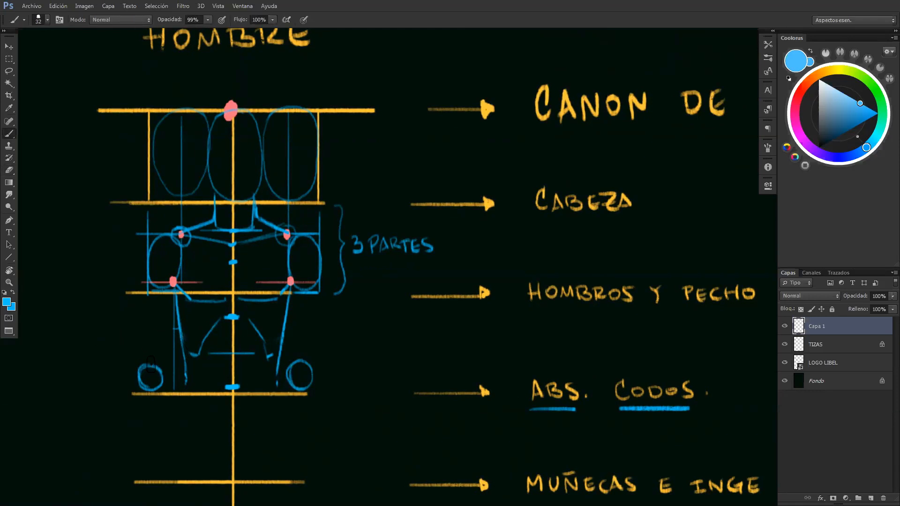
Mark the thirds of the upper arm above one elbow and label the lowest part with a brace and "1/3"
left_click_drag(141, 362, 155, 362)
left_click_drag(144, 329, 151, 329)
mouse_move(121, 362)
left_mouse_down()
mouse_move(119, 391)
mouse_move(91, 373)
mouse_move(97, 398)
left_mouse_up()
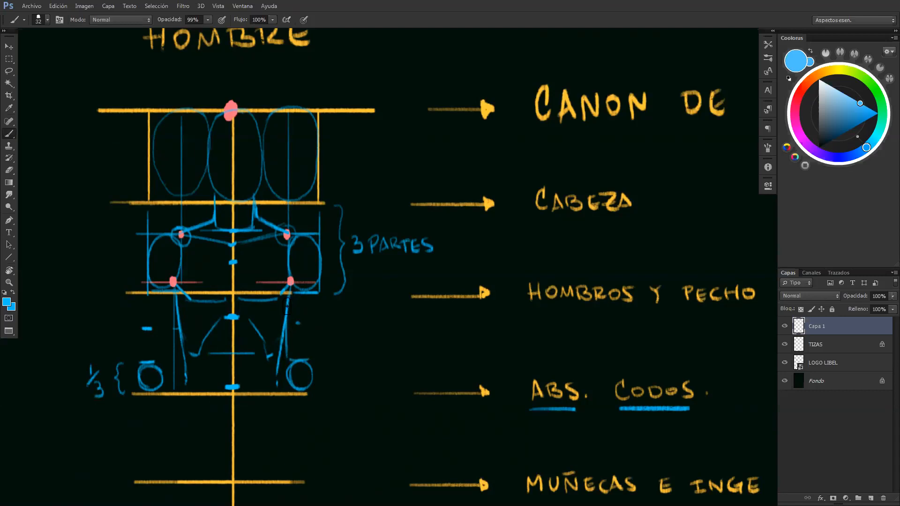
Sketch the sides of both upper arms from the deltoids down to the tops of the elbow circles
left_click_drag(316, 295, 312, 360)
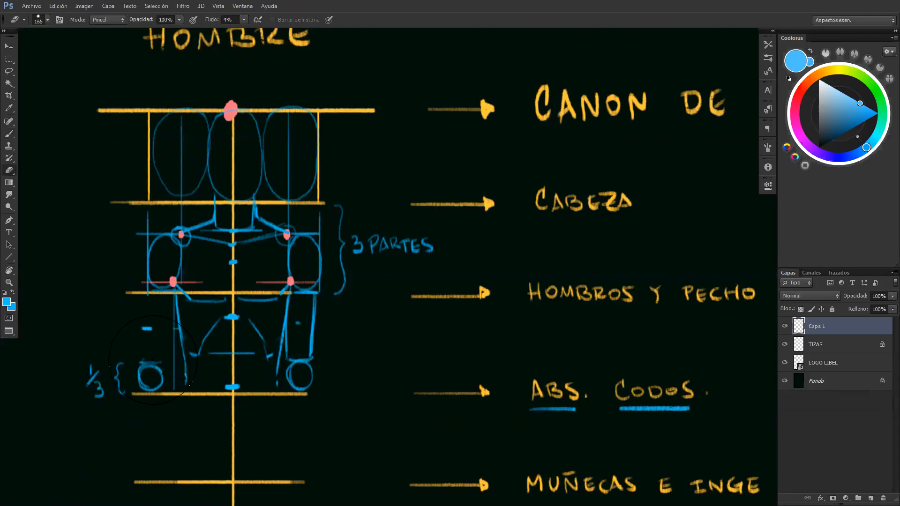
left_click_drag(143, 363, 159, 363)
left_click_drag(146, 295, 142, 360)
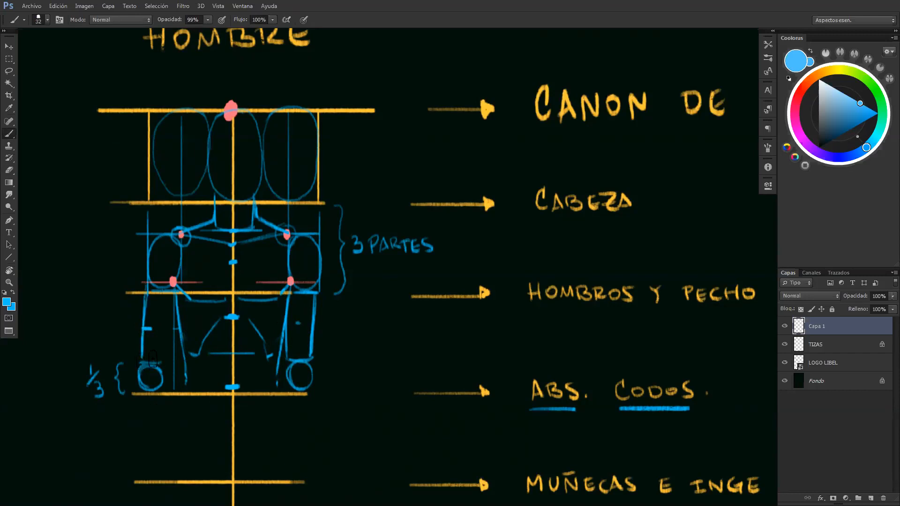
mouse_move(175, 291)
left_mouse_down()
mouse_move(165, 355)
mouse_move(151, 363)
left_mouse_up()
Sample the joint pink and trace both sides of the upper arm nearest the "3 PARTES" label down to its elbow
left_click(173, 281, "alt")
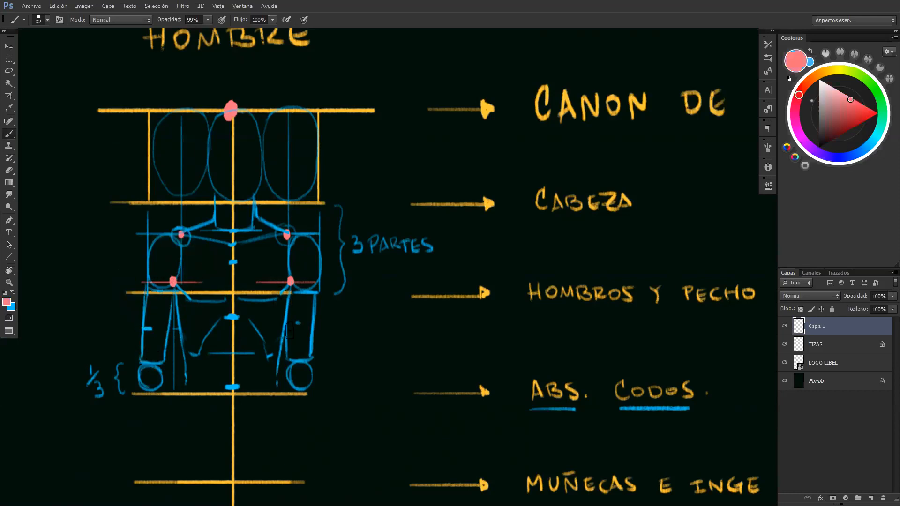
left_click_drag(285, 294, 287, 375)
left_click_drag(315, 290, 313, 368)
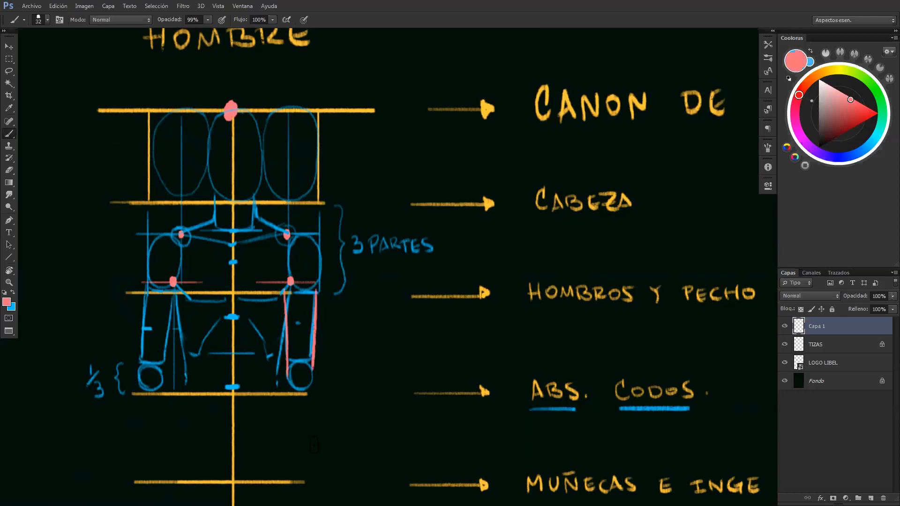
Undo the pink tracing and rotate the upper arm and elbow nearest the "3 PARTES" label by about -5°, clearing the selection
key("ctrl+alt+z")
key("ctrl+alt+z")
key("z")
mouse_move(321, 330)
left_mouse_down()
mouse_move(277, 336)
mouse_move(342, 354)
mouse_move(314, 368)
mouse_move(279, 358)
mouse_move(285, 279)
mouse_move(300, 270)
mouse_move(310, 277)
mouse_move(312, 358)
left_mouse_up()
key("l")
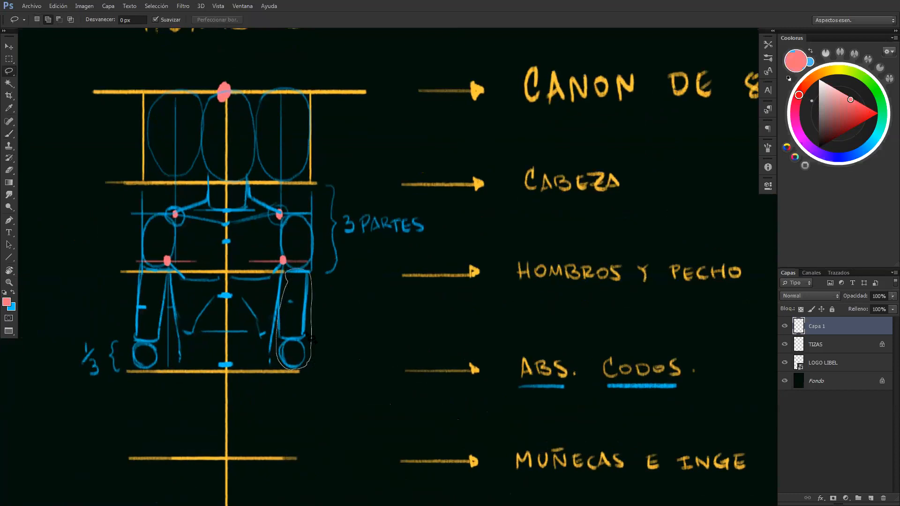
key("ctrl+t")
left_click_drag(294, 319, 296, 276)
left_click_drag(337, 315, 369, 336)
left_click_drag(309, 328, 312, 328)
key("Return")
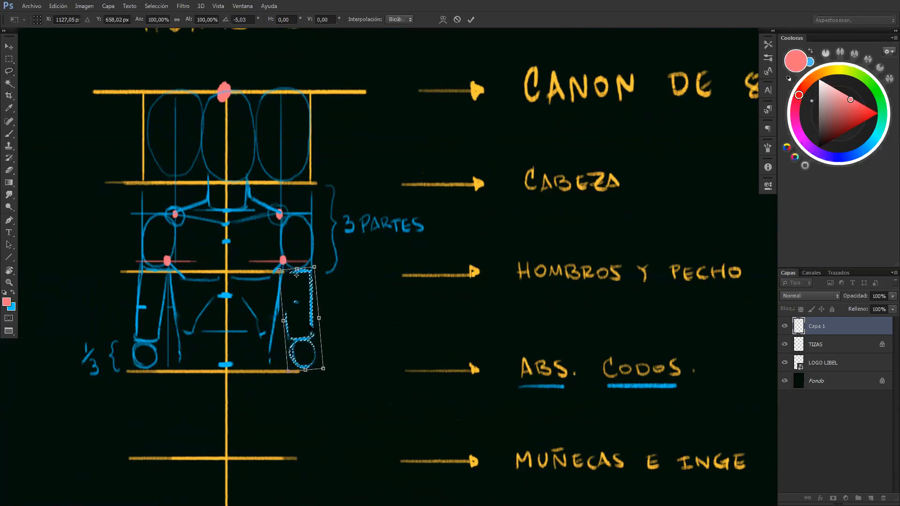
key("ctrl+d")
key("b")
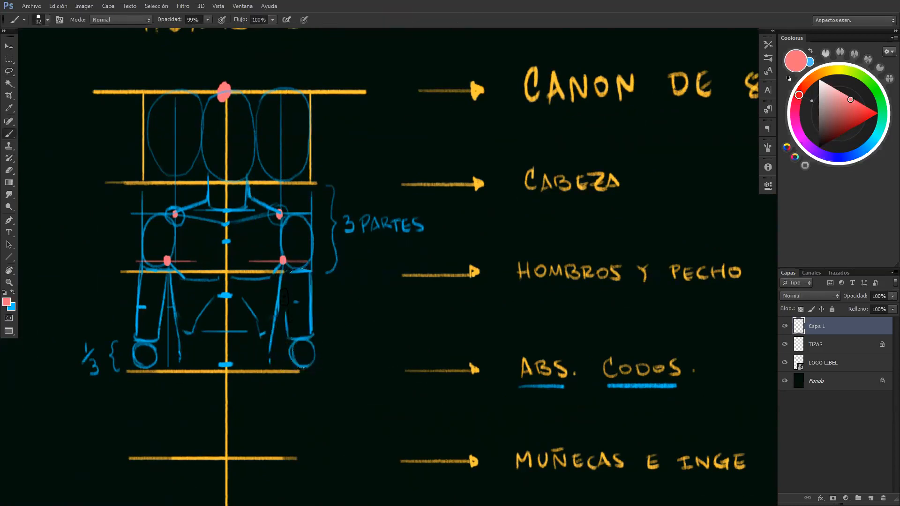
Correct "INGE" to "INGLE" in the wrist-line label using the yellow swatch colour, and append "- VIENTRE"
key("x")
key("z")
left_click(364, 373, "alt")
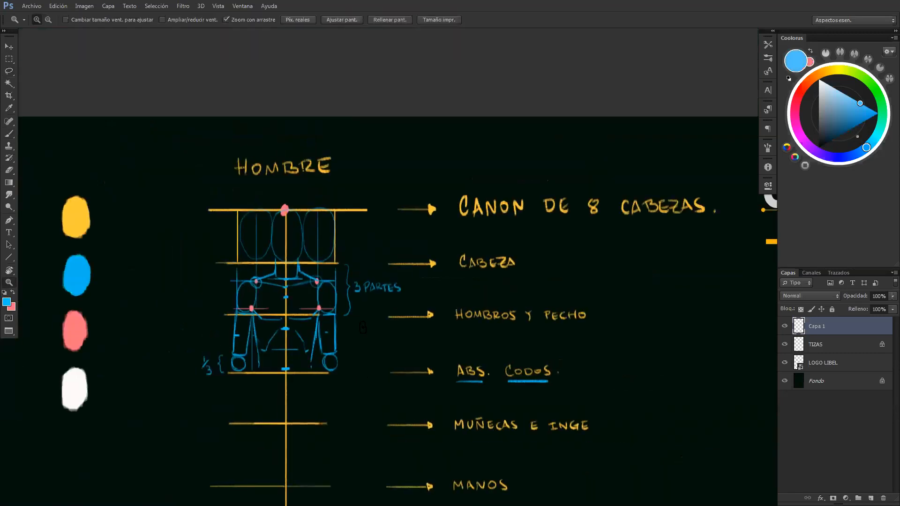
left_click_drag(363, 327, 398, 314)
key("b")
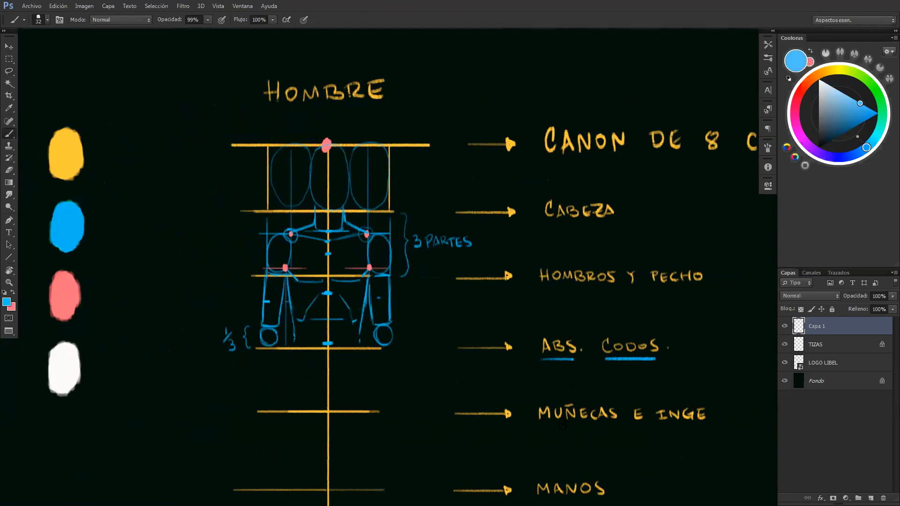
key("e")
left_click_drag(702, 416, 711, 414)
key("b")
left_click(79, 156, "alt")
left_click_drag(505, 131, 432, 112)
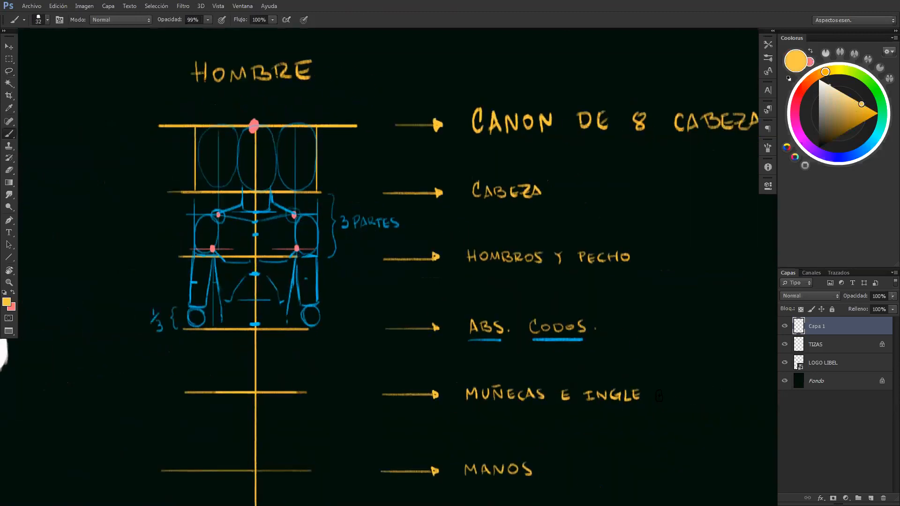
left_click_drag(654, 396, 681, 390)
mouse_move(686, 390)
left_mouse_down()
mouse_move(686, 399)
mouse_move(698, 400)
mouse_move(742, 389)
left_mouse_up()
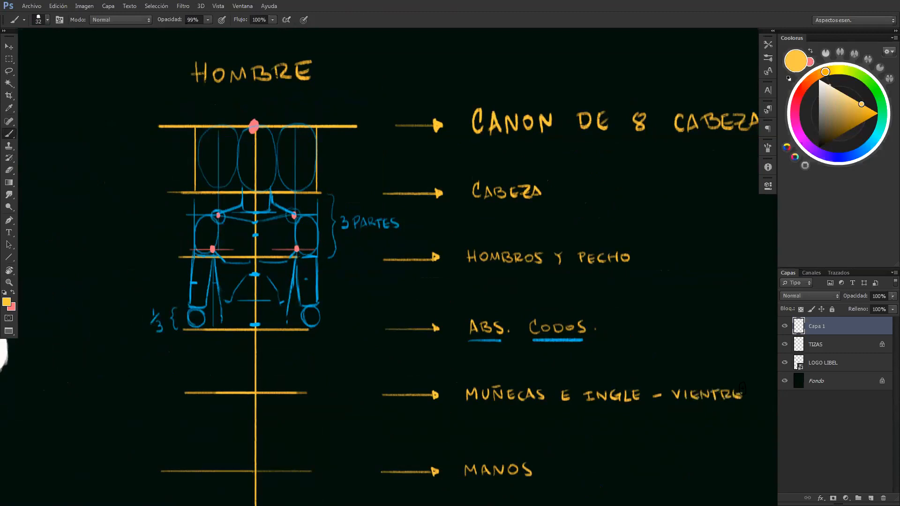
Sample the blue swatch and draw a thin vertical guide from each chest joint down to the "MUÑECAS E INGLE" line
left_click_drag(432, 113, 452, 128)
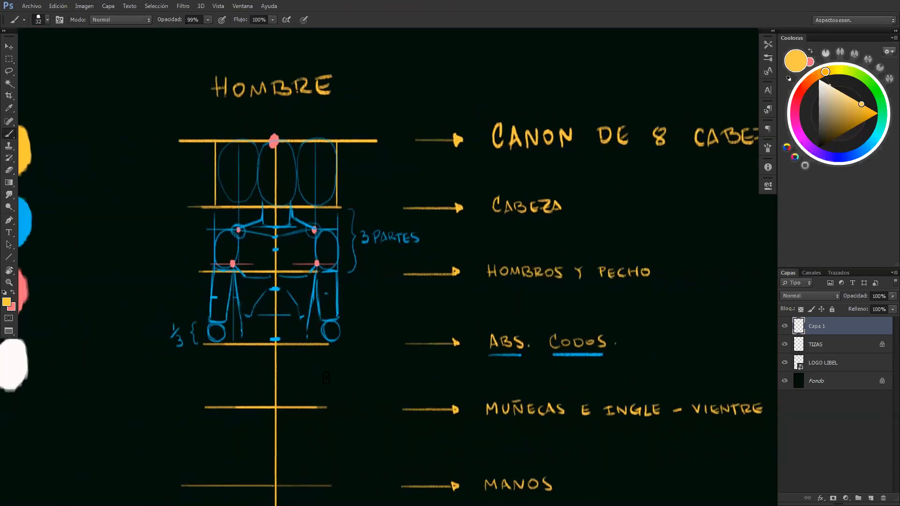
key("z")
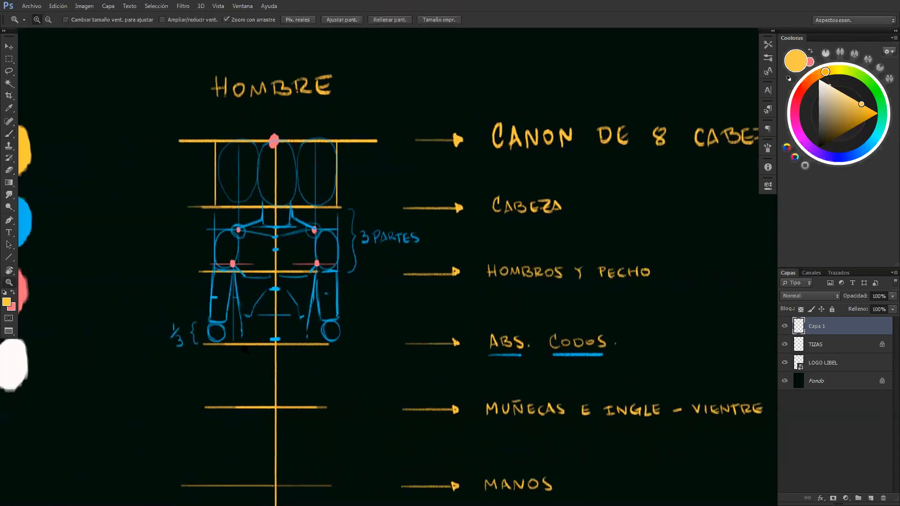
left_click(261, 347)
left_click_drag(292, 364, 319, 350)
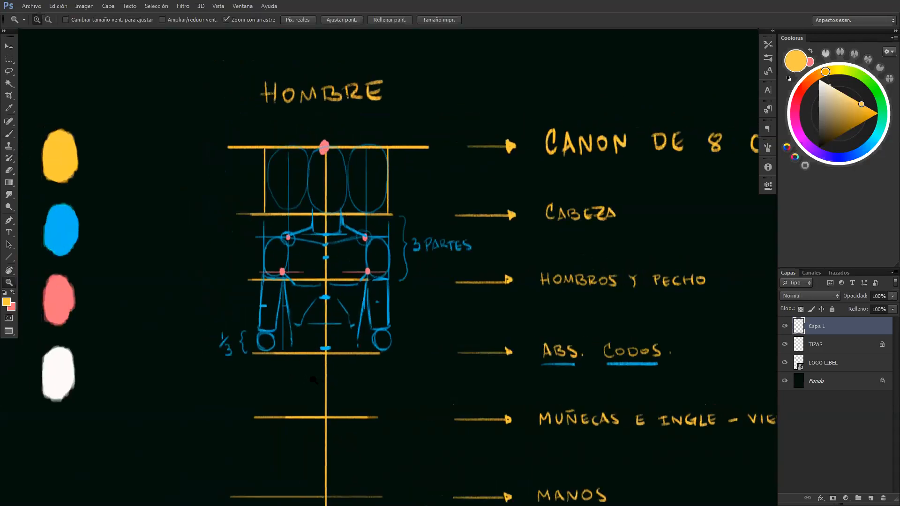
key("b")
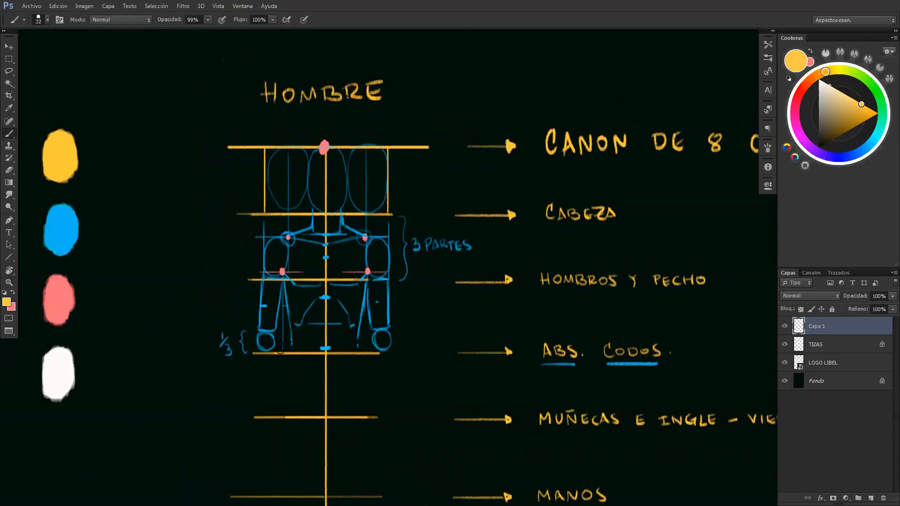
left_click(64, 230, "alt")
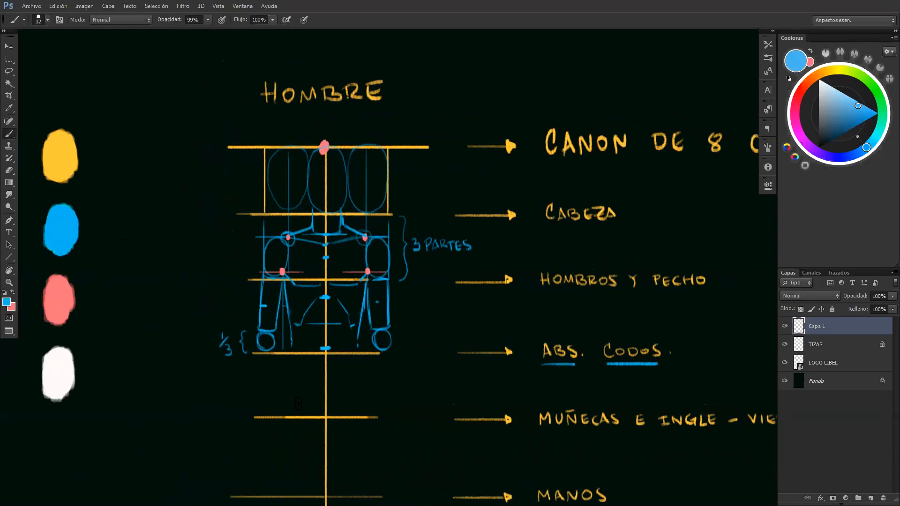
key("z")
left_click_drag(320, 350, 347, 353)
key("b")
left_click_drag(271, 351, 272, 438)
left_click_drag(382, 260, 382, 438)
Place a pink hip dot where each vertical guide meets the "MUÑECAS E INGLE" line
key("x")
left_click(272, 437)
left_click(383, 437)
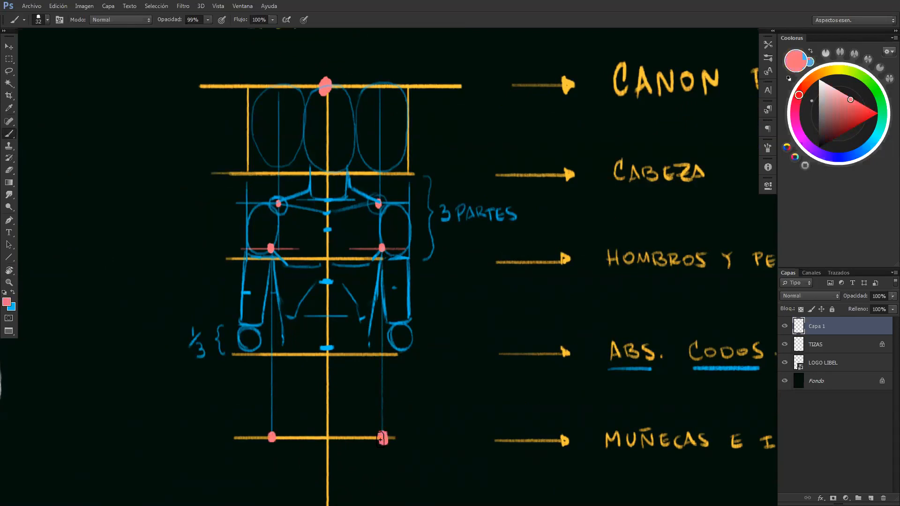
Draw both lower torso sides in blue, curving from the waist out to the pink hip dots
key("x")
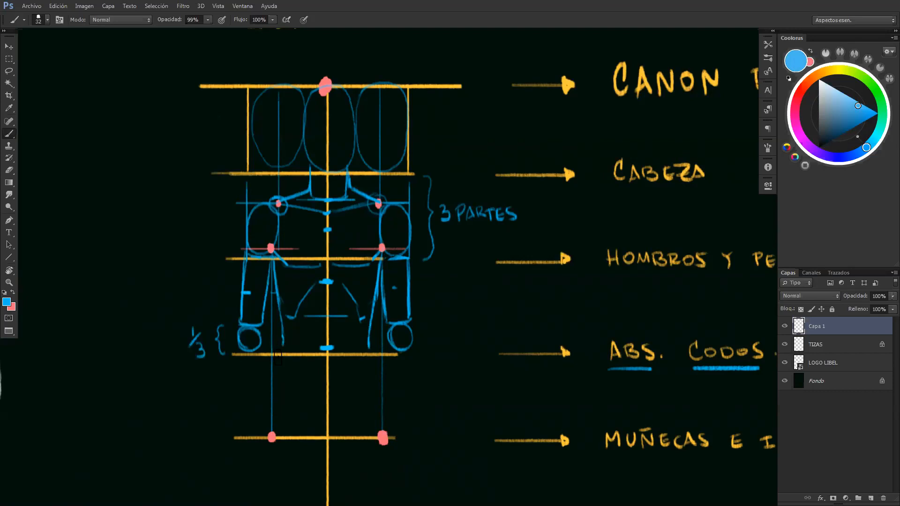
mouse_move(282, 341)
left_mouse_down()
mouse_move(273, 434)
mouse_move(276, 389)
left_mouse_up()
left_click_drag(370, 348, 383, 435)
key("ctrl+z")
key("ctrl+z")
left_click_drag(370, 353, 383, 430)
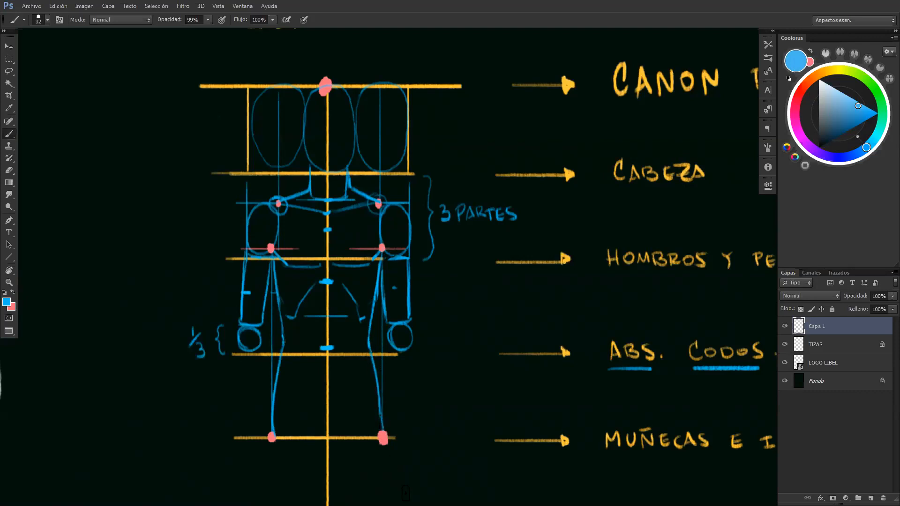
Underline the word "INGLE" in blue
left_click_drag(564, 344, 524, 329)
left_click_drag(598, 343, 596, 339)
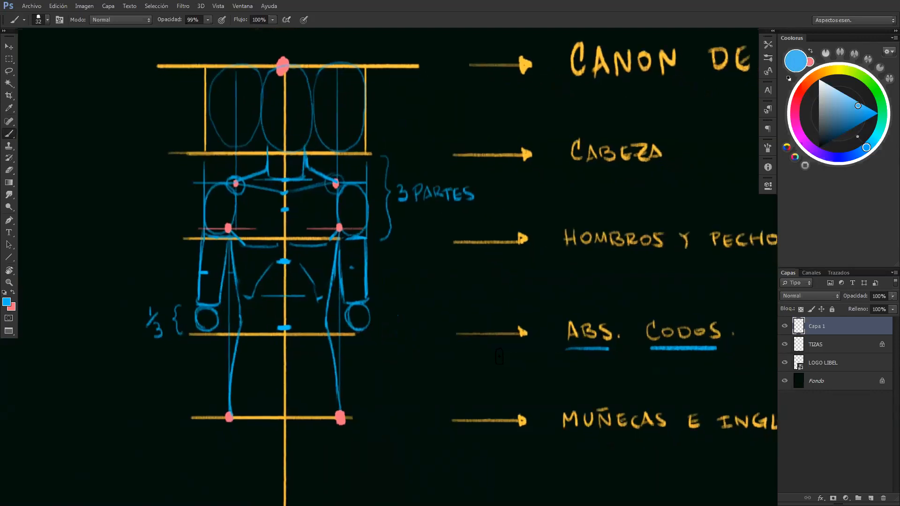
left_click_drag(611, 305, 592, 290)
left_click_drag(599, 395, 585, 386)
left_click_drag(664, 380, 627, 356)
left_click_drag(651, 390, 718, 390)
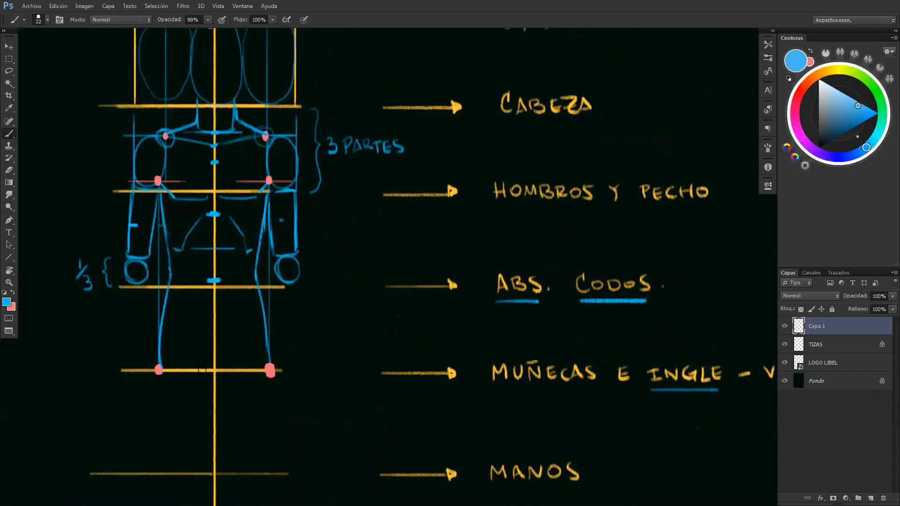
Draw the small groin wedge across the centre line and sketch the lower-belly curves and pelvis contours above it
mouse_move(202, 367)
left_mouse_down()
mouse_move(206, 390)
mouse_move(224, 390)
left_mouse_up()
mouse_move(491, 269)
left_mouse_down()
mouse_move(536, 288)
mouse_move(491, 282)
left_mouse_up()
key("ctrl+z")
left_click_drag(262, 308, 244, 323)
left_click_drag(169, 316, 182, 322)
key("ctrl+z")
left_click_drag(260, 295, 164, 303)
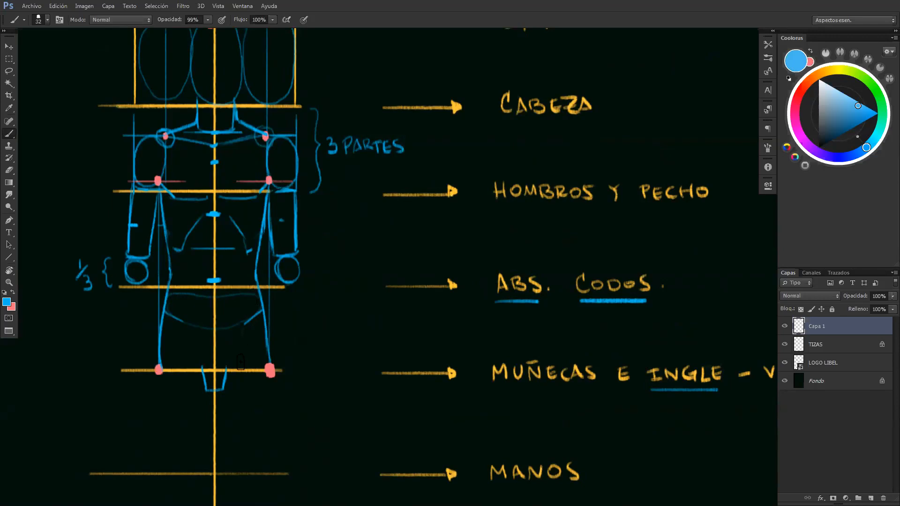
mouse_move(230, 368)
left_mouse_down()
mouse_move(243, 369)
mouse_move(264, 318)
left_mouse_up()
mouse_move(192, 363)
left_mouse_down()
mouse_move(201, 369)
mouse_move(181, 359)
mouse_move(164, 313)
left_mouse_up()
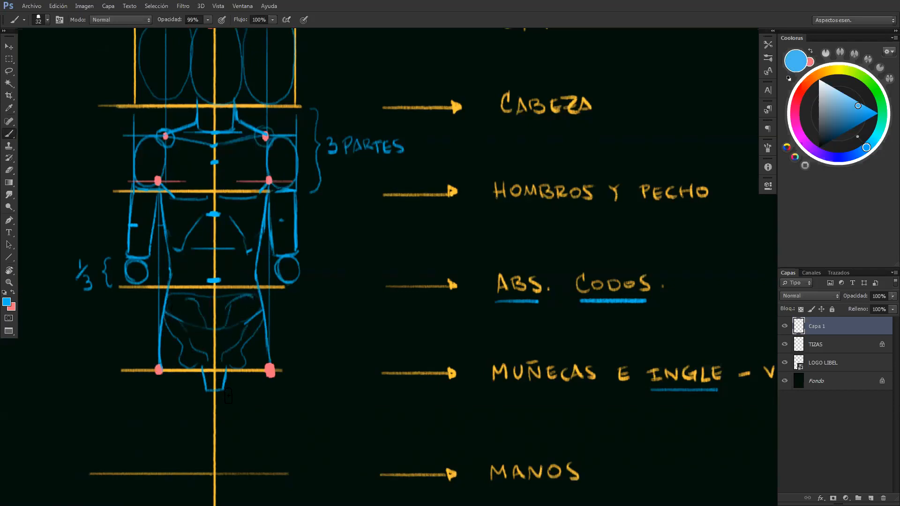
Erase the belly and pelvis curves and redraw a short hip line angling inward from each torso side
key("e")
mouse_move(227, 313)
left_mouse_down()
mouse_move(228, 336)
mouse_move(243, 301)
mouse_move(247, 355)
mouse_move(249, 315)
mouse_move(241, 311)
mouse_move(176, 351)
mouse_move(194, 360)
mouse_move(191, 327)
mouse_move(183, 327)
mouse_move(202, 313)
mouse_move(188, 306)
mouse_move(195, 300)
mouse_move(176, 306)
mouse_move(172, 320)
mouse_move(204, 319)
mouse_move(245, 301)
mouse_move(246, 326)
mouse_move(224, 293)
mouse_move(250, 328)
mouse_move(256, 313)
mouse_move(235, 341)
left_mouse_up()
key("b")
key("ctrl+alt+z")
key("ctrl+alt+z")
left_click_drag(264, 312, 239, 343)
left_click_drag(165, 312, 184, 325)
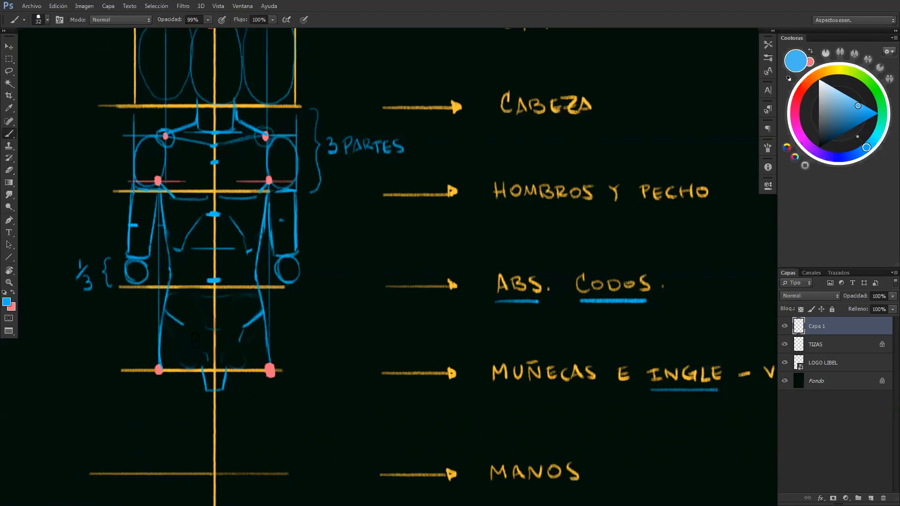
Mark the wrist position with a short blue dash beyond each hip dot on the "MUÑECAS E INGLE" line
key("z")
mouse_move(345, 369)
left_mouse_down()
mouse_move(322, 368)
mouse_move(334, 350)
left_mouse_up()
key("b")
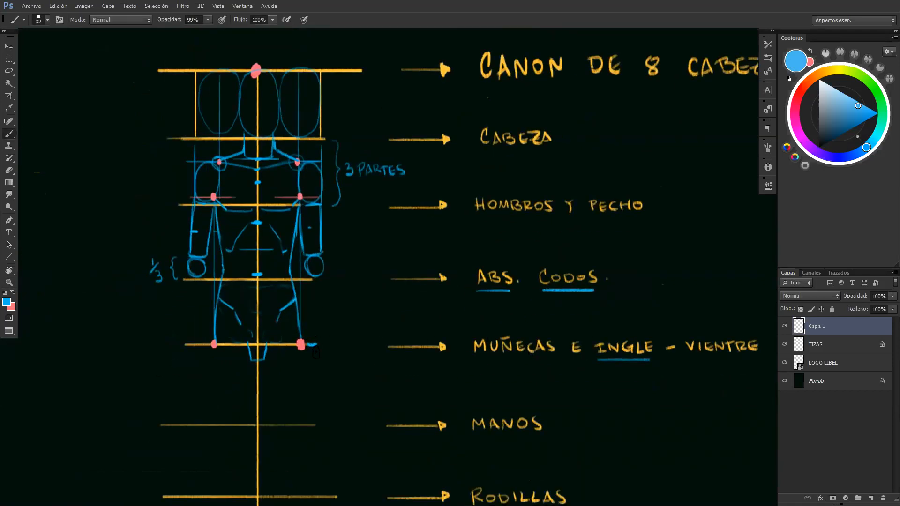
left_click_drag(190, 344, 232, 344)
Draw a narrow upright rectangle beside the figure, spanning from the "ABS. CODOS" line to the "MUÑECAS E INGLE" line
key("ctrl+space")
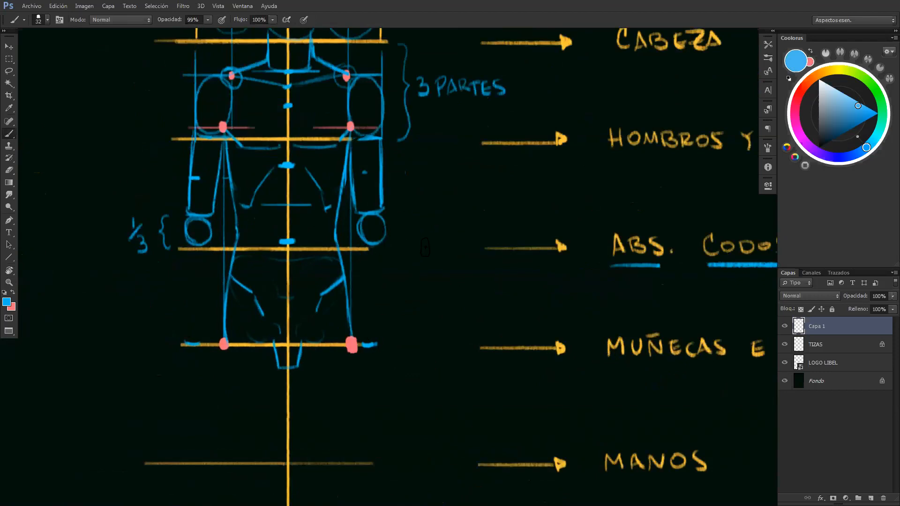
mouse_move(422, 249)
left_mouse_down()
mouse_move(436, 257)
mouse_move(420, 257)
mouse_move(420, 248)
mouse_move(440, 344)
left_mouse_up()
left_click_drag(448, 248, 447, 343)
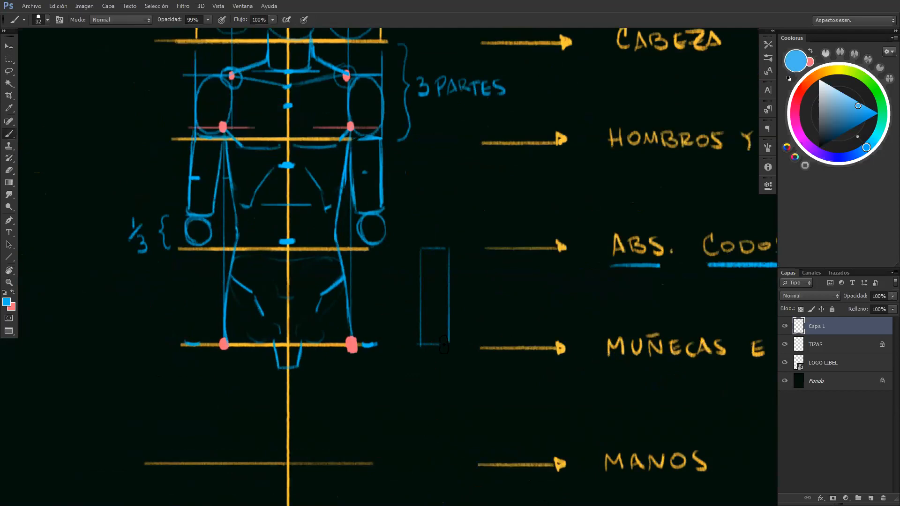
Draw tapering forearm sides in pink inside the auxiliary rectangle and extend them to a hatched point below it
key("x")
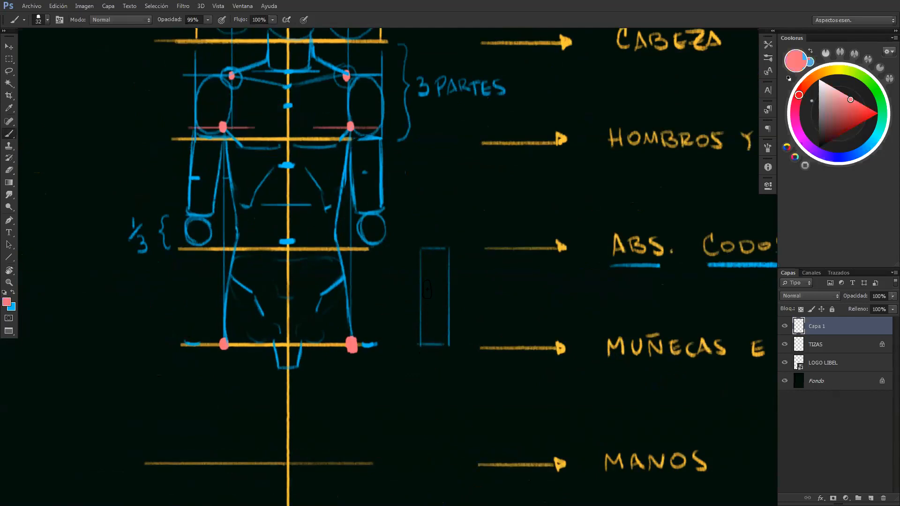
left_click_drag(421, 253, 423, 338)
key("ctrl+z")
left_click_drag(421, 253, 422, 337)
left_click_drag(448, 252, 438, 342)
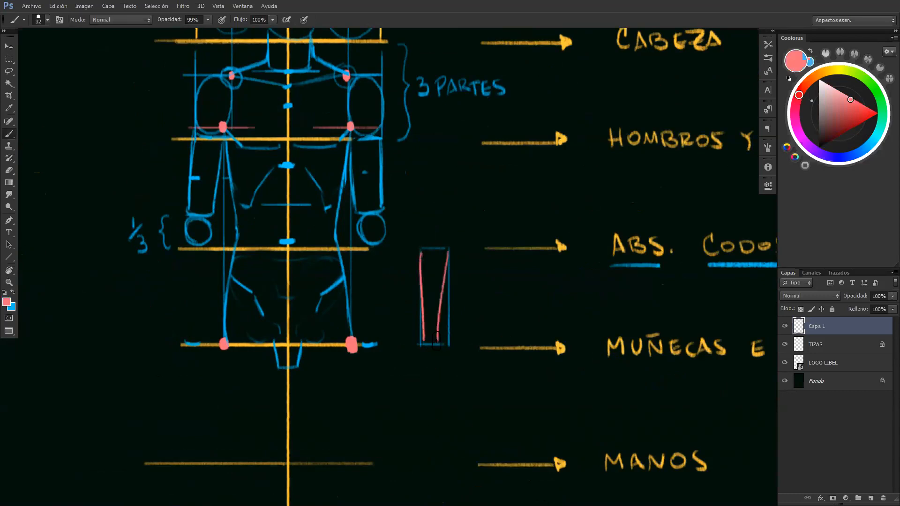
key("ctrl+z")
left_click_drag(447, 252, 440, 343)
left_click_drag(421, 253, 425, 341)
key("ctrl+z")
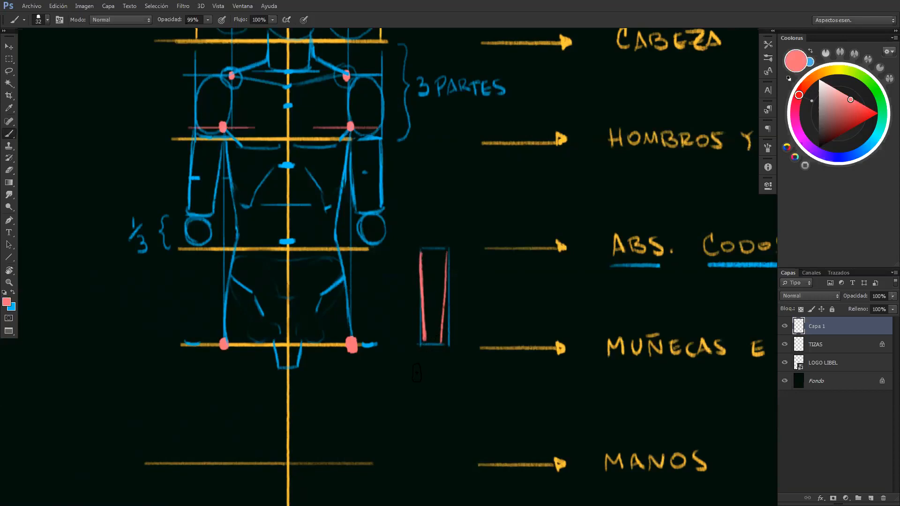
left_click_drag(425, 346, 432, 379)
mouse_move(439, 346)
left_mouse_down()
mouse_move(434, 371)
mouse_move(428, 351)
mouse_move(434, 380)
left_mouse_up()
Add a blue arrow from the forearm example to the note "NO! PARALELAS", underlining "NO"
key("x")
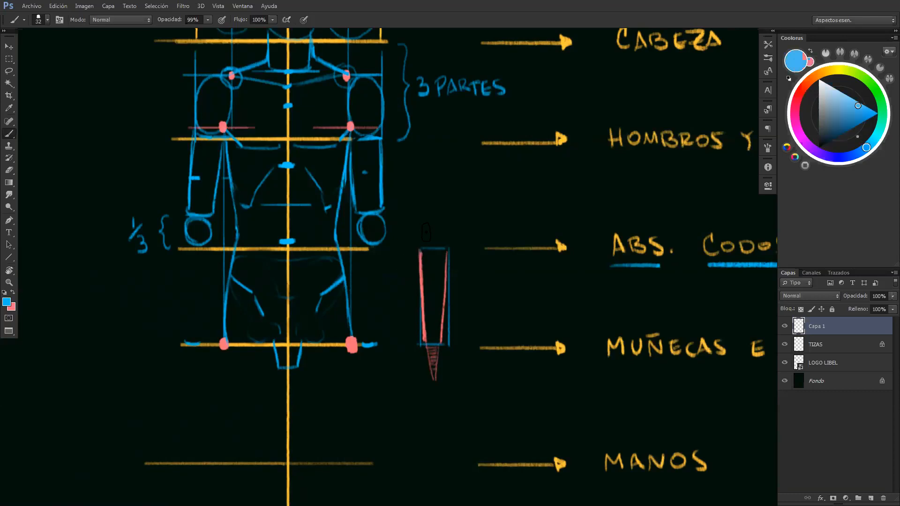
mouse_move(427, 233)
left_mouse_down()
mouse_move(437, 205)
mouse_move(503, 209)
mouse_move(520, 212)
left_mouse_up()
mouse_move(522, 211)
left_mouse_down()
mouse_move(529, 196)
mouse_move(532, 212)
left_mouse_up()
mouse_move(535, 197)
left_mouse_down()
mouse_move(542, 211)
mouse_move(550, 205)
left_mouse_up()
left_click_drag(556, 197, 563, 211)
left_click_drag(565, 211, 570, 196)
left_click_drag(570, 196, 579, 212)
left_click_drag(451, 215, 476, 212)
mouse_move(477, 204)
left_mouse_down()
mouse_move(479, 181)
mouse_move(478, 194)
left_mouse_up()
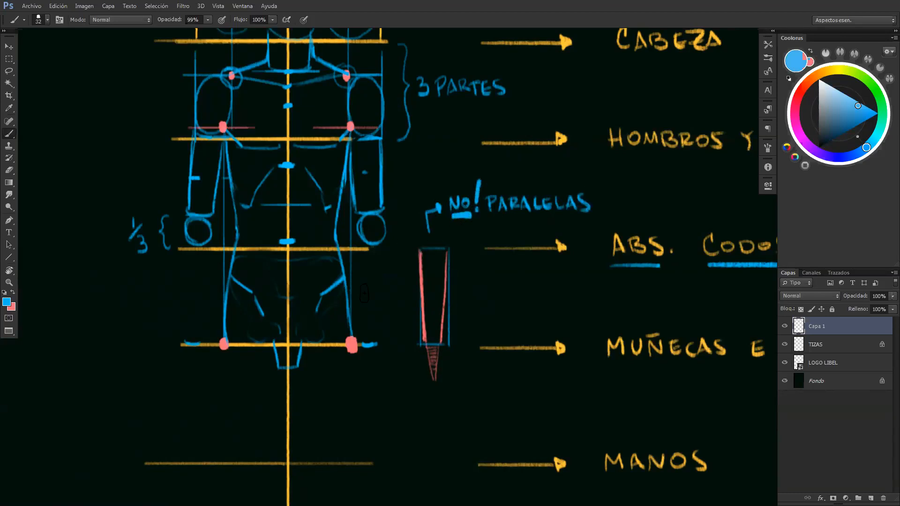
Draw the tapering sides of both forearms from beneath the elbow circles to the wrist marks
mouse_move(364, 245)
left_mouse_down()
mouse_move(380, 245)
mouse_move(364, 246)
left_mouse_up()
mouse_move(380, 336)
left_mouse_down()
mouse_move(386, 249)
mouse_move(365, 339)
left_mouse_up()
left_click_drag(361, 246, 366, 342)
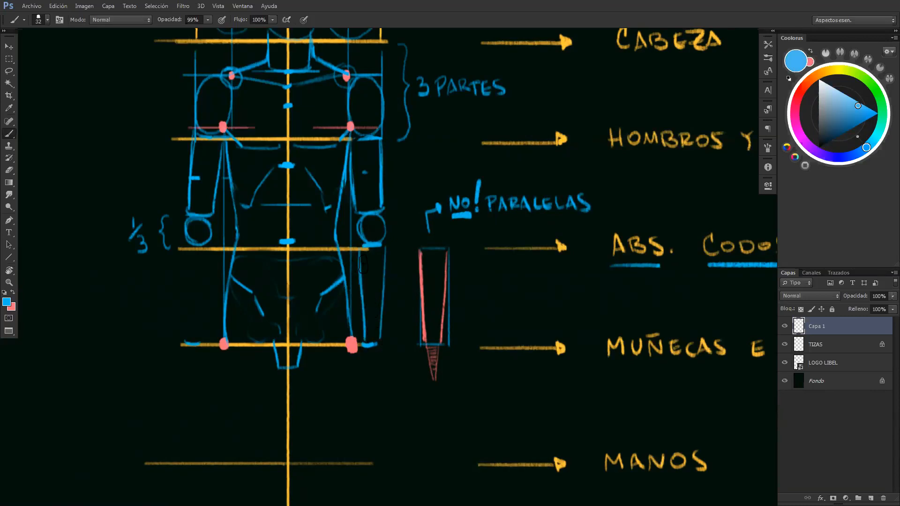
mouse_move(187, 245)
left_mouse_down()
mouse_move(208, 244)
mouse_move(192, 345)
left_mouse_up()
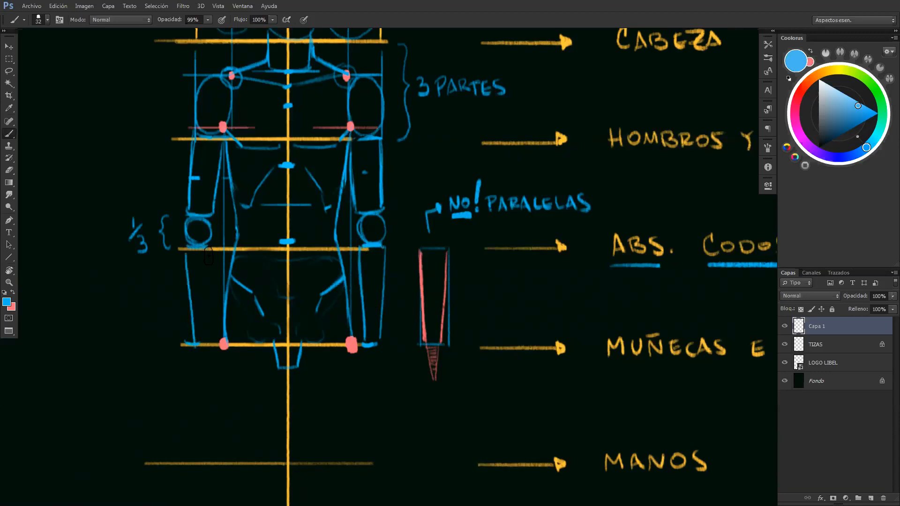
left_click_drag(211, 252, 205, 344)
left_click_drag(187, 250, 193, 345)
left_click_drag(360, 253, 364, 336)
key("ctrl+z")
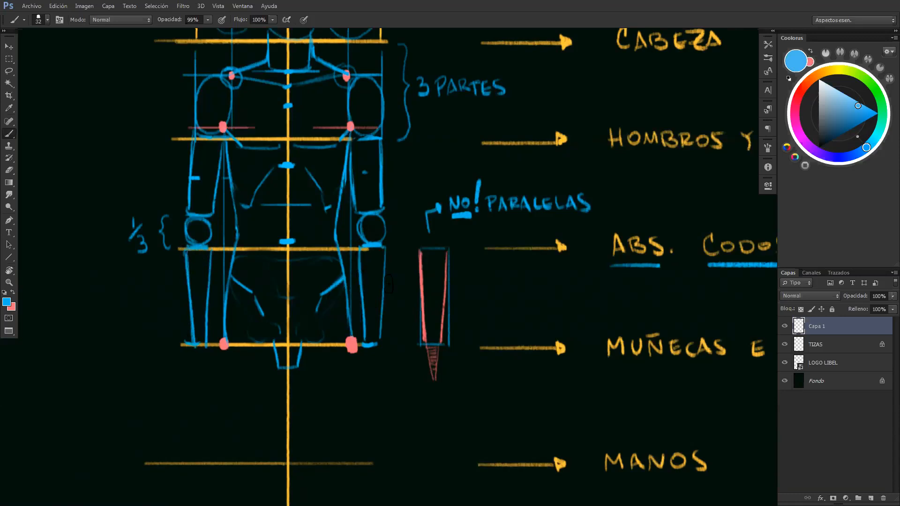
Underline the word "MANOS" in blue
left_click_drag(510, 368, 313, 355)
left_click_drag(468, 394, 526, 316)
left_click_drag(464, 388, 561, 388)
left_click_drag(236, 326, 358, 323)
mouse_move(370, 307)
left_mouse_down()
mouse_move(367, 362)
mouse_move(344, 369)
mouse_move(368, 369)
mouse_move(388, 318)
mouse_move(409, 360)
left_mouse_up()
key("ctrl+z")
key("ctrl+z")
mouse_move(413, 327)
left_mouse_down()
mouse_move(442, 385)
mouse_move(406, 342)
mouse_move(412, 366)
mouse_move(400, 367)
left_mouse_up()
left_click_drag(390, 311, 391, 327)
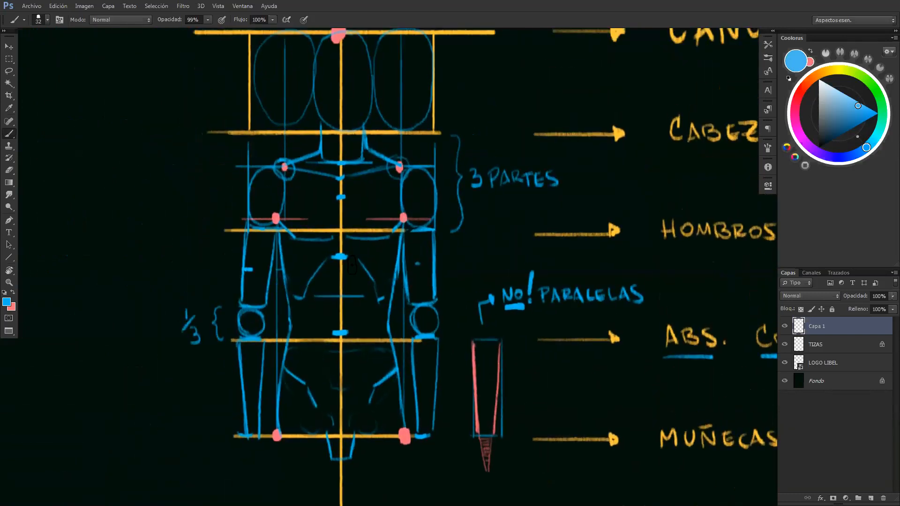
left_click_drag(397, 291, 396, 134)
mouse_move(430, 297)
left_mouse_down()
mouse_move(450, 358)
mouse_move(435, 409)
left_mouse_up()
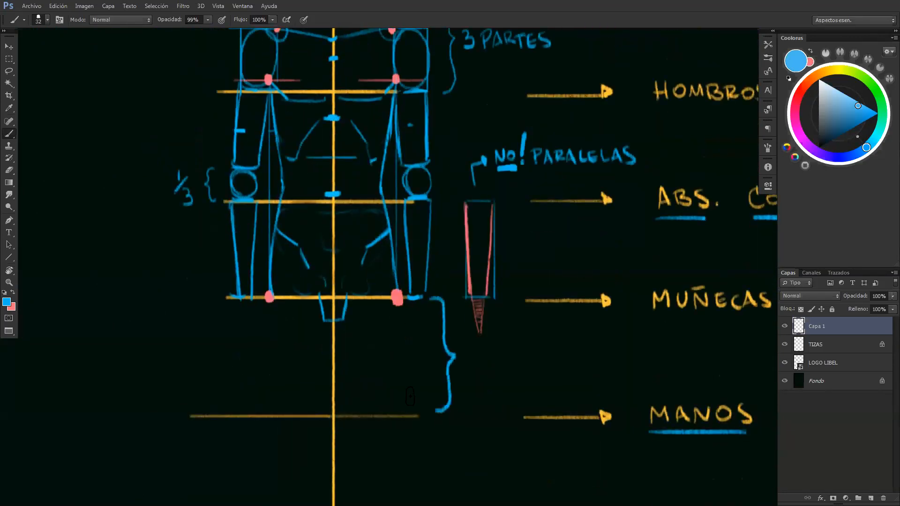
key("ctrl+z")
Mark the fingertip level in blue and draw the right-hand side's palm, tapering fingers and thumb beneath the wrist
left_click_drag(401, 384, 413, 384)
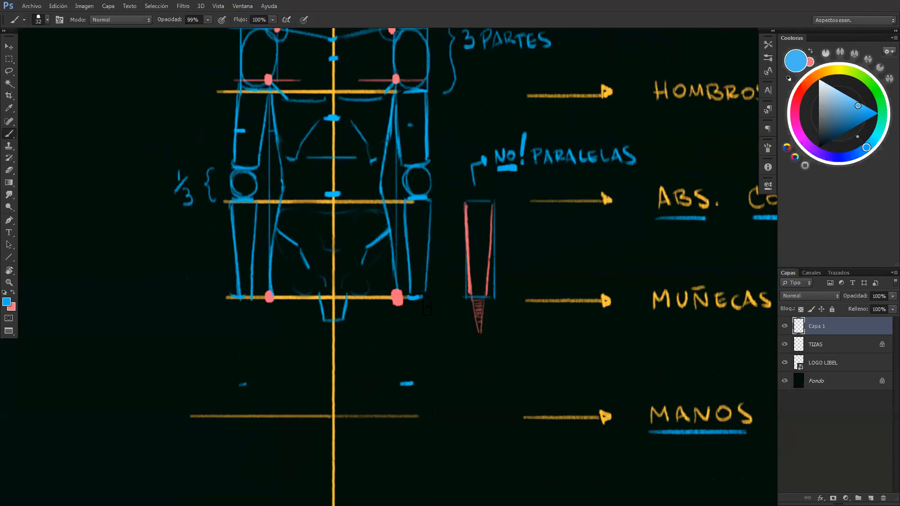
left_click_drag(424, 303, 424, 346)
mouse_move(407, 298)
left_mouse_down()
mouse_move(412, 347)
mouse_move(421, 341)
mouse_move(416, 385)
left_mouse_up()
mouse_move(422, 345)
left_mouse_down()
mouse_move(409, 385)
mouse_move(371, 389)
left_mouse_up()
key("e")
key("b")
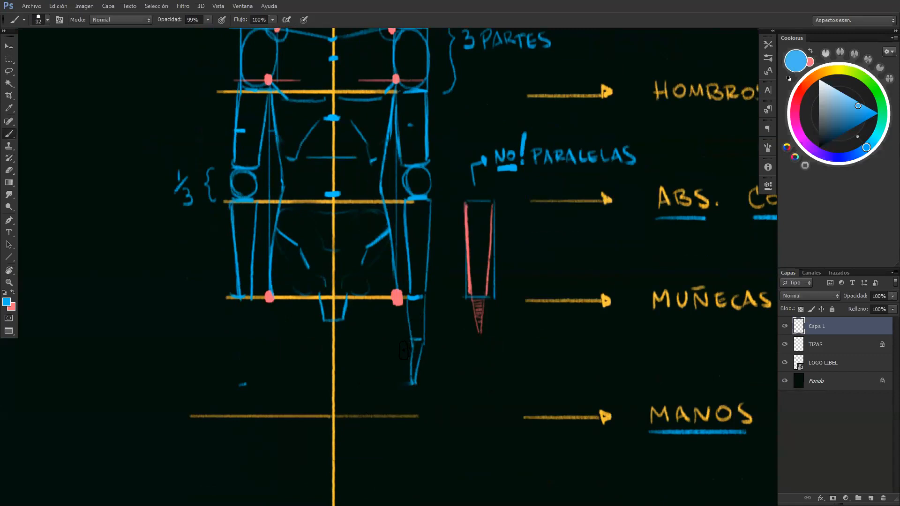
mouse_move(403, 352)
left_mouse_down()
mouse_move(407, 321)
mouse_move(403, 356)
mouse_move(407, 304)
left_mouse_up()
Draw the matching palm, tapering fingers and thumb beneath the left-hand wrist
left_click_drag(238, 298, 240, 342)
left_click_drag(249, 304, 246, 341)
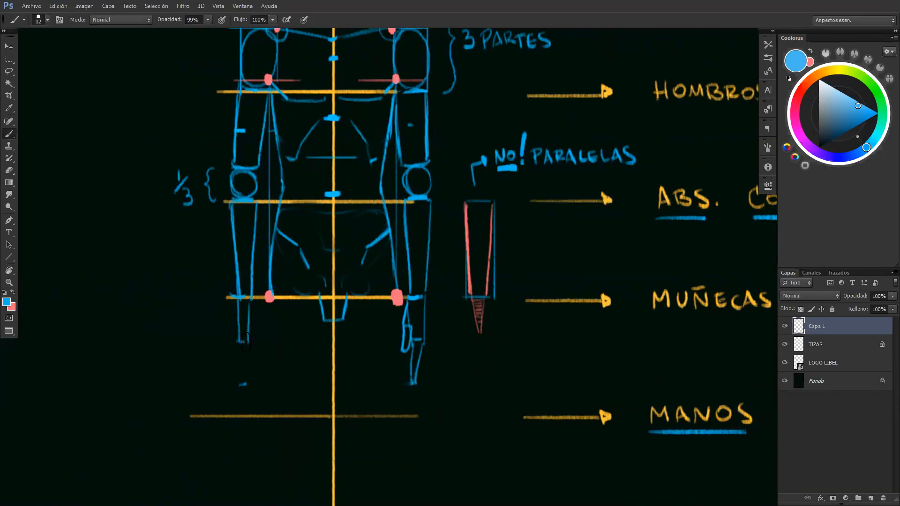
mouse_move(244, 384)
left_mouse_down()
mouse_move(245, 348)
mouse_move(250, 384)
left_mouse_up()
mouse_move(248, 339)
left_mouse_down()
mouse_move(254, 359)
mouse_move(254, 341)
left_mouse_up()
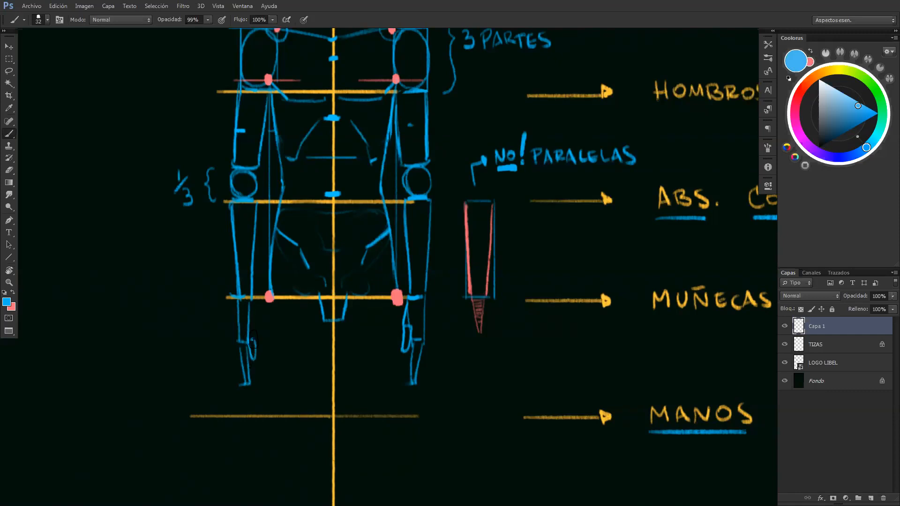
left_click_drag(250, 307, 257, 337)
Draw a blue horizontal line across the middle of the central head oval
key("z")
left_click(399, 398, "alt")
left_click_drag(366, 355, 345, 134)
left_click_drag(358, 329, 394, 232)
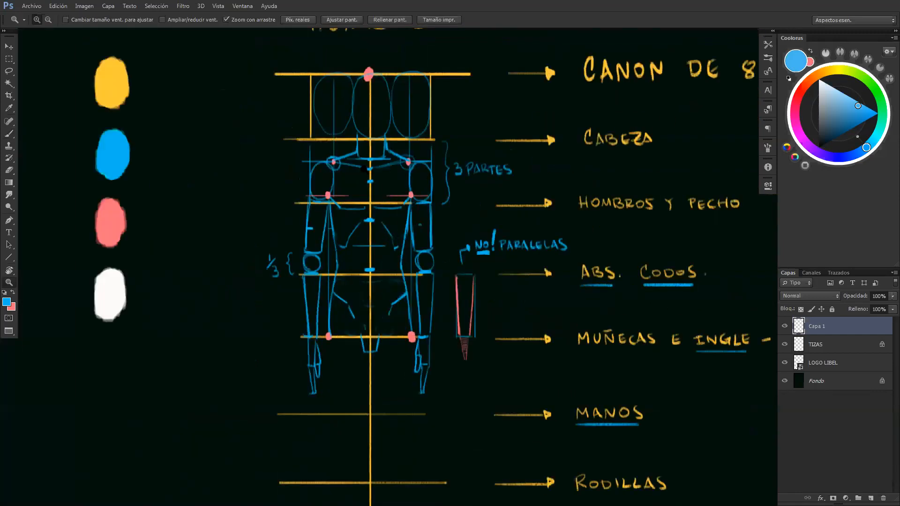
left_click_drag(392, 119, 419, 111)
key("b")
left_click_drag(352, 97, 396, 98)
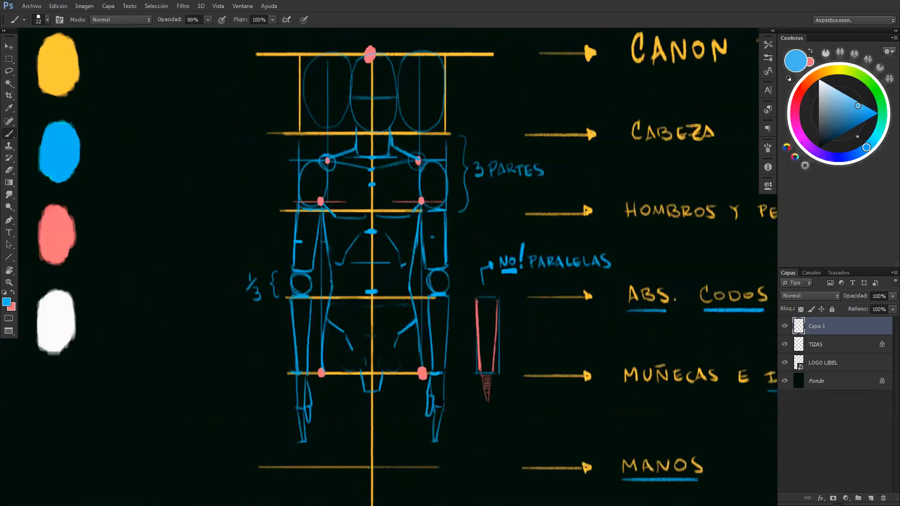
Draw curved lower pelvis lines from both pink hip points to the crotch shape
left_click_drag(423, 369, 360, 284)
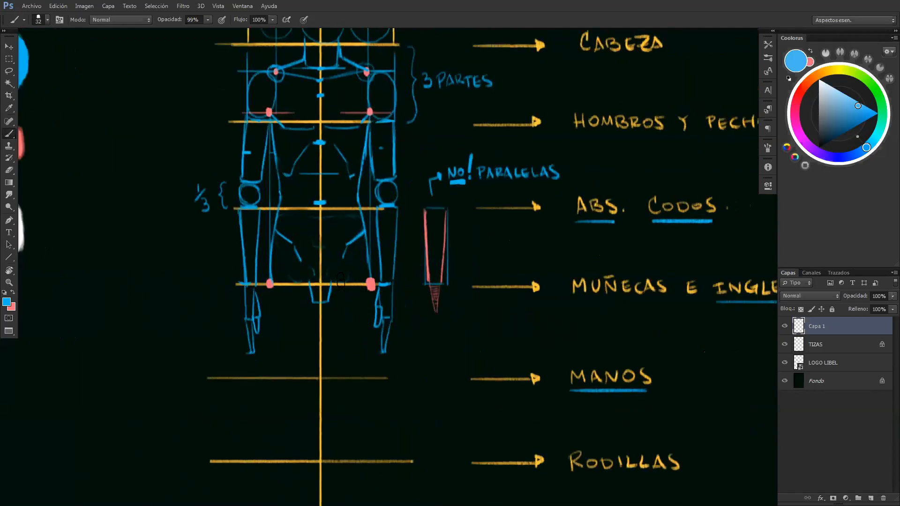
left_click_drag(335, 293, 339, 287)
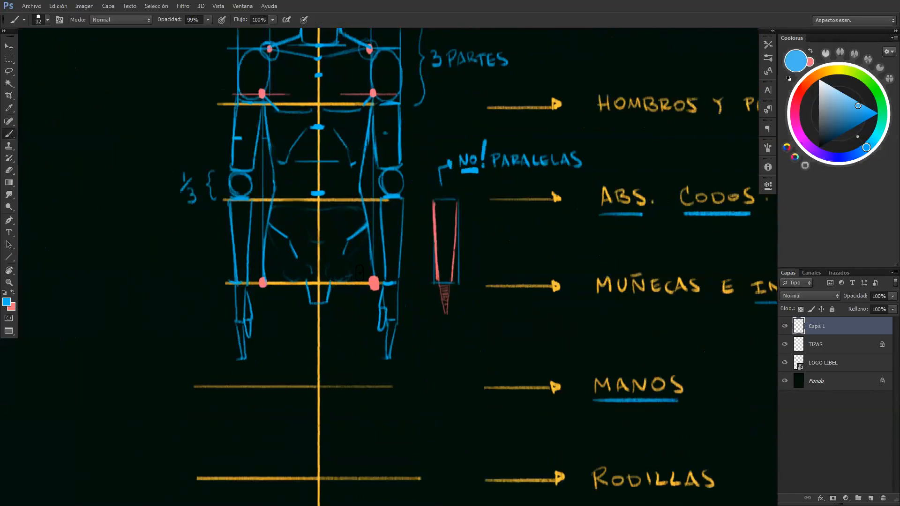
mouse_move(364, 273)
left_mouse_down()
mouse_move(333, 282)
mouse_move(376, 275)
left_mouse_up()
left_click_drag(305, 283, 283, 278)
left_click_drag(284, 276, 307, 283)
Draw a horizontal guideline midway between the hands and knees lines, and a boxed knee oval right of the centre axis
left_click_drag(342, 350, 364, 324)
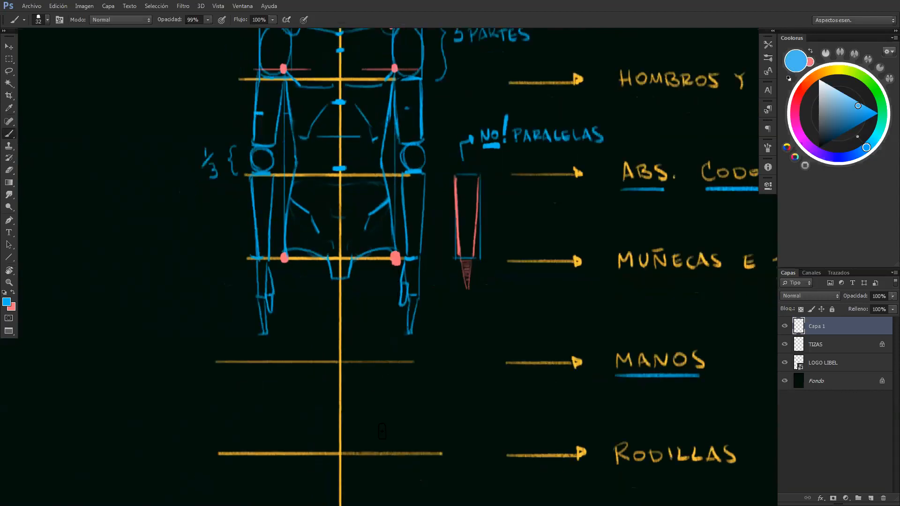
scroll(399, 369, "down", 2)
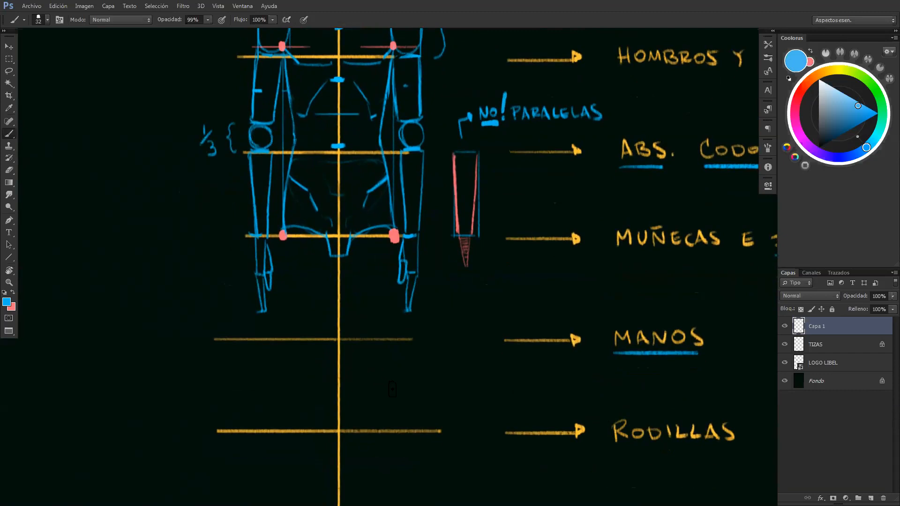
mouse_move(347, 393)
left_mouse_down()
mouse_move(235, 403)
mouse_move(418, 389)
left_mouse_up()
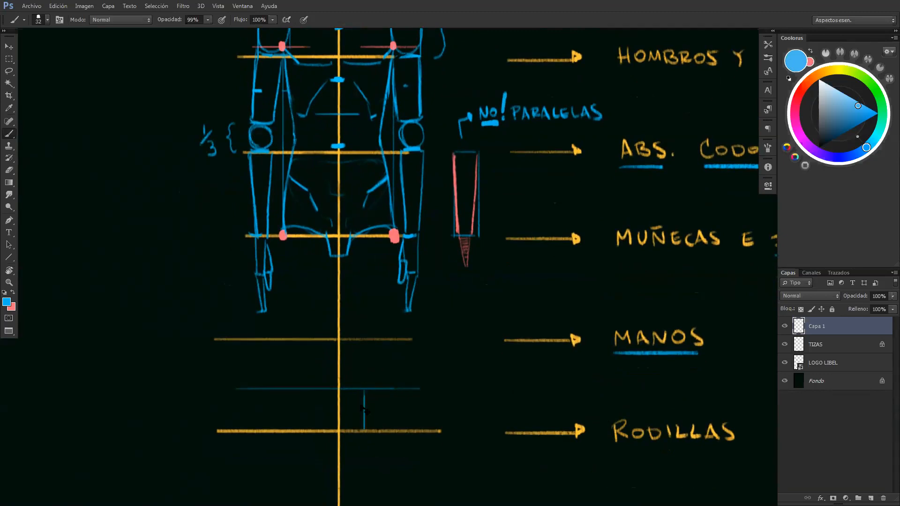
mouse_move(354, 412)
left_mouse_down()
mouse_move(351, 391)
mouse_move(381, 388)
mouse_move(382, 424)
mouse_move(381, 391)
mouse_move(353, 391)
mouse_move(383, 390)
left_mouse_up()
left_click_drag(385, 430, 354, 428)
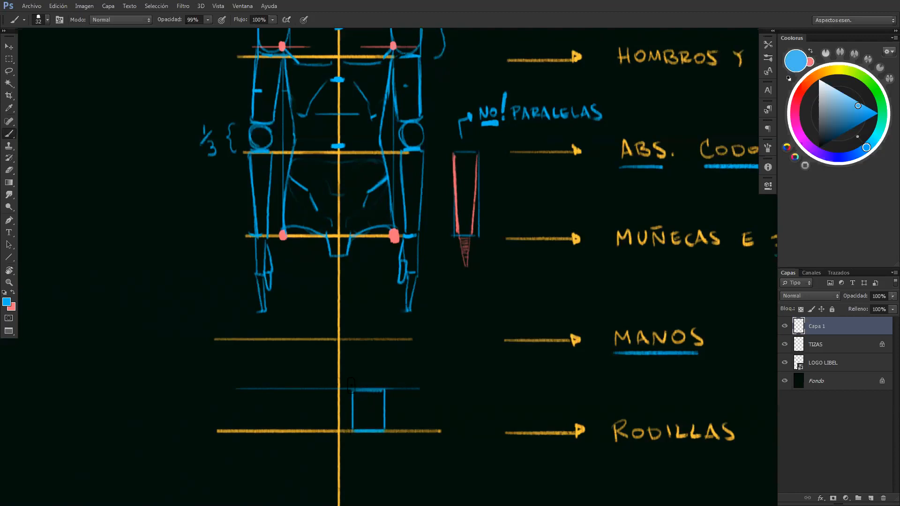
mouse_move(360, 396)
left_mouse_down()
mouse_move(363, 428)
mouse_move(378, 424)
mouse_move(378, 396)
mouse_move(354, 401)
mouse_move(360, 424)
mouse_move(372, 425)
mouse_move(380, 402)
mouse_move(355, 401)
left_mouse_up()
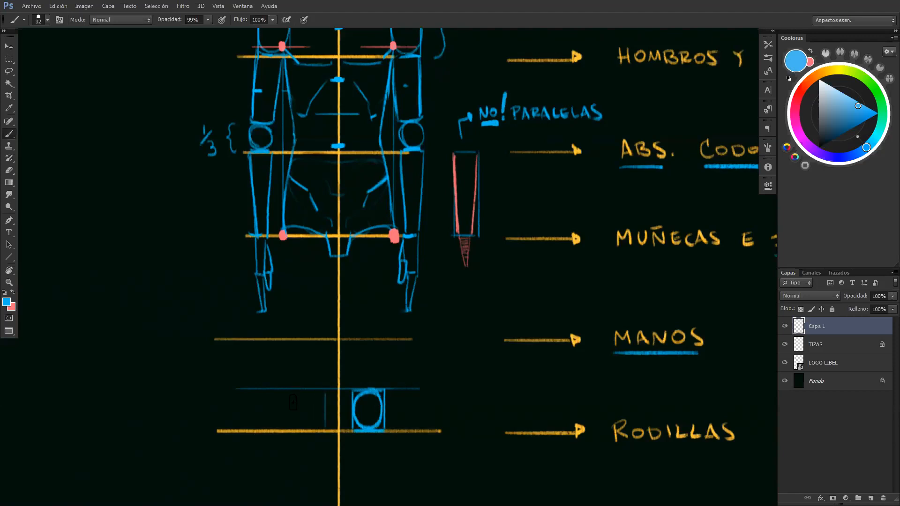
Draw the matching boxed knee oval left of the centre axis
left_click_drag(293, 397, 292, 424)
left_click_drag(293, 391, 315, 391)
mouse_move(297, 396)
left_mouse_down()
mouse_move(306, 430)
mouse_move(325, 415)
mouse_move(315, 393)
mouse_move(298, 398)
mouse_move(295, 420)
mouse_move(308, 429)
mouse_move(305, 392)
mouse_move(324, 421)
mouse_move(322, 399)
mouse_move(325, 425)
mouse_move(272, 407)
mouse_move(337, 400)
left_mouse_up()
key("z")
key("b")
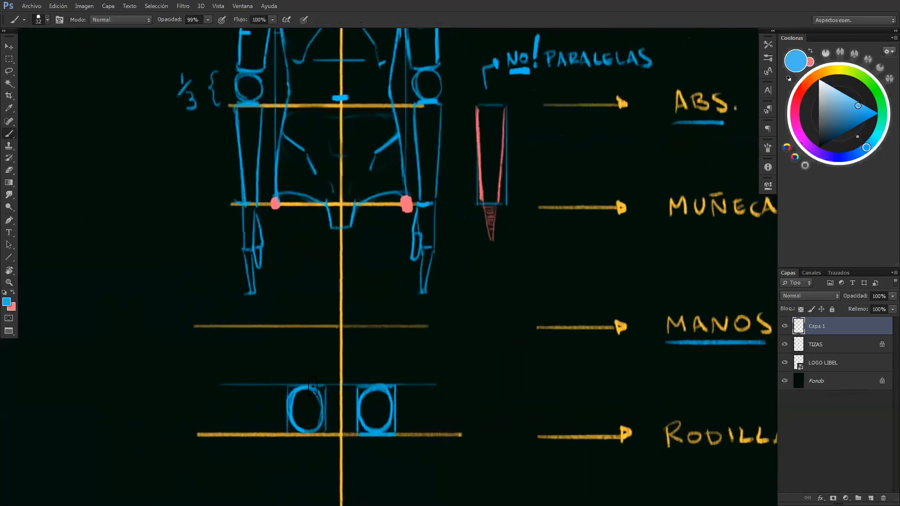
Mark the width of both knee boxes in pink along their upper edges, with short end ticks
key("x")
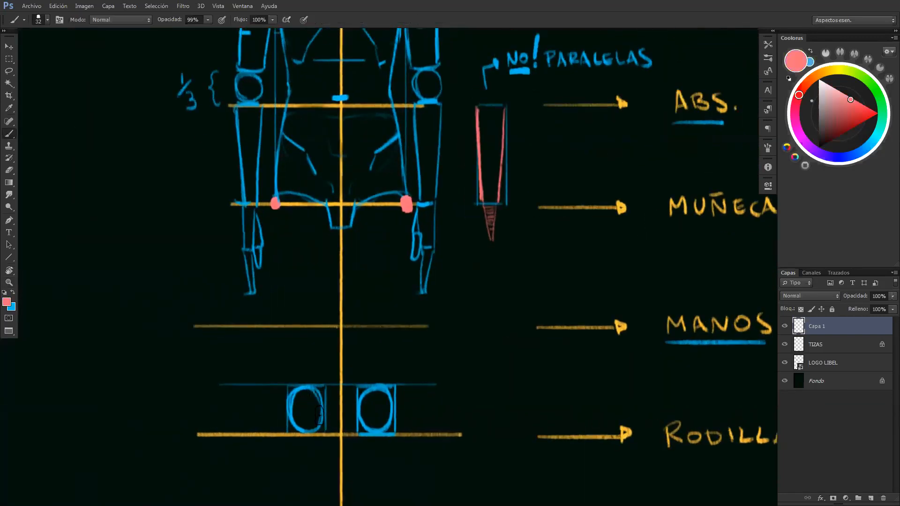
left_click(287, 384)
left_click(325, 384)
left_click(394, 383)
left_click_drag(287, 383, 395, 387)
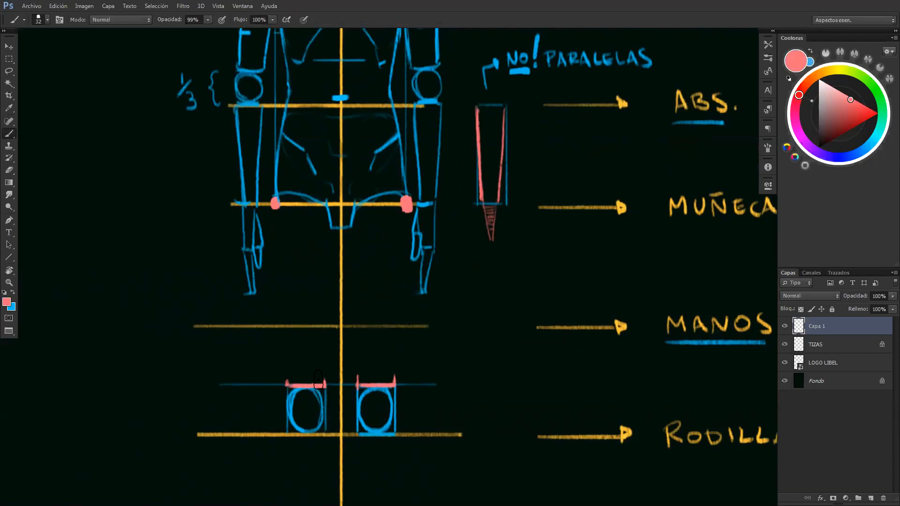
mouse_move(286, 375)
left_mouse_down()
mouse_move(287, 387)
mouse_move(325, 386)
left_mouse_up()
Draw the left outer thigh contour in blue from the hip to the outer corner of the knee box
key("x")
left_click_drag(369, 365, 347, 377)
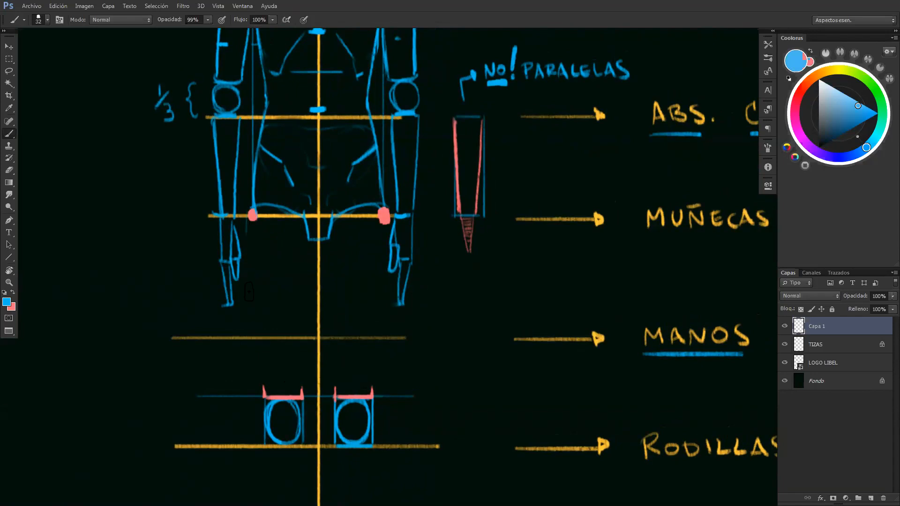
left_click_drag(247, 217, 256, 337)
key("ctrl+z")
left_click_drag(247, 217, 254, 331)
left_click_drag(254, 332, 262, 387)
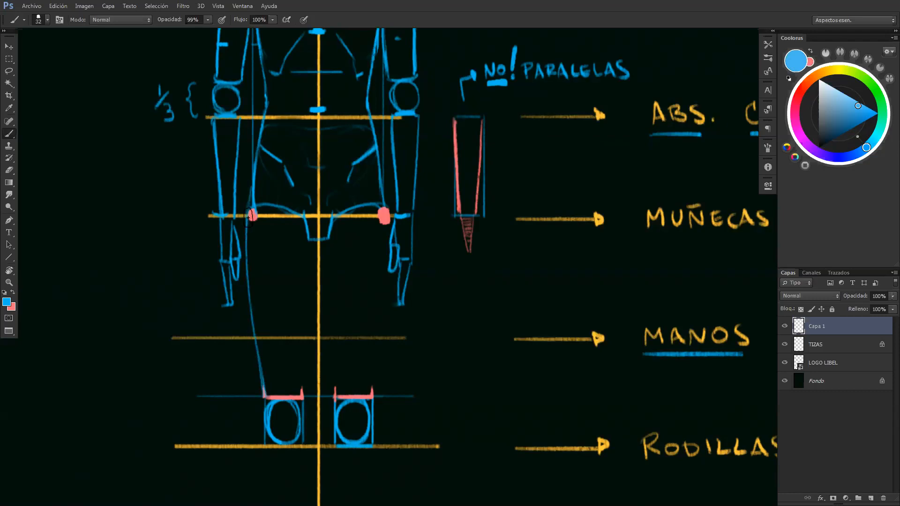
left_click_drag(256, 360, 261, 388)
Draw the right outer thigh contour from the hip to the knee box, redoing the stroke until it mirrors the left
left_click_drag(389, 222, 379, 335)
left_click_drag(389, 280, 374, 393)
key("ctrl+z")
key("ctrl+z")
left_click_drag(391, 261, 374, 402)
key("ctrl+z")
mouse_move(388, 281)
left_mouse_down()
mouse_move(373, 401)
mouse_move(349, 441)
mouse_move(347, 421)
mouse_move(391, 423)
left_mouse_up()
Draw both inner thigh contours from the crotch to the inner corners of the knee boxes
left_click_drag(292, 292, 288, 272)
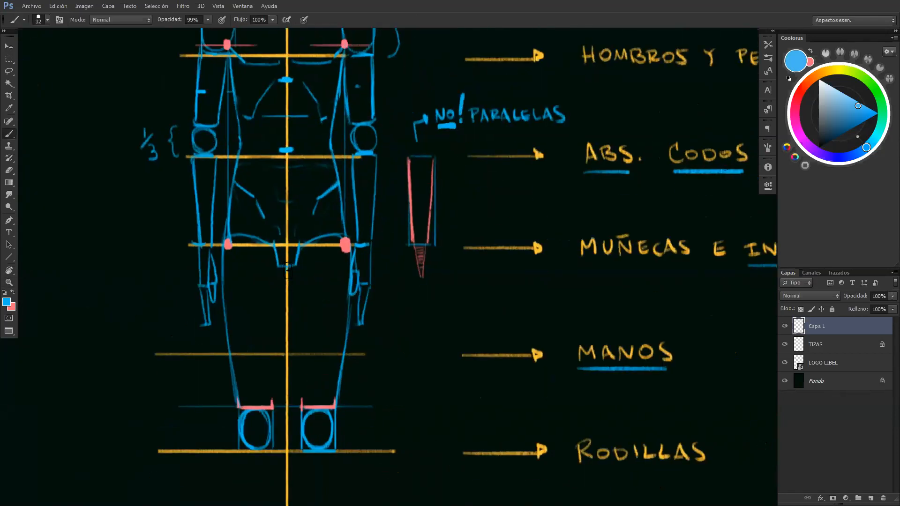
left_click_drag(287, 268, 300, 406)
left_click_drag(288, 274, 301, 406)
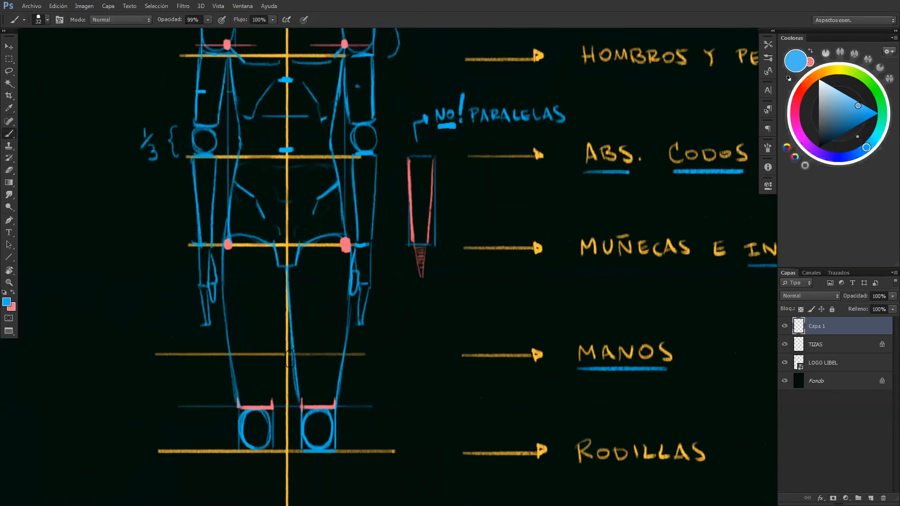
key("r")
mouse_move(576, 296)
left_mouse_down()
mouse_move(549, 351)
mouse_move(559, 380)
mouse_move(487, 345)
mouse_move(455, 341)
mouse_move(436, 318)
mouse_move(390, 302)
left_mouse_up()
key("b")
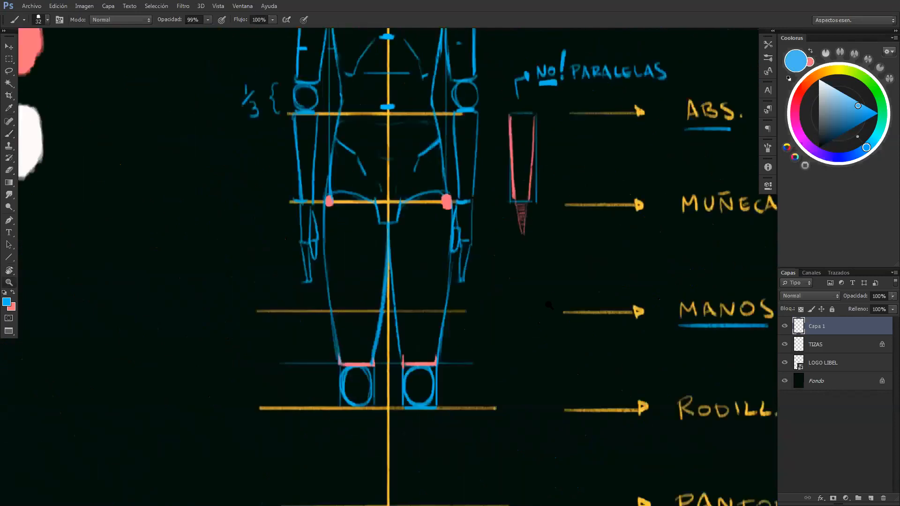
key("z")
left_click_drag(524, 304, 348, 355)
left_click_drag(406, 345, 395, 350)
mouse_move(393, 357)
left_mouse_down()
mouse_move(354, 347)
mouse_move(366, 357)
mouse_move(373, 327)
mouse_move(371, 351)
left_mouse_up()
key("b")
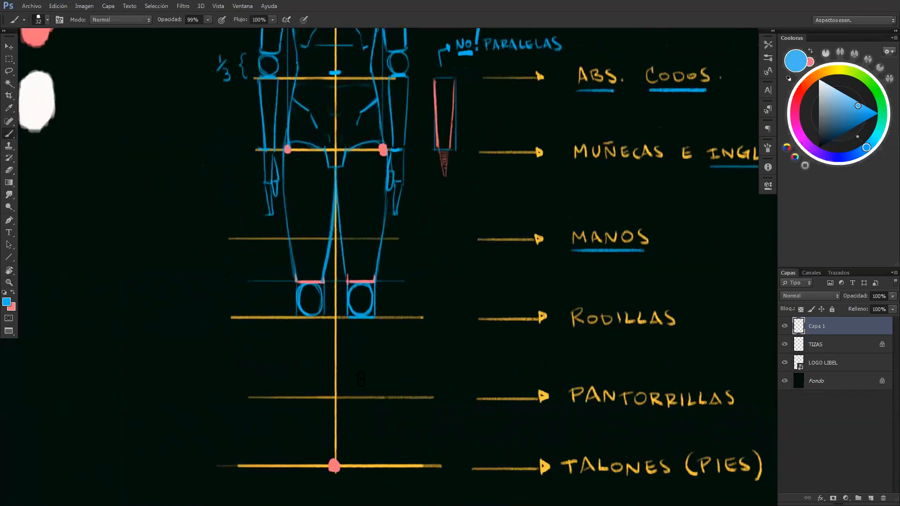
Sample the yellow swatch and draw a thin axis down each thigh from the groin line to the knee
left_click_drag(351, 375, 321, 423)
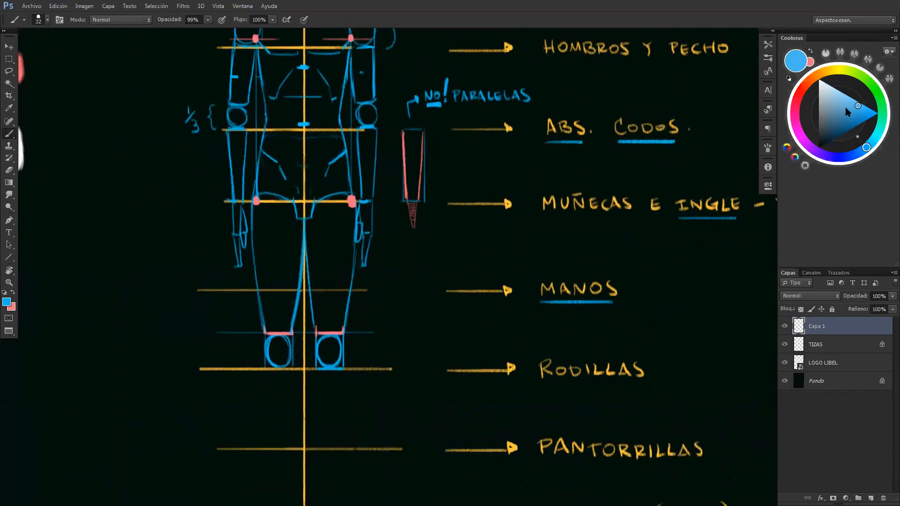
left_click_drag(443, 263, 445, 265)
left_click_drag(427, 305, 511, 448)
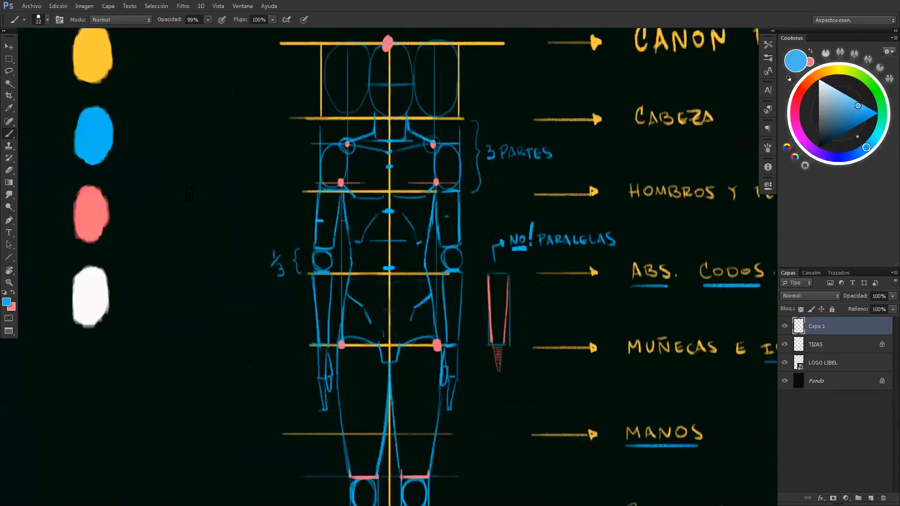
left_click(107, 73, "alt")
left_click_drag(408, 372, 342, 270)
left_click_drag(344, 220, 343, 345)
key("ctrl+z")
left_click_drag(346, 216, 346, 365)
left_click_drag(400, 224, 393, 340)
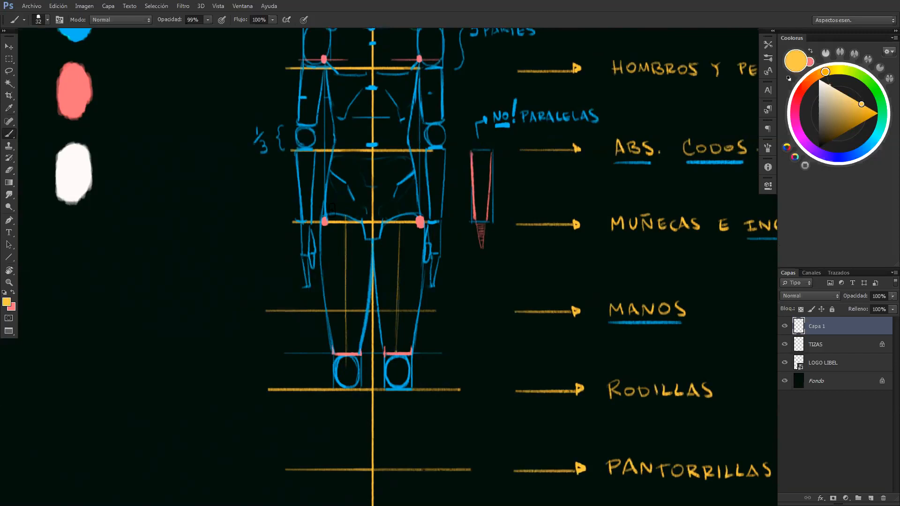
Extend the yellow leg axes from both knees toward the heels, converging slightly on the centre line
scroll(377, 340, "down", 1)
left_click_drag(388, 314, 386, 299)
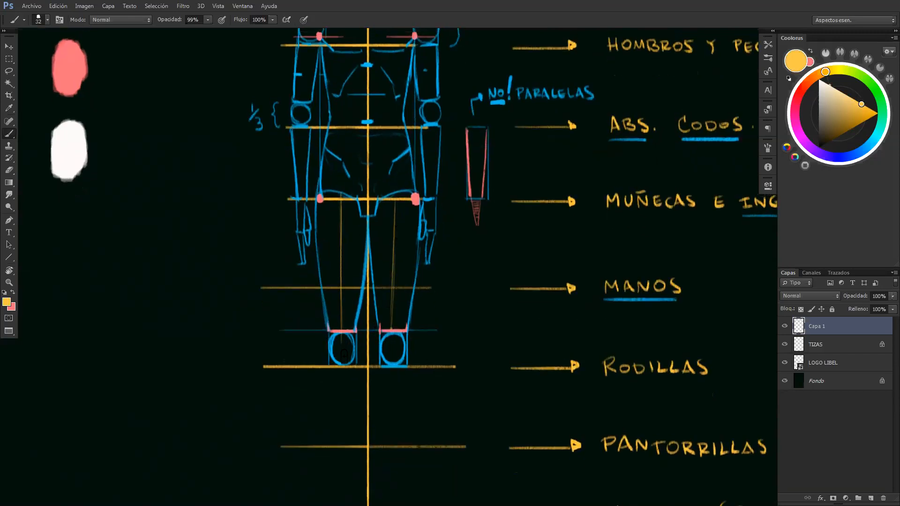
left_click_drag(330, 349, 326, 224)
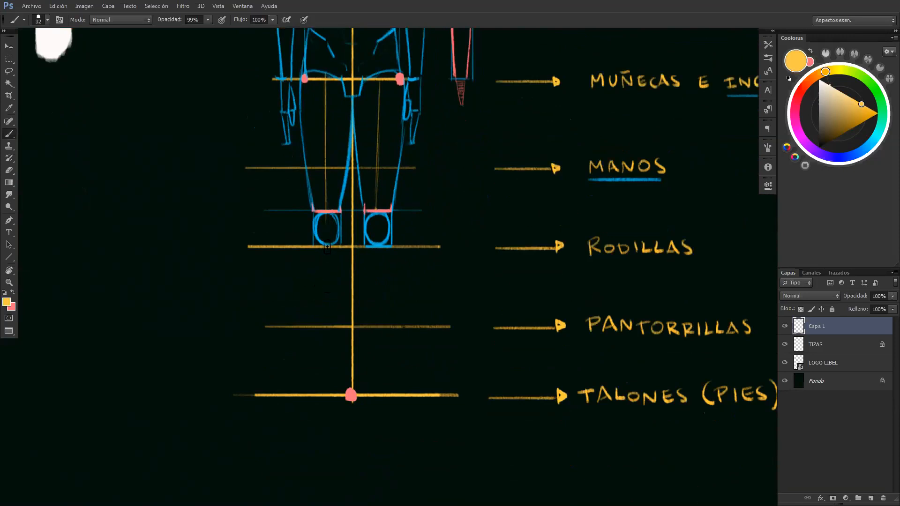
mouse_move(327, 248)
left_mouse_down()
mouse_move(298, 321)
mouse_move(306, 312)
left_mouse_up()
key("ctrl+z")
left_click_drag(327, 248, 335, 374)
left_click_drag(379, 247, 364, 398)
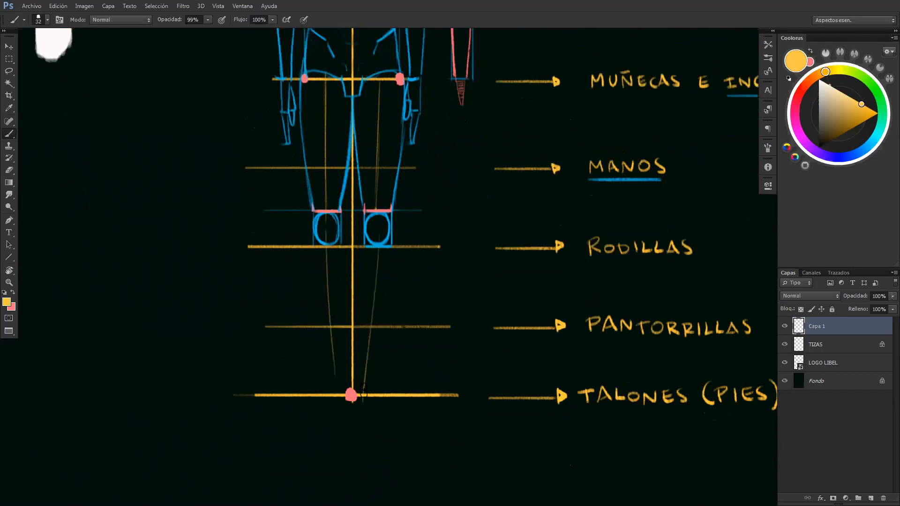
key("ctrl+z")
left_click_drag(378, 247, 371, 393)
key("ctrl+z")
left_click_drag(380, 248, 368, 384)
scroll(366, 256, "up", 5)
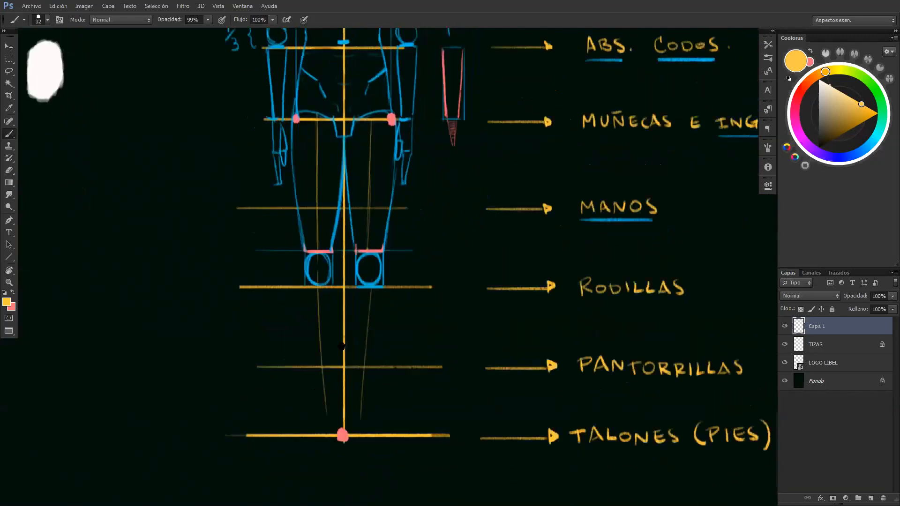
Sample the blue swatch and draw the ankle guideline, a bracket beside it and two rounded foot shapes on the heel line
left_click_drag(337, 312, 399, 380)
left_click(129, 50, "alt")
left_click_drag(437, 331, 427, 287)
scroll(428, 286, "down", 3)
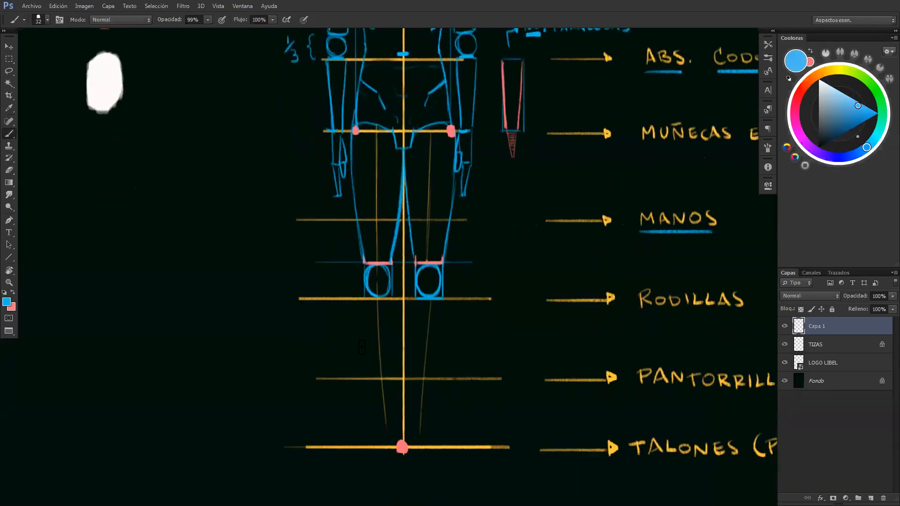
scroll(361, 332, "down", 1)
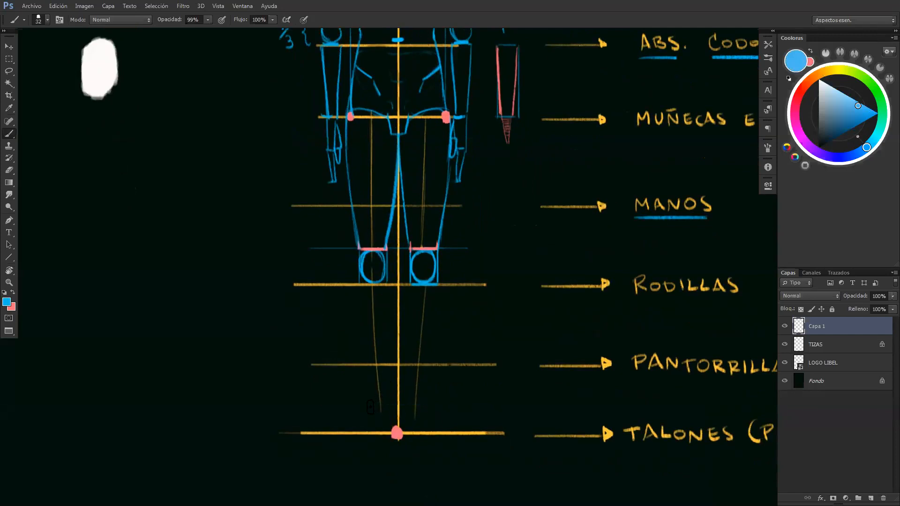
left_click_drag(423, 407, 376, 406)
left_click_drag(348, 419, 364, 429)
left_click_drag(322, 368, 326, 439)
key("ctrl+z")
mouse_move(376, 413)
left_mouse_down()
mouse_move(392, 431)
mouse_move(381, 408)
mouse_move(374, 429)
mouse_move(406, 429)
mouse_move(415, 409)
mouse_move(421, 424)
mouse_move(411, 408)
mouse_move(403, 431)
mouse_move(421, 430)
mouse_move(404, 432)
mouse_move(412, 410)
mouse_move(416, 432)
left_mouse_up()
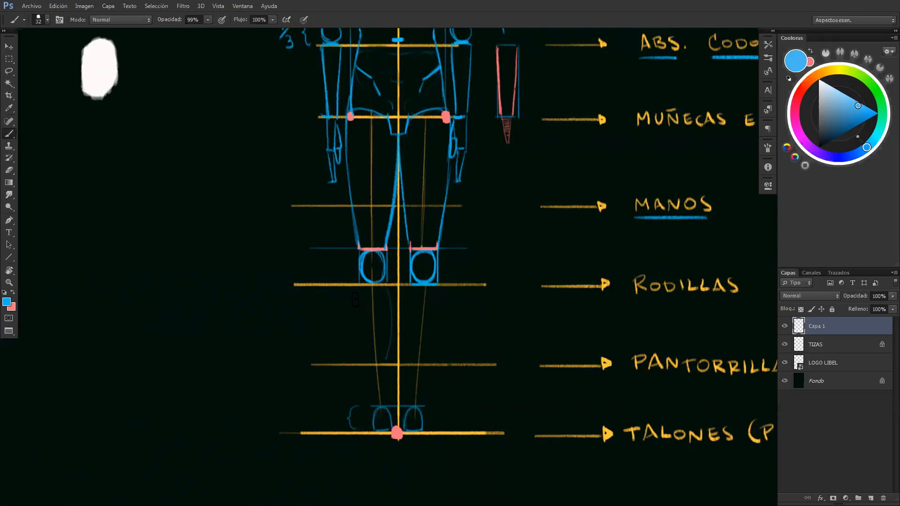
Draw the left lower leg's calf contours from knee to ankle and a first inner shin line on the right leg
left_click_drag(357, 287, 367, 367)
left_click_drag(387, 361, 389, 413)
left_click_drag(406, 323, 408, 411)
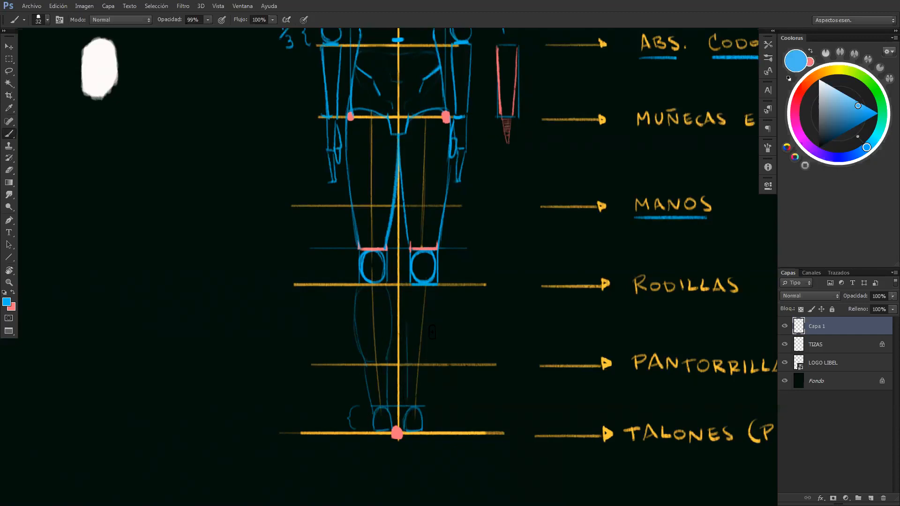
Draw the right lower leg's inner and outer calf contours from knee to ankle, redoing strokes to match the left leg
left_click_drag(437, 323, 422, 411)
key("ctrl+z")
left_click_drag(440, 319, 421, 406)
left_click_drag(407, 333, 410, 407)
key("ctrl+z")
left_click_drag(407, 329, 406, 411)
left_click_drag(407, 319, 453, 319)
key("ctrl+z")
mouse_move(474, 287)
left_mouse_down()
mouse_move(479, 314)
mouse_move(471, 360)
left_mouse_up()
key("ctrl+z")
key("ctrl+alt+z")
left_click_drag(439, 295, 437, 323)
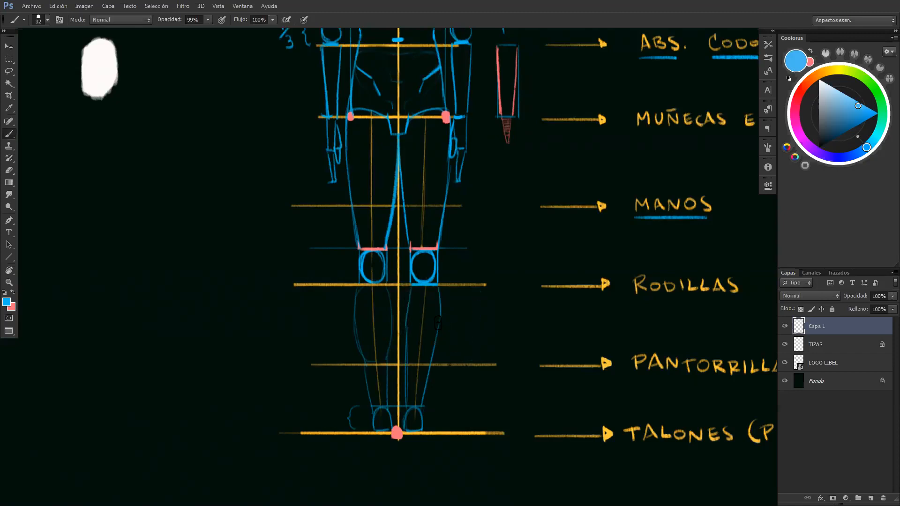
left_click_drag(438, 287, 441, 324)
key("ctrl+z")
key("z")
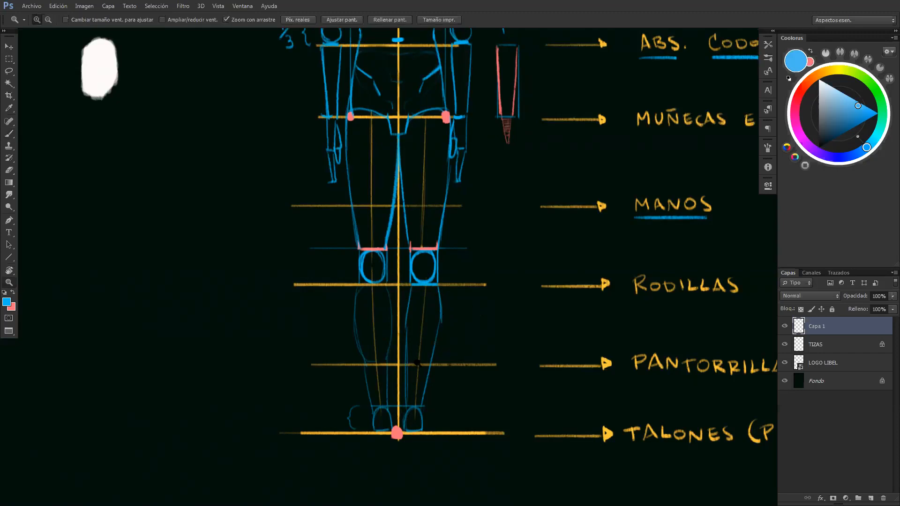
Erase the faint left calf contours and redraw the inner and outer calf lines to match the other leg
left_click(445, 359, "alt")
left_click(442, 362)
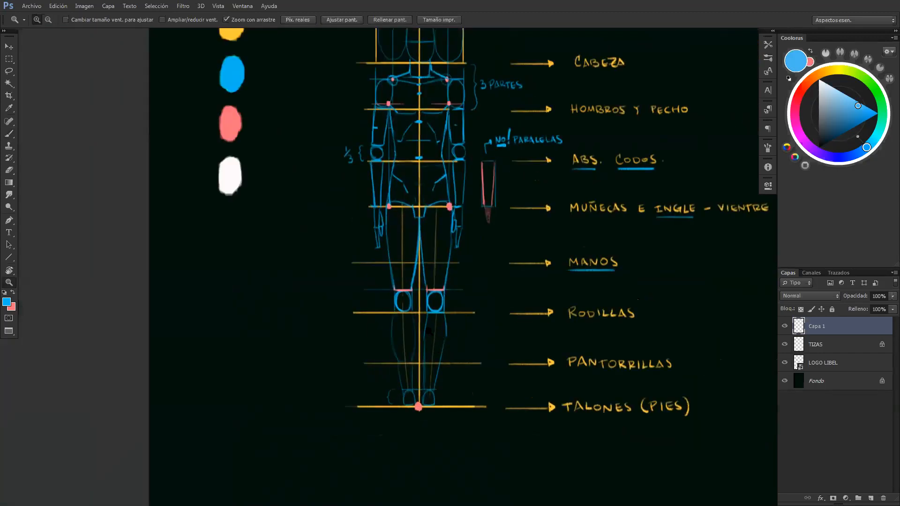
left_click(413, 358)
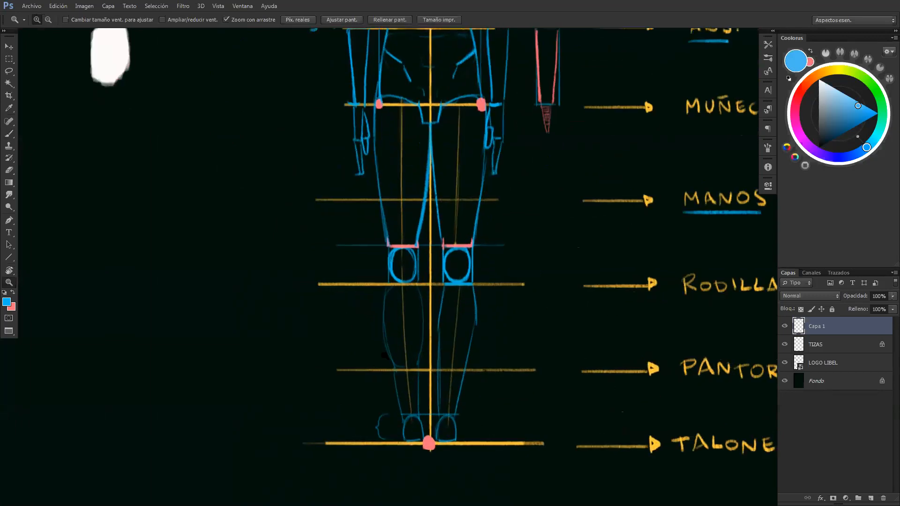
key("e")
mouse_move(385, 341)
left_mouse_down()
mouse_move(384, 299)
mouse_move(387, 350)
mouse_move(415, 356)
mouse_move(419, 309)
left_mouse_up()
key("b")
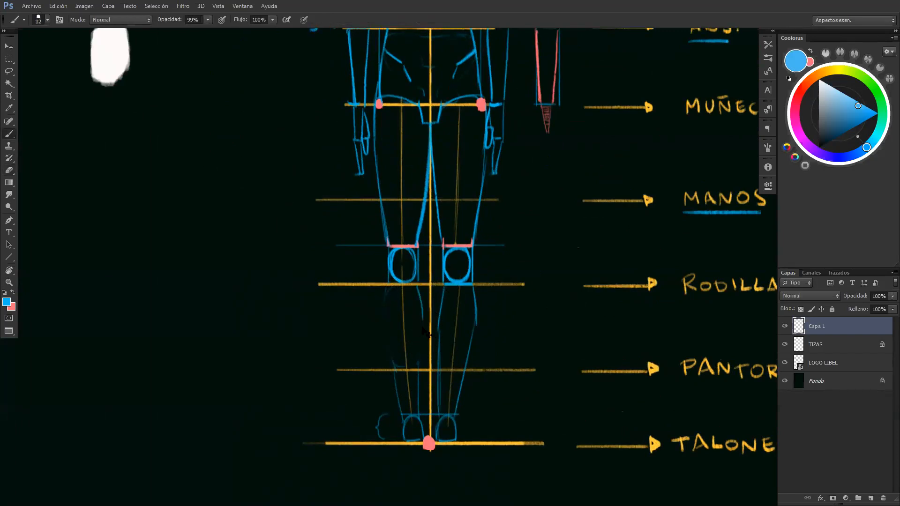
left_click_drag(422, 324, 416, 418)
left_click_drag(390, 286, 385, 330)
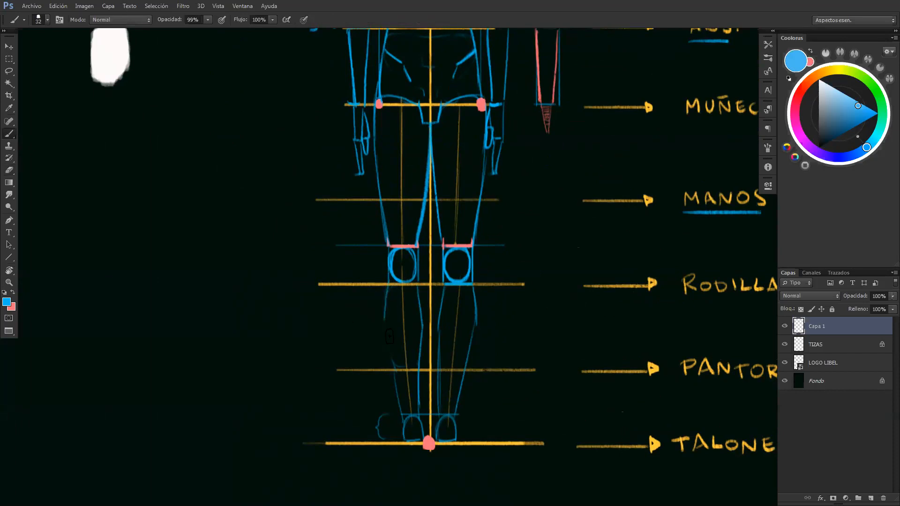
Move the whole canon drawing on the Capa 1 layer lower on the canvas
key("z")
left_click_drag(425, 353, 385, 356)
left_click_drag(459, 393, 425, 403)
left_click_drag(409, 367, 378, 359)
left_click_drag(472, 357, 406, 356)
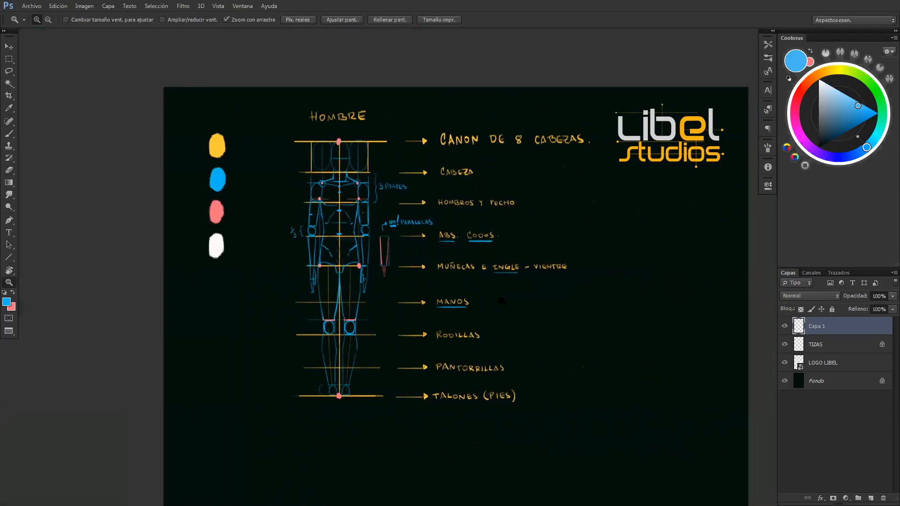
left_click(785, 326)
left_click(785, 326)
key("ctrl+t")
mouse_move(440, 257)
left_mouse_down()
mouse_move(440, 324)
mouse_move(448, 328)
left_mouse_up()
key("Return")
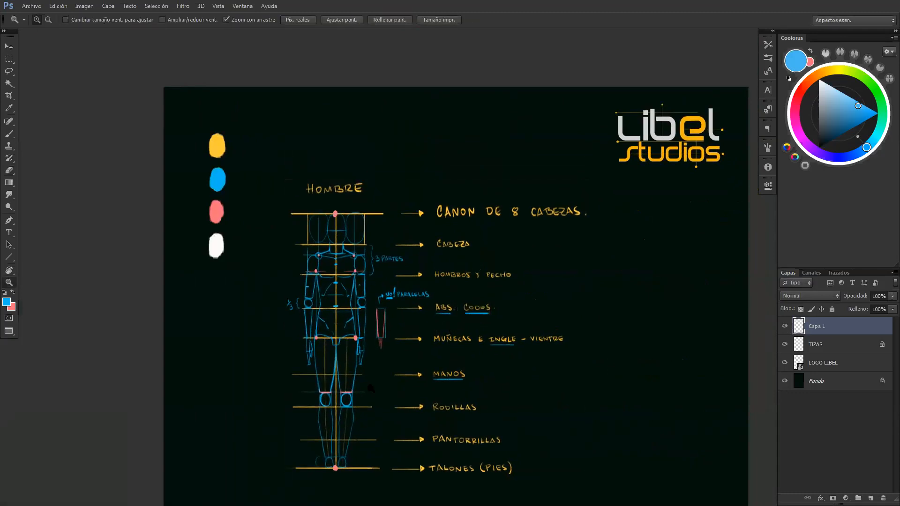
left_click_drag(361, 461, 431, 462)
left_click_drag(377, 369, 382, 287)
key("b")
left_click_drag(333, 368, 336, 339)
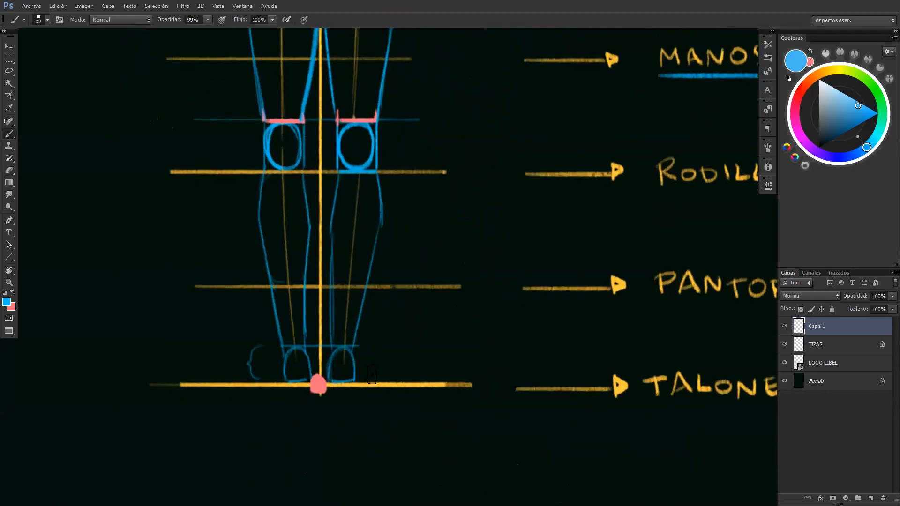
mouse_move(483, 385)
left_mouse_down()
mouse_move(112, 386)
mouse_move(525, 387)
left_mouse_up()
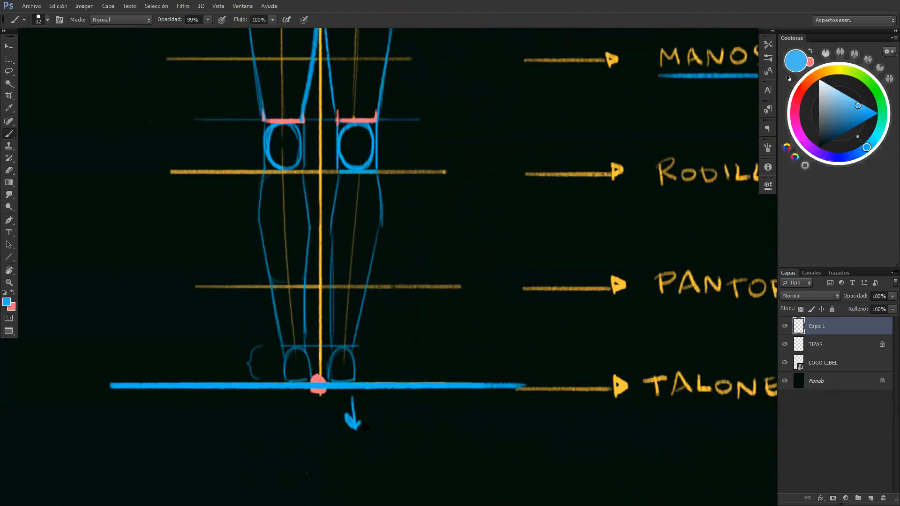
key("ctrl+z")
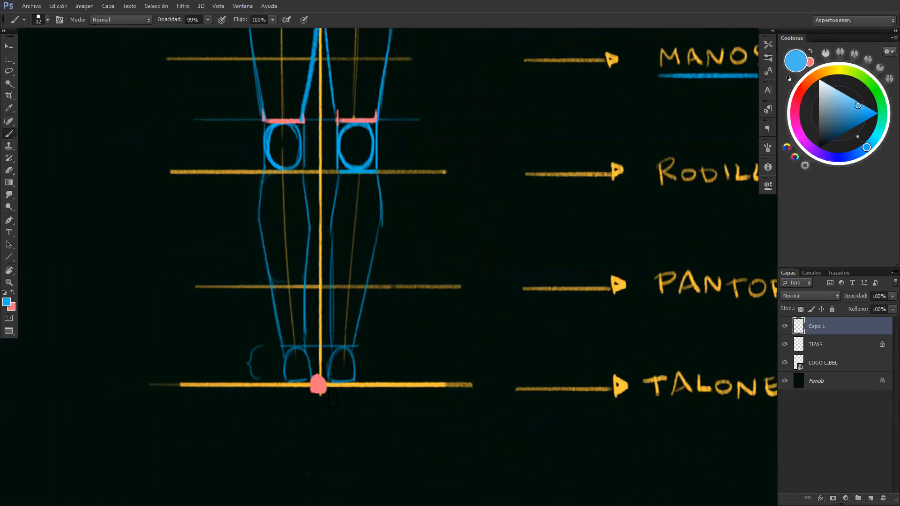
Draw the right foot extending slightly below the heel line, with an inner curve, a slanted outer edge and toe ovals
mouse_move(336, 378)
left_mouse_down()
mouse_move(348, 400)
mouse_move(338, 380)
mouse_move(338, 388)
left_mouse_up()
left_click_drag(355, 358, 368, 380)
left_click_drag(340, 331, 385, 411)
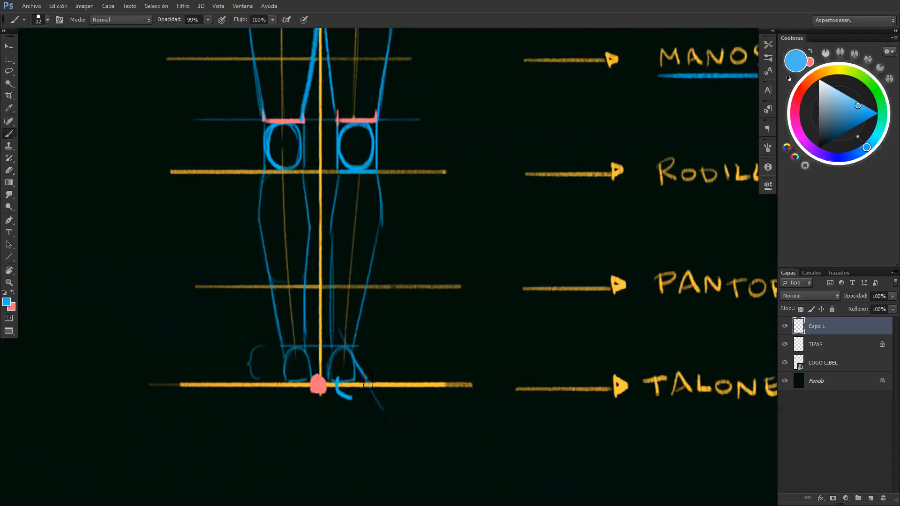
left_click_drag(353, 397, 363, 404)
key("ctrl+z")
mouse_move(351, 388)
left_mouse_down()
mouse_move(347, 397)
mouse_move(363, 400)
mouse_move(356, 394)
left_mouse_up()
key("e")
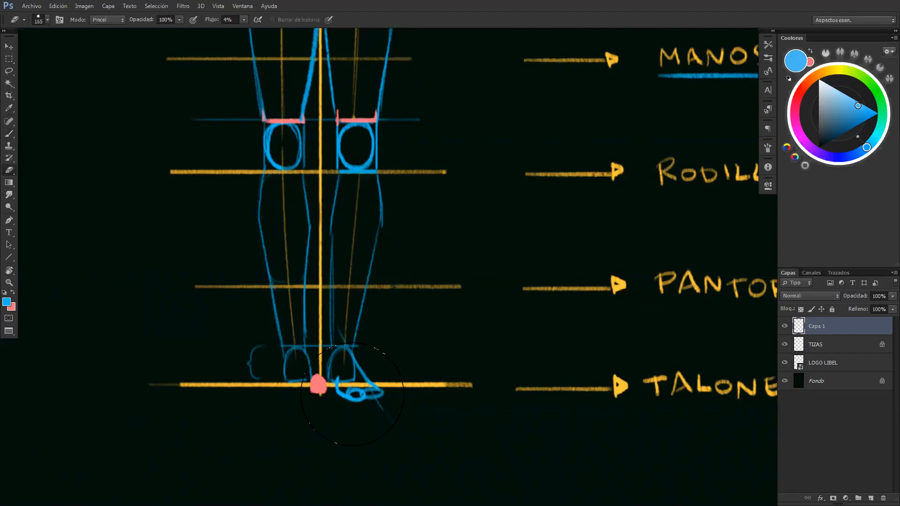
key("b")
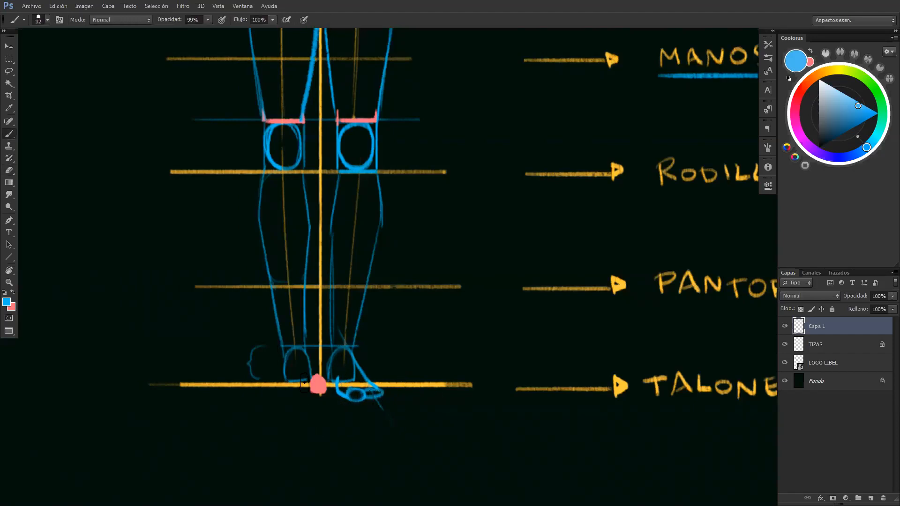
Draw the left foot as a mirror of the right one, with inner curve, slanted outer edge and toes
left_click_drag(307, 381, 302, 397)
left_click_drag(286, 368, 272, 389)
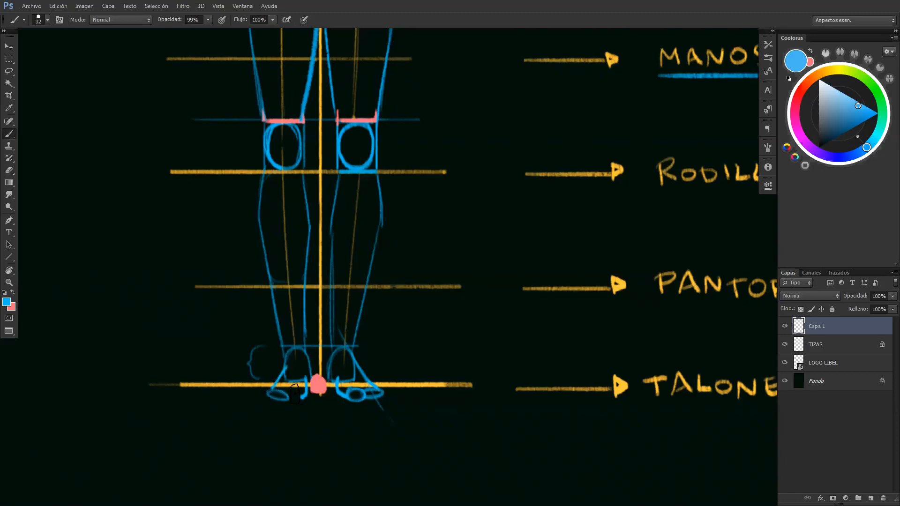
left_click_drag(291, 394, 296, 394)
key("z")
left_click_drag(341, 411, 296, 396)
left_click_drag(359, 403, 335, 401)
left_click_drag(335, 396, 300, 399)
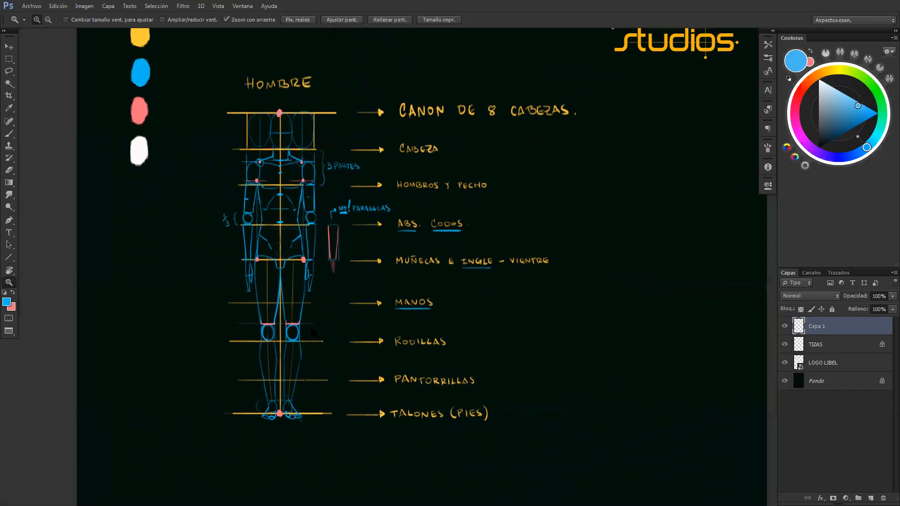
key("m")
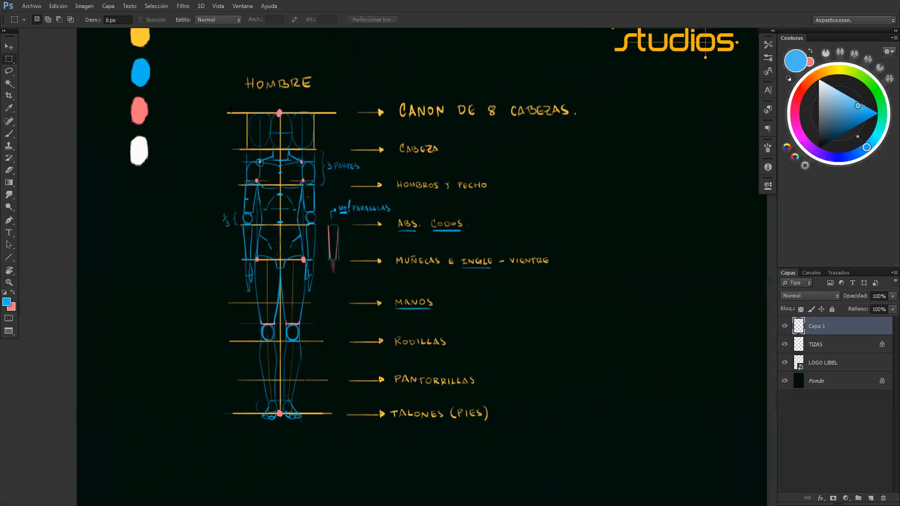
left_click_drag(221, 106, 331, 430)
left_click_drag(343, 290, 327, 218)
left_click_drag(320, 146, 334, 196)
key("ctrl+d")
Select a narrow column across the label arrow shafts, copy it to a new layer and move the dashes beyond the labels
left_click_drag(353, 106, 372, 425)
left_click_drag(396, 216, 335, 202)
left_click_drag(364, 160, 349, 176)
key("ctrl+j")
key("ctrl+t")
left_click_drag(364, 315, 626, 293)
key("Return")
Merge the copied dashes down into the Capa 1 layer and check the layer's contents
left_click_drag(567, 270, 464, 283)
key("ctrl+j")
key("ctrl+e")
key("ctrl+e")
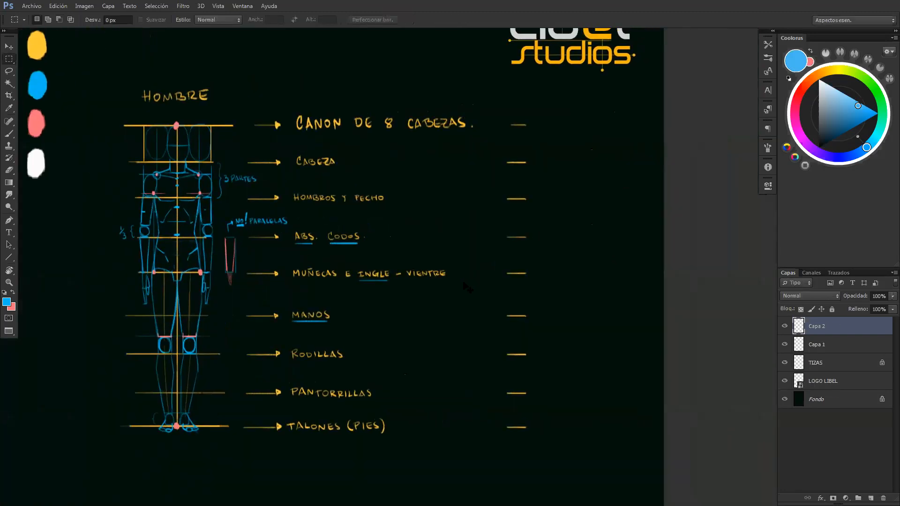
key("ctrl+t")
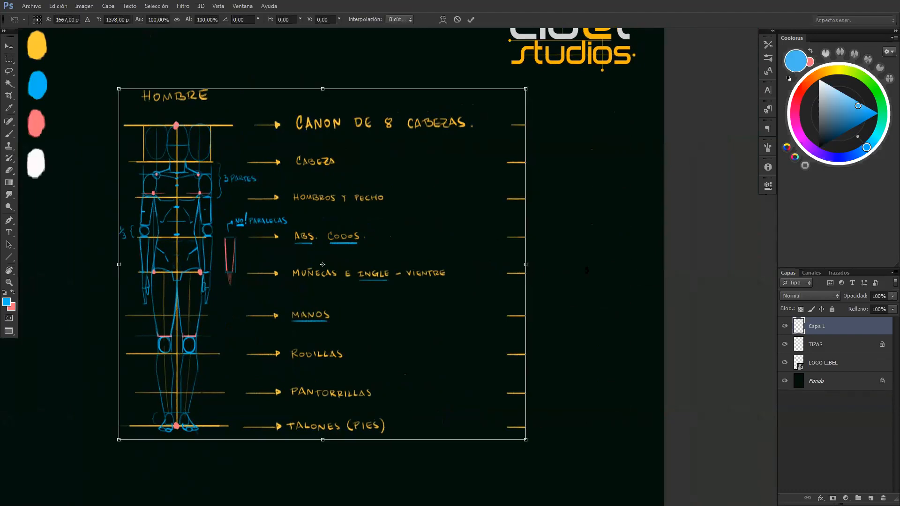
key("Escape")
left_click(785, 327)
left_click(786, 327)
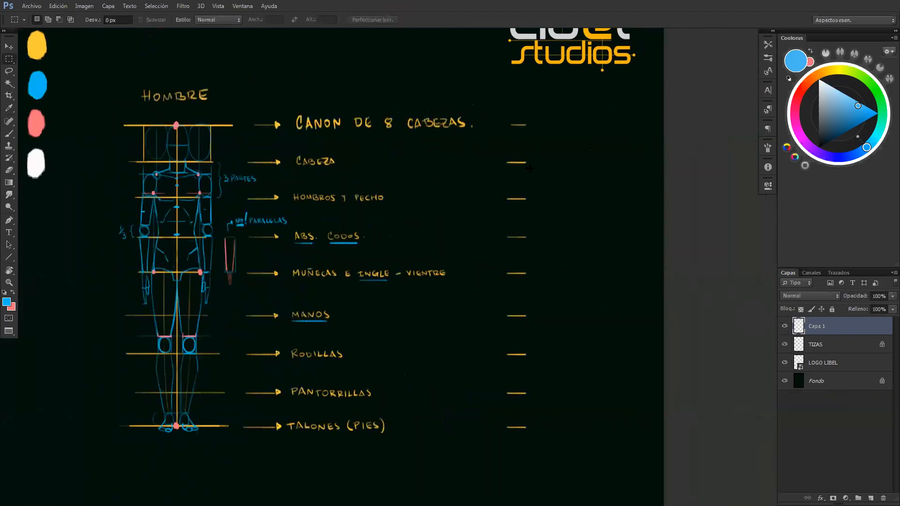
Copy the dashes to a new layer and stretch them horizontally into long division lines for a second figure
left_click_drag(537, 116, 492, 436)
key("ctrl+j")
key("ctrl+t")
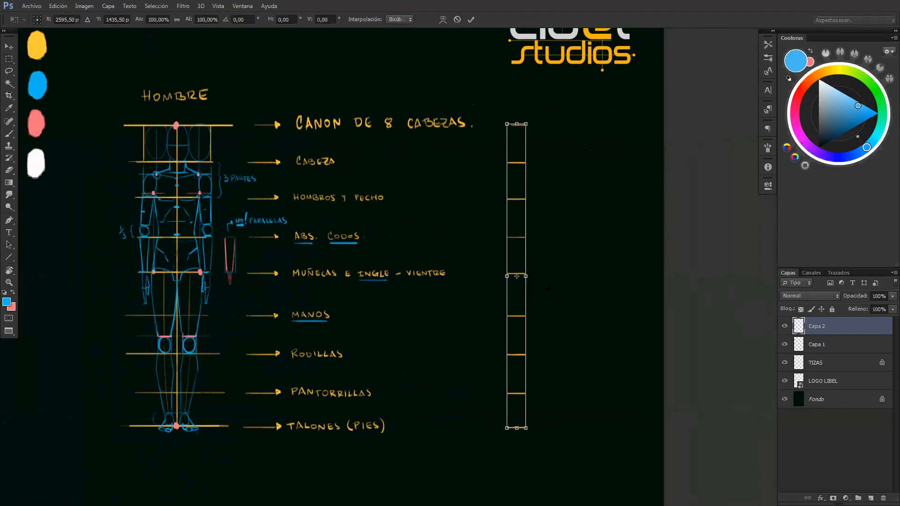
left_click_drag(526, 276, 601, 276)
key("Return")
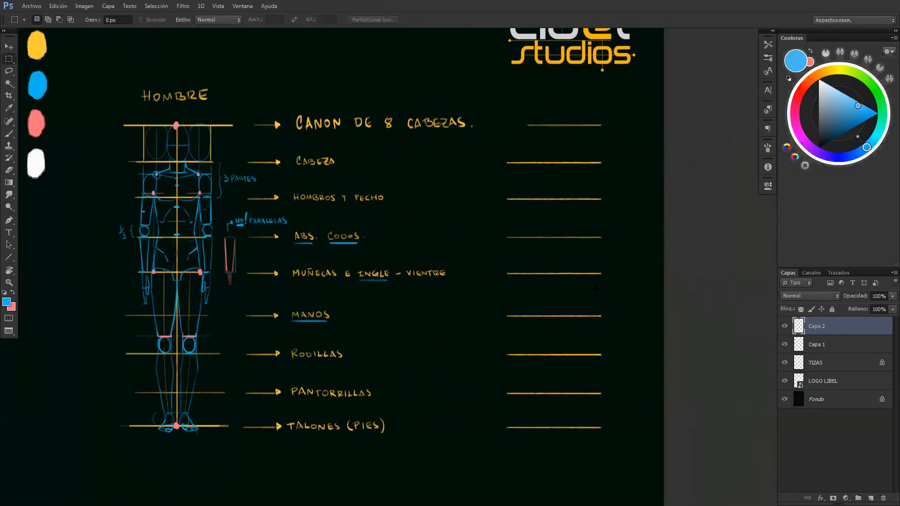
Sample the yellow swatch and redraw the topmost division line of the second figure at full width
key("b")
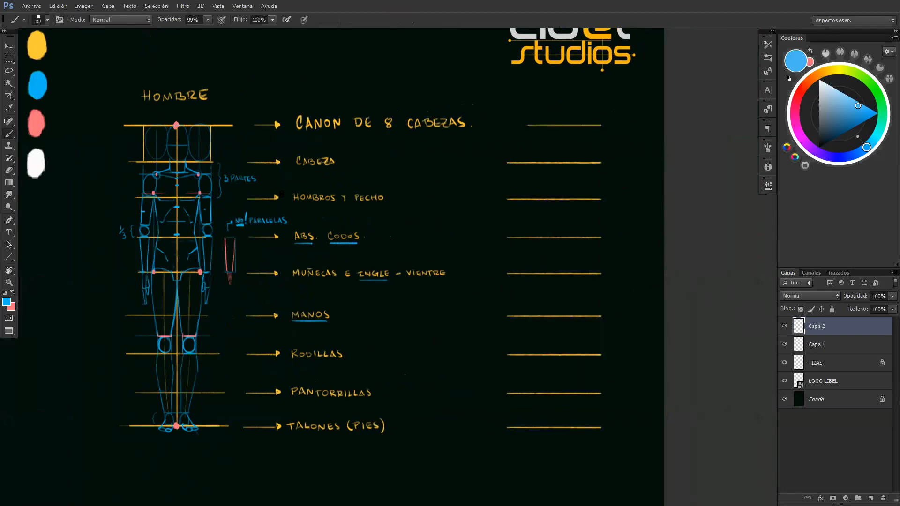
left_click(42, 52, "alt")
left_click_drag(601, 125, 501, 125)
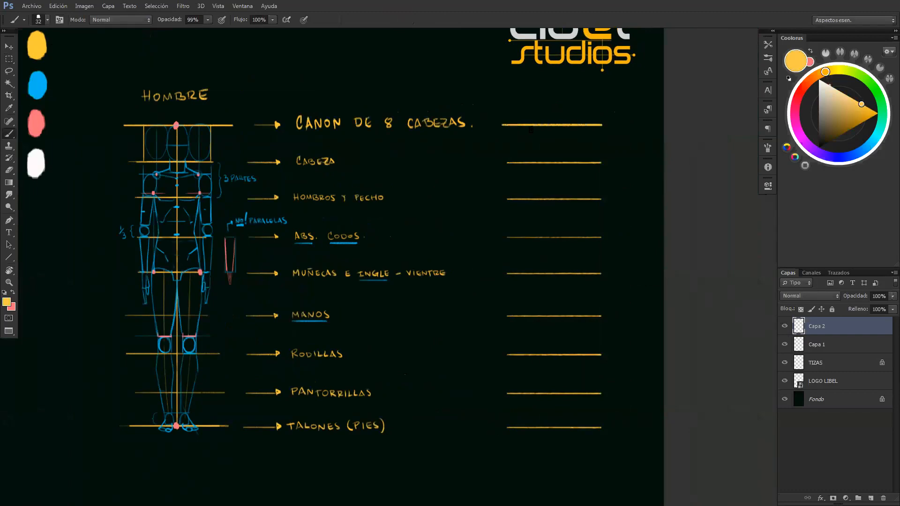
Rename the division lines layer as ejes and add a new layer above it
left_click(784, 326)
left_click(784, 326)
double_click(817, 327)
type("ejes")
key("Return")
key("ctrl+Tab")
key("ctrl+Tab")
key("ctrl+shift+alt+n")
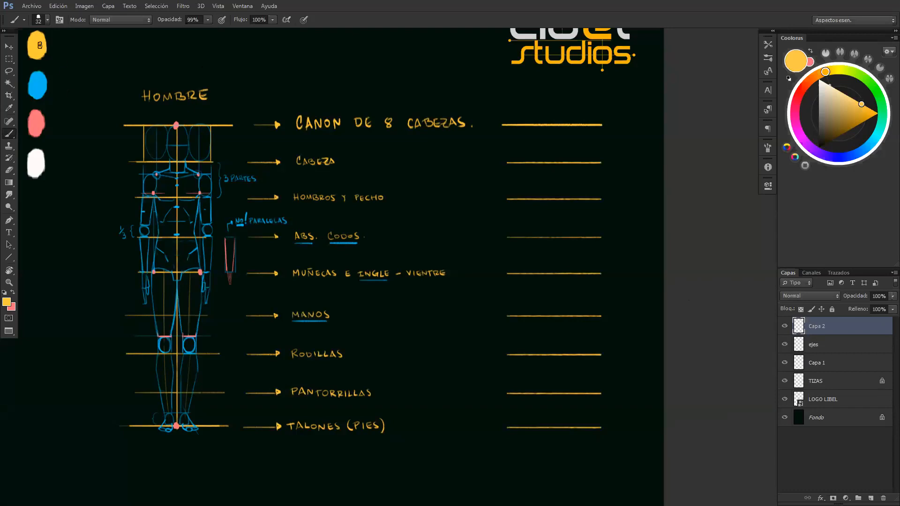
left_click_drag(176, 126, 174, 417)
key("ctrl+z")
mouse_move(171, 185)
left_mouse_down()
mouse_move(145, 188)
mouse_move(151, 195)
left_mouse_up()
key("ctrl+alt+z")
key("ctrl+alt+z")
Sample the yellow swatch and rename the Capa 1 layer as frontal
left_click(38, 85, "alt")
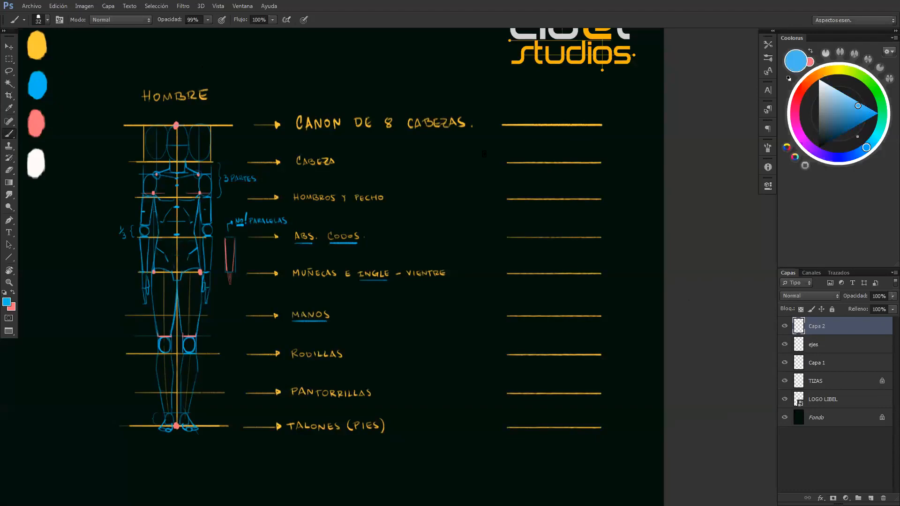
left_click(43, 43, "alt")
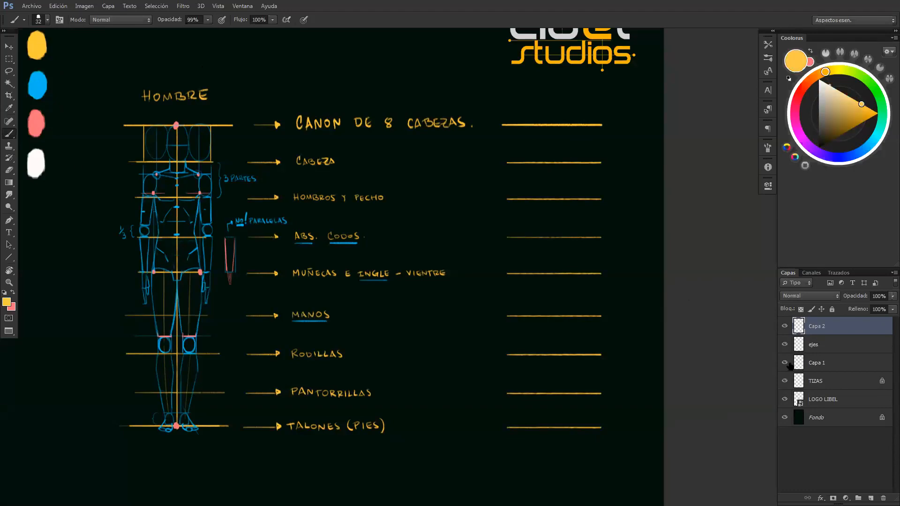
left_click(785, 363)
left_click(785, 363)
left_click(815, 362)
double_click(815, 362)
type("frontal")
key("Return")
Handwrite the label FRONTAL in yellow below the front-view figure
mouse_move(155, 447)
left_mouse_down()
mouse_move(154, 459)
mouse_move(160, 444)
left_mouse_up()
mouse_move(152, 452)
left_mouse_down()
mouse_move(173, 456)
mouse_move(200, 457)
left_mouse_up()
left_click_drag(194, 455, 210, 456)
mouse_move(453, 372)
left_mouse_down()
mouse_move(474, 307)
mouse_move(505, 315)
left_mouse_up()
key("f")
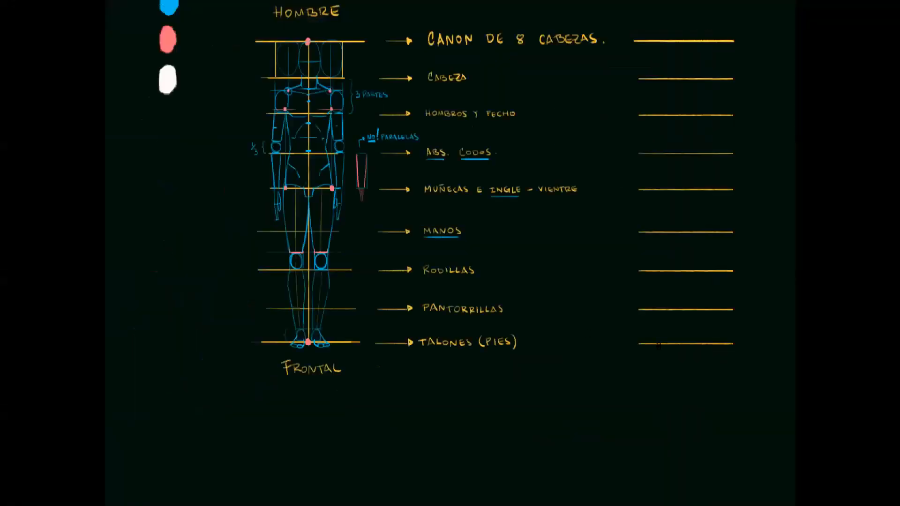
key("f")
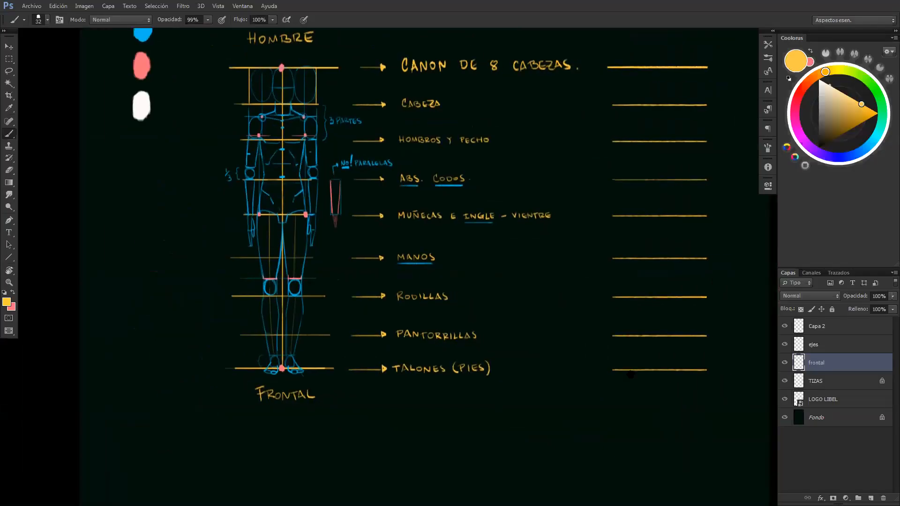
Rename the Capa 2 layer as latral
left_click(819, 328)
double_click(817, 327)
type("lateral")
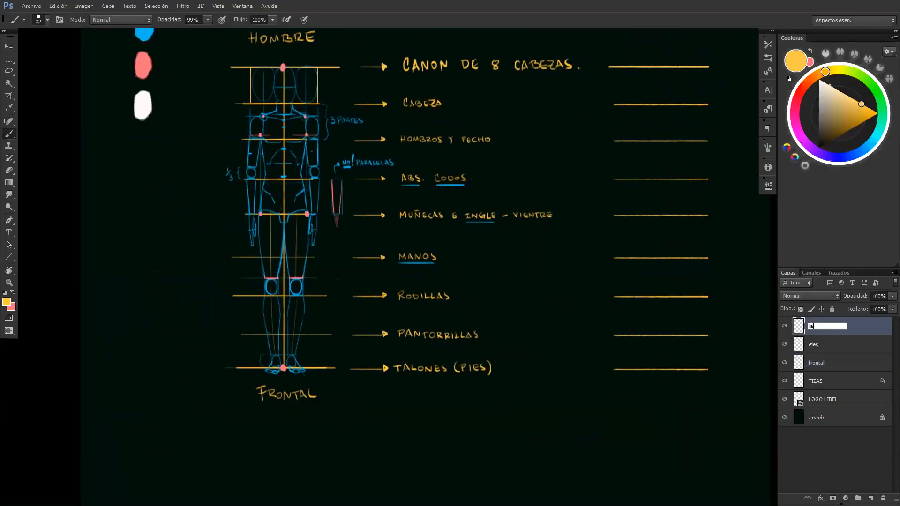
key("Return")
Handwrite the label LATERAL in yellow below the second set of division lines
left_click_drag(624, 390, 630, 400)
mouse_move(632, 398)
left_mouse_down()
mouse_move(683, 397)
mouse_move(648, 384)
mouse_move(592, 414)
left_mouse_up()
left_click(784, 327)
left_click(784, 326)
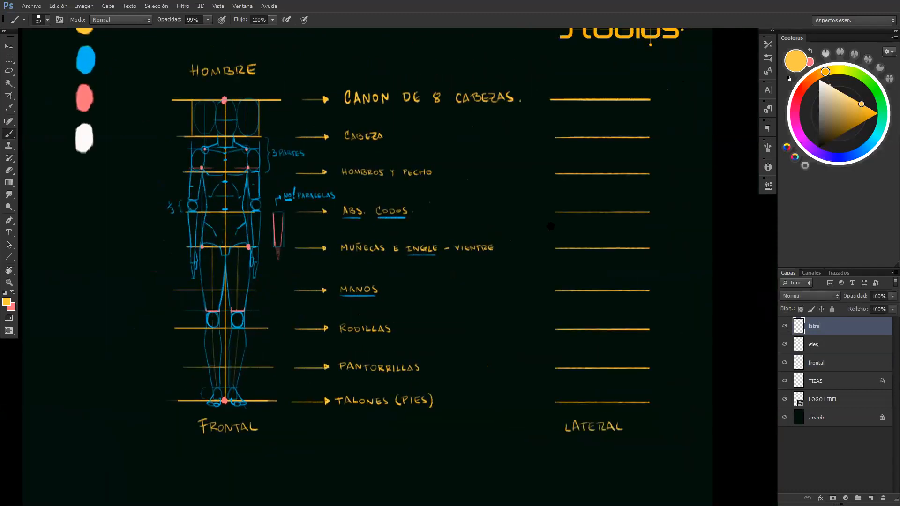
left_click_drag(551, 225, 554, 263)
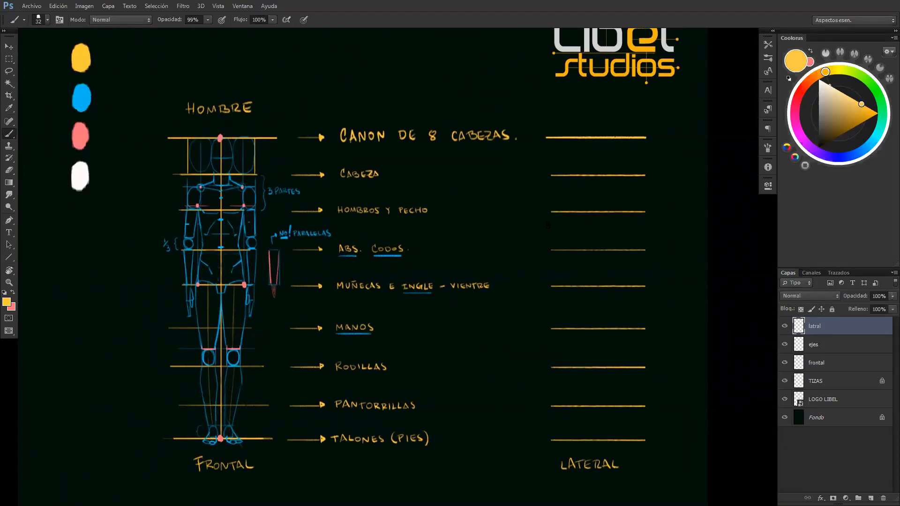
Sample the blue swatch and draw a head square between the first two division lines of the lateral view
left_click(81, 109, "alt")
key("z")
left_click_drag(598, 209, 615, 206)
key("b")
mouse_move(615, 206)
left_mouse_down()
mouse_move(640, 287)
mouse_move(657, 310)
left_mouse_up()
left_click_drag(653, 230, 678, 224)
left_click_drag(630, 197, 631, 238)
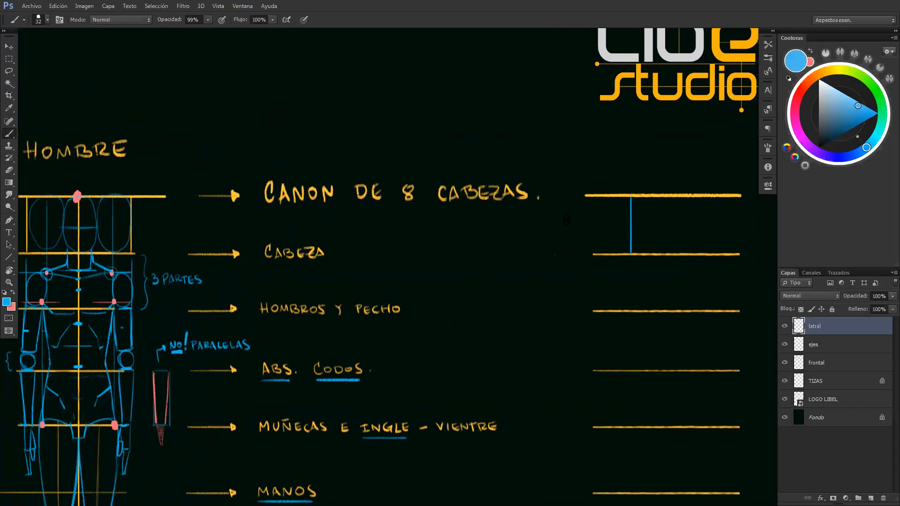
mouse_move(631, 196)
left_mouse_down()
mouse_move(692, 197)
mouse_move(690, 188)
mouse_move(692, 252)
left_mouse_up()
left_click_drag(630, 254, 684, 253)
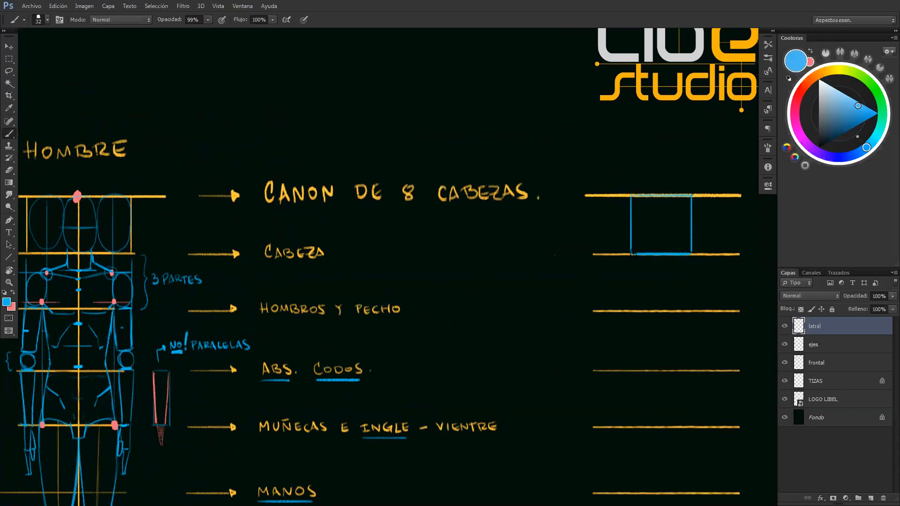
left_click_drag(630, 197, 691, 197)
key("ctrl+z")
Sample the pink swatch and divide the lateral head square into thirds with thin vertical lines
left_click_drag(428, 192, 48, 192)
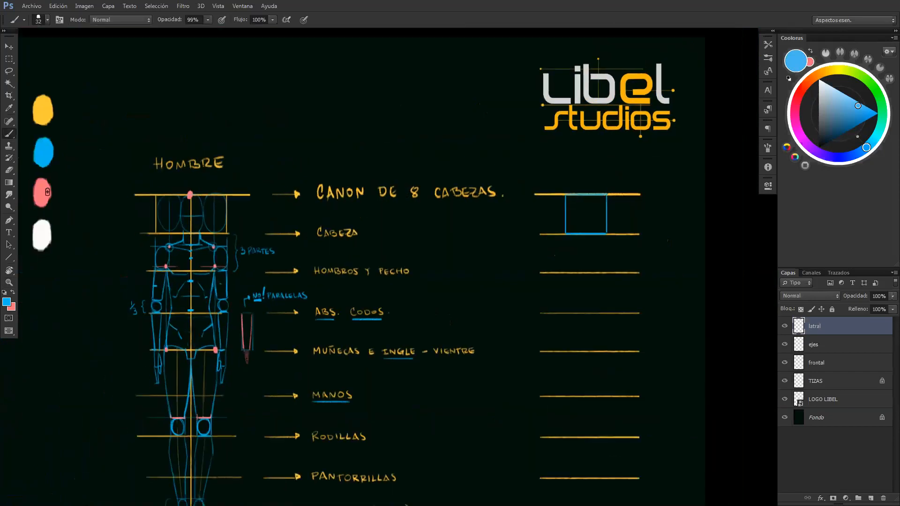
left_click(46, 193, "alt")
key("z")
left_click_drag(599, 235, 620, 234)
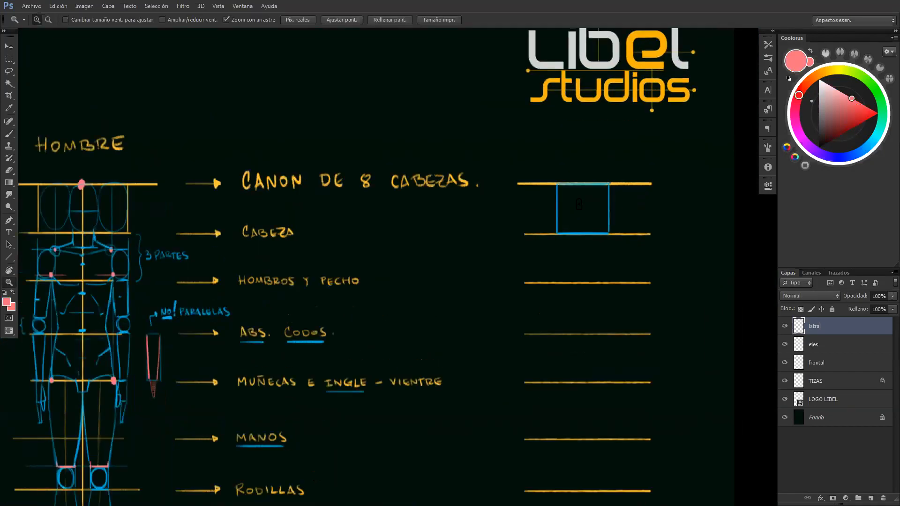
left_click_drag(579, 204, 592, 185)
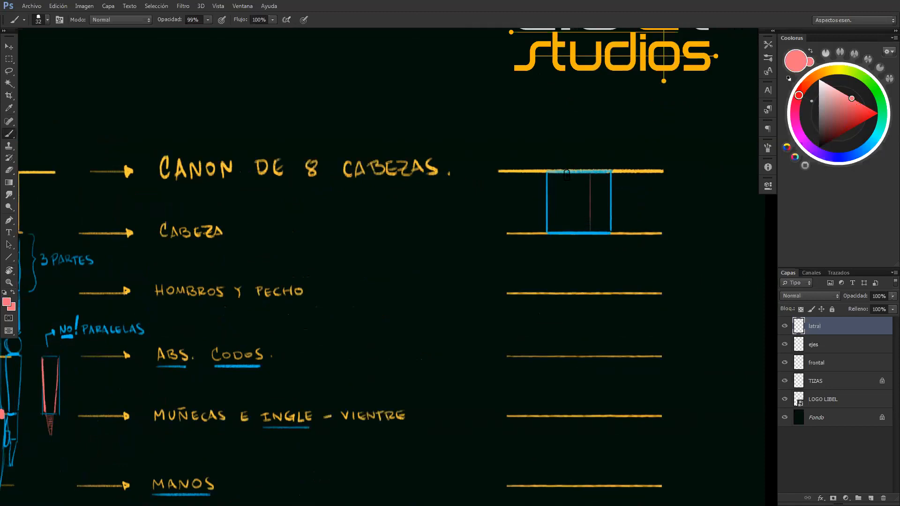
left_click_drag(566, 176, 567, 226)
key("ctrl+z")
Draw a pink arrow marking the facing direction beside the head square and sketch the head's profile outline inside it
left_click_drag(534, 202, 504, 202)
left_click_drag(551, 172, 554, 229)
mouse_move(549, 189)
left_mouse_down()
mouse_move(555, 229)
mouse_move(583, 212)
mouse_move(562, 231)
left_mouse_up()
key("ctrl+z")
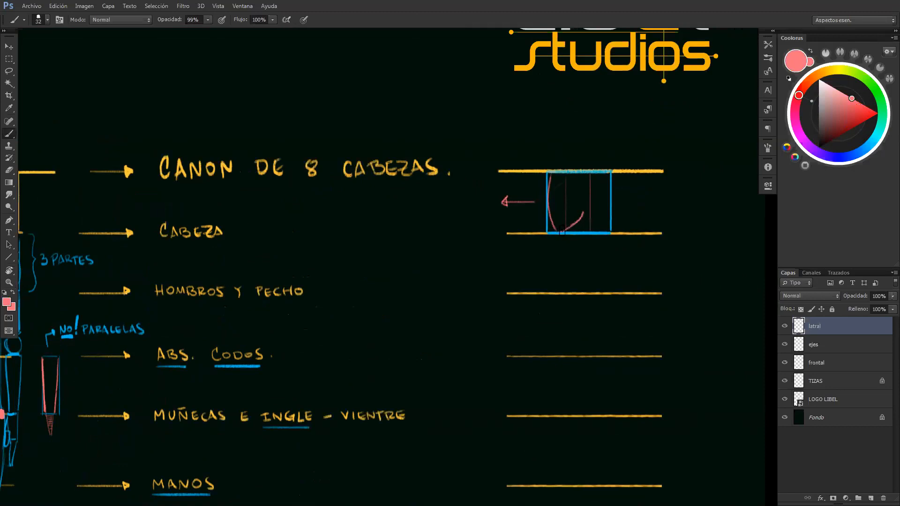
mouse_move(551, 178)
left_mouse_down()
mouse_move(555, 231)
mouse_move(584, 210)
left_mouse_up()
key("ctrl+z")
mouse_move(599, 174)
left_mouse_down()
mouse_move(607, 195)
mouse_move(601, 174)
left_mouse_up()
mouse_move(549, 200)
left_mouse_down()
mouse_move(553, 182)
mouse_move(579, 168)
mouse_move(602, 174)
mouse_move(605, 185)
left_mouse_up()
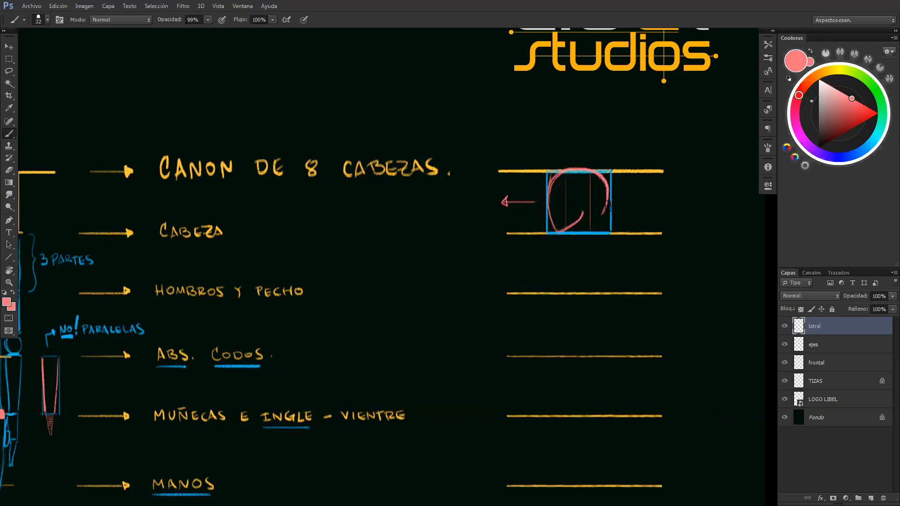
Draw a thin pink horizontal guide across the lower part of the head square
left_click_drag(552, 215, 609, 214)
key("ctrl+z")
left_click_drag(553, 216, 609, 216)
Sample the blue swatch and draw overlapping ovals for the face and the cranium inside the head square
left_click_drag(123, 159, 575, 144)
left_click(187, 119, "alt")
left_click_drag(574, 229, 452, 207)
left_click_drag(694, 197, 164, 163)
mouse_move(361, 133)
left_mouse_down()
mouse_move(351, 155)
mouse_move(378, 174)
mouse_move(404, 169)
mouse_move(411, 145)
mouse_move(389, 128)
mouse_move(362, 135)
mouse_move(352, 157)
mouse_move(371, 173)
mouse_move(392, 170)
left_mouse_up()
mouse_move(361, 131)
left_mouse_down()
mouse_move(356, 187)
mouse_move(377, 189)
mouse_move(384, 172)
mouse_move(384, 147)
mouse_move(377, 159)
mouse_move(366, 131)
mouse_move(352, 149)
mouse_move(361, 190)
mouse_move(376, 191)
mouse_move(386, 173)
mouse_move(382, 137)
mouse_move(362, 131)
mouse_move(351, 157)
mouse_move(359, 188)
mouse_move(375, 191)
mouse_move(387, 171)
mouse_move(378, 132)
mouse_move(366, 130)
mouse_move(350, 171)
left_mouse_up()
key("ctrl+z")
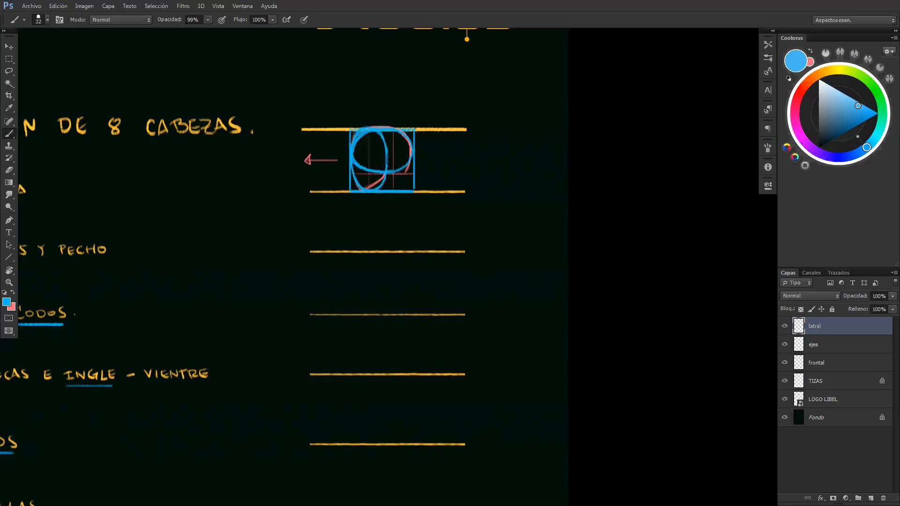
Retrace the profile head's skull and jaw contour with thicker pink strokes over the blue ovals
key("x")
left_click_drag(358, 131, 358, 178)
key("ctrl+z")
left_click_drag(357, 132, 359, 189)
key("ctrl+z")
mouse_move(355, 137)
left_mouse_down()
mouse_move(357, 187)
mouse_move(355, 137)
left_mouse_up()
left_click_drag(362, 189, 385, 175)
mouse_move(353, 147)
left_mouse_down()
mouse_move(363, 128)
mouse_move(397, 128)
mouse_move(404, 173)
mouse_move(411, 150)
left_mouse_up()
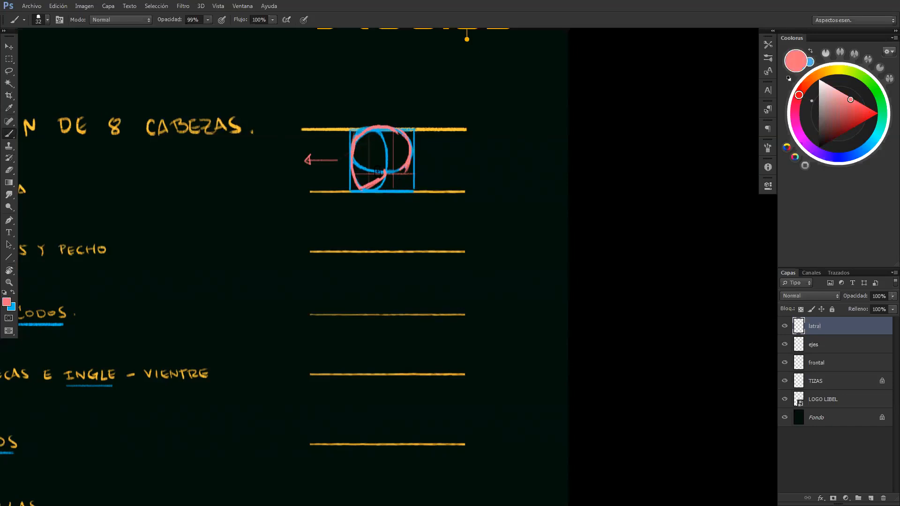
Check the front view's shoulder divisions and mark the matching thirds in pink below the lateral head
left_click_drag(332, 232, 583, 233)
left_click_drag(294, 202, 381, 199)
mouse_move(179, 191)
left_mouse_down()
mouse_move(166, 193)
mouse_move(168, 241)
mouse_move(179, 254)
mouse_move(179, 190)
left_mouse_up()
key("ctrl+alt+z")
key("ctrl+alt+z")
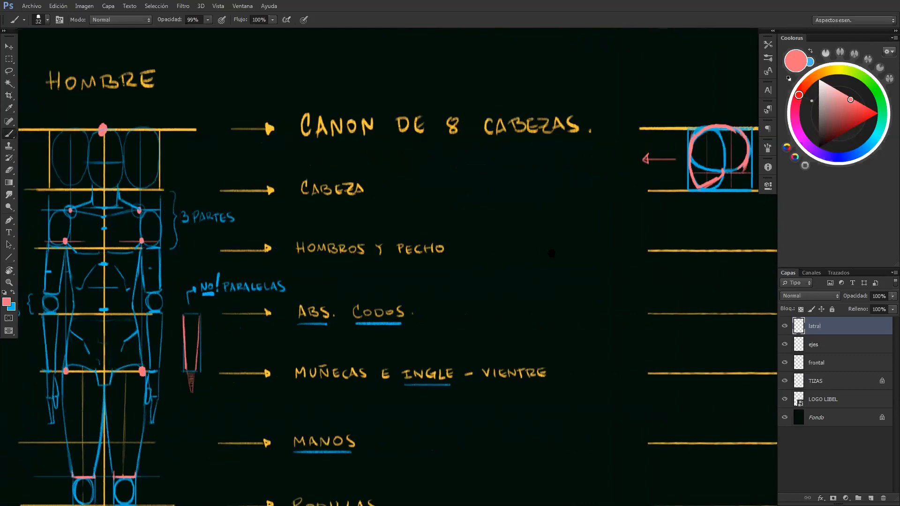
left_click_drag(257, 133, 64, 94)
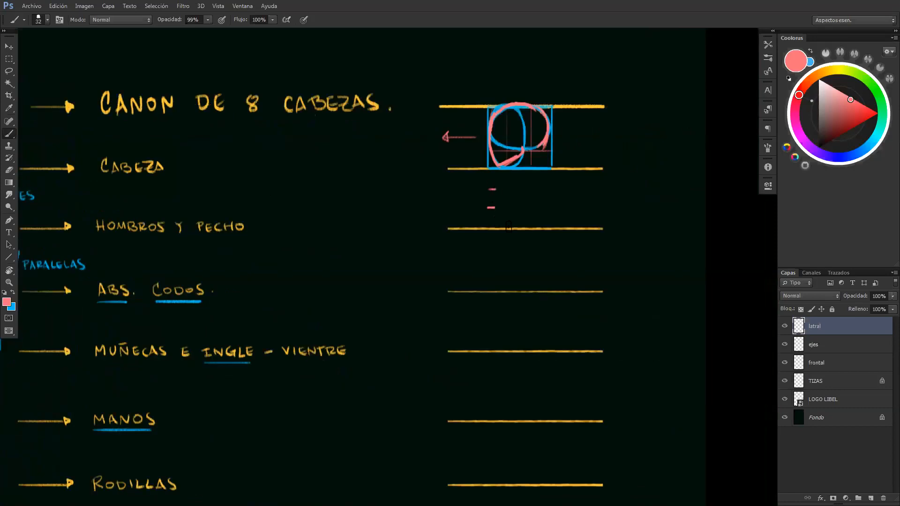
Draw a pink horizontal line through the first third mark below the head and label it 1/3 CUELLO
left_click_drag(461, 191, 578, 190)
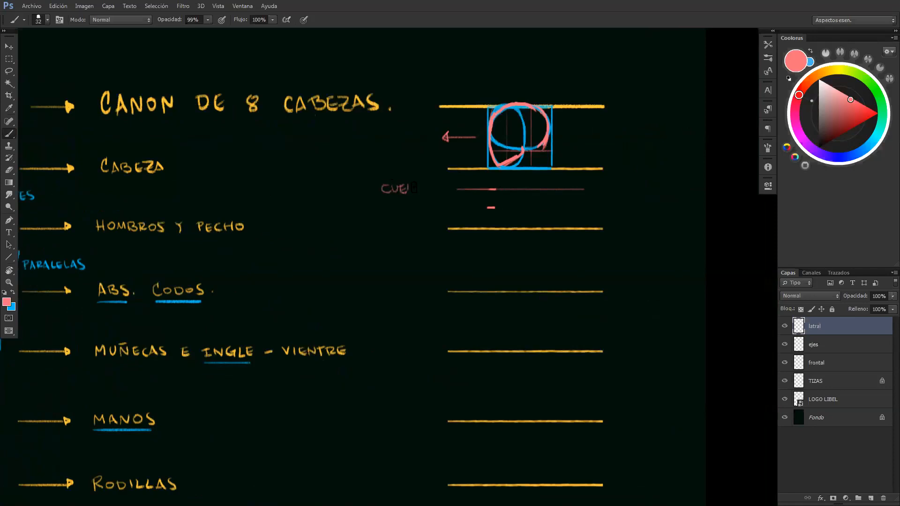
left_click_drag(423, 185, 424, 187)
Draw a small blue bracket under the chin to mark where the neck starts behind it
key("x")
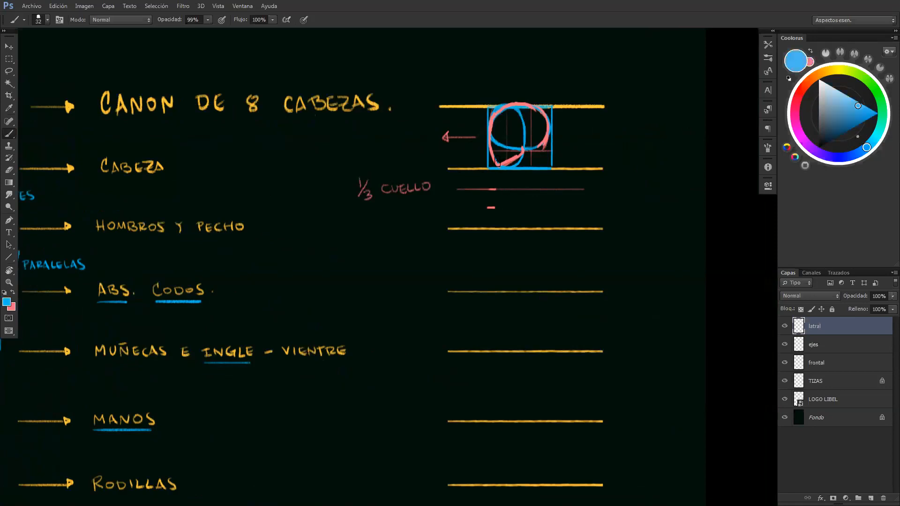
left_click_drag(497, 168, 503, 188)
key("ctrl+z")
key("z")
left_click_drag(511, 167, 539, 172)
key("b")
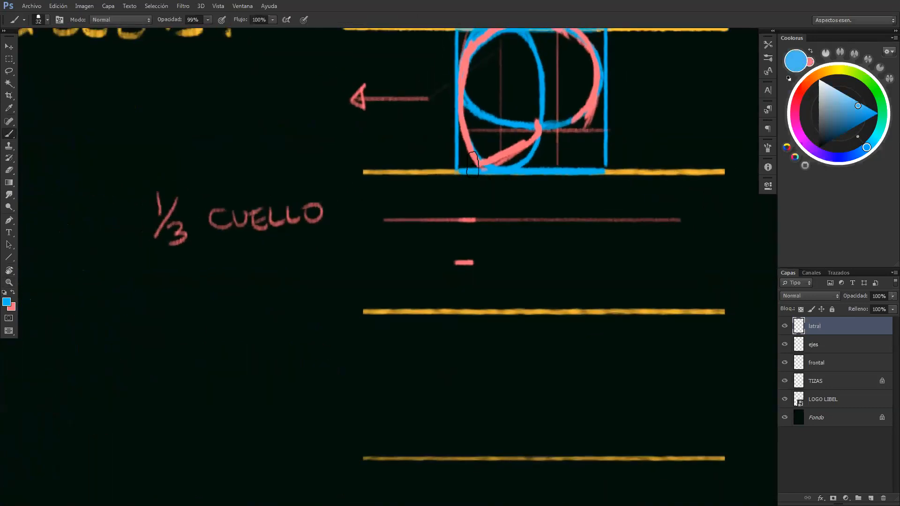
mouse_move(470, 171)
left_mouse_down()
mouse_move(471, 190)
mouse_move(493, 188)
mouse_move(494, 176)
left_mouse_up()
Draw the front of the neck in pink as a slanted line from the jaw to the 1/3 CUELLO line
key("x")
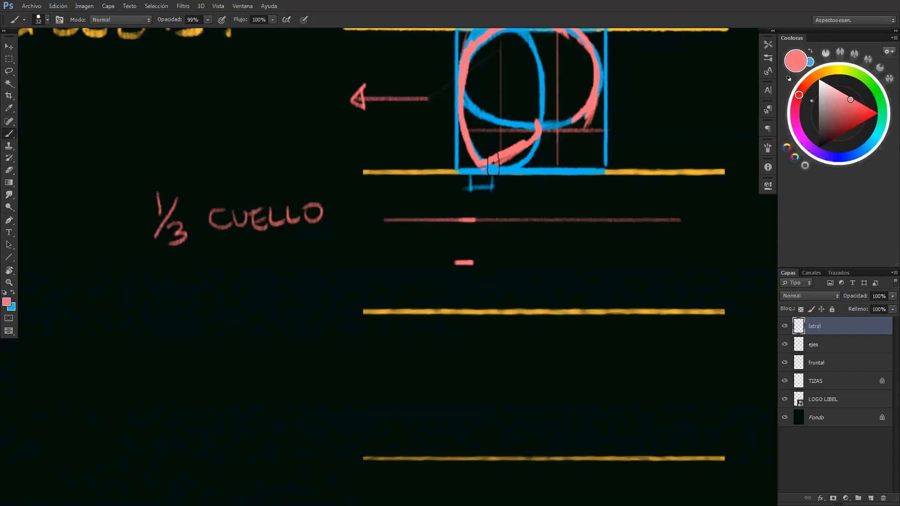
left_click_drag(497, 172, 509, 211)
left_click_drag(498, 172, 510, 218)
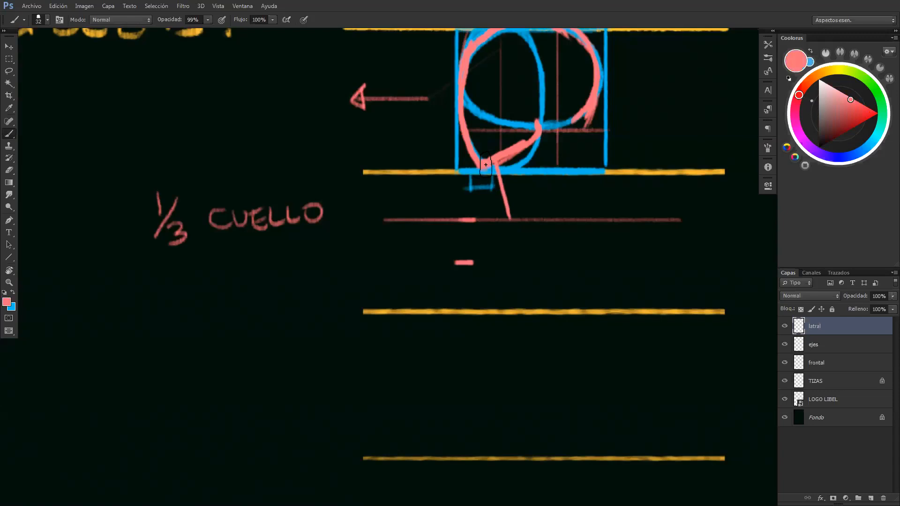
Thin the profile's pink face and jaw line with the Eraser and touch up the chin with the Brush
key("e")
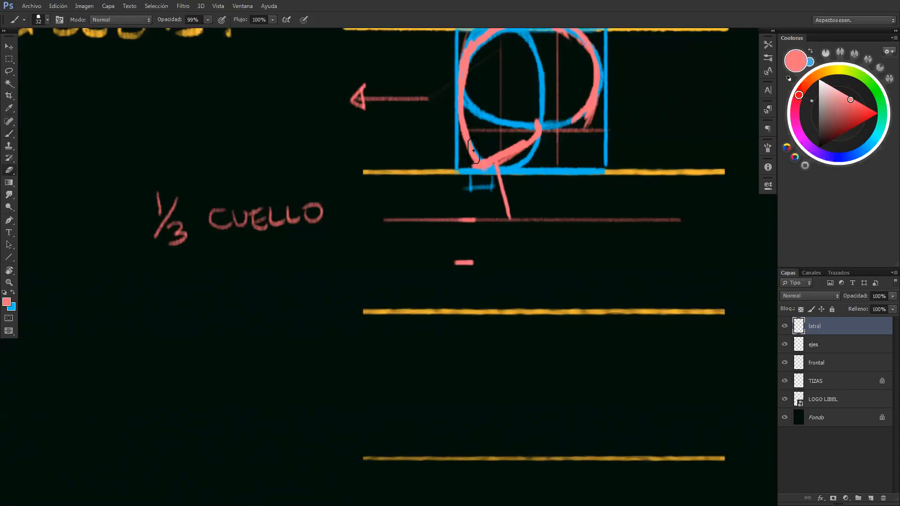
mouse_move(453, 141)
left_mouse_down()
mouse_move(404, 133)
mouse_move(488, 160)
mouse_move(472, 149)
mouse_move(479, 155)
mouse_move(467, 118)
left_mouse_up()
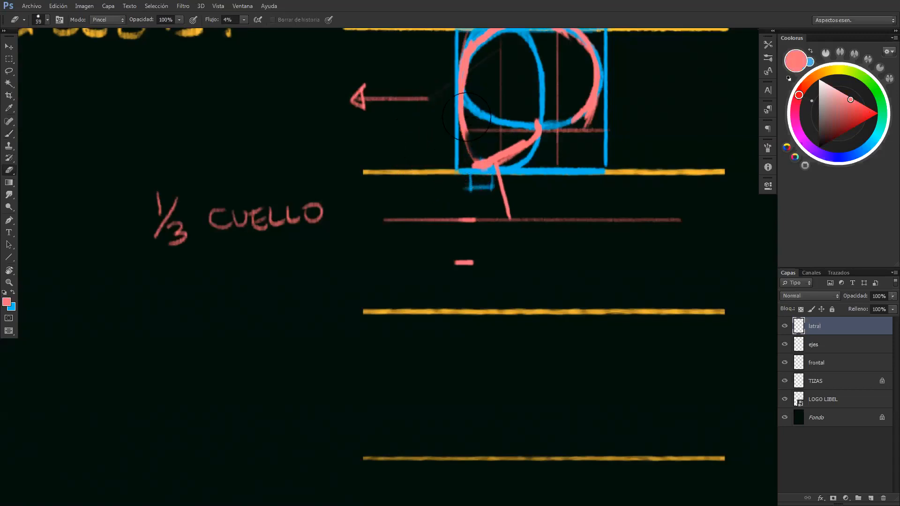
key("b")
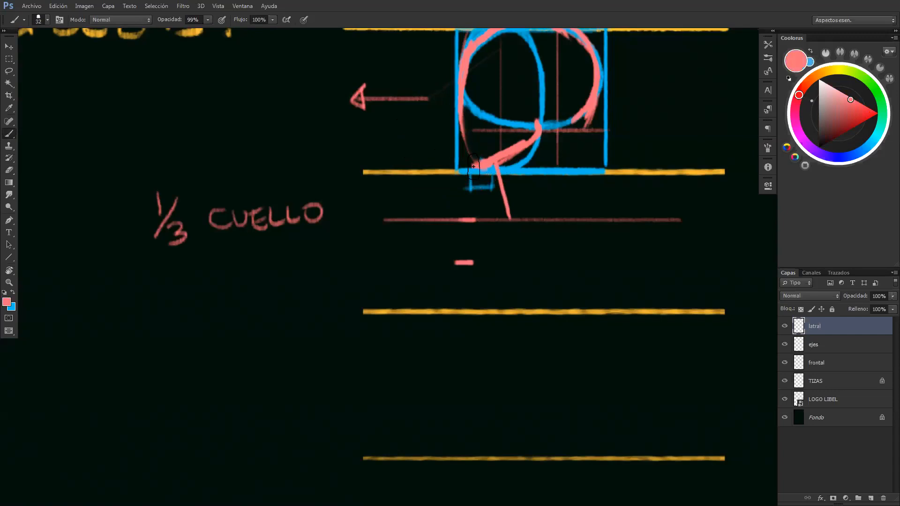
key("e")
mouse_move(504, 149)
left_mouse_down()
mouse_move(483, 160)
mouse_move(515, 151)
mouse_move(533, 125)
left_mouse_up()
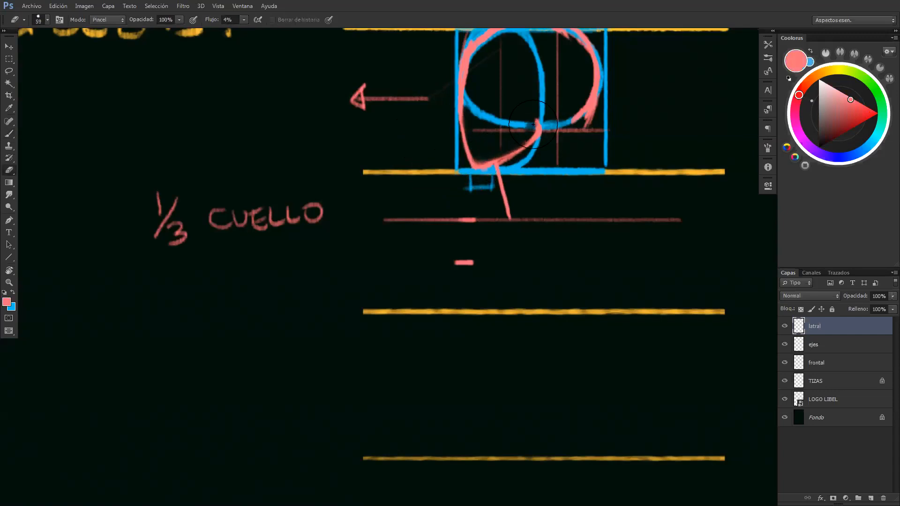
Place a pink dot ringed in blue at the front base of the neck and draw a pink line slanting up and back from it
key("b")
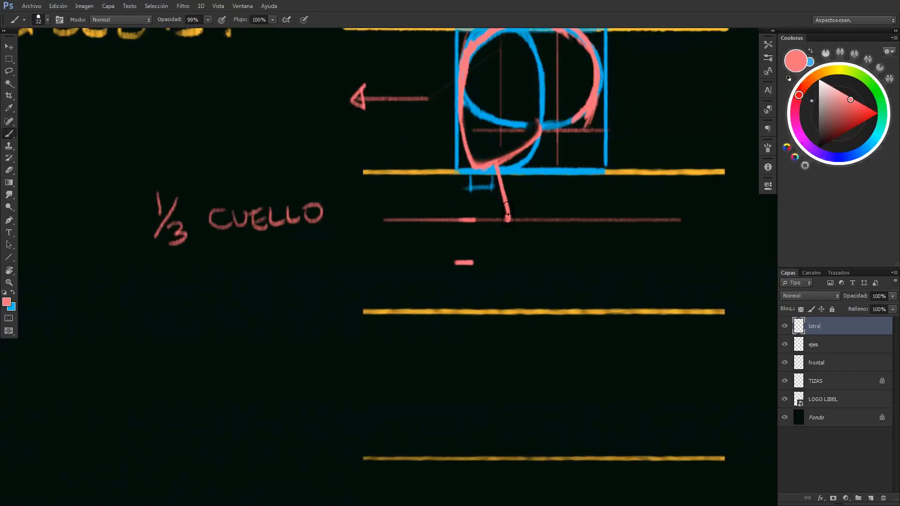
left_click(506, 217)
key("x")
left_click(509, 216)
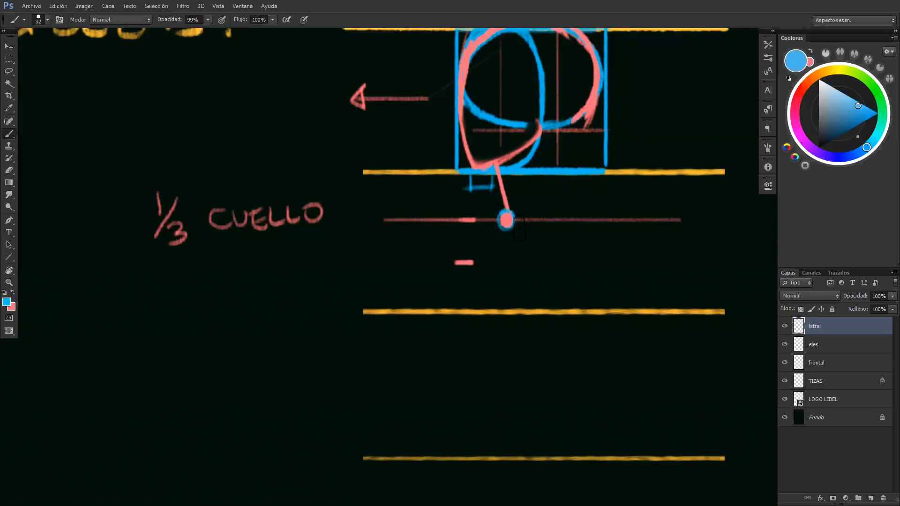
key("x")
mouse_move(522, 213)
left_mouse_down()
mouse_move(491, 229)
mouse_move(571, 190)
mouse_move(509, 220)
left_mouse_up()
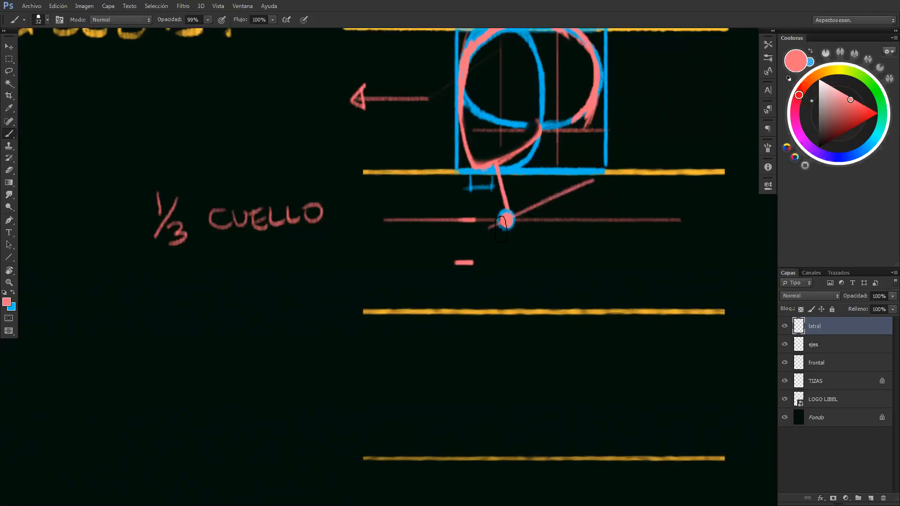
Draw the back of the neck in blue from the base of the skull to the slanted pink line
key("x")
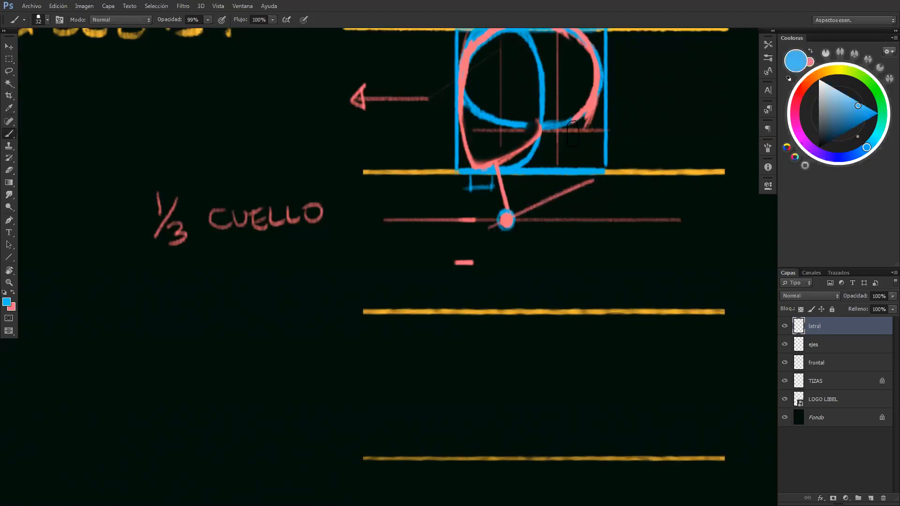
left_click_drag(569, 135, 578, 180)
key("ctrl+z")
left_click_drag(569, 134, 585, 110)
Sketch a blue example of a wrong, straight vertical neck beside the lateral view and mark it with a pink X
key("z")
mouse_move(586, 177)
left_mouse_down()
mouse_move(539, 185)
mouse_move(600, 183)
left_mouse_up()
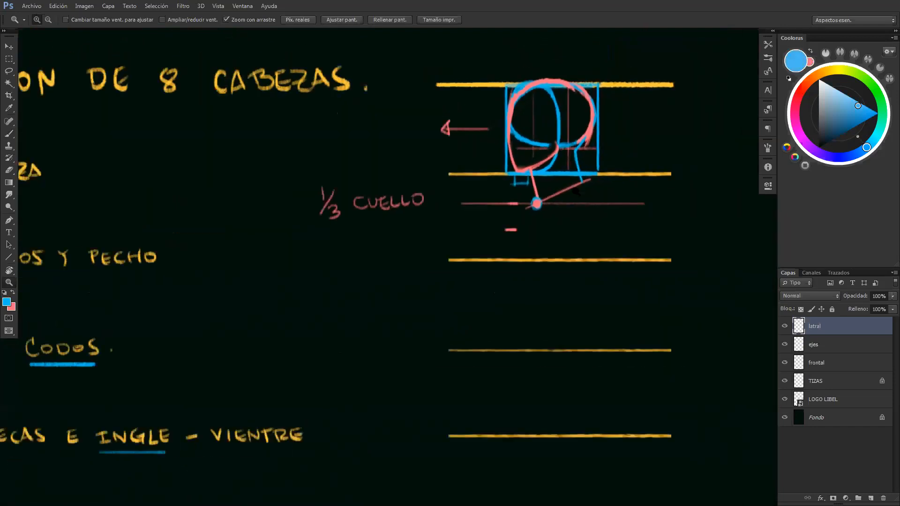
key("b")
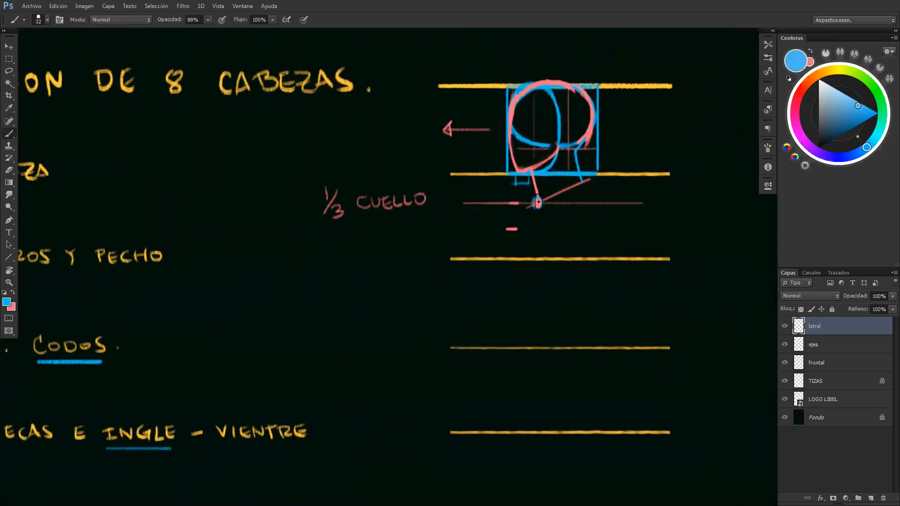
key("space")
left_click_drag(693, 152, 510, 179)
mouse_move(544, 134)
left_mouse_down()
mouse_move(522, 157)
mouse_move(523, 188)
mouse_move(545, 187)
mouse_move(561, 212)
mouse_move(523, 231)
mouse_move(572, 224)
mouse_move(574, 242)
left_mouse_up()
key("x")
mouse_move(578, 190)
left_mouse_down()
mouse_move(593, 205)
mouse_move(577, 209)
left_mouse_up()
key("x")
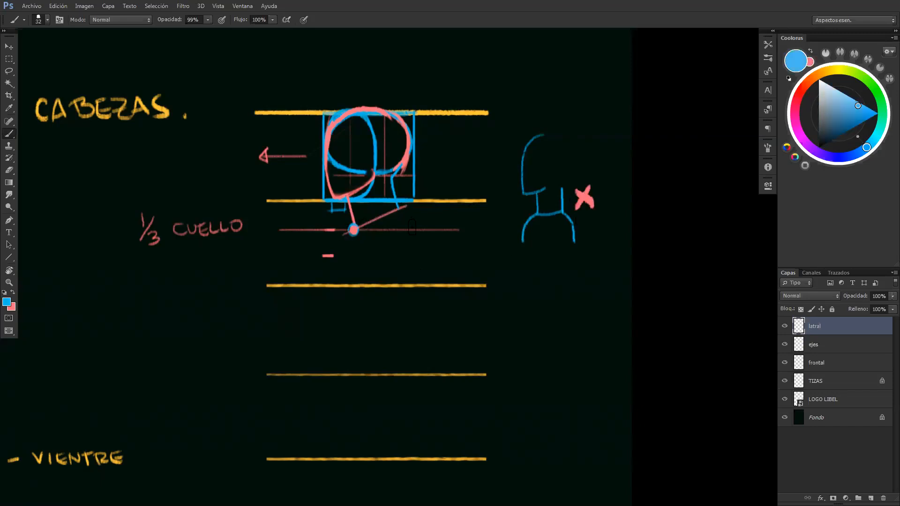
left_click_drag(419, 216, 456, 194)
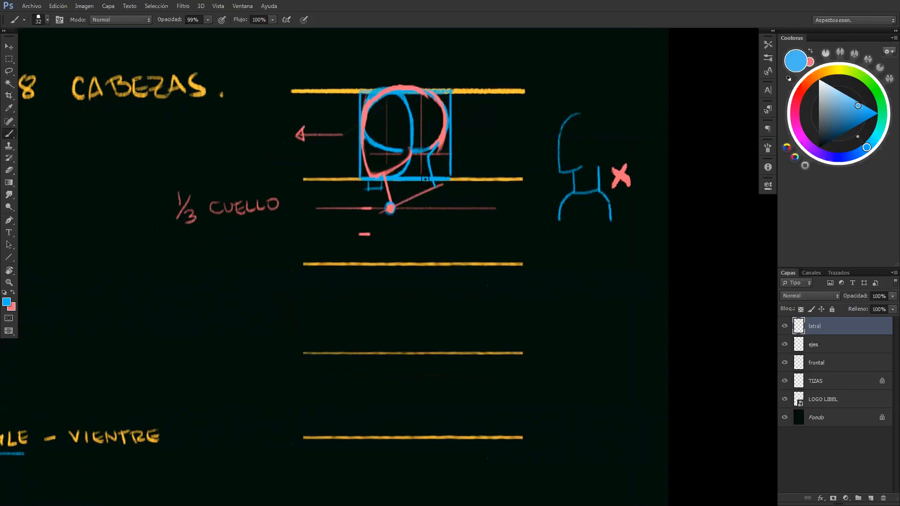
Fill the two sloping trapezius shapes between the front view's neck and shoulders with pink
left_click_drag(425, 153, 429, 169)
left_click_drag(277, 225, 768, 240)
left_click_drag(187, 226, 400, 242)
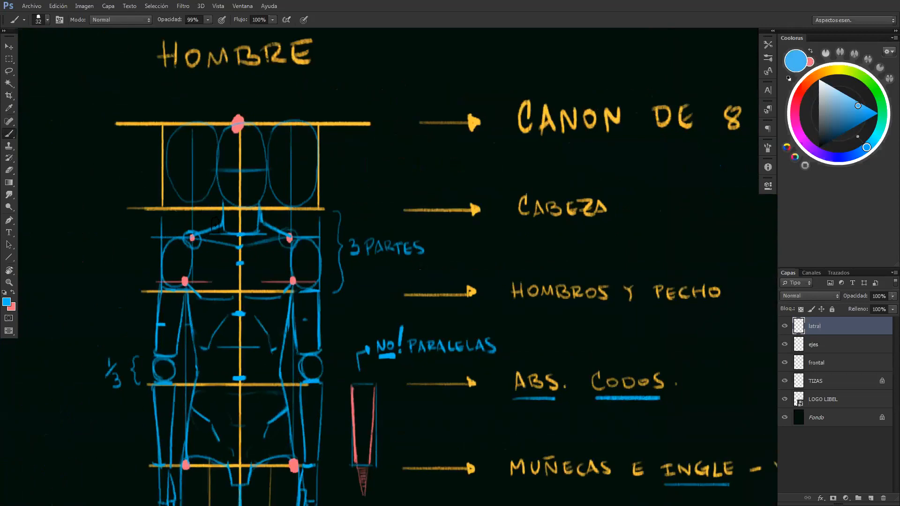
key("x")
mouse_move(221, 219)
left_mouse_down()
mouse_move(193, 237)
mouse_move(220, 221)
mouse_move(219, 230)
mouse_move(193, 238)
mouse_move(220, 219)
mouse_move(209, 236)
left_mouse_up()
mouse_move(262, 229)
left_mouse_down()
mouse_move(285, 234)
mouse_move(262, 230)
mouse_move(260, 215)
mouse_move(284, 233)
mouse_move(266, 231)
left_mouse_up()
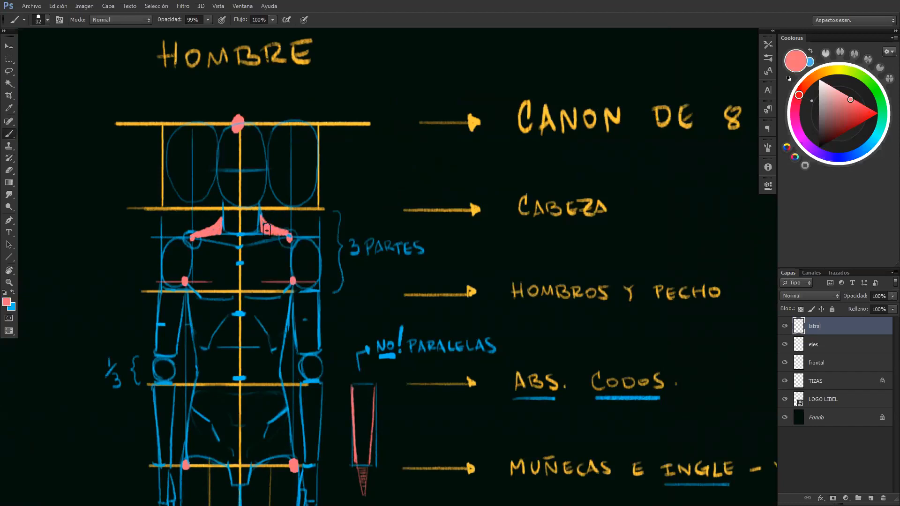
Try to outline the back muscle in pink across the front view's torso, converging at its centre
mouse_move(193, 241)
left_mouse_down()
mouse_move(224, 272)
mouse_move(234, 308)
mouse_move(232, 191)
mouse_move(218, 224)
mouse_move(221, 239)
mouse_move(246, 204)
mouse_move(249, 295)
left_mouse_up()
key("ctrl+z")
mouse_move(246, 210)
left_mouse_down()
mouse_move(249, 307)
mouse_move(279, 246)
left_mouse_up()
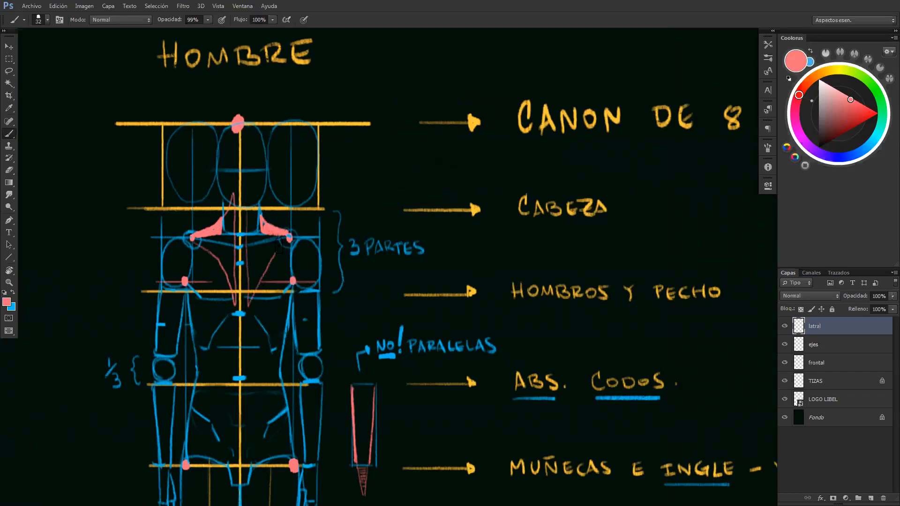
Drop a thin vertical blue guide from the face side of the lateral head box to the chest division line
key("alt+space")
left_click_drag(400, 223, 419, 232)
left_click_drag(331, 229, 322, 228)
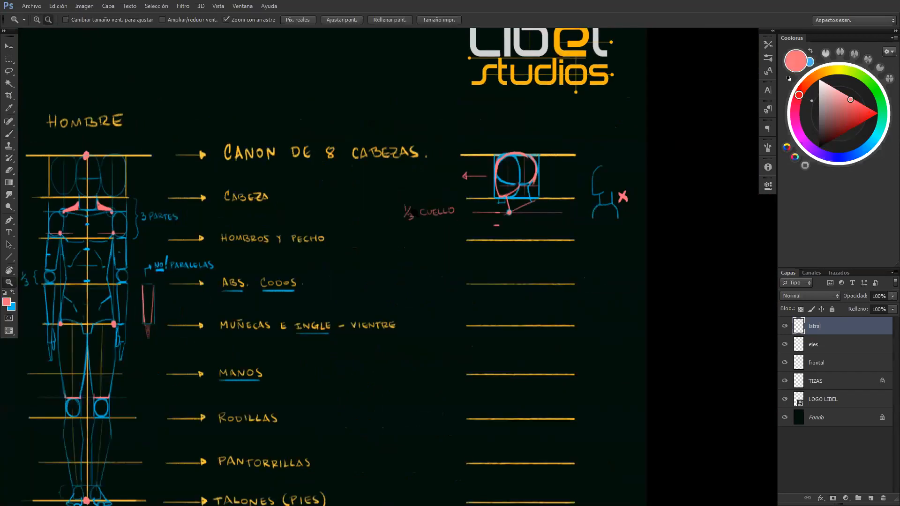
mouse_move(398, 194)
left_mouse_down()
mouse_move(418, 173)
mouse_move(367, 227)
left_mouse_up()
key("x")
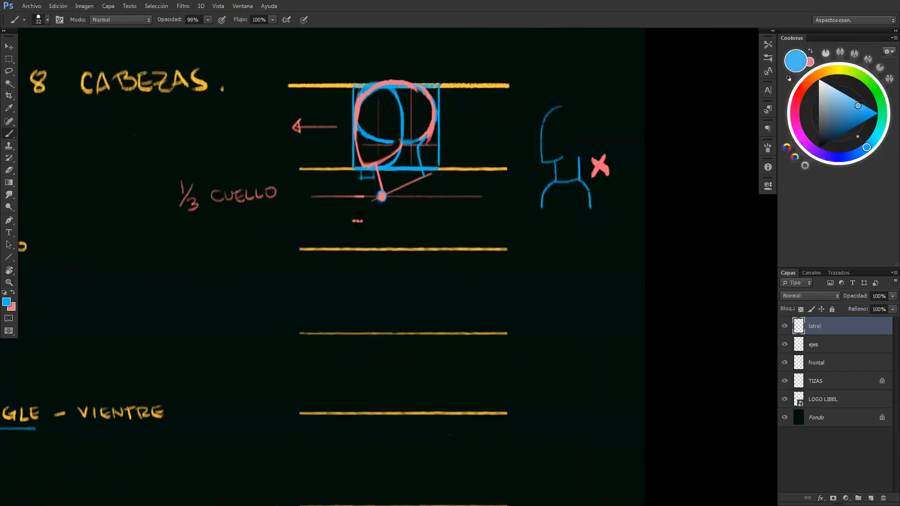
mouse_move(359, 221)
left_mouse_down()
mouse_move(327, 221)
mouse_move(336, 227)
left_mouse_up()
key("ctrl+alt+z")
key("ctrl+alt+z")
left_click_drag(382, 197, 362, 245)
key("ctrl+z")
left_click_drag(353, 250, 353, 255)
left_click_drag(353, 170, 353, 253)
Draw the lateral chest as a blue curve from the neck dot past the chest line, and extend the vertical guide downward
left_click_drag(380, 198, 359, 260)
left_click_drag(377, 205, 359, 249)
key("ctrl+z")
left_click_drag(359, 249, 379, 201)
left_click_drag(360, 247, 381, 200)
key("ctrl+z")
mouse_move(359, 249)
left_mouse_down()
mouse_move(381, 206)
mouse_move(381, 182)
left_mouse_up()
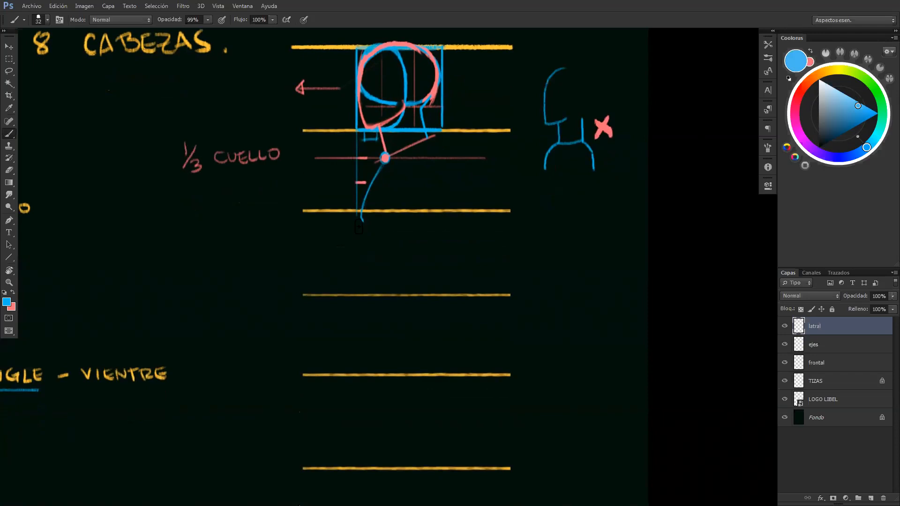
mouse_move(361, 307)
left_mouse_down()
mouse_move(357, 217)
mouse_move(350, 306)
left_mouse_up()
Try slanting the lateral abdomen backward in blue from the chest to the abs and elbows line
left_click_drag(361, 219, 394, 294)
mouse_move(383, 169)
left_mouse_down()
mouse_move(366, 217)
mouse_move(380, 233)
left_mouse_up()
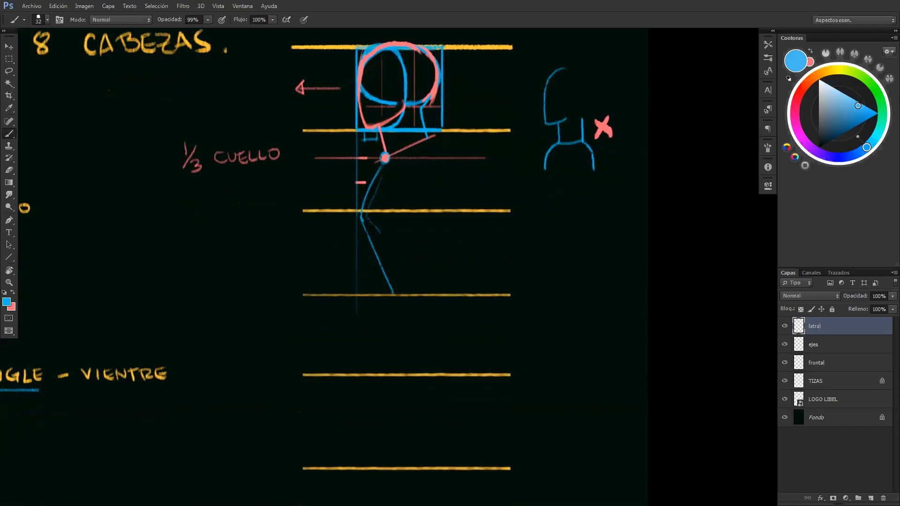
key("ctrl+alt+z")
key("ctrl+alt+z")
key("ctrl+alt+z")
left_click_drag(361, 222, 375, 303)
Try tracing the side of the front view's torso in pink from the armpit past the waist
left_click_drag(311, 273, 512, 264)
left_click_drag(280, 259, 848, 279)
key("x")
left_click_drag(322, 196, 309, 318)
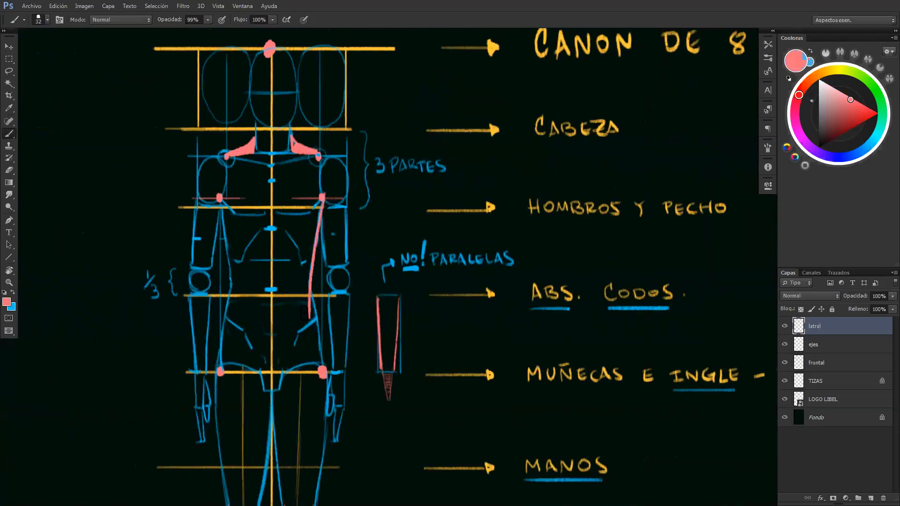
key("ctrl+z")
Draw the lateral abdomen in blue from the chest curve down to the abs and elbows line, inclined slightly backward
mouse_move(639, 287)
left_mouse_down()
mouse_move(306, 244)
mouse_move(1, 265)
left_mouse_up()
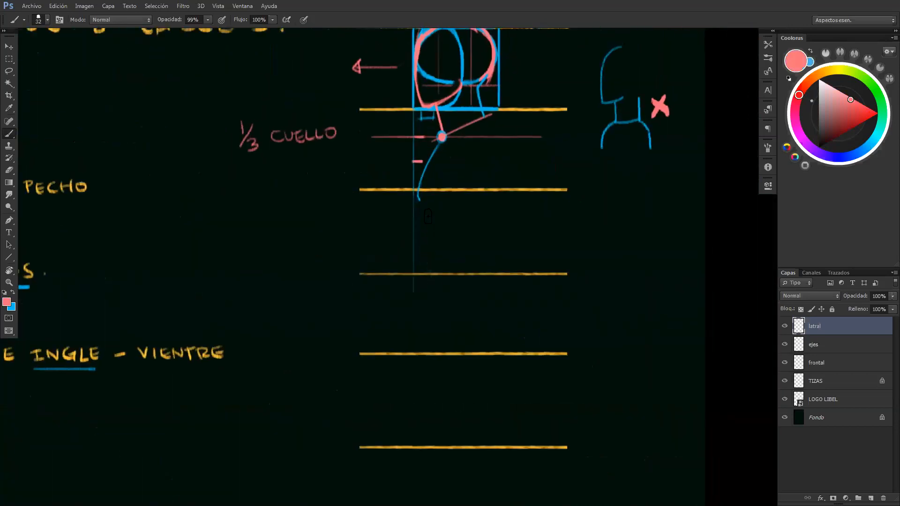
key("x")
left_click_drag(418, 200, 428, 263)
key("ctrl+z")
left_click_drag(419, 201, 430, 273)
key("ctrl+z")
left_click_drag(418, 200, 429, 273)
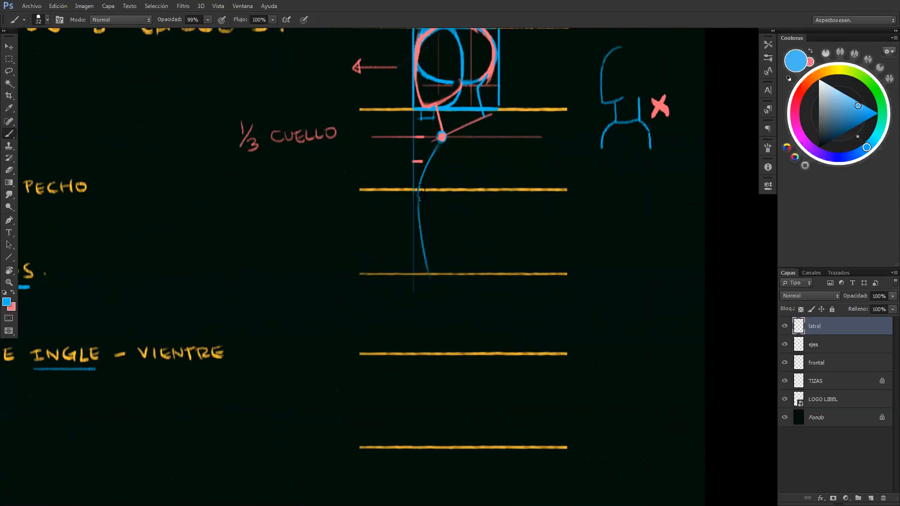
Continue the lateral front contour in blue from the abs line down past the wrists and groin line
left_click_drag(425, 268, 424, 305)
left_click_drag(426, 272, 428, 328)
key("ctrl+z")
left_click_drag(424, 277, 426, 330)
left_click_drag(425, 274, 426, 330)
left_click_drag(424, 357, 426, 367)
Mark short horizontal blue ticks on the lateral front contour just above the groin line and just below the chest line
left_click_drag(414, 336, 441, 336)
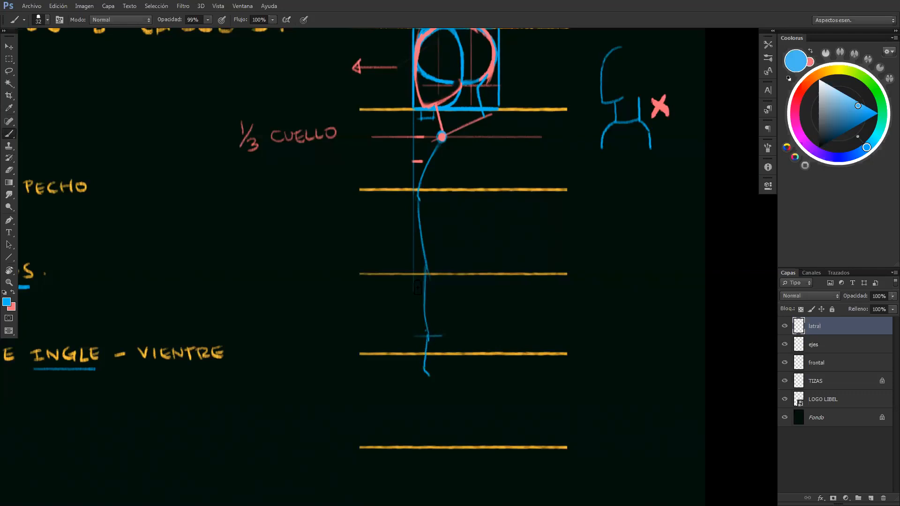
left_click_drag(410, 216, 444, 217)
key("ctrl+alt+z")
key("ctrl+alt+z")
Bracket the lateral abdomen section in pink and label it ABS
mouse_move(413, 216)
left_mouse_down()
mouse_move(428, 216)
mouse_move(393, 219)
mouse_move(390, 269)
left_mouse_up()
key("x")
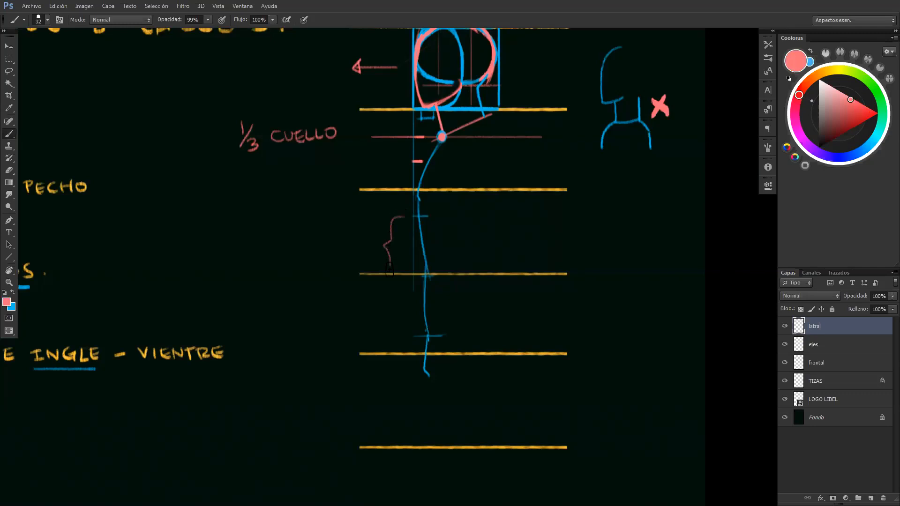
key("ctrl+z")
mouse_move(398, 219)
left_mouse_down()
mouse_move(391, 246)
mouse_move(402, 279)
left_mouse_up()
mouse_move(345, 260)
left_mouse_down()
mouse_move(354, 251)
mouse_move(374, 250)
mouse_move(371, 257)
left_mouse_up()
key("x")
Draw the upper back in blue, curving outward from the rear base of the neck toward the chest line
left_click_drag(440, 295, 339, 359)
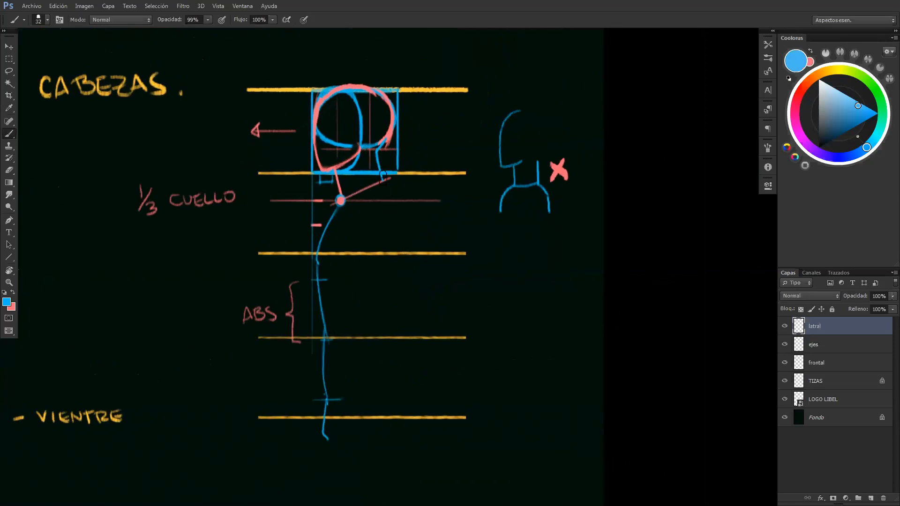
mouse_move(391, 177)
left_mouse_down()
mouse_move(407, 224)
mouse_move(381, 184)
mouse_move(420, 195)
left_mouse_up()
key("ctrl+alt+z")
key("ctrl+alt+z")
key("ctrl+alt+z")
key("ctrl+alt+z")
left_click_drag(380, 150, 395, 207)
key("ctrl+alt+z")
key("ctrl+alt+z")
left_click_drag(380, 171, 398, 215)
key("ctrl+alt+z")
left_click_drag(380, 171, 400, 225)
Continue the blue back contour through the chest line and inward to the lower back above the abs line
key("ctrl+alt+z")
left_click_drag(398, 222, 398, 252)
key("ctrl+alt+z")
mouse_move(398, 220)
left_mouse_down()
mouse_move(398, 252)
mouse_move(399, 223)
left_mouse_up()
left_click_drag(388, 187, 398, 253)
key("ctrl+alt+z")
left_click_drag(240, 253, 580, 253)
key("ctrl+alt+z")
left_click_drag(399, 254, 390, 295)
left_click_drag(397, 258, 381, 328)
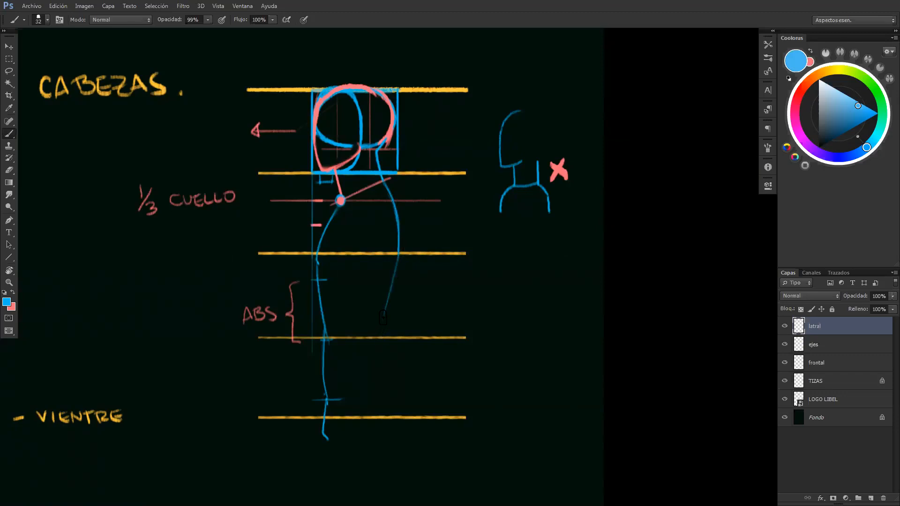
Draw the lower back and buttock in blue past the groin line, with a vertical guide touching the rear contour
left_click_drag(386, 372, 371, 284)
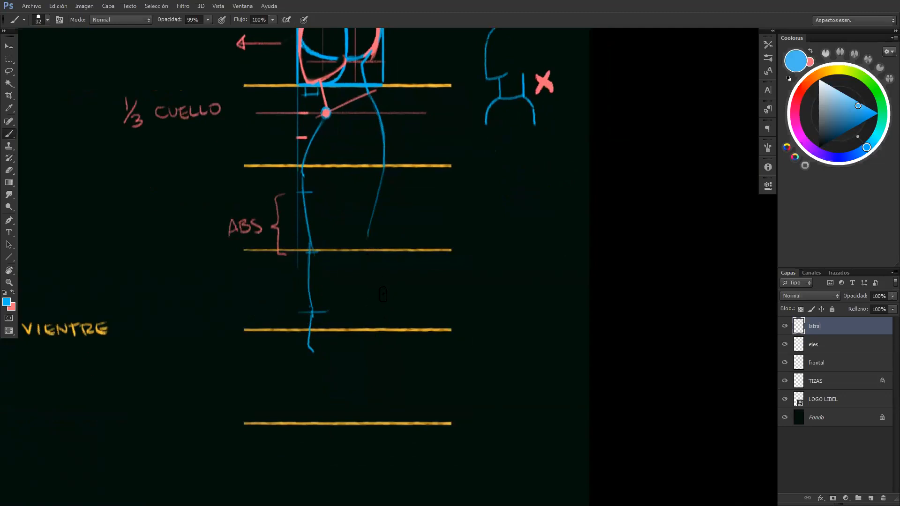
mouse_move(375, 270)
left_mouse_down()
mouse_move(389, 318)
mouse_move(378, 341)
left_mouse_up()
mouse_move(368, 235)
left_mouse_down()
mouse_move(385, 331)
mouse_move(371, 350)
left_mouse_up()
left_click_drag(388, 124, 388, 391)
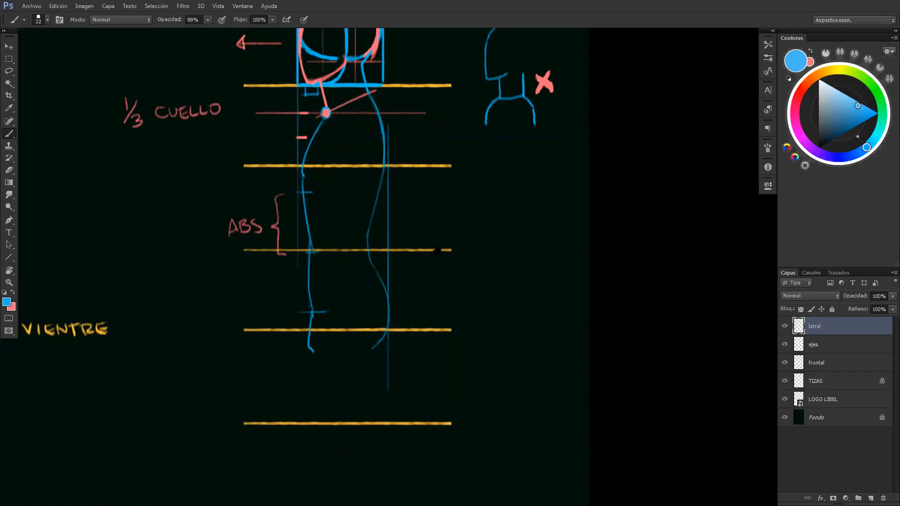
Sketch a blue side-view example figure beside the lateral view, with torso, buttock, leg, foot and two vertical rear guides
scroll(422, 234, "right", 3)
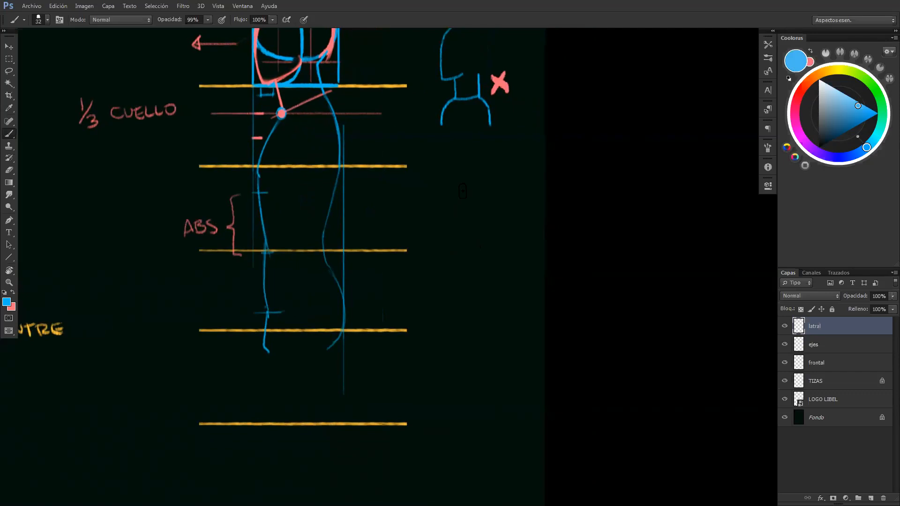
mouse_move(442, 217)
left_mouse_down()
mouse_move(462, 182)
mouse_move(489, 179)
mouse_move(507, 196)
mouse_move(493, 234)
left_mouse_up()
mouse_move(439, 248)
left_mouse_down()
mouse_move(451, 281)
mouse_move(441, 275)
mouse_move(480, 271)
mouse_move(489, 249)
mouse_move(484, 281)
mouse_move(497, 297)
mouse_move(491, 319)
mouse_move(448, 309)
mouse_move(450, 328)
left_mouse_up()
mouse_move(496, 301)
left_mouse_down()
mouse_move(502, 180)
mouse_move(496, 352)
left_mouse_up()
left_click_drag(509, 187, 509, 416)
mouse_move(488, 323)
left_mouse_down()
mouse_move(505, 420)
mouse_move(498, 441)
left_mouse_up()
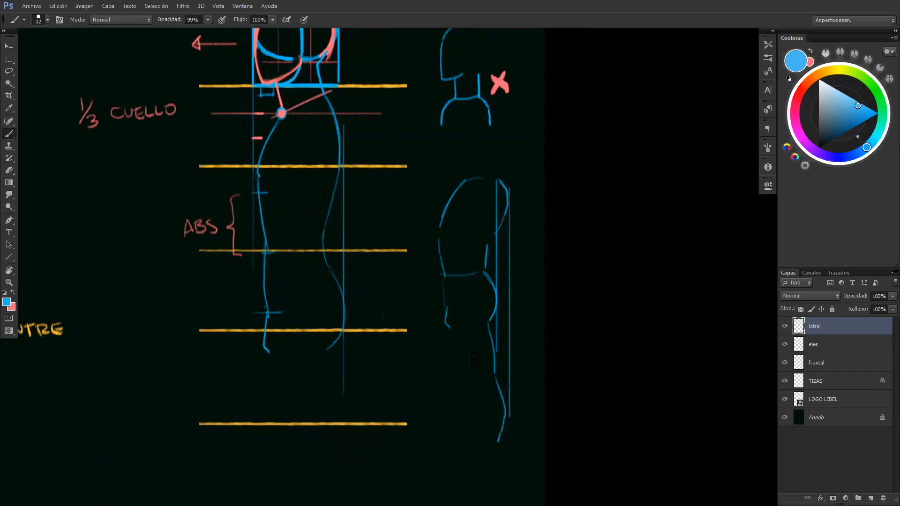
mouse_move(450, 334)
left_mouse_down()
mouse_move(507, 496)
mouse_move(464, 497)
left_mouse_up()
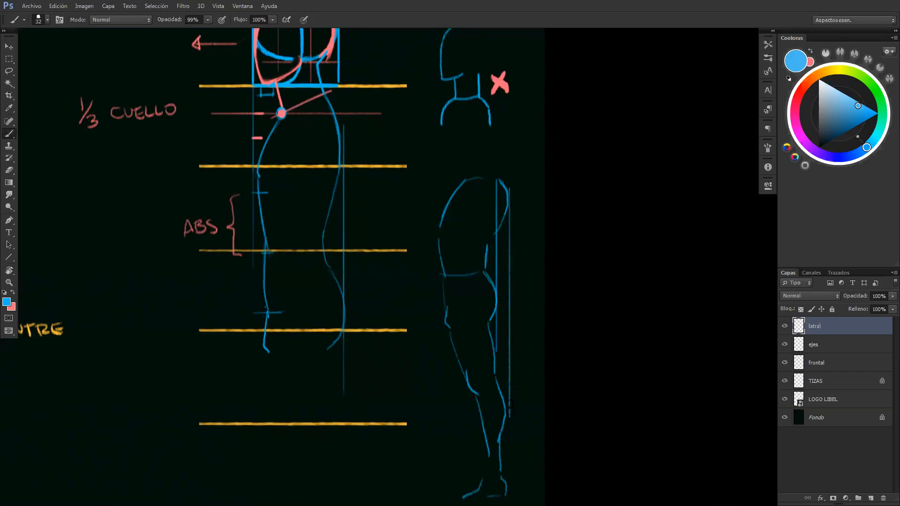
Thicken the example figure's outer rear guide and place pink dots at its upper back, calf and buttock
left_click_drag(508, 443, 508, 177)
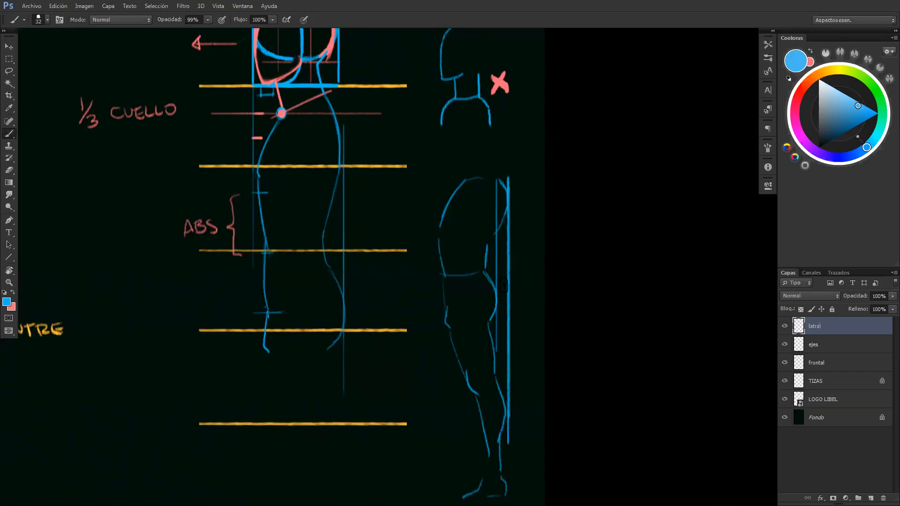
key("x")
left_click(508, 201)
left_click(507, 413)
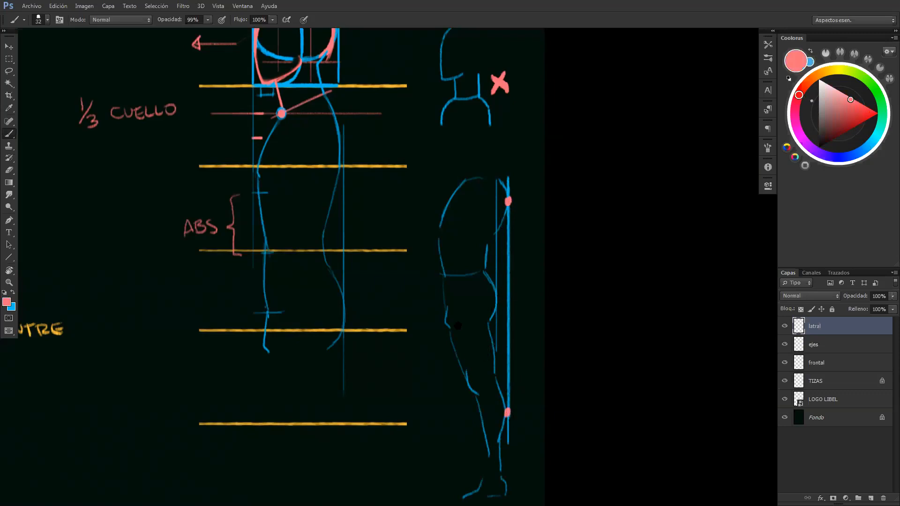
left_click_drag(458, 326, 454, 289)
left_click_drag(457, 242, 415, 284)
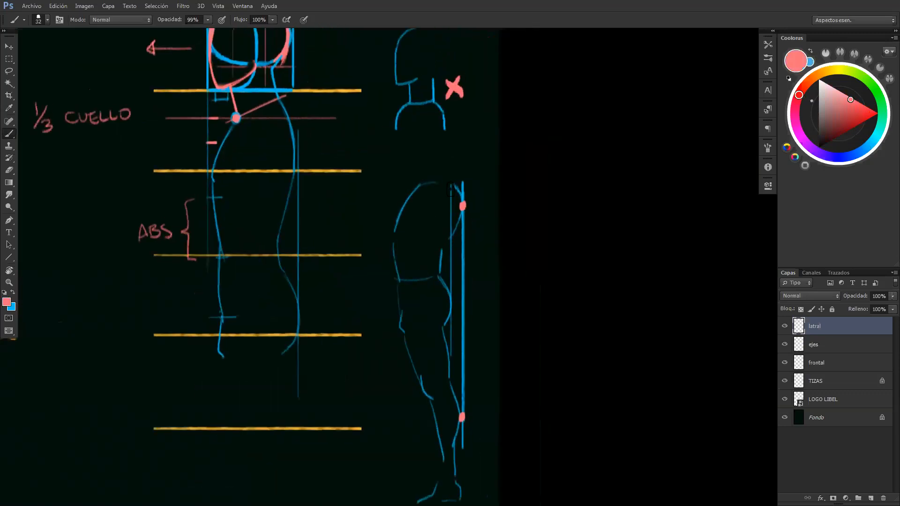
left_click(451, 303)
Add a blue neck and a head with simple facial features to the example figure
key("x")
mouse_move(454, 183)
left_mouse_down()
mouse_move(451, 166)
mouse_move(411, 178)
mouse_move(408, 160)
mouse_move(423, 159)
left_mouse_up()
left_click(414, 154)
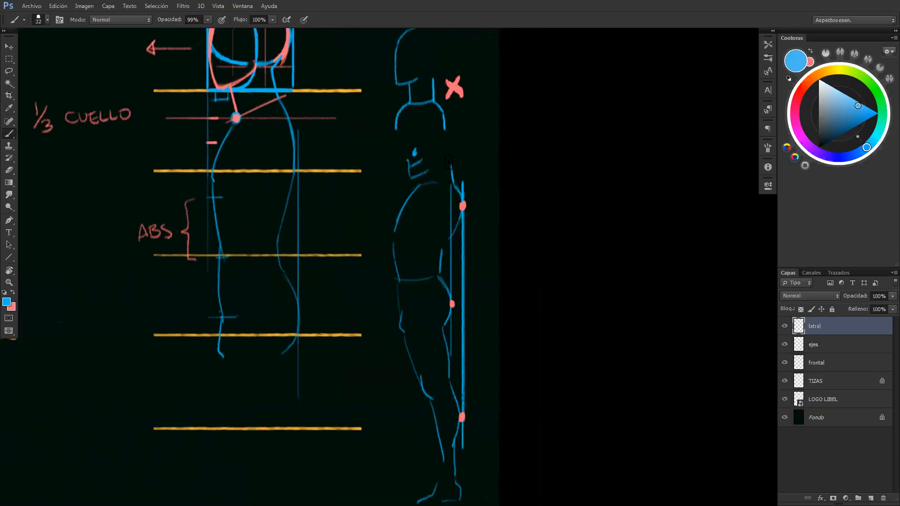
mouse_move(410, 155)
left_mouse_down()
mouse_move(414, 140)
mouse_move(403, 146)
mouse_move(424, 143)
mouse_move(451, 171)
mouse_move(440, 133)
mouse_move(447, 142)
left_mouse_up()
Draw the example figure's arm and hand in pink, hanging from the shoulder to the thigh
key("x")
mouse_move(425, 202)
left_mouse_down()
mouse_move(443, 190)
mouse_move(457, 232)
mouse_move(432, 237)
left_mouse_up()
mouse_move(459, 211)
left_mouse_down()
mouse_move(455, 250)
mouse_move(436, 258)
mouse_move(433, 328)
left_mouse_up()
mouse_move(458, 261)
left_mouse_down()
mouse_move(445, 334)
mouse_move(423, 334)
mouse_move(420, 350)
mouse_move(434, 352)
mouse_move(446, 327)
left_mouse_up()
Compare the lateral body outline with the front view's hips and groin line
key("z")
mouse_move(474, 246)
left_mouse_down()
mouse_move(460, 241)
mouse_move(476, 197)
left_mouse_up()
key("b")
key("z")
mouse_move(463, 269)
left_mouse_down()
mouse_move(445, 267)
mouse_move(454, 262)
left_mouse_up()
key("b")
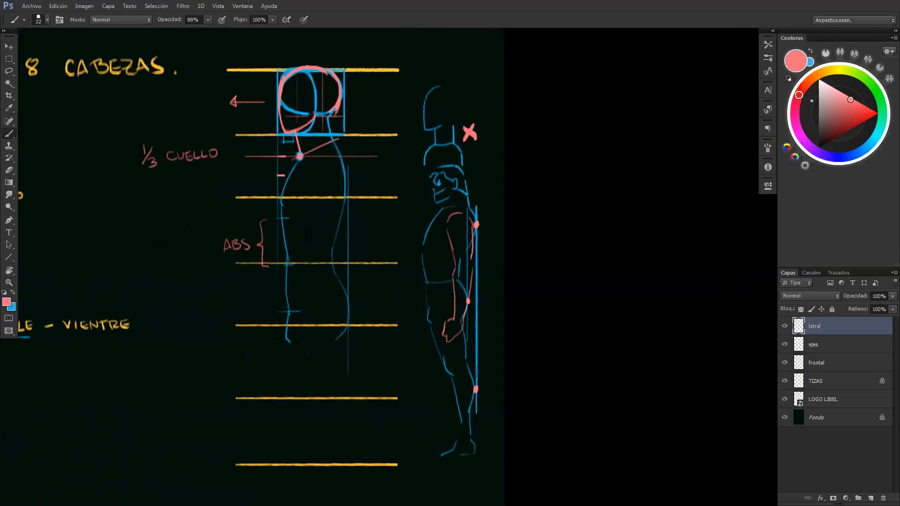
key("x")
left_click_drag(310, 244, 330, 236)
left_click_drag(365, 283, 366, 235)
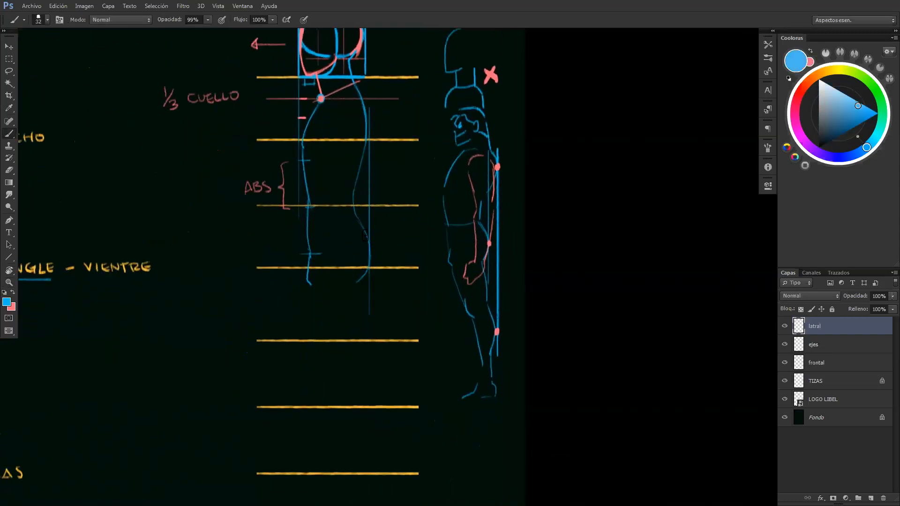
left_click_drag(357, 289, 372, 320)
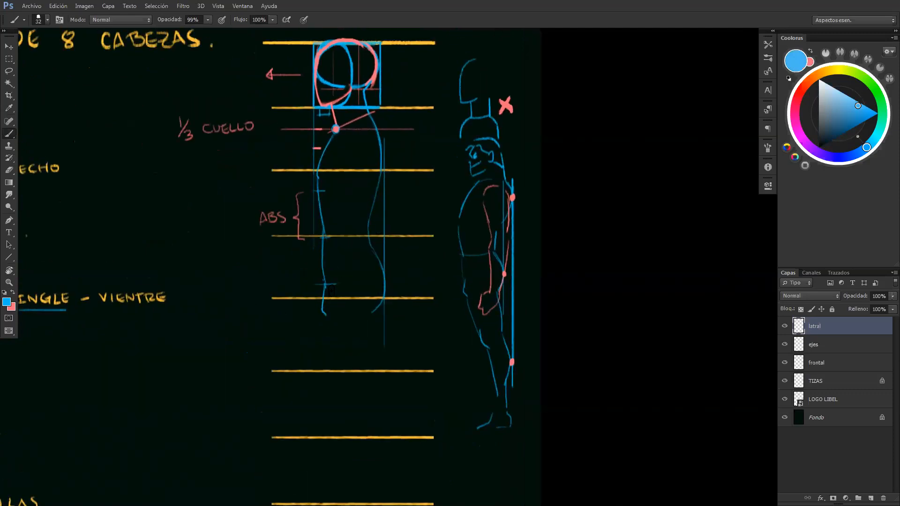
mouse_move(345, 294)
left_mouse_down()
mouse_move(424, 291)
mouse_move(393, 304)
mouse_move(581, 298)
left_mouse_up()
left_click_drag(232, 286, 239, 288)
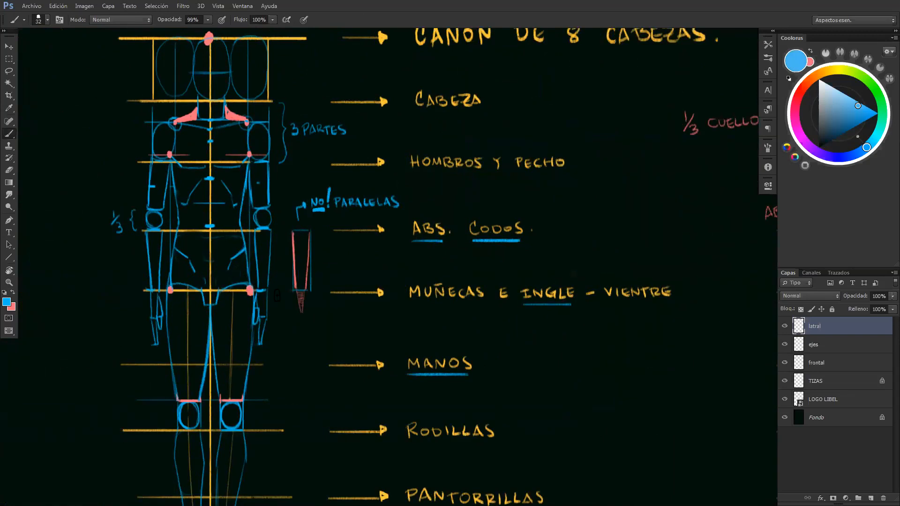
left_click_drag(581, 277, 270, 210)
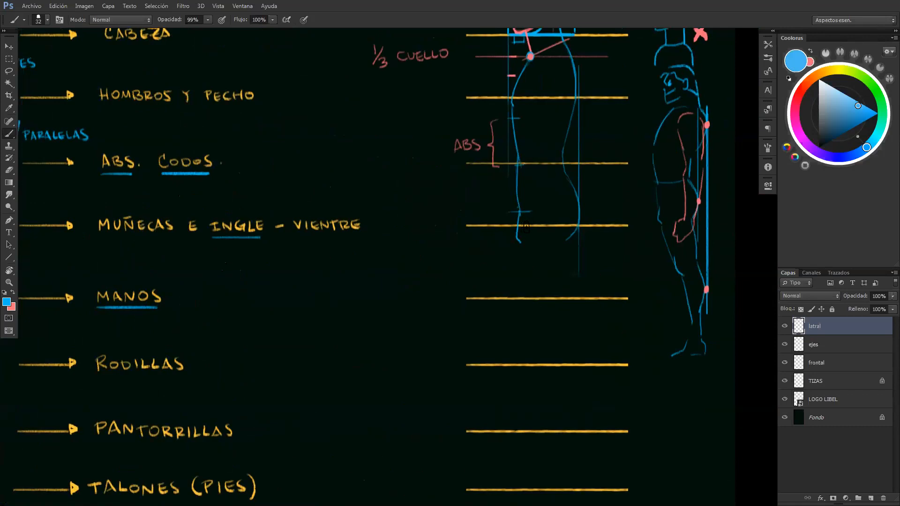
Sketch the rounded top of the lateral thigh in blue over the groin line
mouse_move(570, 237)
left_mouse_down()
mouse_move(557, 223)
mouse_move(409, 353)
left_mouse_up()
key("z")
key("b")
Draw a vertical pink axis through the lateral body down to the heel line and a double-headed arrow across the abdomen
key("x")
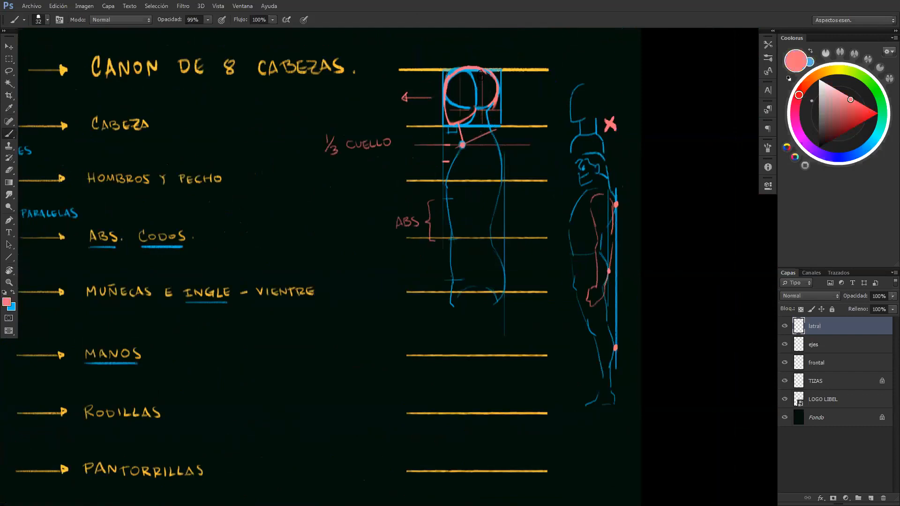
left_click_drag(481, 71, 479, 437)
mouse_move(478, 201)
left_mouse_down()
mouse_move(453, 204)
mouse_move(463, 211)
mouse_move(491, 200)
mouse_move(478, 210)
mouse_move(489, 214)
left_mouse_up()
key("ctrl+alt+z")
key("ctrl+alt+z")
key("ctrl+alt+z")
key("ctrl+alt+z")
key("ctrl+alt+z")
key("z")
mouse_move(494, 345)
left_mouse_down()
mouse_move(460, 304)
mouse_move(432, 218)
left_mouse_up()
key("b")
left_click_drag(458, 319, 458, 371)
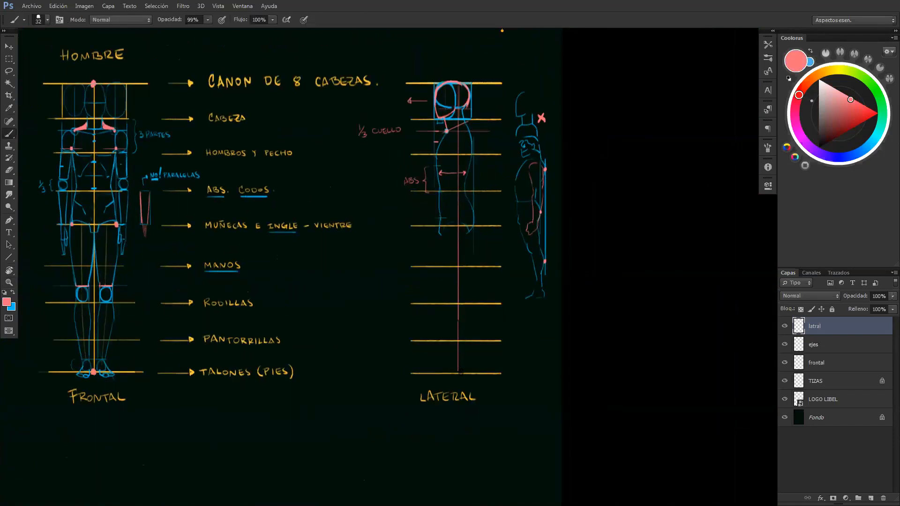
Draw a blue knee box on the lateral axis above the knee line, with an arrow beside it pointing toward the back
key("z")
left_click_drag(458, 258, 489, 256)
key("b")
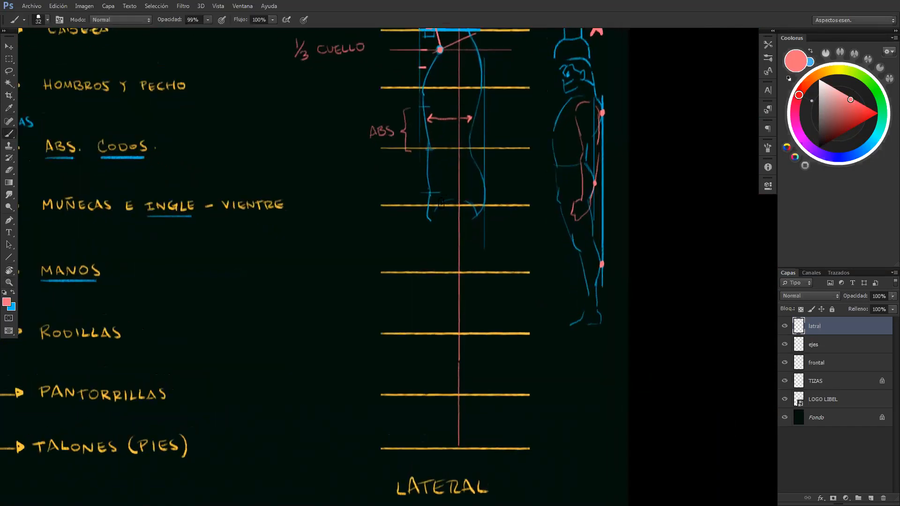
key("x")
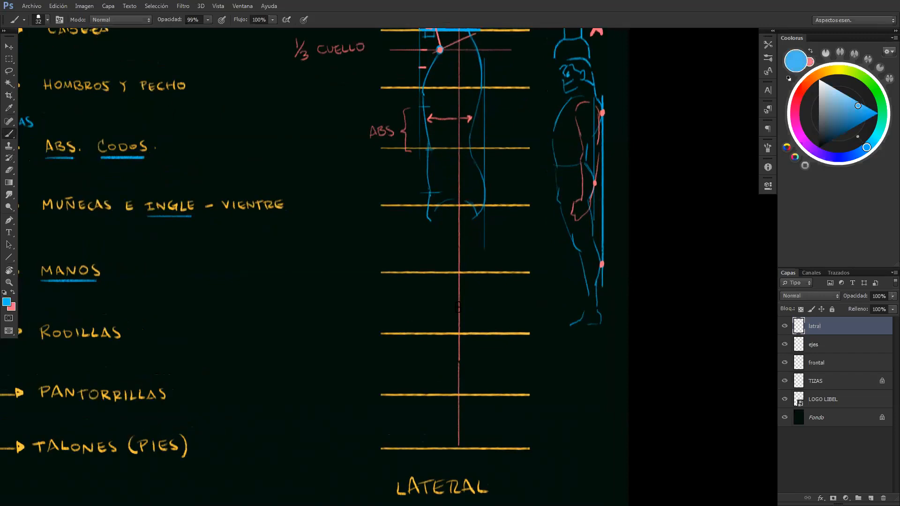
mouse_move(452, 308)
left_mouse_down()
mouse_move(452, 331)
mouse_move(474, 333)
mouse_move(475, 307)
mouse_move(453, 306)
mouse_move(507, 326)
left_mouse_up()
left_click_drag(433, 319, 399, 324)
key("ctrl+alt+z")
key("ctrl+alt+z")
key("ctrl+alt+z")
key("ctrl+alt+z")
Draw a straight blue line down the axis from the knee box past the calves line
left_click_drag(458, 335, 457, 415)
key("ctrl+alt+z")
left_click_drag(458, 334, 459, 427)
key("ctrl+alt+z")
key("ctrl+alt+z")
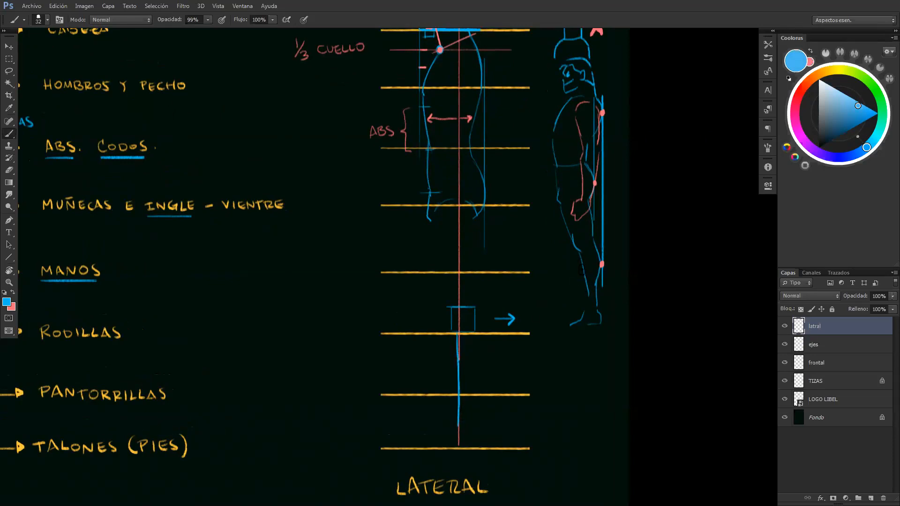
Reinforce the example figure's shin with a slanted blue stroke
left_click_drag(579, 256, 588, 304)
key("ctrl+alt+z")
left_click_drag(579, 256, 588, 303)
Draw the front and back contours of the lateral thigh in blue, tapering from the hip to the knee box
left_click_drag(435, 209, 448, 300)
key("ctrl+alt+z")
left_click_drag(435, 208, 448, 301)
left_click_drag(478, 219, 474, 310)
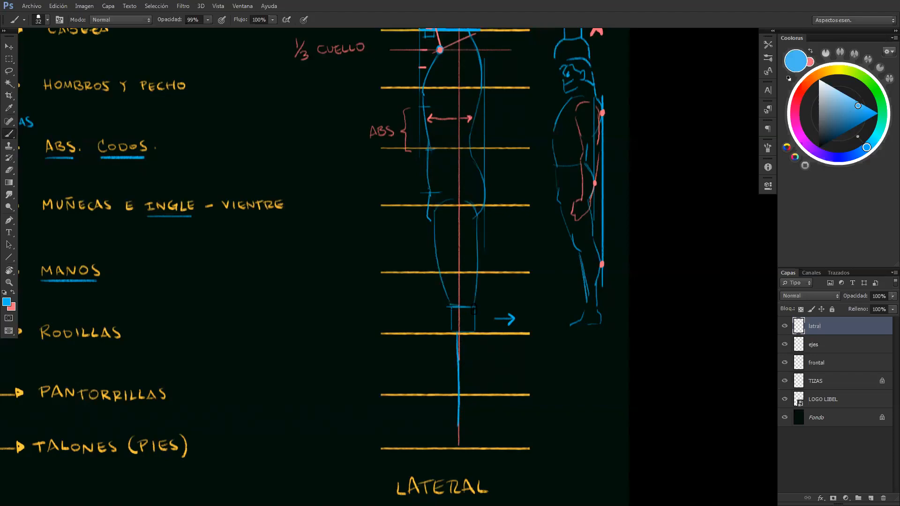
Undo the lateral thigh's contours and redraw them in blue, tapering from the hip down to the knee box
key("ctrl+z")
key("ctrl+z")
left_click_drag(430, 221, 450, 307)
key("ctrl+z")
left_click_drag(429, 219, 451, 308)
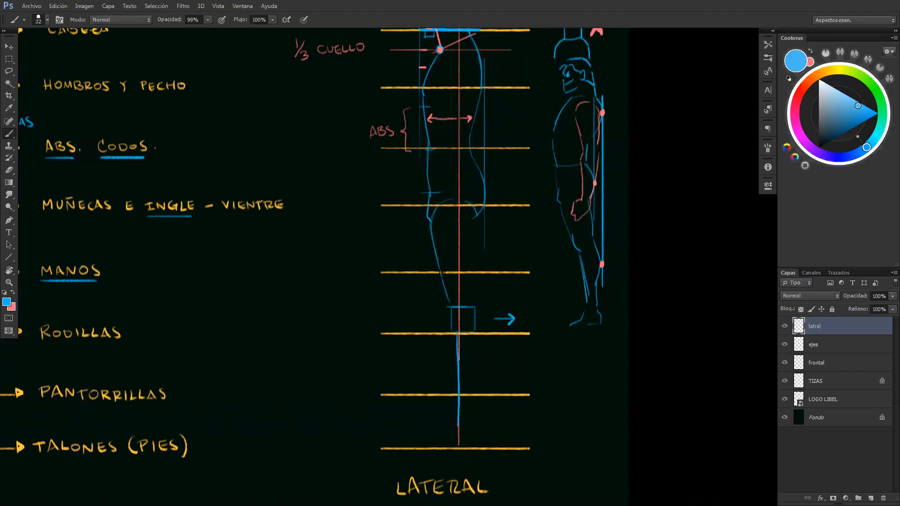
mouse_move(480, 214)
left_mouse_down()
mouse_move(471, 305)
mouse_move(452, 304)
left_mouse_up()
Mark the lateral thigh's width in red at mid-thigh and just above the knee box
key("x")
left_click_drag(433, 240, 474, 249)
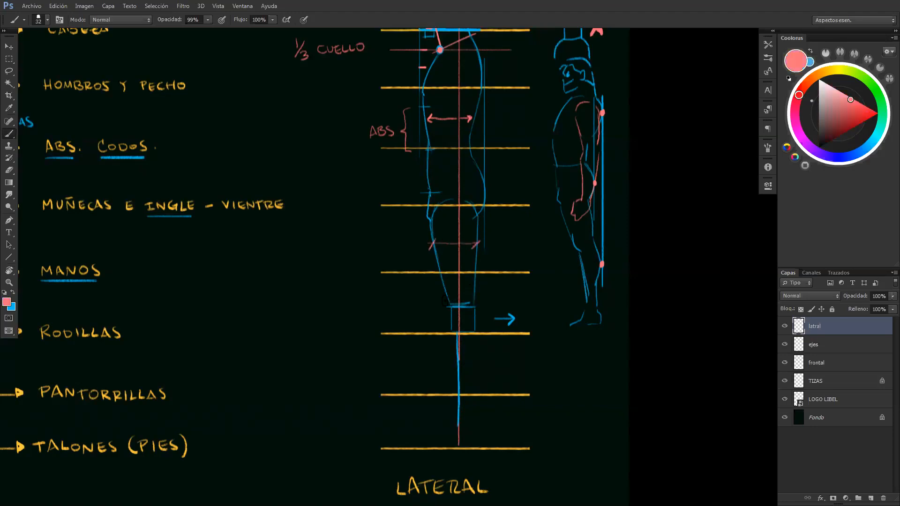
mouse_move(454, 299)
left_mouse_down()
mouse_move(448, 309)
mouse_move(471, 310)
mouse_move(471, 286)
mouse_move(482, 323)
mouse_move(471, 367)
left_mouse_up()
Draw the back contour of the lateral calf in blue from the knee line, narrowing to the ankle and ending at the heels line
key("x")
scroll(457, 319, "down", 2)
key("ctrl+z")
left_click_drag(482, 319, 466, 380)
key("z")
mouse_move(482, 343)
left_mouse_down()
mouse_move(470, 345)
mouse_move(487, 346)
left_mouse_up()
key("b")
mouse_move(449, 391)
left_mouse_down()
mouse_move(463, 391)
mouse_move(454, 371)
mouse_move(465, 411)
left_mouse_up()
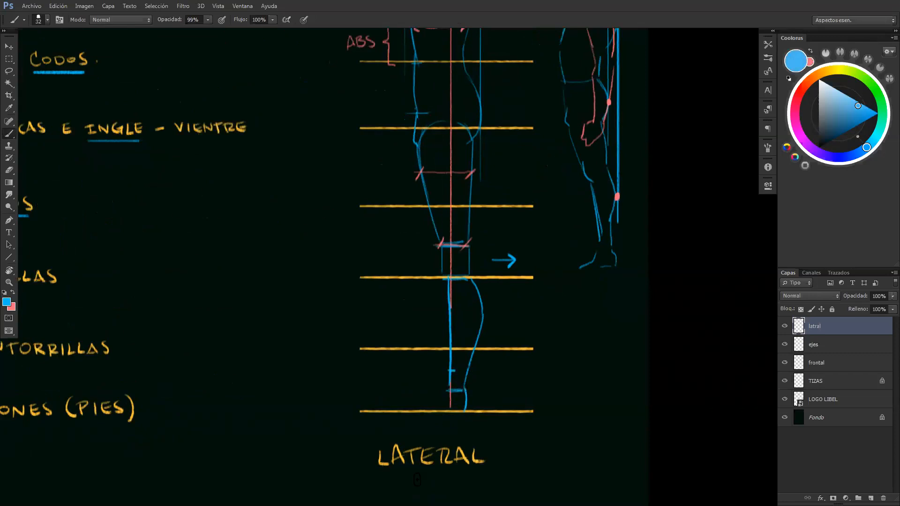
Reinforce the lateral knee box in blue and draw a rounded knee shape inside it
mouse_move(450, 244)
left_mouse_down()
mouse_move(451, 277)
mouse_move(442, 263)
mouse_move(449, 281)
left_mouse_up()
key("ctrl+z")
mouse_move(443, 247)
left_mouse_down()
mouse_move(462, 244)
mouse_move(468, 276)
left_mouse_up()
left_click_drag(468, 259, 464, 278)
mouse_move(443, 246)
left_mouse_down()
mouse_move(471, 244)
mouse_move(445, 247)
mouse_move(469, 246)
mouse_move(469, 278)
left_mouse_up()
key("ctrl+z")
left_click_drag(440, 251, 443, 275)
key("ctrl+z")
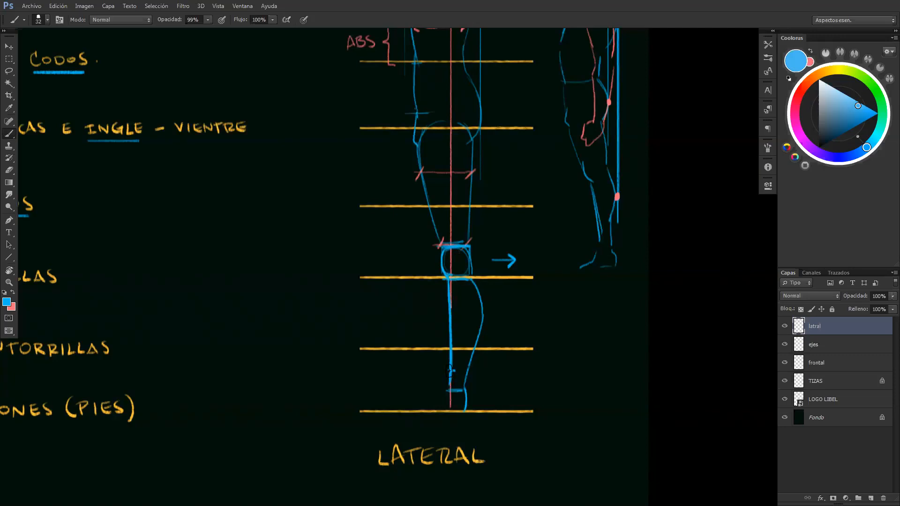
Draw a blue vertical measure from the calves line to the heels line and mark the foot's length with red ticks
mouse_move(512, 360)
left_mouse_down()
mouse_move(532, 287)
mouse_move(526, 358)
mouse_move(531, 353)
mouse_move(506, 416)
mouse_move(509, 436)
mouse_move(537, 401)
left_mouse_up()
left_click_drag(543, 353, 542, 351)
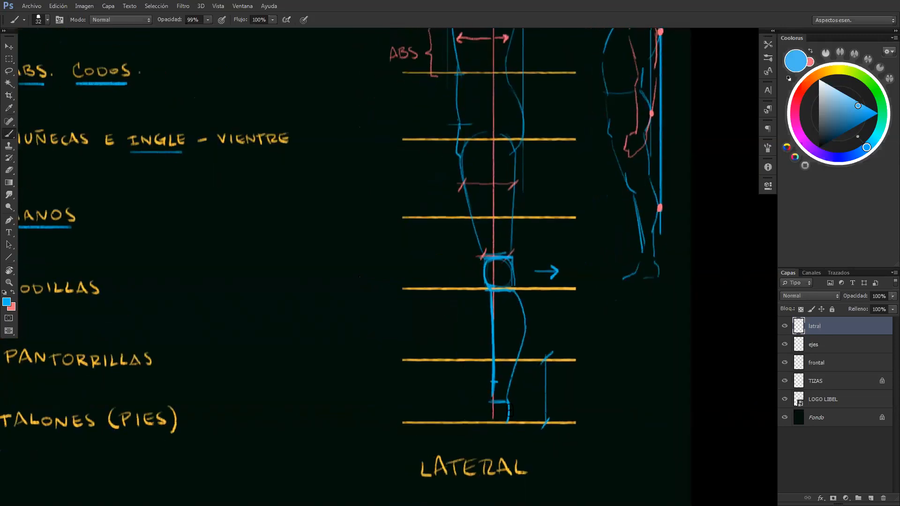
key("x")
left_click_drag(510, 406, 511, 430)
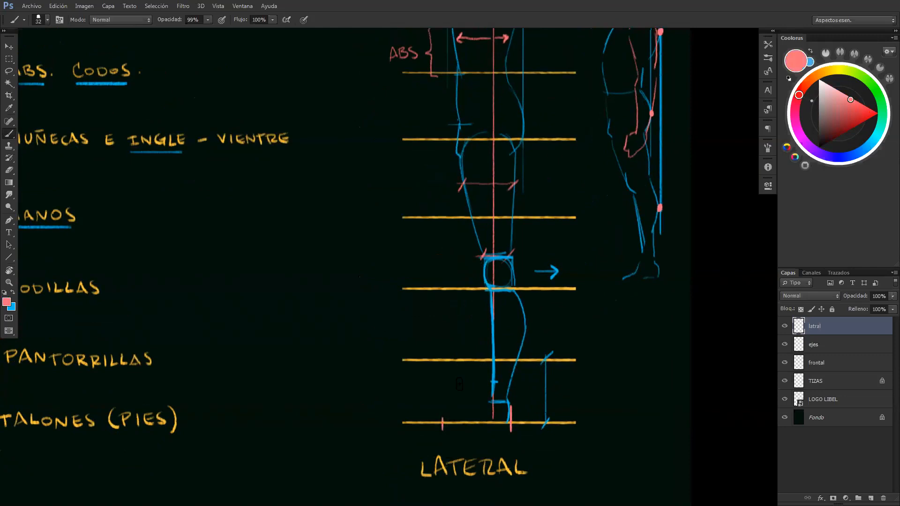
Draw the lateral foot in blue on the heels line between the red ticks
key("x")
mouse_move(491, 400)
left_mouse_down()
mouse_move(460, 418)
mouse_move(493, 420)
mouse_move(468, 422)
mouse_move(487, 422)
mouse_move(493, 400)
mouse_move(493, 421)
mouse_move(507, 421)
mouse_move(493, 400)
mouse_move(498, 420)
mouse_move(492, 400)
mouse_move(493, 411)
mouse_move(457, 414)
mouse_move(485, 420)
mouse_move(443, 418)
mouse_move(458, 422)
mouse_move(444, 419)
mouse_move(461, 420)
mouse_move(461, 411)
mouse_move(470, 423)
mouse_move(491, 401)
mouse_move(506, 420)
left_mouse_up()
key("e")
key("b")
mouse_move(486, 291)
left_mouse_down()
mouse_move(454, 327)
mouse_move(485, 290)
mouse_move(472, 289)
left_mouse_up()
Unlock the TIZAS layer and paint a light green swatch above the yellow one
key("ctrl+space")
left_click_drag(469, 200, 520, 223)
left_click(823, 381)
left_click(801, 310)
left_click(856, 74)
left_click_drag(858, 105, 861, 103)
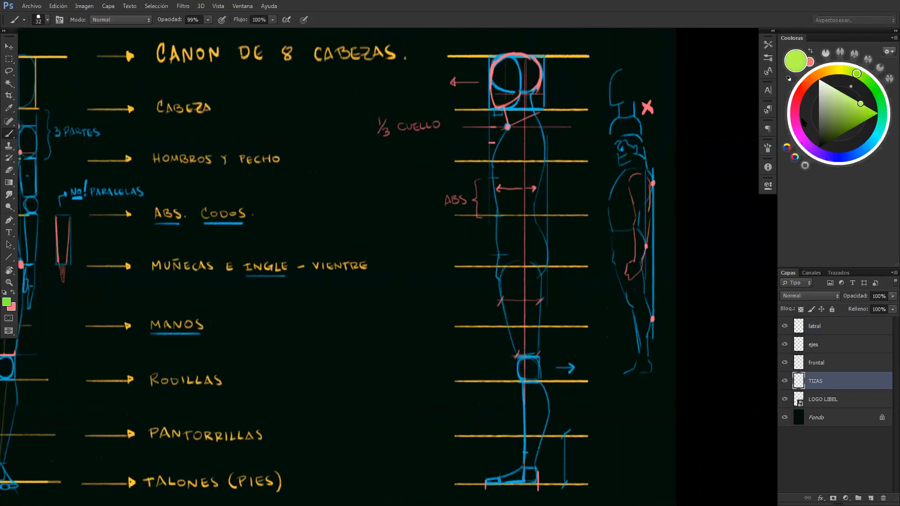
left_click_drag(494, 249, 763, 260)
mouse_move(87, 136)
left_mouse_down()
mouse_move(148, 137)
mouse_move(233, 291)
left_mouse_up()
left_click_drag(204, 69, 205, 51)
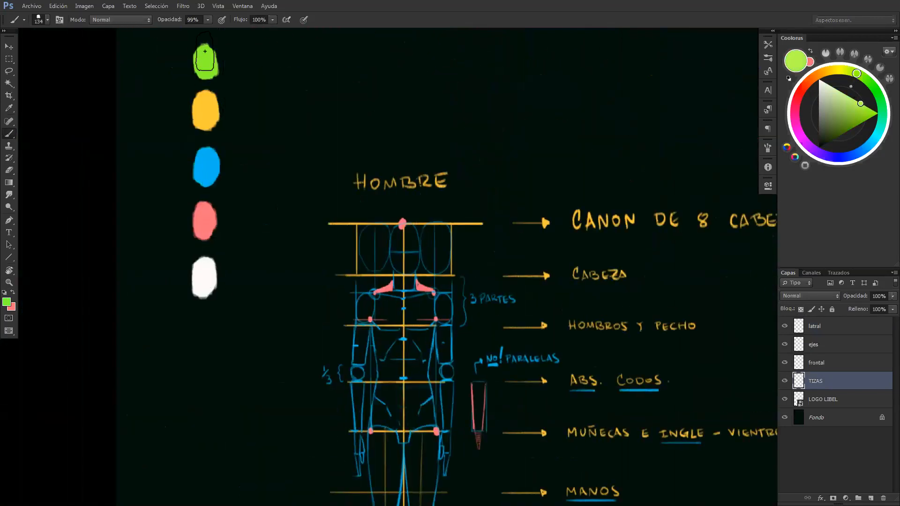
Lock the TIZAS layer again, make the latral layer active and set the brush size to 34
left_click_drag(384, 270, 182, 220)
mouse_move(703, 291)
left_mouse_down()
mouse_move(500, 237)
mouse_move(475, 200)
mouse_move(511, 200)
left_mouse_up()
left_click(801, 310)
left_click(818, 330)
right_click(508, 195, "alt")
left_click_drag(519, 148, 630, 221)
mouse_move(600, 211)
left_mouse_down()
mouse_move(529, 208)
mouse_move(605, 214)
left_mouse_up()
right_click(114, 180, "alt")
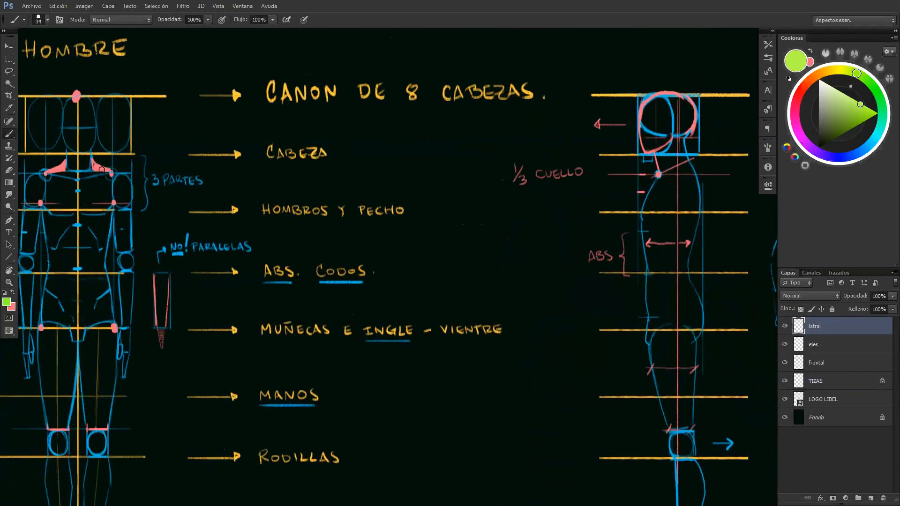
Try to carry the shoulder height across from the front view to the lateral view with a green horizontal line
left_click(111, 174)
key("ctrl+z")
left_click_drag(79, 180, 674, 181)
left_click_drag(568, 191, 669, 198)
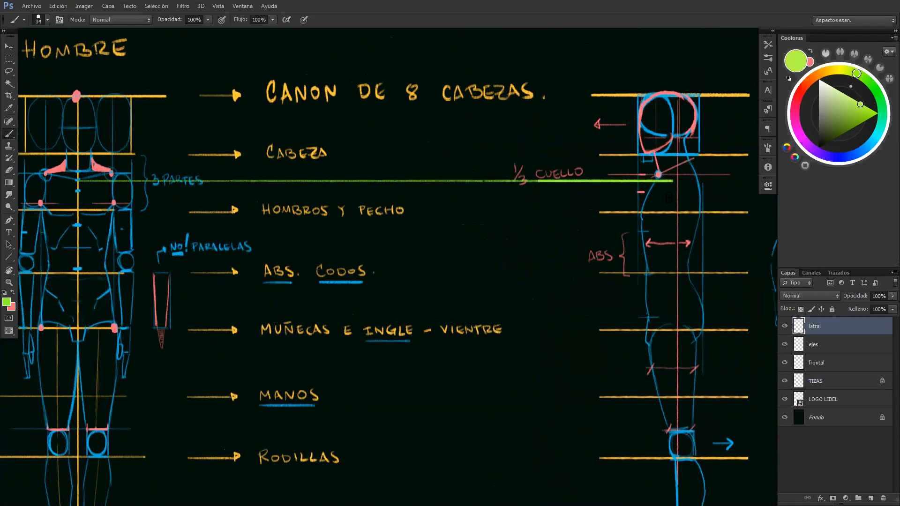
key("ctrl+z")
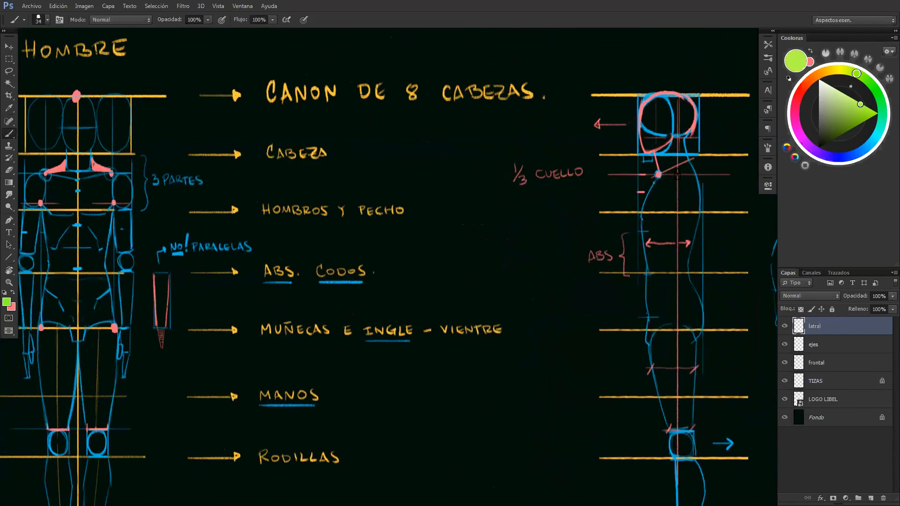
Place a green dot where the lateral axis meets the 1/3 neck line and join it to the chest front with a slanted stroke
left_click(678, 175)
key("ctrl+space")
mouse_move(655, 201)
left_mouse_down()
mouse_move(680, 215)
mouse_move(704, 213)
left_mouse_up()
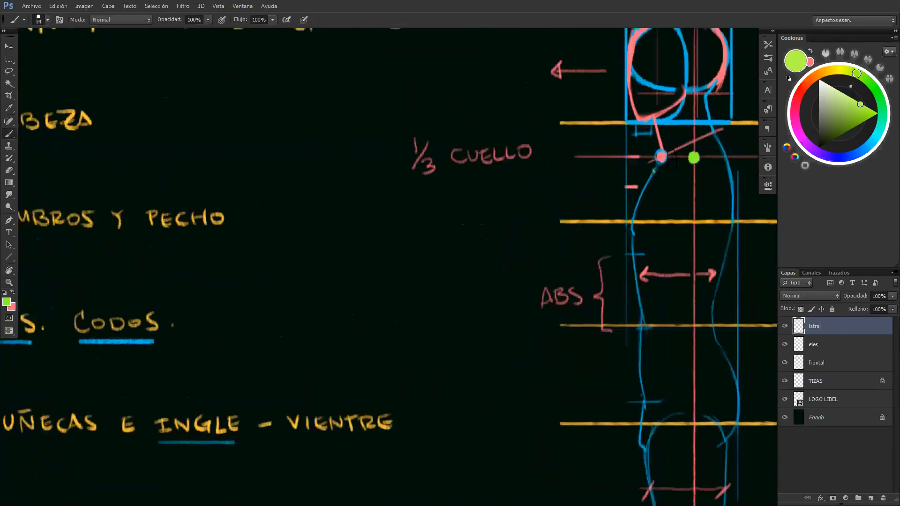
left_click_drag(655, 170, 693, 158)
Draw a green shoulder box with an oval inside, centred on the lateral axis between the green dot and the shoulders line
left_click_drag(650, 231, 573, 185)
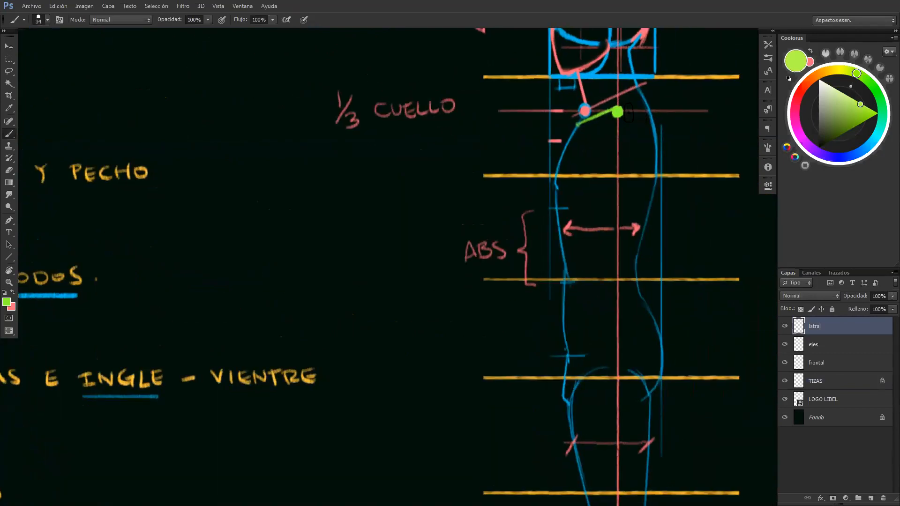
key("ctrl+space")
left_click_drag(622, 114, 604, 123)
left_click_drag(574, 190, 565, 218)
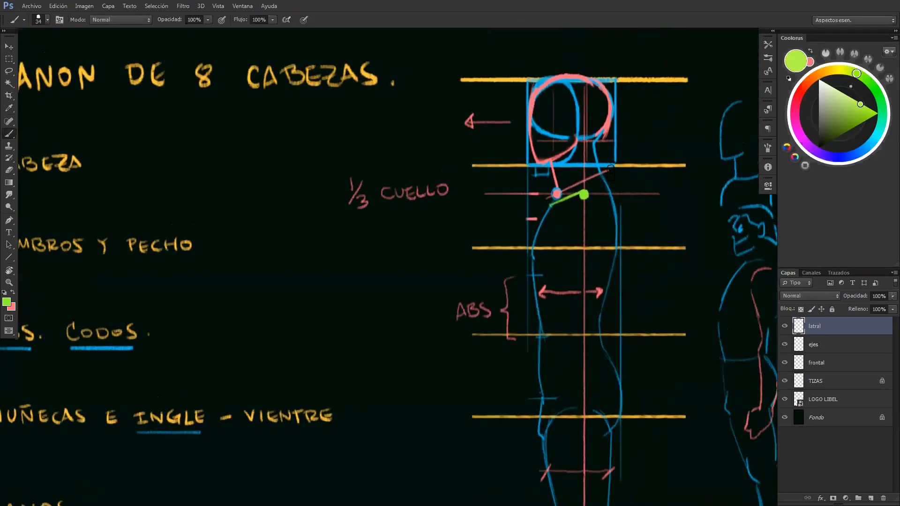
left_click_drag(618, 200, 539, 183)
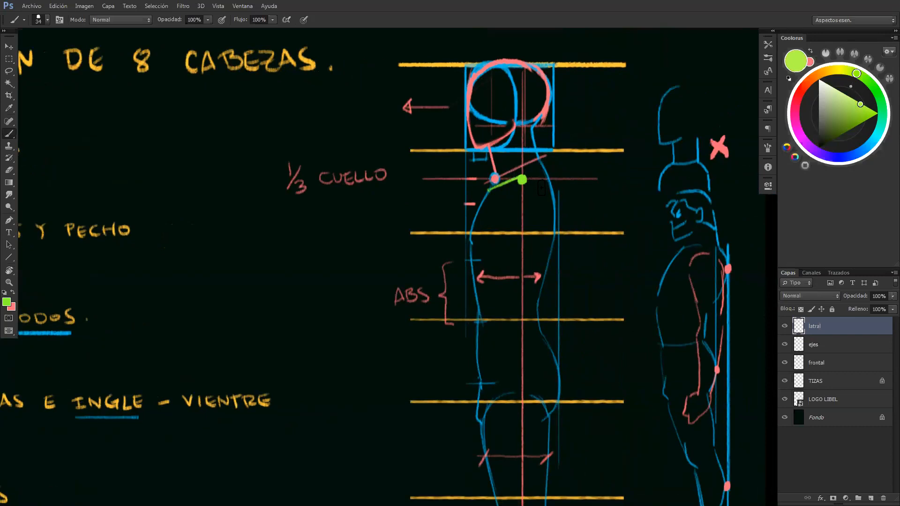
mouse_move(542, 199)
left_mouse_down()
mouse_move(551, 199)
mouse_move(542, 227)
left_mouse_up()
key("ctrl+z")
mouse_move(542, 181)
left_mouse_down()
mouse_move(542, 234)
mouse_move(623, 249)
left_mouse_up()
left_click_drag(38, 231, 293, 236)
left_click_drag(231, 227, 214, 244)
key("ctrl+alt+z")
key("ctrl+alt+z")
left_click_drag(331, 233, 112, 195)
mouse_move(699, 220)
left_mouse_down()
mouse_move(428, 182)
mouse_move(427, 142)
mouse_move(427, 182)
mouse_move(426, 143)
mouse_move(437, 138)
mouse_move(427, 142)
left_mouse_up()
key("ctrl+z")
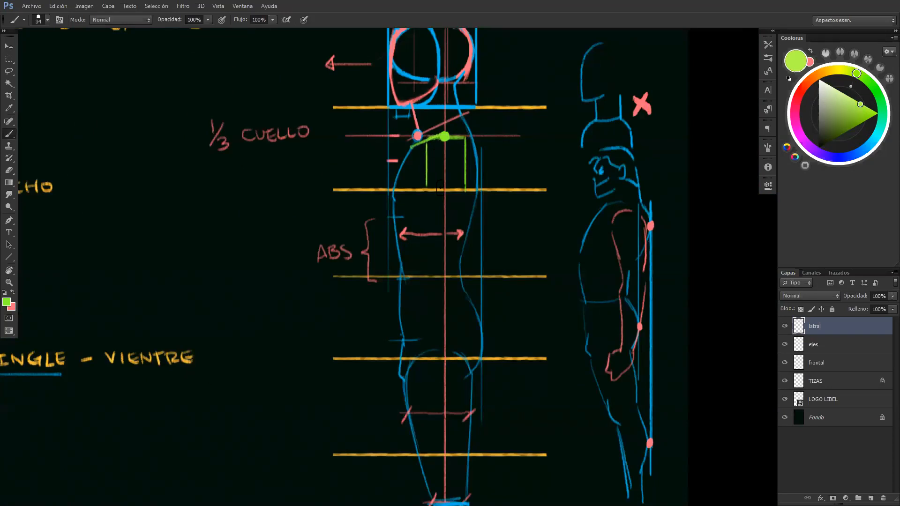
mouse_move(465, 188)
left_mouse_down()
mouse_move(426, 189)
mouse_move(427, 142)
mouse_move(431, 184)
mouse_move(450, 185)
mouse_move(461, 138)
mouse_move(443, 135)
mouse_move(466, 157)
mouse_move(442, 186)
mouse_move(508, 167)
mouse_move(552, 170)
left_mouse_up()
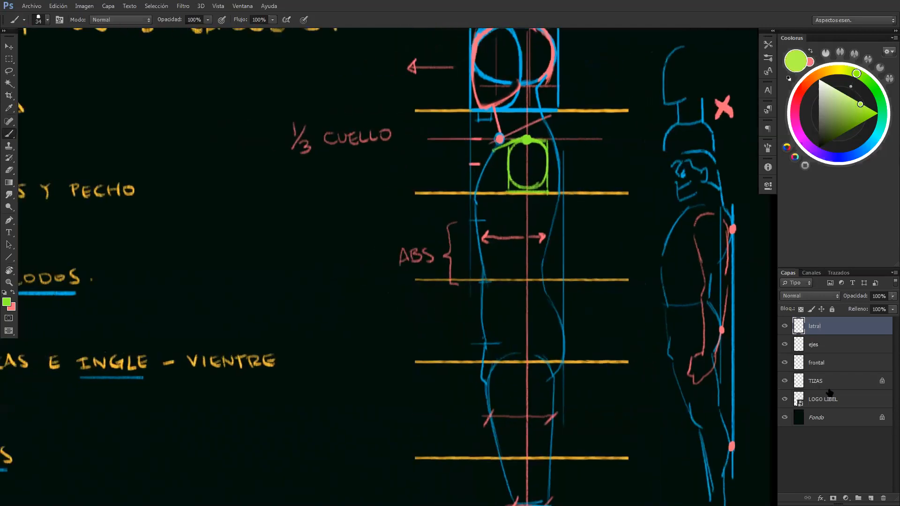
Activate the frontal layer and sketch a green deltoid shape beside the front figure's shoulder
left_click(825, 363)
left_click_drag(460, 262, 861, 317)
left_click_drag(263, 213, 595, 228)
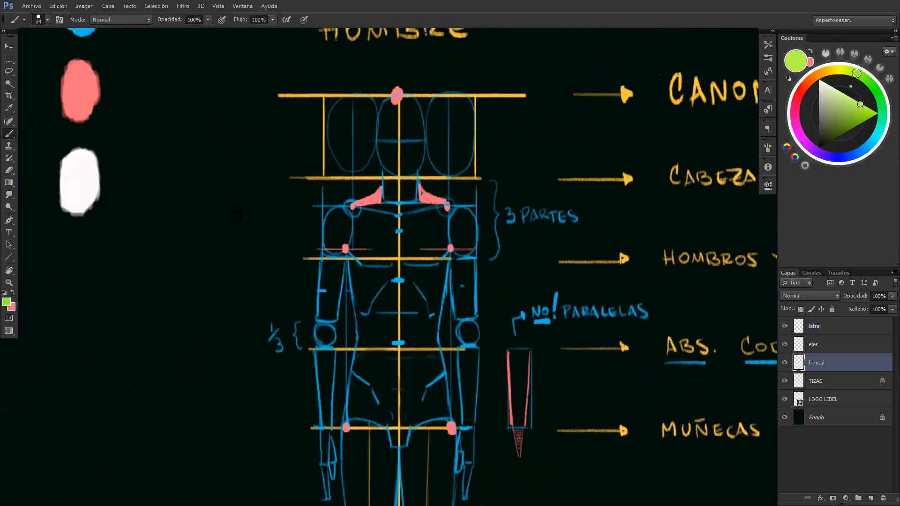
left_click_drag(221, 229, 219, 253)
mouse_move(235, 213)
left_mouse_down()
mouse_move(217, 247)
mouse_move(238, 242)
mouse_move(240, 212)
mouse_move(220, 226)
mouse_move(221, 260)
mouse_move(244, 238)
mouse_move(237, 225)
mouse_move(242, 234)
left_mouse_up()
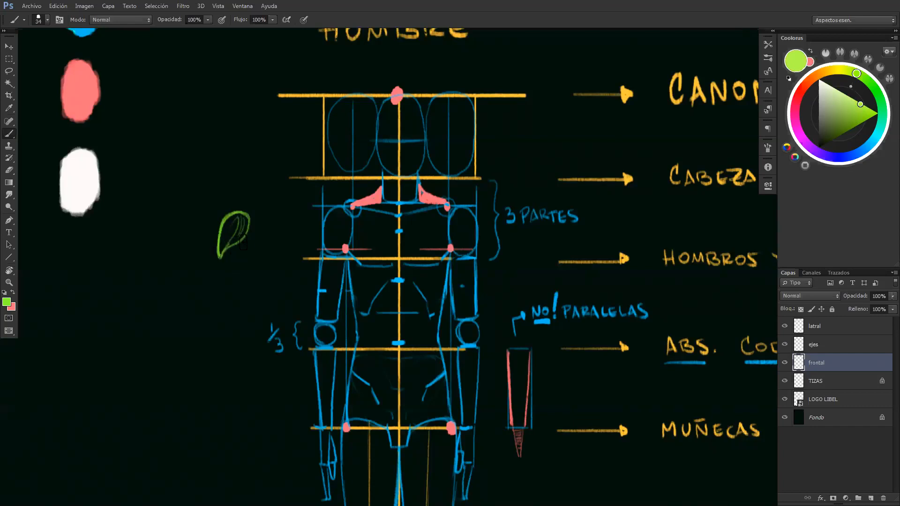
Sketch the rest of the example arm in green, continuing below the deltoid
left_click_drag(242, 245, 244, 270)
left_click_drag(243, 262, 231, 294)
left_click_drag(219, 256, 214, 287)
left_click_drag(219, 256, 215, 294)
mouse_move(245, 239)
left_mouse_down()
mouse_move(252, 252)
mouse_move(242, 258)
left_mouse_up()
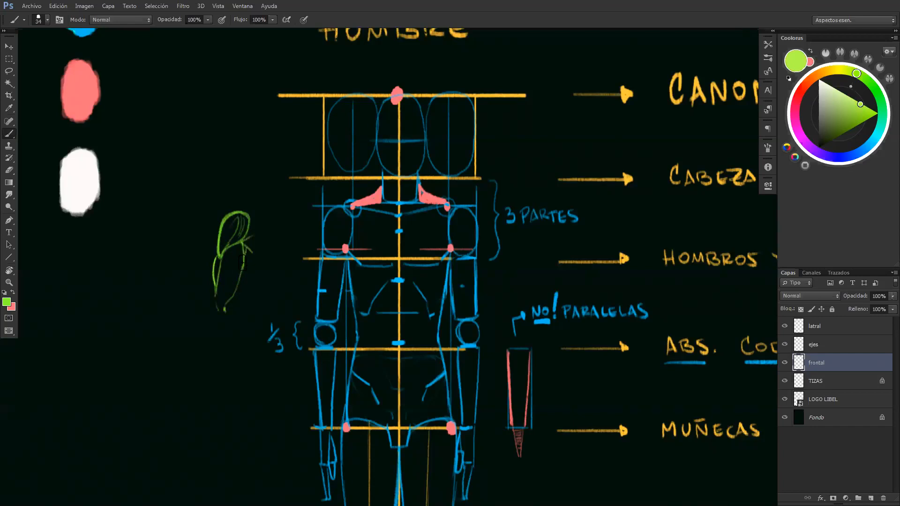
left_click_drag(215, 286, 208, 323)
left_click_drag(216, 286, 214, 301)
Activate the latral layer and sketch a green heart-shaped deltoid with an inner section below the 1/3 CUELLO label
left_click_drag(379, 255, 356, 249)
left_click_drag(434, 280, 317, 272)
left_click_drag(670, 296, 567, 285)
left_click(820, 329)
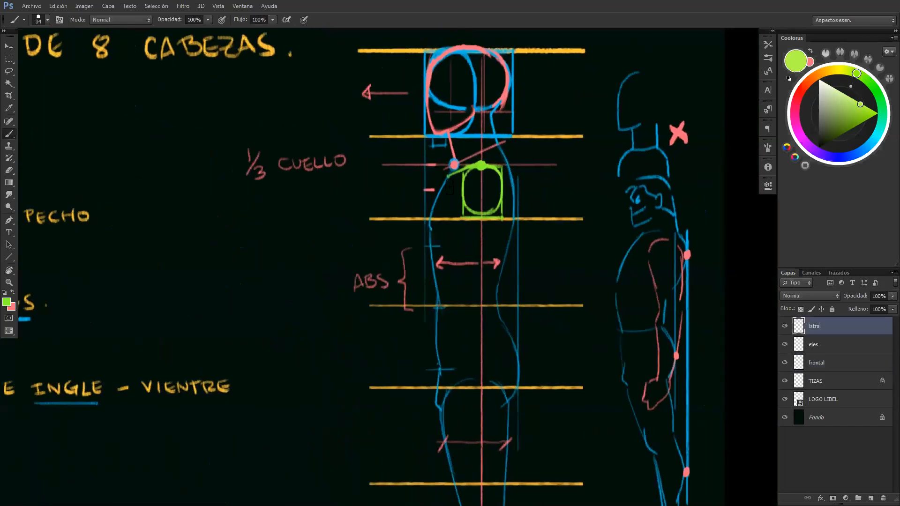
left_click_drag(248, 216, 240, 226)
mouse_move(283, 217)
left_mouse_down()
mouse_move(238, 235)
mouse_move(257, 267)
left_mouse_up()
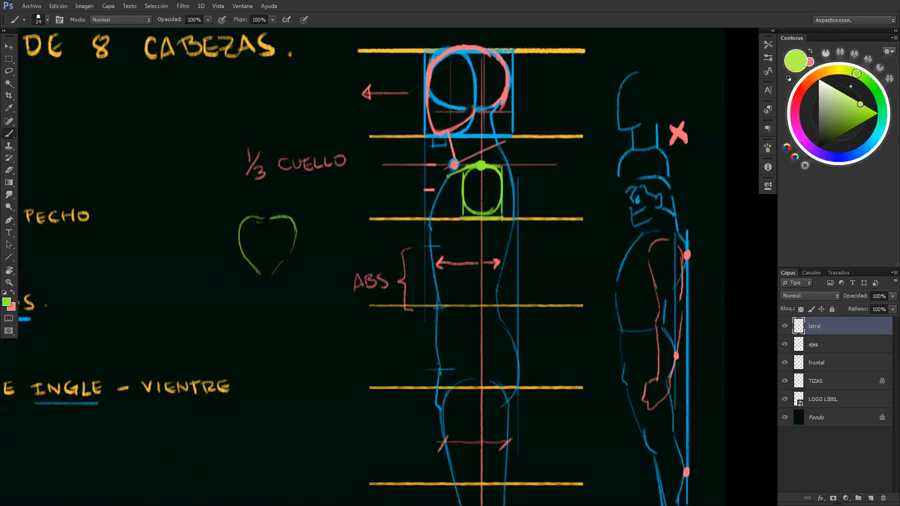
left_click_drag(255, 223, 261, 269)
mouse_move(273, 274)
left_mouse_down()
mouse_move(282, 226)
mouse_move(274, 274)
left_mouse_up()
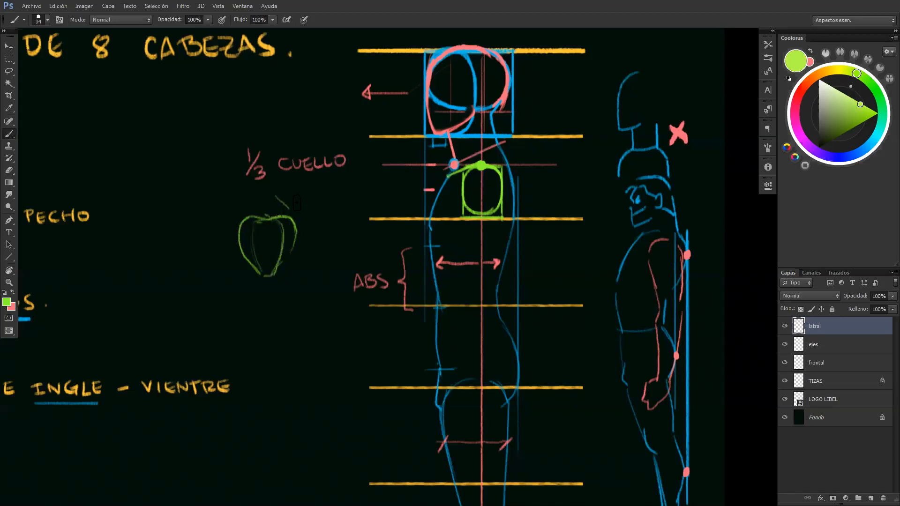
Add a green back curve behind the example deltoid and a red dot with a short red line at its top
left_click_drag(281, 192, 309, 264)
mouse_move(277, 190)
left_mouse_down()
mouse_move(270, 217)
mouse_move(240, 219)
mouse_move(264, 216)
left_mouse_up()
key("x")
key("x")
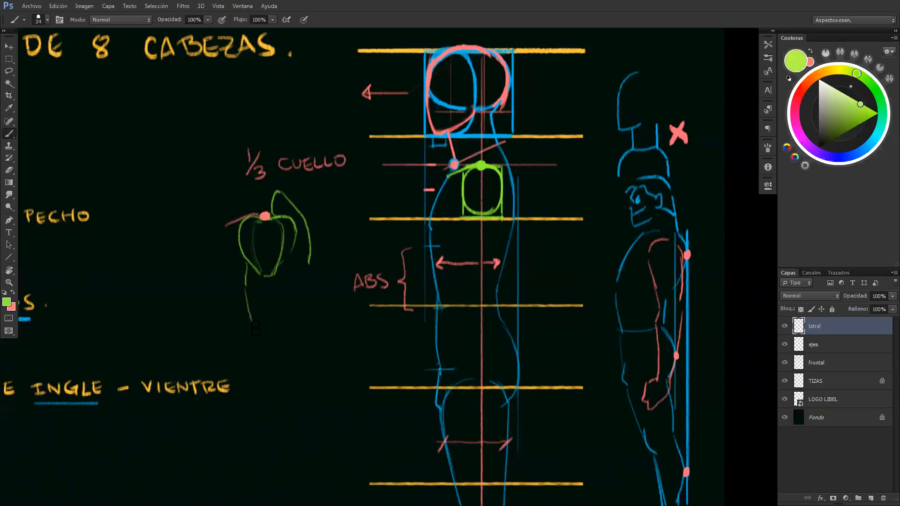
Draw the example arm's upper arm and forearm contours in green and shade the deltoid's tip
left_click_drag(262, 325, 256, 351)
mouse_move(296, 267)
left_mouse_down()
mouse_move(278, 319)
mouse_move(290, 288)
mouse_move(280, 370)
left_mouse_up()
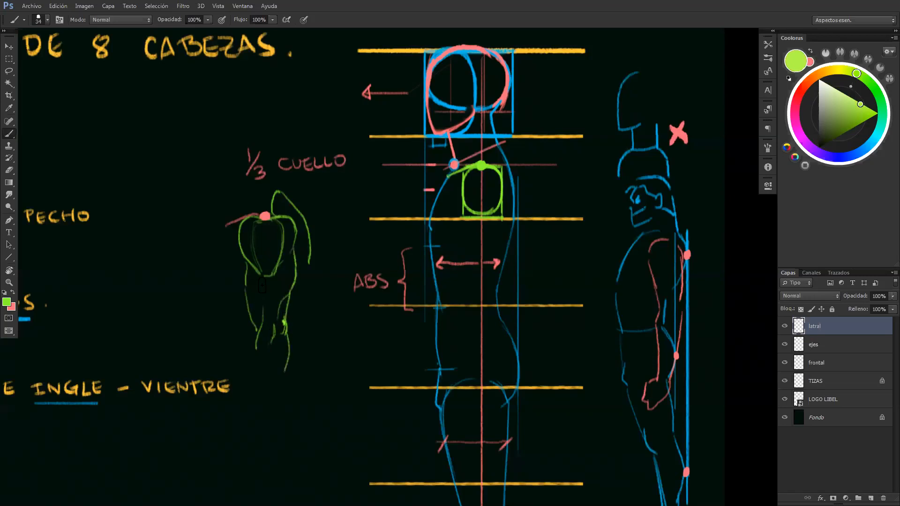
mouse_move(263, 272)
left_mouse_down()
mouse_move(270, 279)
mouse_move(258, 265)
mouse_move(281, 251)
mouse_move(286, 259)
mouse_move(291, 240)
mouse_move(283, 263)
left_mouse_up()
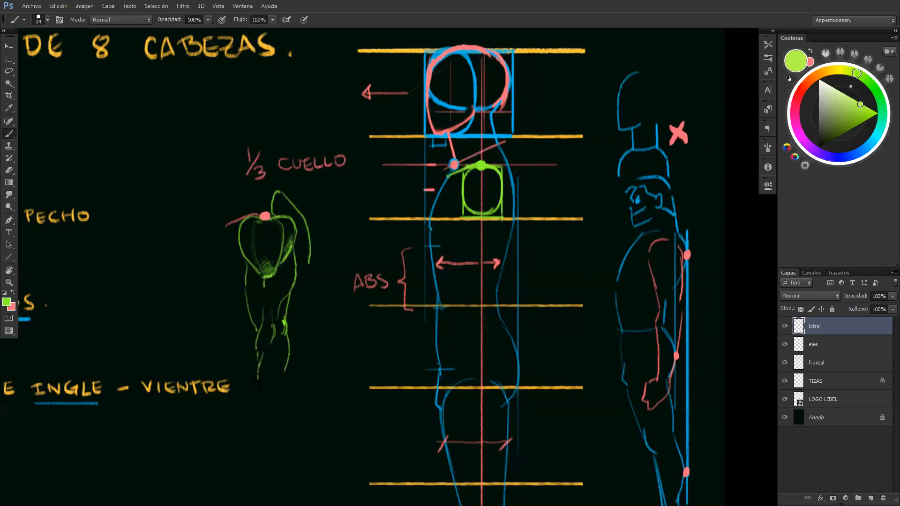
mouse_move(272, 343)
left_mouse_down()
mouse_move(284, 329)
mouse_move(277, 353)
mouse_move(284, 347)
mouse_move(280, 366)
mouse_move(282, 337)
mouse_move(284, 383)
left_mouse_up()
left_click_drag(257, 353, 258, 378)
Draw the lateral elbow as a green circle resting on the elbows line, and mark the example arm's width in red
key("z")
left_click_drag(324, 275, 282, 277)
left_click_drag(397, 253, 419, 250)
key("b")
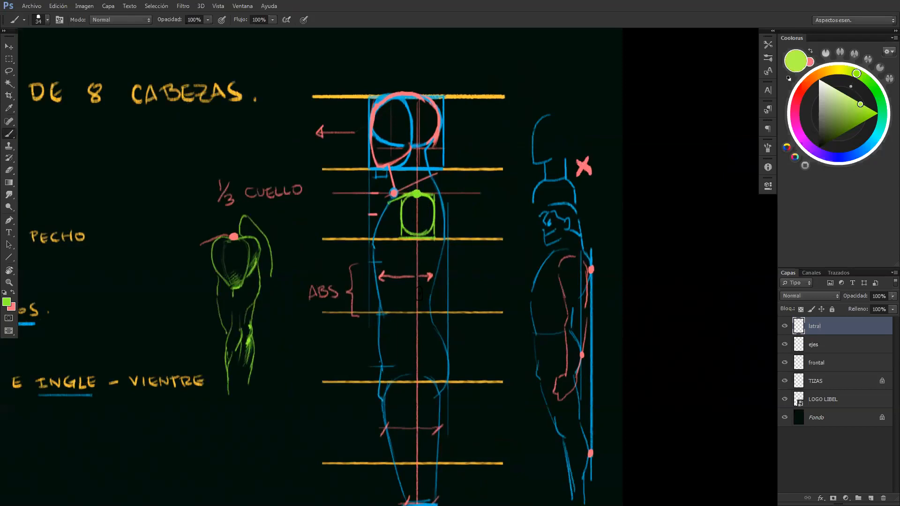
mouse_move(410, 310)
left_mouse_down()
mouse_move(420, 312)
mouse_move(416, 289)
mouse_move(425, 303)
mouse_move(410, 311)
mouse_move(407, 297)
mouse_move(422, 294)
mouse_move(421, 317)
mouse_move(424, 289)
left_mouse_up()
key("x")
left_click_drag(238, 305, 258, 305)
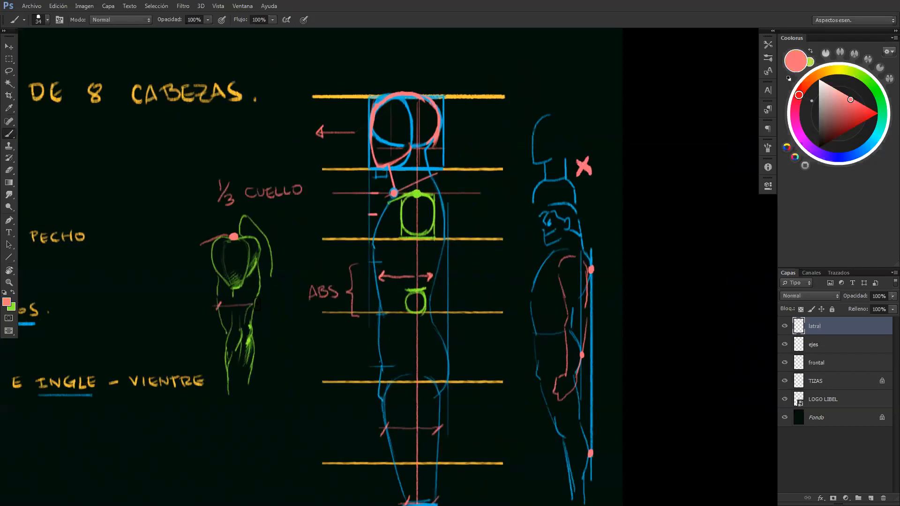
Draw the lateral upper arm in green, tapering from the shoulder box to the elbow circle
key("x")
left_click_drag(402, 241, 405, 281)
left_click_drag(432, 239, 427, 295)
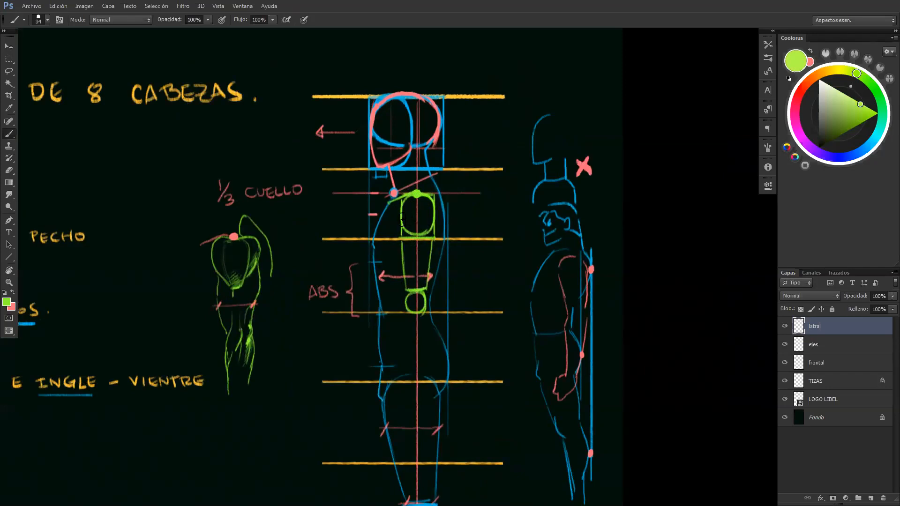
left_click_drag(401, 239, 433, 239)
mouse_move(408, 316)
left_mouse_down()
mouse_move(424, 316)
mouse_move(439, 252)
mouse_move(430, 244)
mouse_move(431, 282)
left_mouse_up()
Draw the lateral forearm in green from the elbow to the wrists line, and add a green arrow along that line below the example arm
left_click_drag(452, 242, 443, 304)
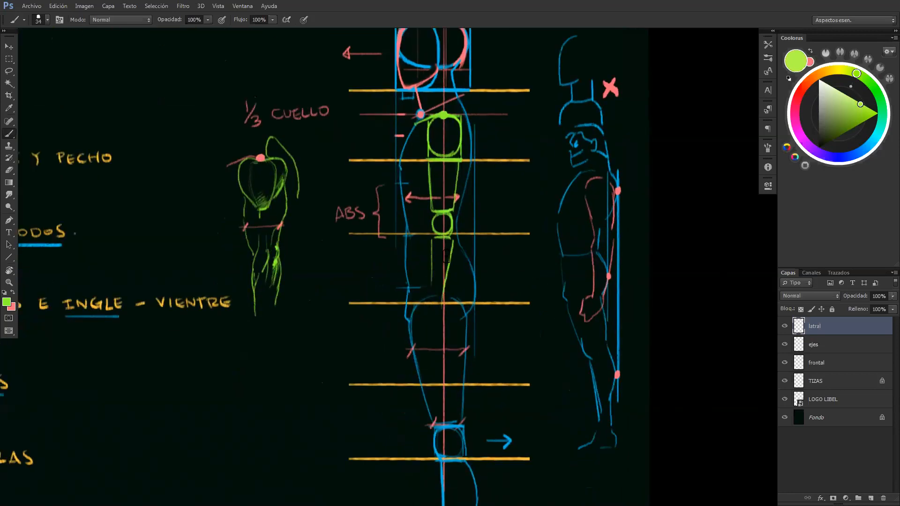
left_click_drag(432, 240, 431, 302)
left_click_drag(453, 238, 442, 309)
mouse_move(239, 304)
left_mouse_down()
mouse_move(322, 305)
mouse_move(314, 314)
left_mouse_up()
Sketch the lateral hand in green below the wrist, erasing and redrawing its outline
mouse_move(411, 346)
left_mouse_down()
mouse_move(570, 327)
mouse_move(447, 323)
mouse_move(433, 302)
mouse_move(455, 314)
mouse_move(444, 330)
mouse_move(449, 338)
left_mouse_up()
key("e")
left_click_drag(449, 326, 445, 346)
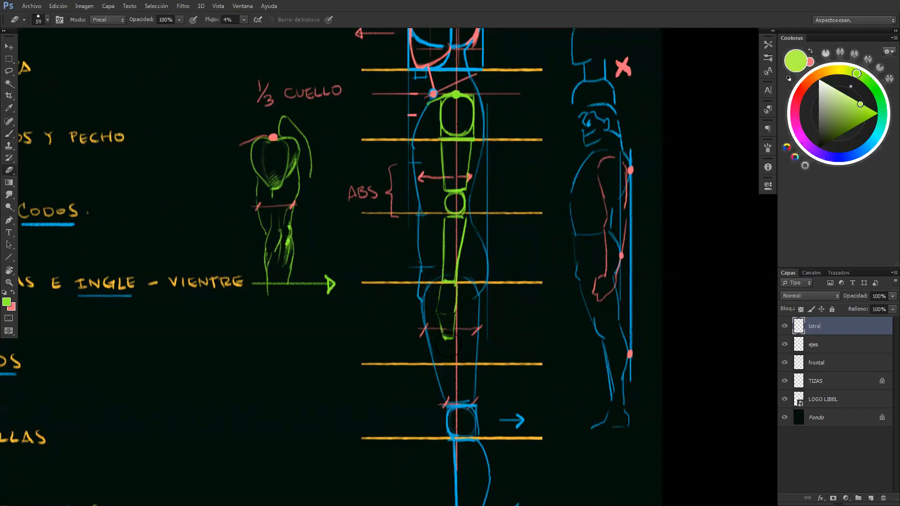
key("b")
mouse_move(445, 278)
left_mouse_down()
mouse_move(438, 314)
mouse_move(455, 321)
left_mouse_up()
mouse_move(456, 285)
left_mouse_down()
mouse_move(444, 346)
mouse_move(452, 345)
left_mouse_up()
left_click_drag(445, 346, 452, 346)
Review the whole canon sheet, comparing the front and lateral figures
mouse_move(439, 298)
left_mouse_down()
mouse_move(432, 319)
mouse_move(408, 299)
mouse_move(371, 291)
left_mouse_up()
key("z")
left_click_drag(462, 346, 449, 344)
left_click_drag(514, 313, 519, 312)
left_click_drag(385, 405, 516, 315)
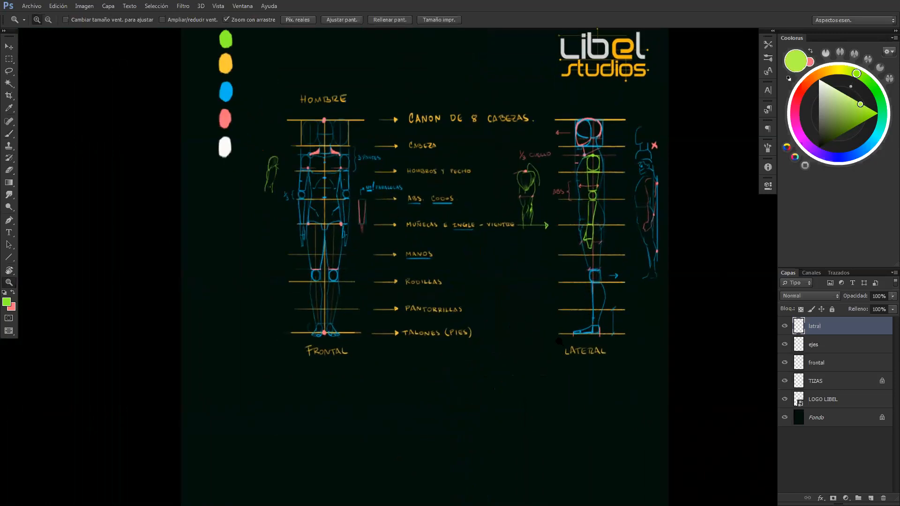
left_click_drag(559, 318, 565, 318)
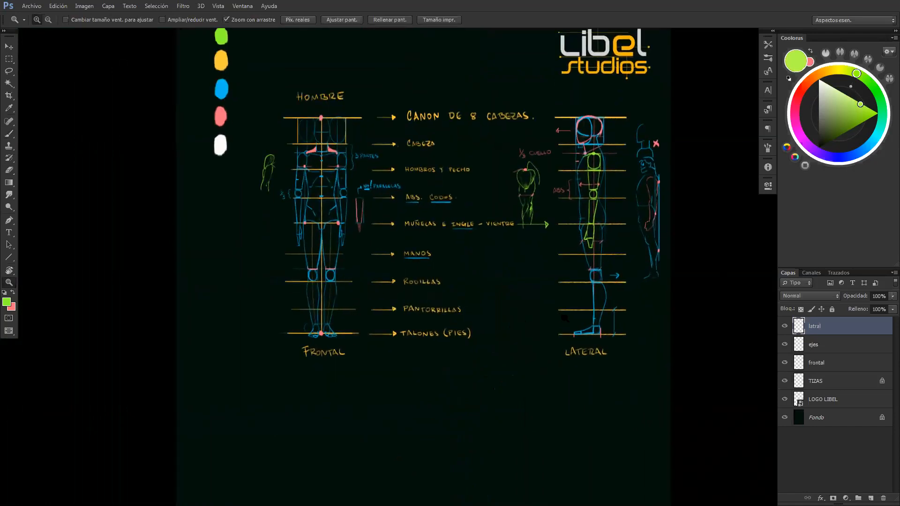
left_click_drag(565, 318, 558, 318)
left_click_drag(550, 251, 540, 294)
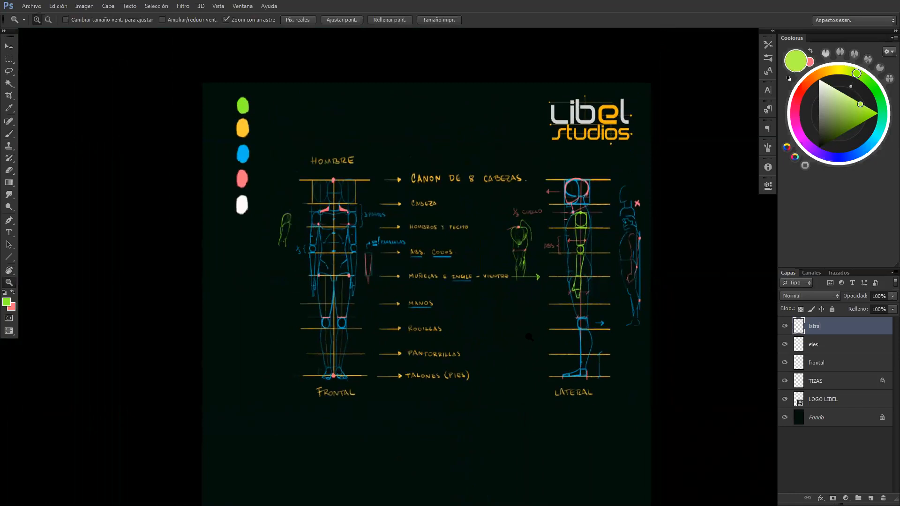
left_click_drag(529, 336, 536, 337)
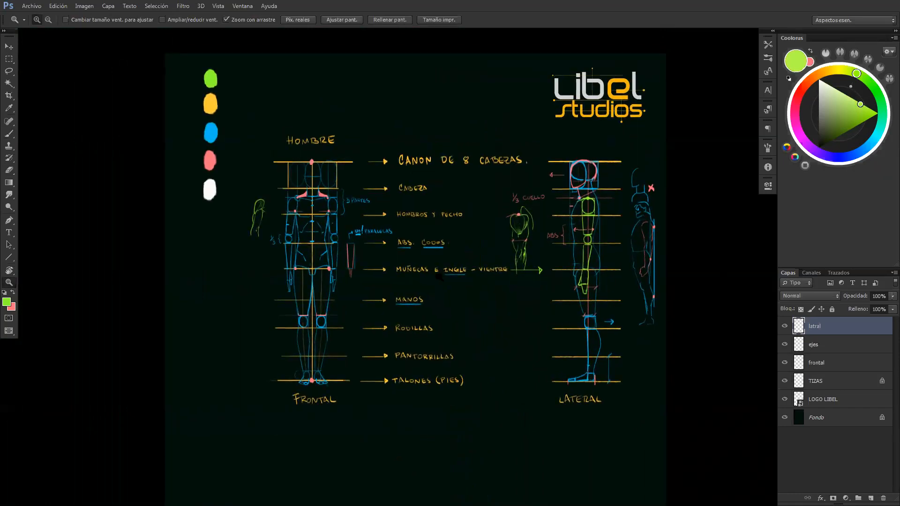
Duplicate the latral, ejes and frontal layers and group the copies
left_click_drag(441, 341, 440, 342)
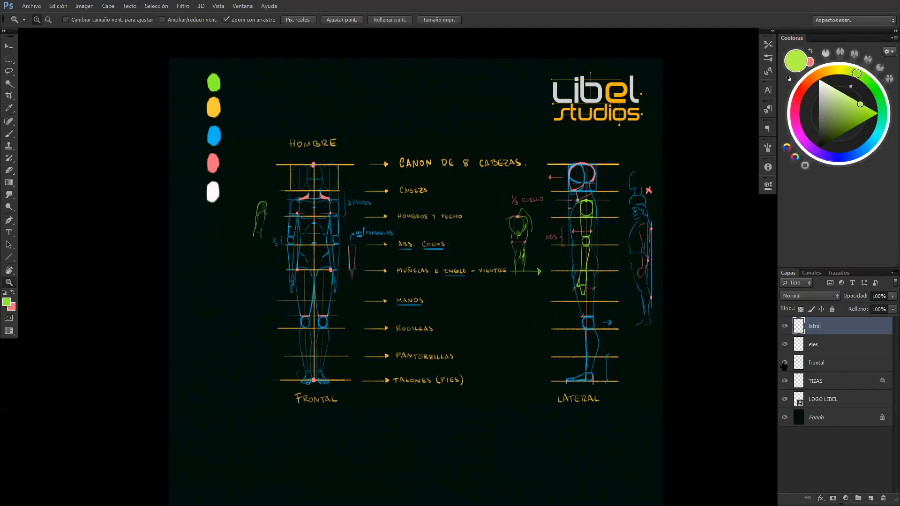
left_click(824, 366, "ctrl")
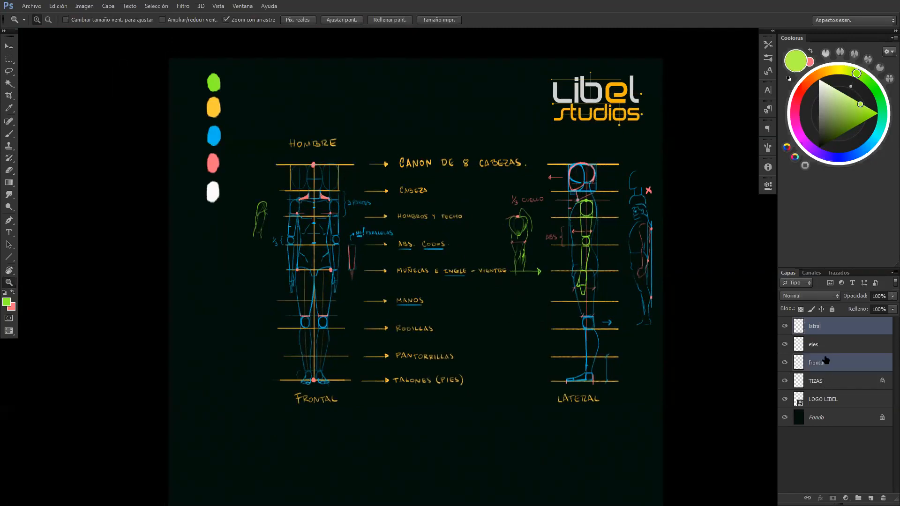
left_click(825, 351, "ctrl")
key("ctrl+j")
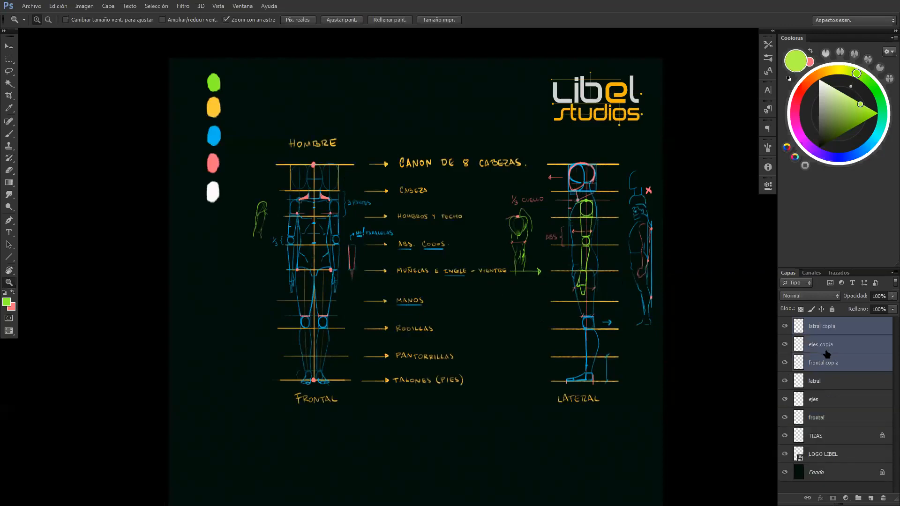
key("ctrl+g")
key("ctrl+t")
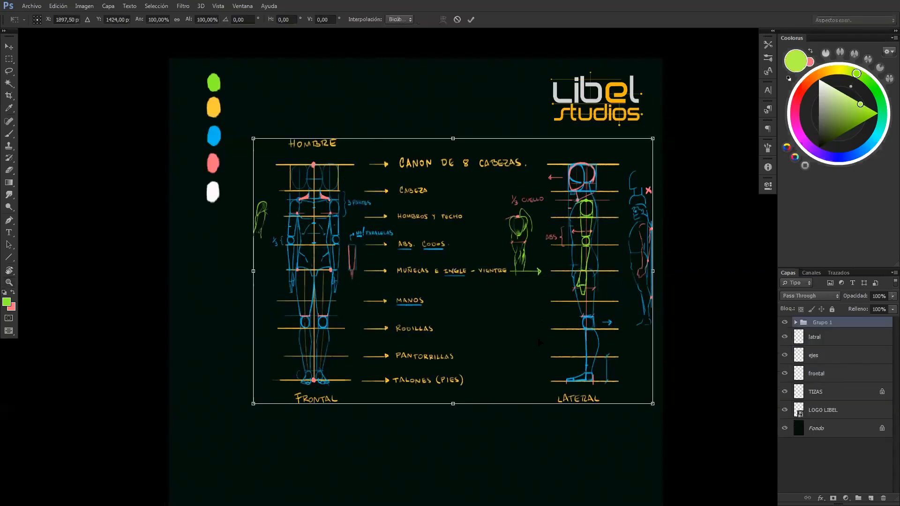
scroll(535, 310, "down", 5)
left_click_drag(518, 291, 509, 292)
key("Escape")
left_click(522, 307, "alt")
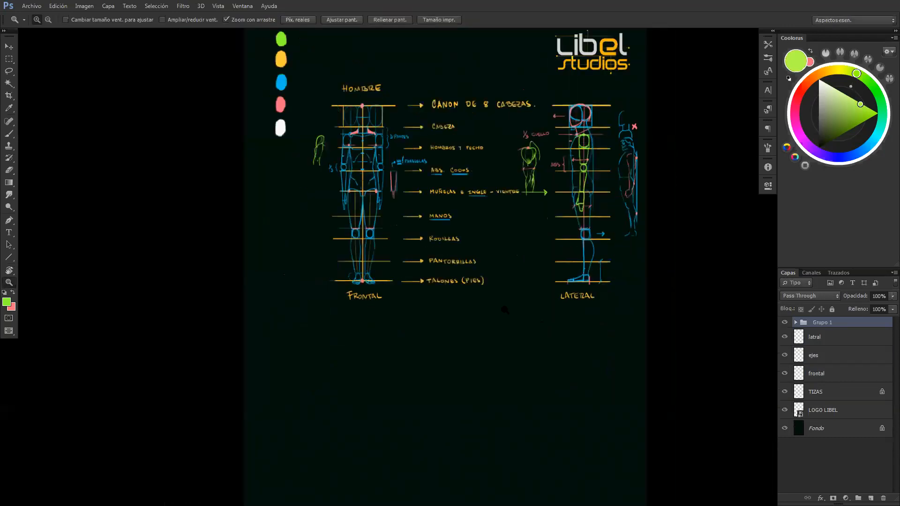
left_click(817, 341)
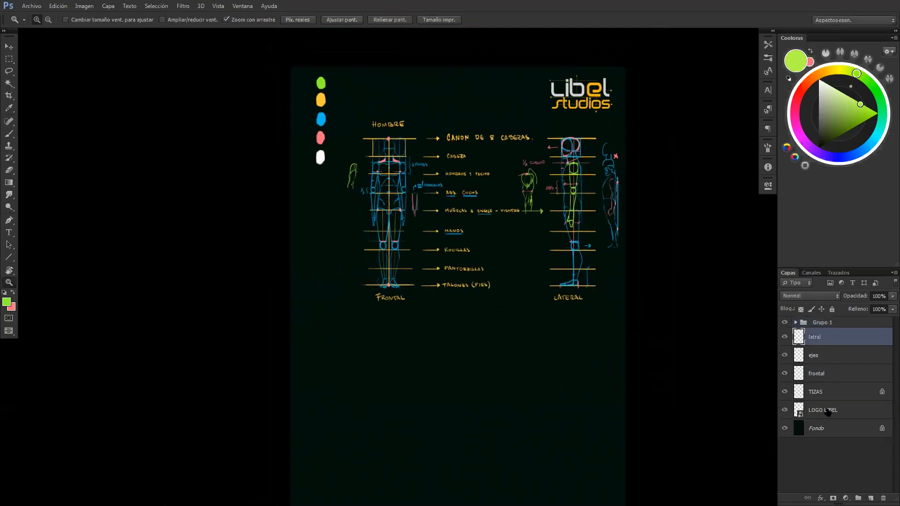
left_click(827, 410, "shift")
key("ctrl+t")
left_click_drag(578, 268, 571, 274)
key("Return")
left_click(812, 346)
left_click(784, 322)
left_click(825, 408, "shift")
key("ctrl+t")
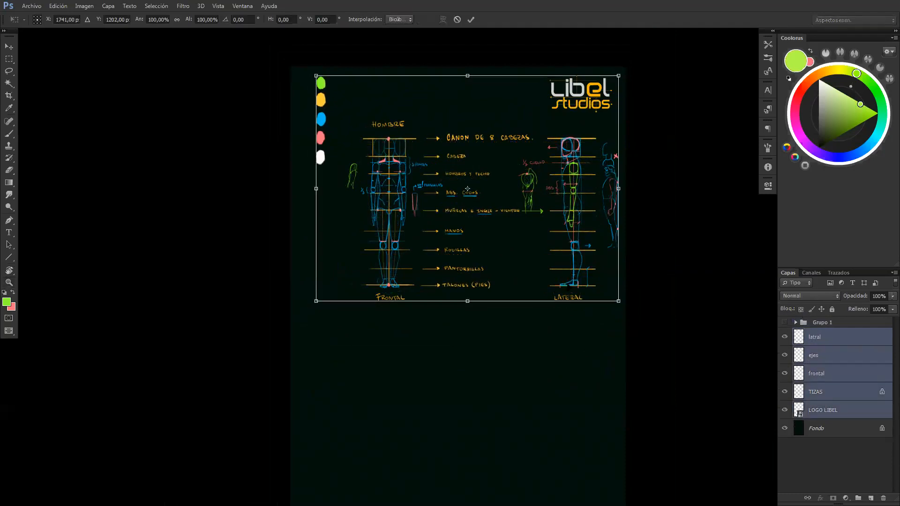
key("Escape")
left_click(785, 322)
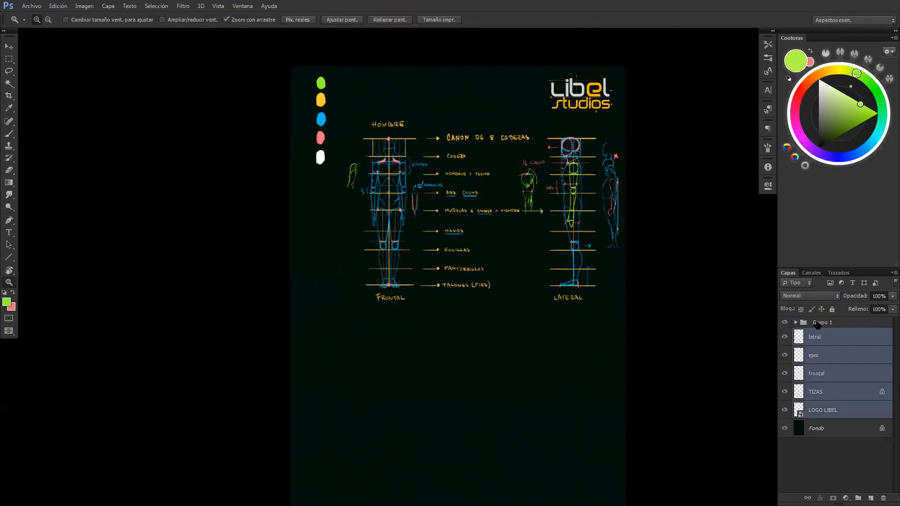
Shift the group, the latral, ejes and frontal layers and TIZAS slightly down and to the left, leaving the logo in place
left_click(825, 324, "shift")
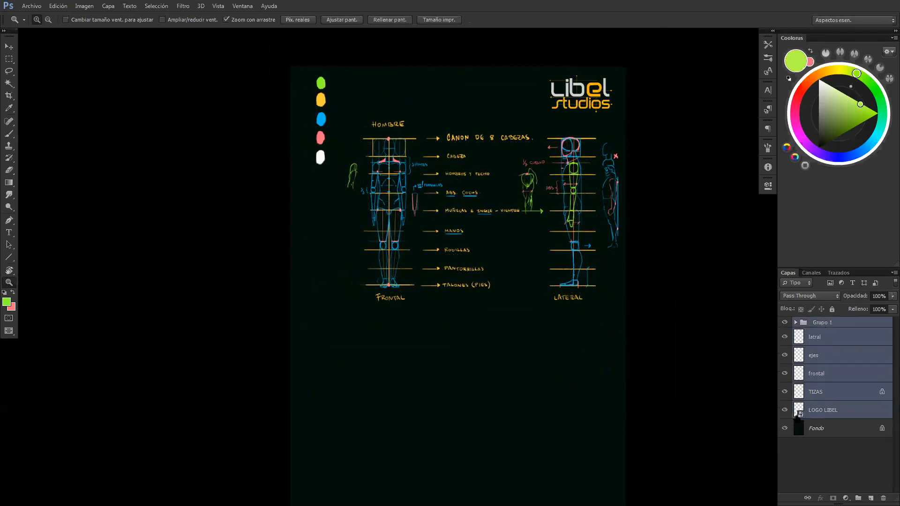
left_click(821, 414, "ctrl")
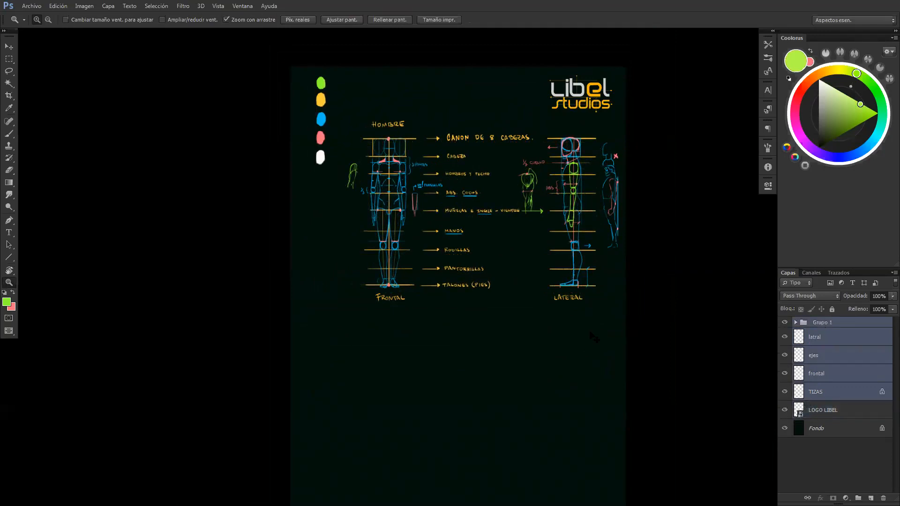
key("ctrl+t")
left_click_drag(545, 270, 531, 278)
key("Return")
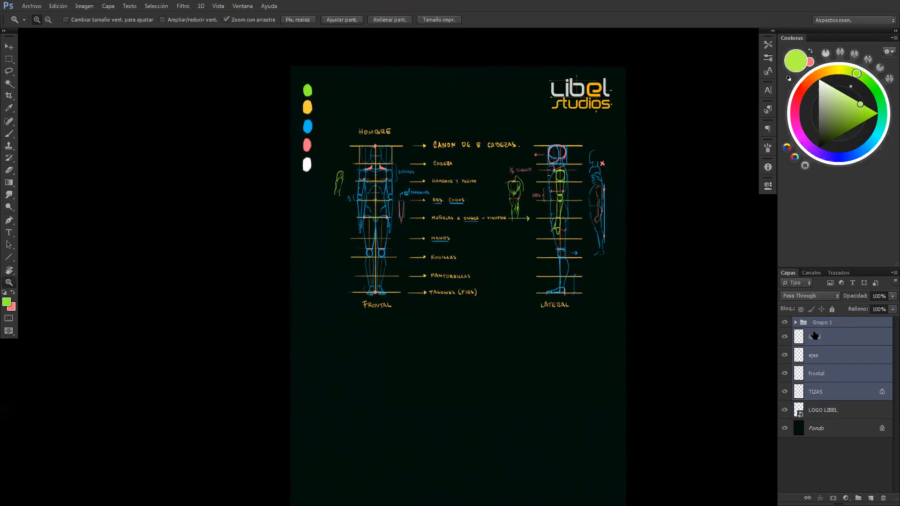
Move the grouped canon copy to the empty area below the original and lower its opacity to 15%
left_click(810, 324)
key("ctrl+alt+t")
left_click_drag(536, 226, 568, 335)
key("space")
key("Return")
left_click_drag(859, 301, 819, 305)
left_click(816, 323)
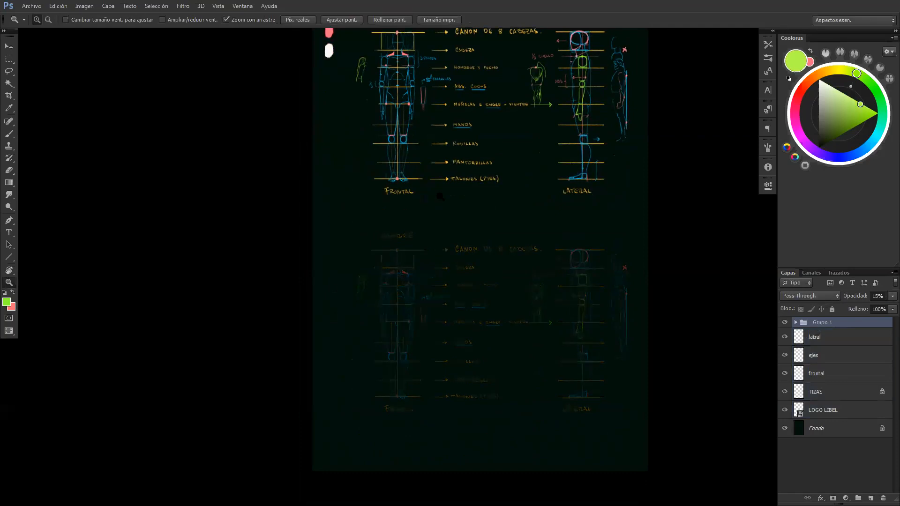
On a new layer, draw a yellow horizontal line over the faded front figure's crown guide
left_click(871, 499)
key("b")
left_click_drag(473, 187, 466, 294)
left_click(322, 99, "alt")
key("z")
left_click_drag(392, 395, 452, 395)
left_click_drag(451, 320, 520, 266)
mouse_move(513, 307)
left_mouse_down()
mouse_move(493, 309)
mouse_move(501, 309)
left_mouse_up()
key("b")
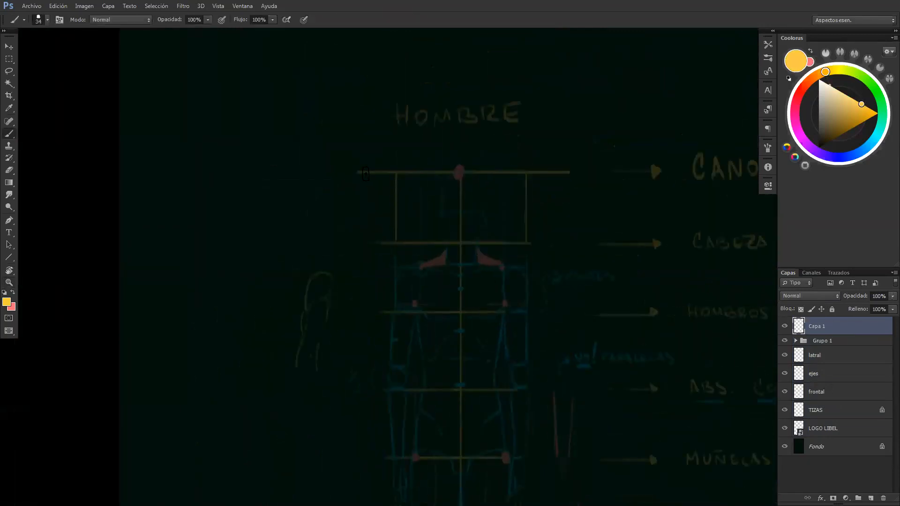
left_click_drag(362, 171, 527, 169)
left_click_drag(532, 170, 366, 181)
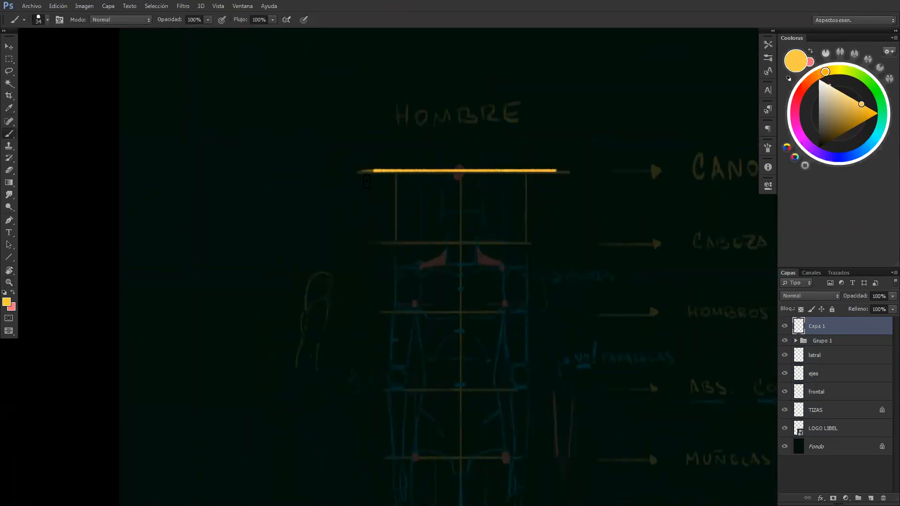
Copy the yellow crown line down onto the faded CABEZA guide
key("m")
scroll(547, 196, "down", 1)
mouse_move(573, 151)
left_mouse_down()
mouse_move(500, 194)
mouse_move(362, 194)
left_mouse_up()
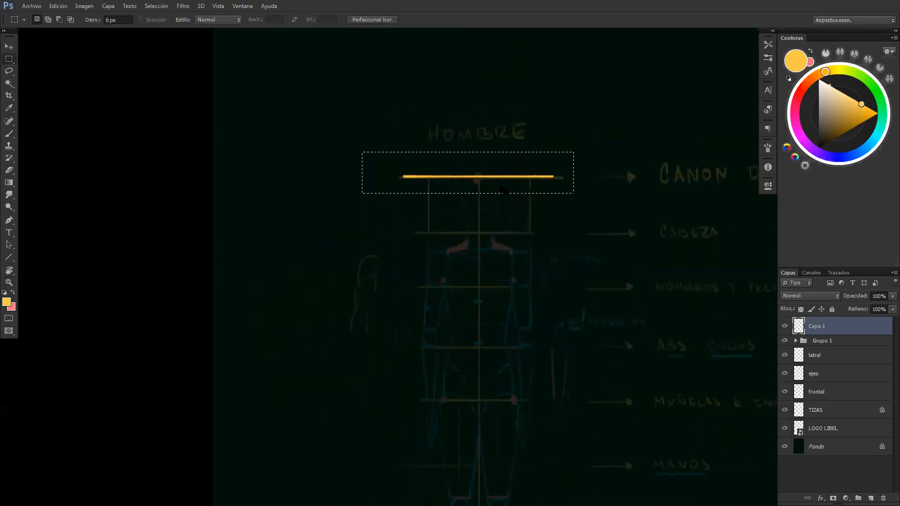
left_click_drag(525, 178, 546, 238)
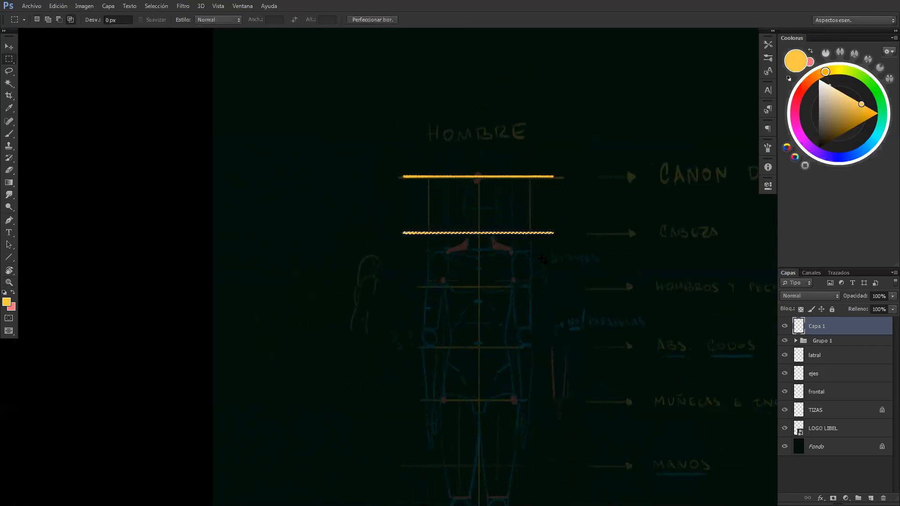
right_click(541, 272)
key("Escape")
left_click(541, 264)
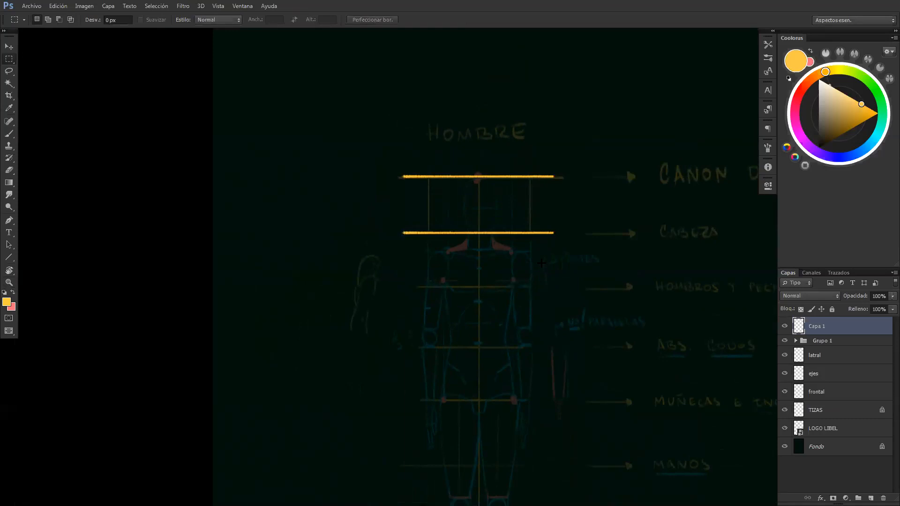
Copy the yellow line down to the chest, elbows and wrists divisions of the faded front figure
left_click_drag(561, 224, 360, 247)
left_click_drag(528, 239, 527, 295)
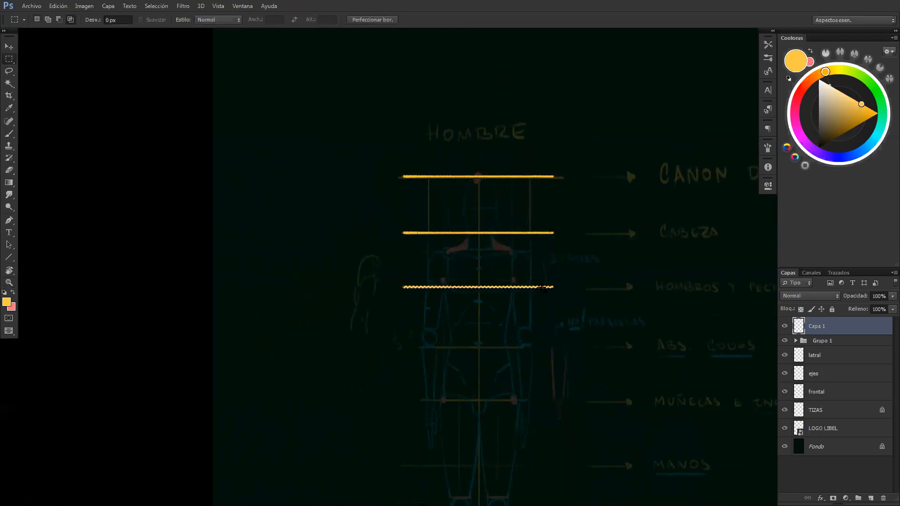
left_click_drag(543, 288, 539, 355)
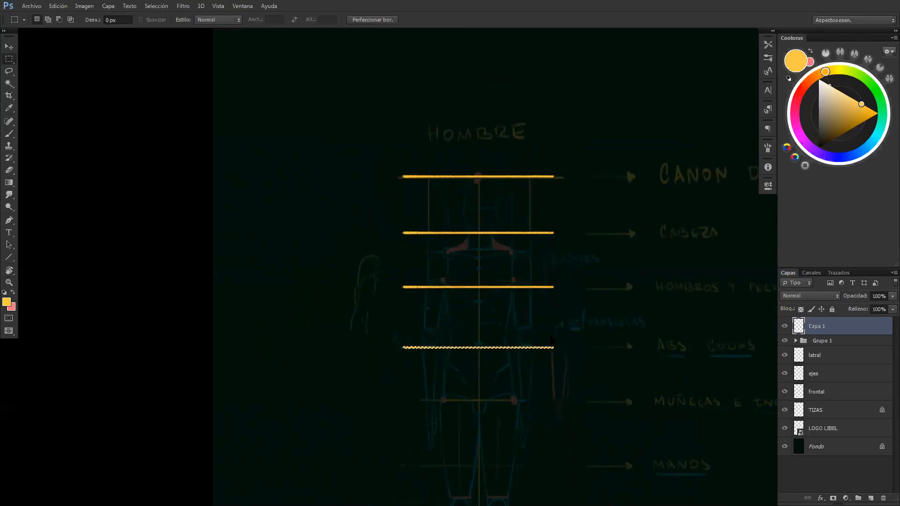
left_click_drag(626, 164, 586, 61)
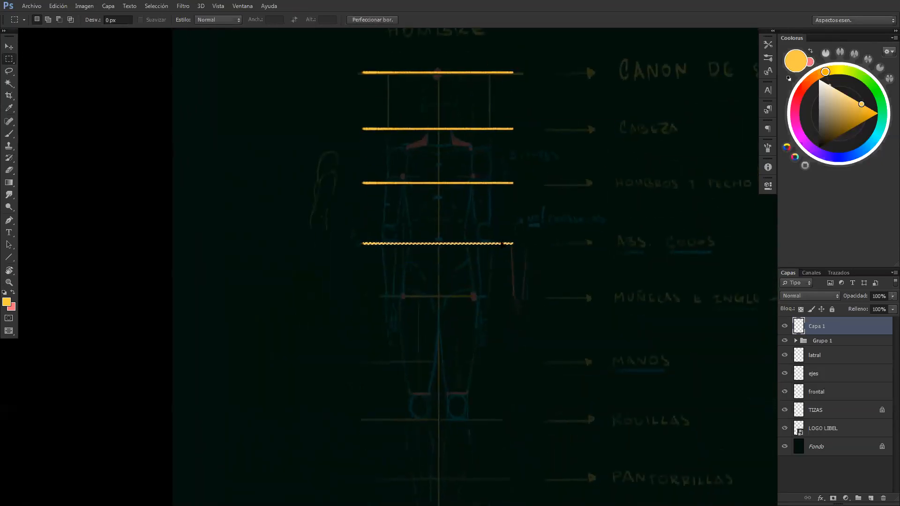
left_click_drag(503, 248, 470, 315)
key("ctrl+d")
Copy the upper division lines as a block below the wrists line to form the lower four head divisions
key("z")
left_click_drag(470, 320, 452, 337)
key("m")
left_click_drag(526, 130, 337, 337)
left_click_drag(450, 286, 413, 239)
left_click_drag(434, 98, 433, 228)
left_click_drag(436, 166, 443, 269)
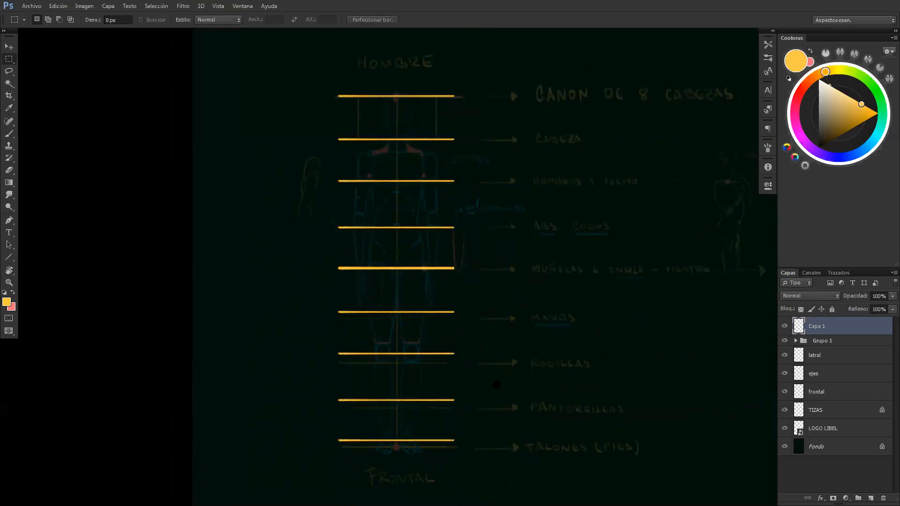
Try to stretch only the lower division lines, from the wrists line down, to reach the heels guide
scroll(480, 328, "down", 3)
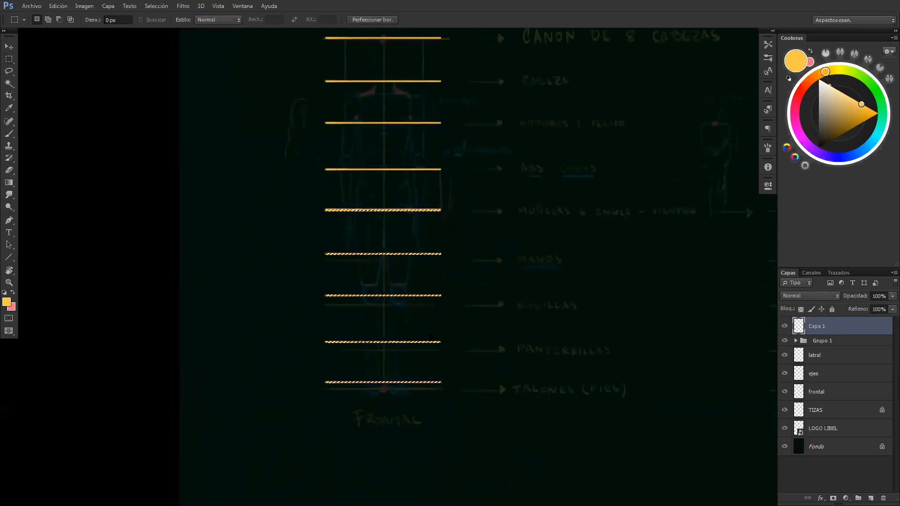
key("ctrl+t")
left_click_drag(383, 383, 383, 392)
key("Return")
key("ctrl+d")
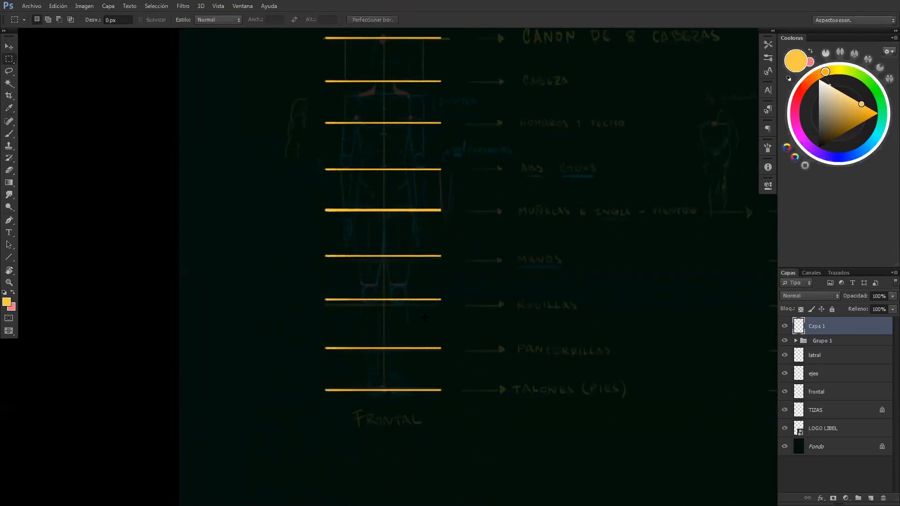
key("z")
left_click_drag(448, 304, 436, 314)
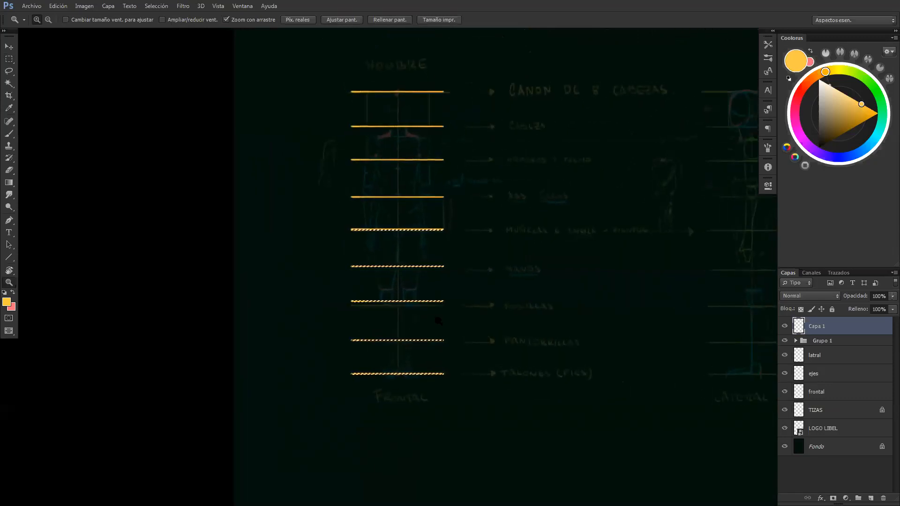
key("ctrl+d")
Stretch the whole set of division lines to 102.31% height to reach the heels guide, and rename their layer ejes
key("ctrl+t")
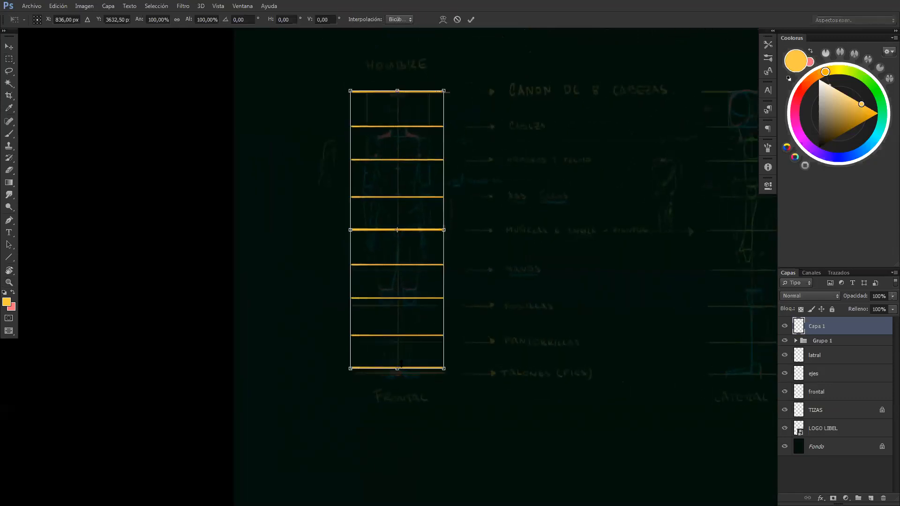
left_click_drag(397, 369, 397, 375)
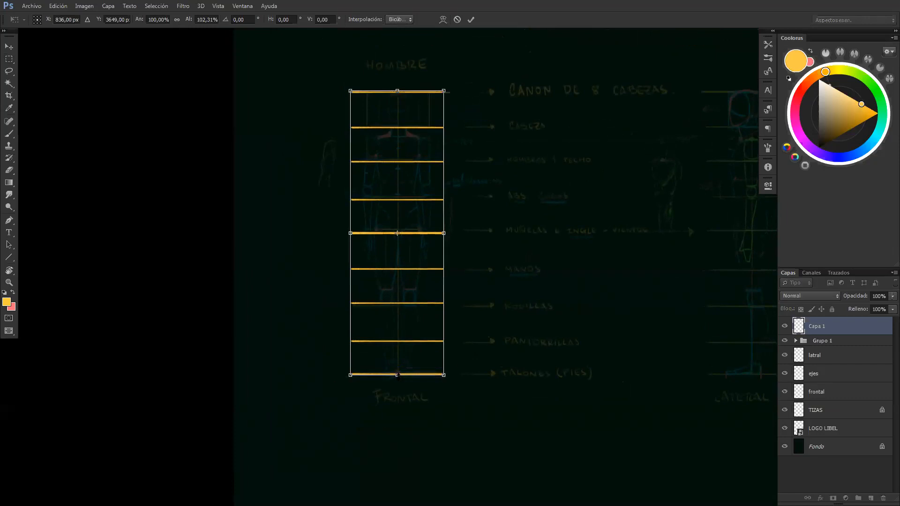
key("Return")
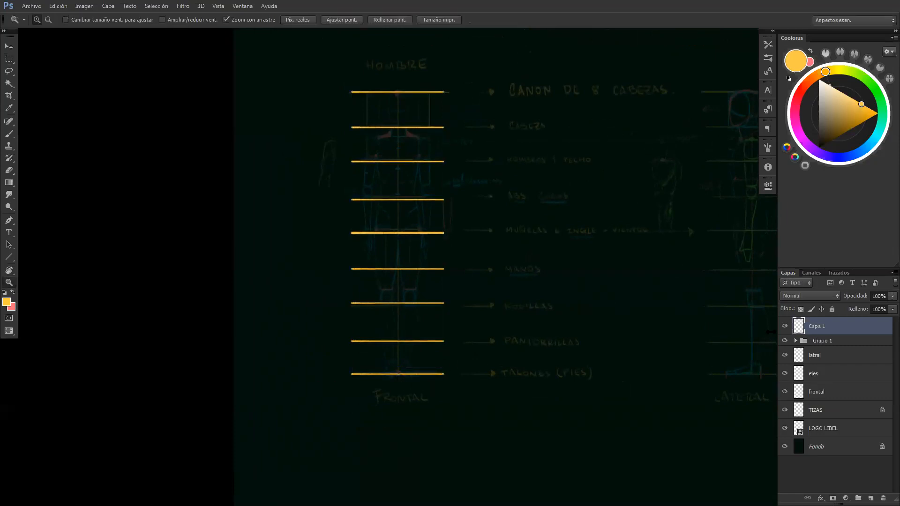
double_click(817, 326)
type("ejes")
key("Return")
Add a new layer above the division lines and prepare a white brush of size 24
left_click_drag(367, 112, 400, 122)
key("b")
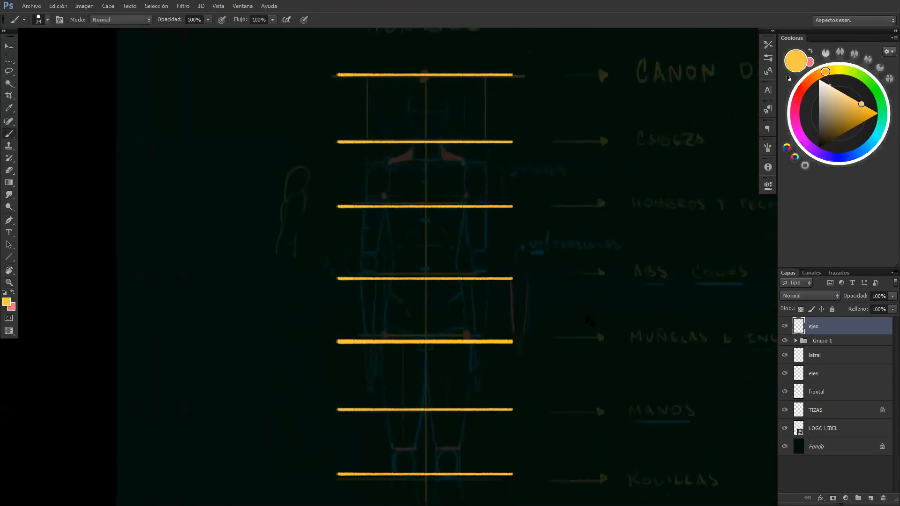
key("ctrl+shift+alt+n")
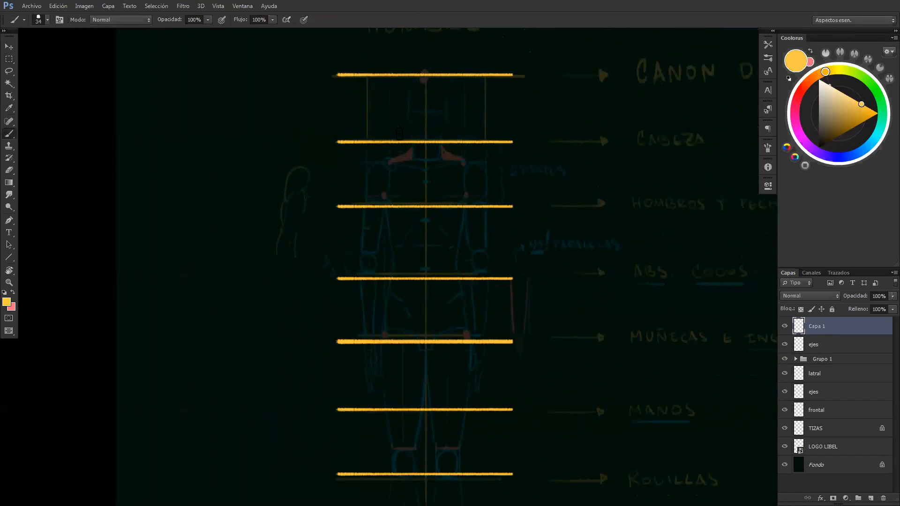
left_click(824, 99)
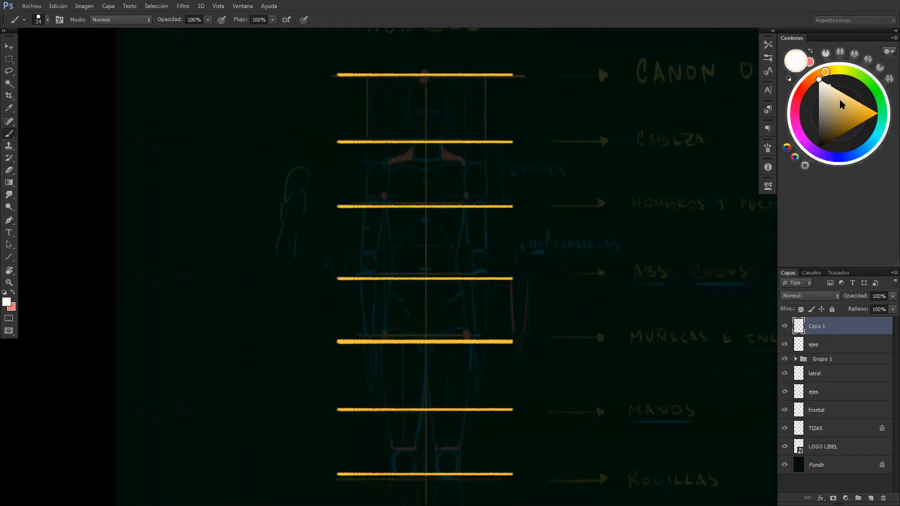
left_click_drag(296, 31, 422, 369)
mouse_move(410, 118)
left_mouse_down()
mouse_move(400, 331)
mouse_move(328, 237)
mouse_move(244, 28)
left_mouse_up()
left_click_drag(382, 379, 406, 183)
right_click(406, 183, "alt")
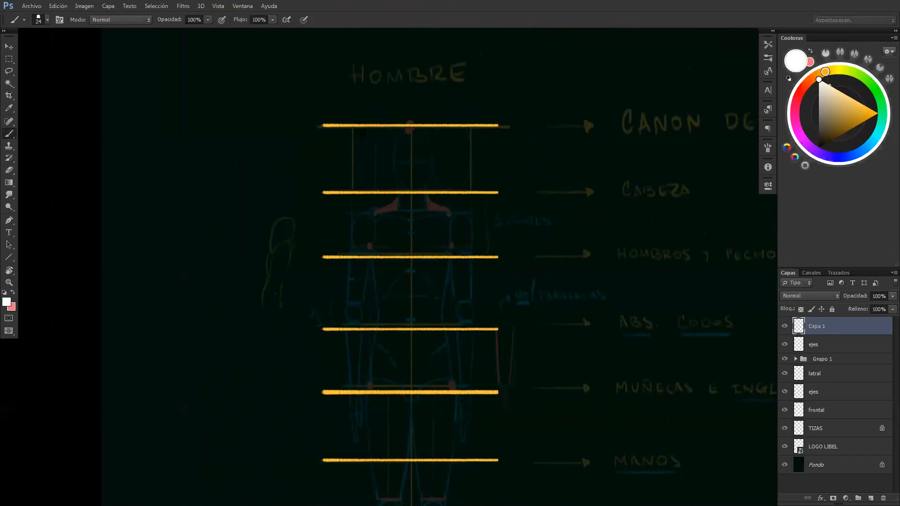
Try to draw white vertical lines in the head row, at the figure's left edge and on the central axis
mouse_move(351, 125)
left_mouse_down()
mouse_move(351, 194)
mouse_move(351, 125)
left_mouse_up()
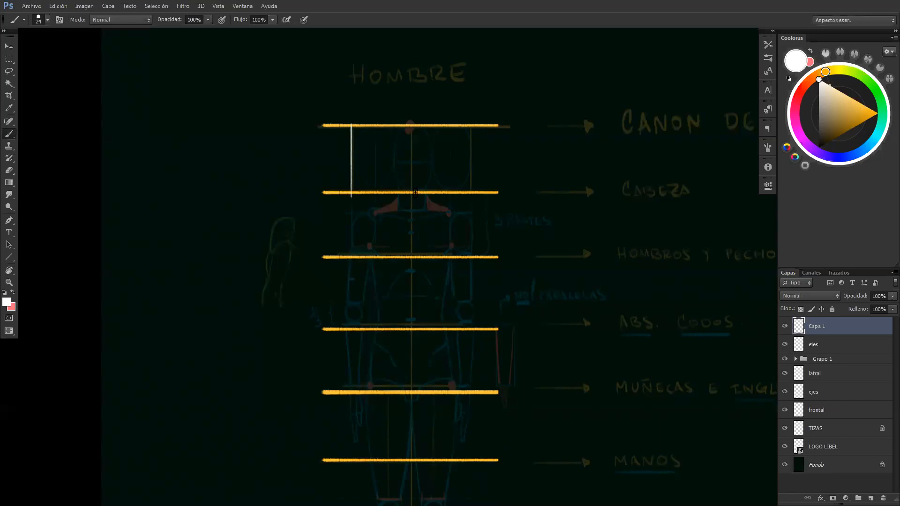
mouse_move(411, 192)
left_mouse_down()
mouse_move(410, 128)
mouse_move(408, 189)
left_mouse_up()
left_click_drag(423, 178, 394, 148)
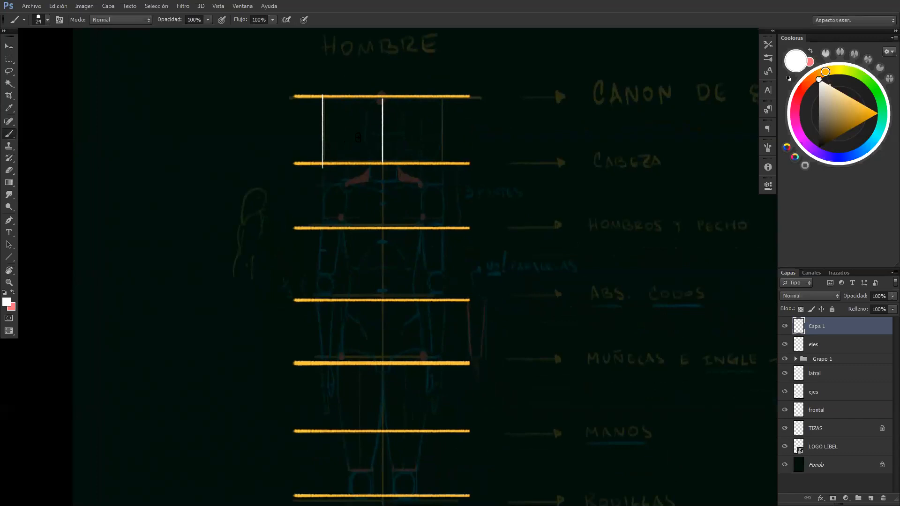
key("ctrl+alt+z")
key("ctrl+alt+z")
Draw two side-by-side white head ovals in the head row, one on each side of the central axis
left_click_drag(382, 113, 348, 110)
mouse_move(364, 162)
left_mouse_down()
mouse_move(376, 159)
mouse_move(379, 95)
left_mouse_up()
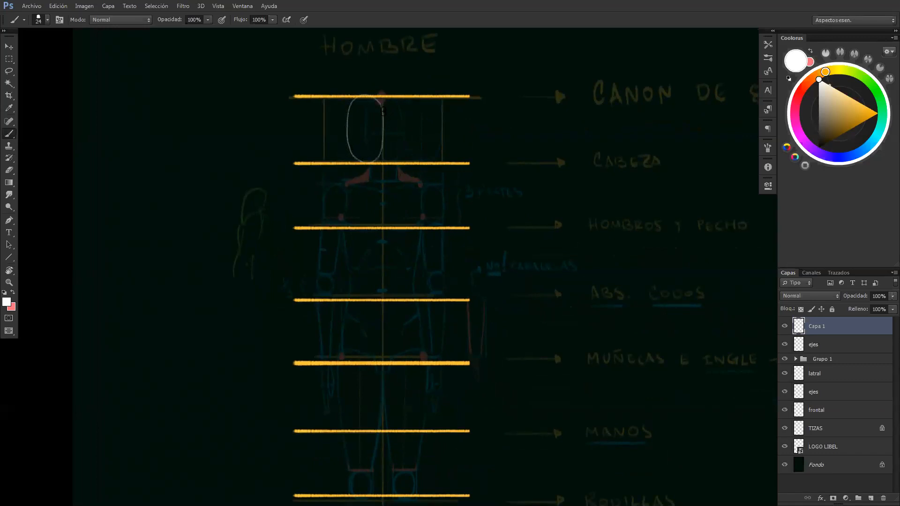
mouse_move(388, 150)
left_mouse_down()
mouse_move(420, 146)
mouse_move(417, 107)
mouse_move(404, 96)
mouse_move(363, 115)
mouse_move(355, 157)
left_mouse_up()
Draw white vertical lines through both head ovals and just outside them, continuing the outer pair down to the shoulders and chest line
left_click_drag(334, 97, 336, 162)
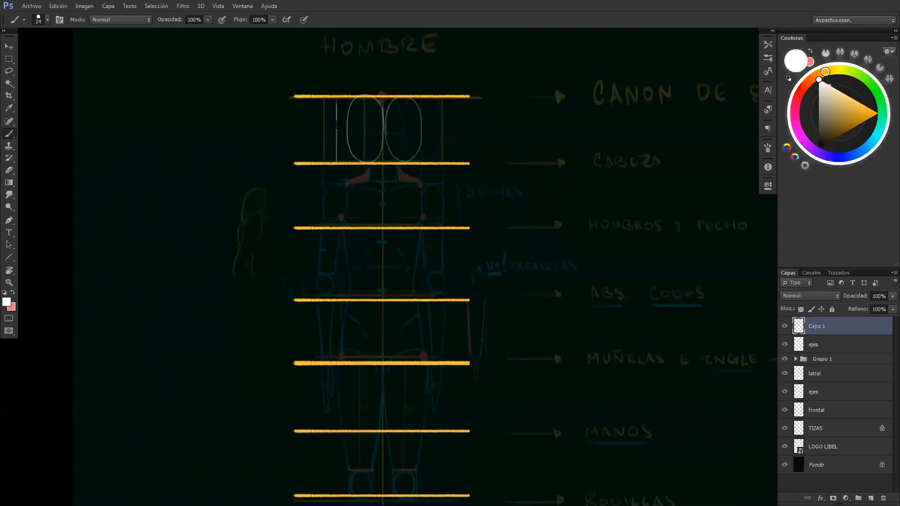
left_click_drag(401, 110, 403, 161)
key("ctrl+z")
left_click_drag(429, 97, 430, 162)
key("ctrl+z")
key("ctrl+z")
left_click_drag(337, 196, 338, 221)
left_click_drag(430, 175, 429, 227)
left_click_drag(336, 221, 337, 226)
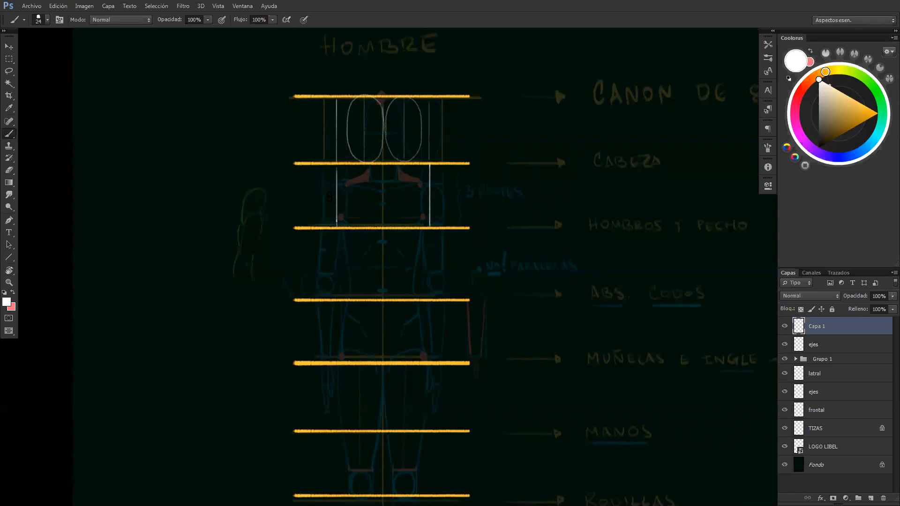
Try to extend the left shoulder-width line down to the wrists line and mark its end
left_click_drag(336, 227, 336, 361)
left_click(334, 361)
key("ctrl+alt+z")
key("ctrl+alt+z")
key("ctrl+alt+z")
key("ctrl+alt+z")
key("ctrl+alt+z")
key("ctrl+shift+z")
key("ctrl+shift+z")
Shift the two white shoulder-width lines slightly outward, away from the central axis
key("m")
mouse_move(333, 84)
left_mouse_down()
mouse_move(343, 81)
mouse_move(343, 228)
mouse_move(333, 219)
left_mouse_up()
key("ctrl+d")
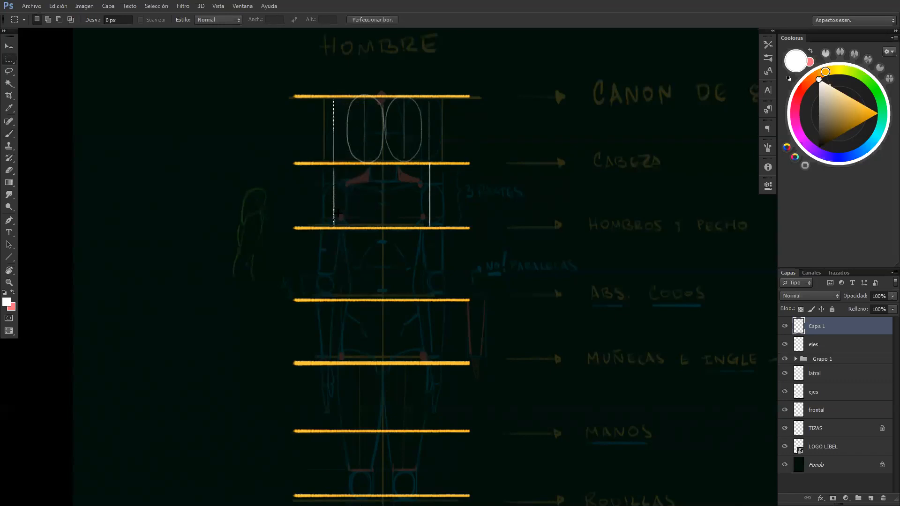
mouse_move(426, 95)
left_mouse_down()
mouse_move(441, 223)
mouse_move(441, 230)
mouse_move(432, 222)
mouse_move(432, 368)
left_mouse_up()
key("ctrl+d")
Extend both shoulder-width lines down to the wrists line and mark their ends with white dots
key("b")
left_click_drag(332, 228, 333, 368)
left_click(332, 364)
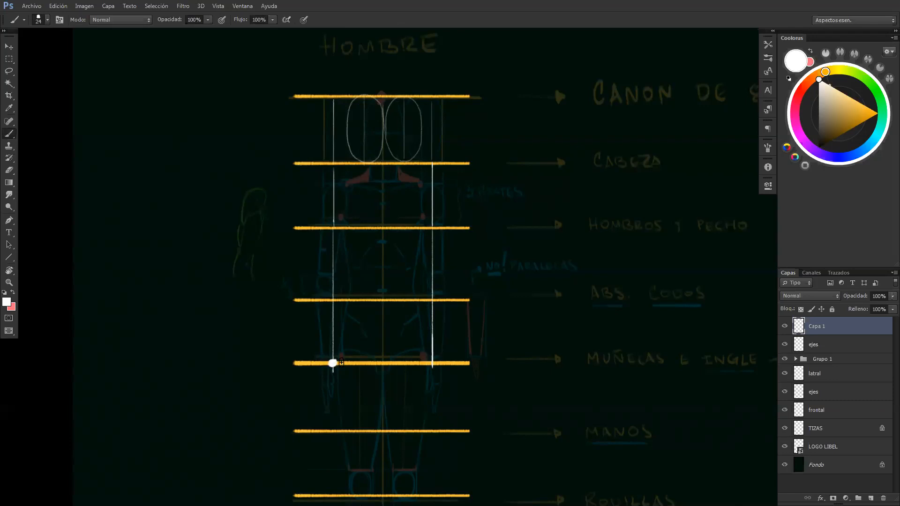
left_click(432, 362)
Pick blue as the drawing colour and move the TIZAS colour swatches straight down beside the second canon
left_click_drag(262, 92, 356, 338)
left_click_drag(268, 281, 216, 450)
left_click_drag(282, 155, 250, 397)
left_click(209, 58, "alt")
left_click_drag(343, 262, 274, 18)
left_click_drag(424, 422, 443, 64)
left_click_drag(395, 229, 324, 230)
left_click_drag(460, 156, 449, 315)
left_click(799, 430)
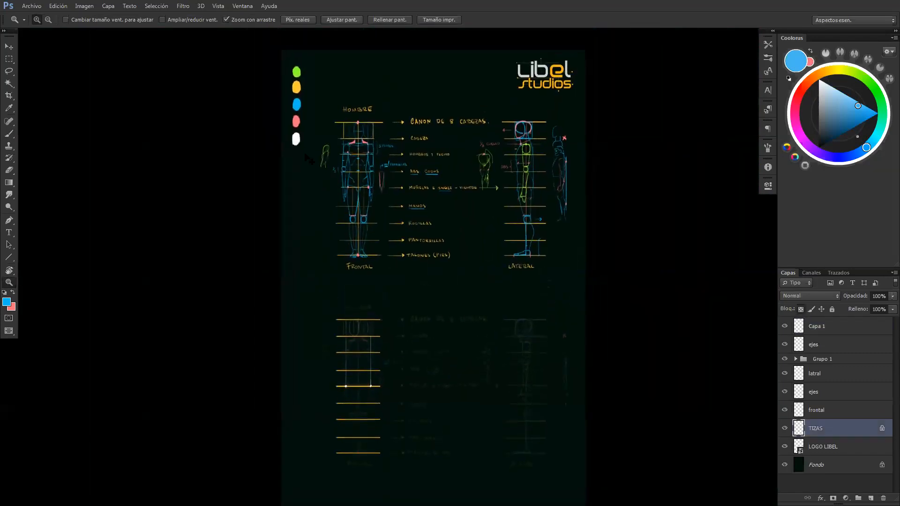
key("ctrl+t")
left_click_drag(317, 105, 317, 359)
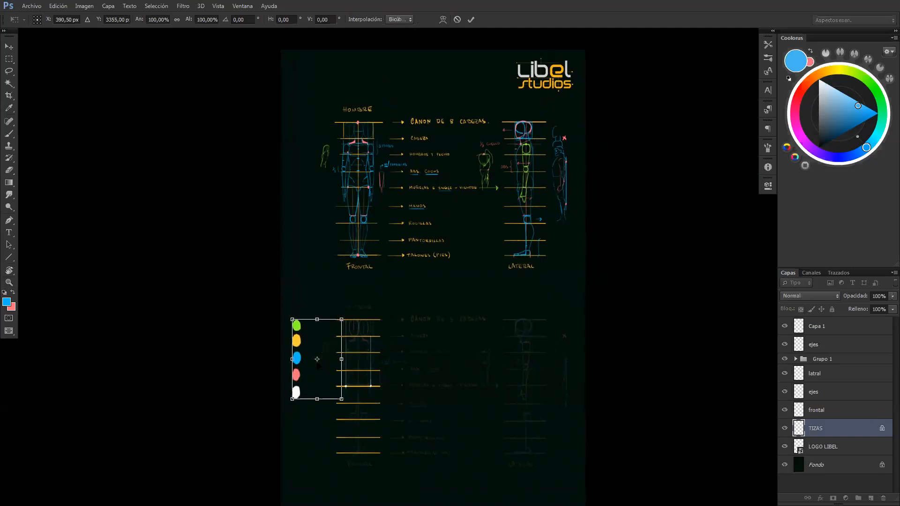
key("Return")
On layer Capa 1, draw the blue head oval centred on the axis between the top two division lines
key("z")
left_click_drag(377, 368, 415, 347)
left_click_drag(415, 347, 421, 175)
left_click(817, 330)
key("b")
left_click_drag(356, 207, 336, 242)
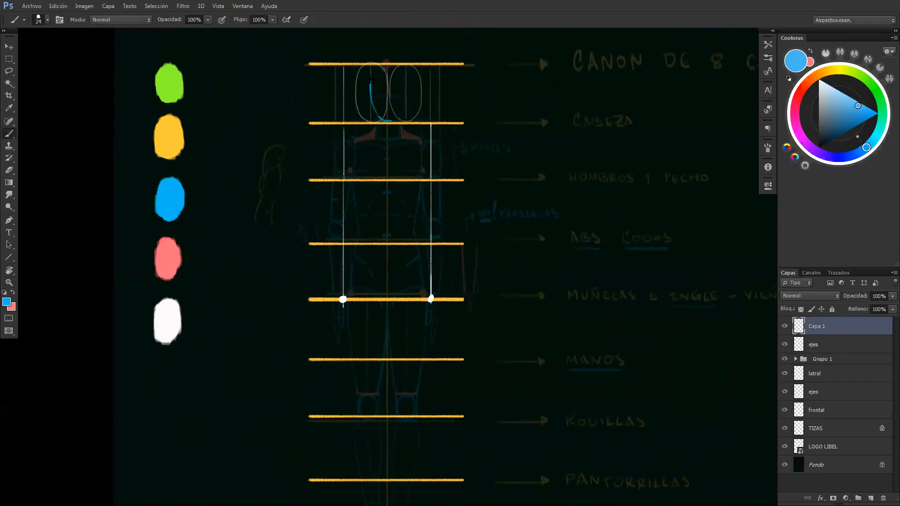
mouse_move(377, 70)
left_mouse_down()
mouse_move(391, 66)
mouse_move(404, 82)
mouse_move(392, 64)
mouse_move(373, 70)
mouse_move(381, 116)
left_mouse_up()
Draw blue shoulder ovals inside the two shoulder-width lines and clean up the right one's inner edge
mouse_move(344, 173)
left_mouse_down()
mouse_move(357, 178)
mouse_move(343, 159)
mouse_move(350, 144)
mouse_move(362, 151)
left_mouse_up()
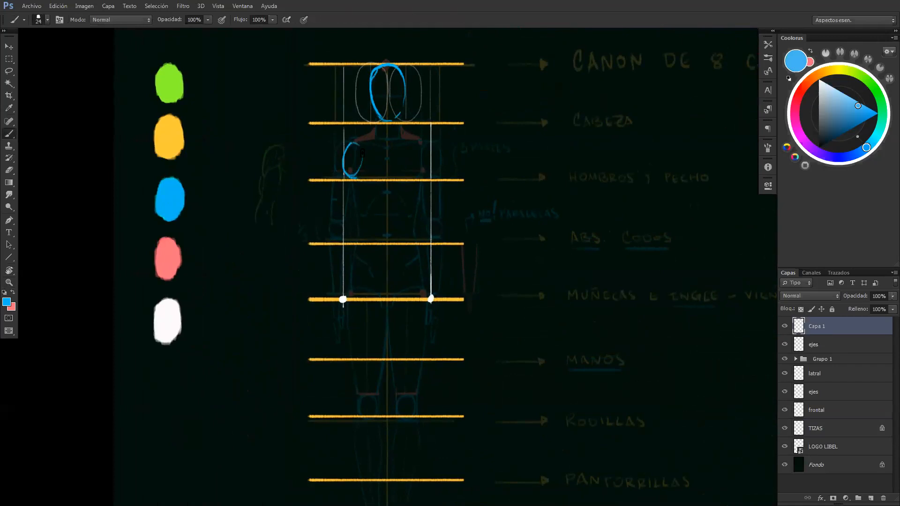
mouse_move(423, 143)
left_mouse_down()
mouse_move(425, 173)
mouse_move(413, 160)
mouse_move(422, 178)
mouse_move(421, 146)
left_mouse_up()
key("e")
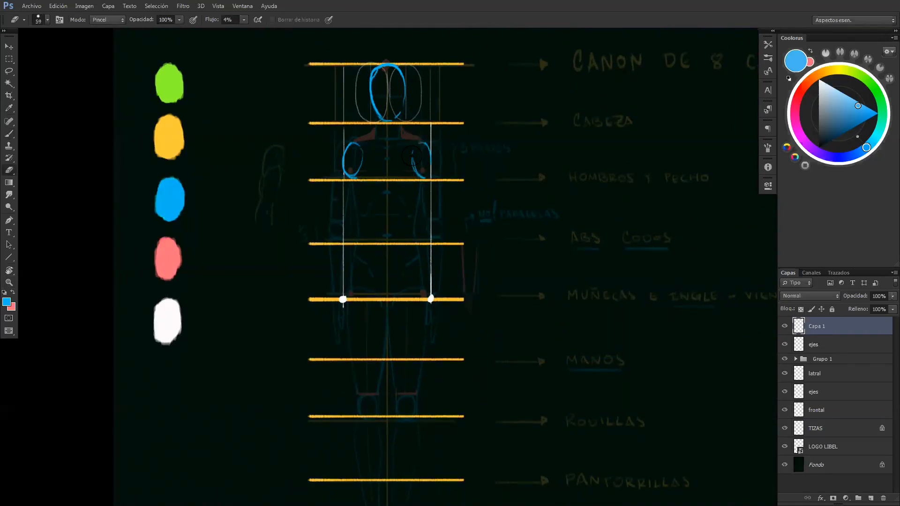
key("b")
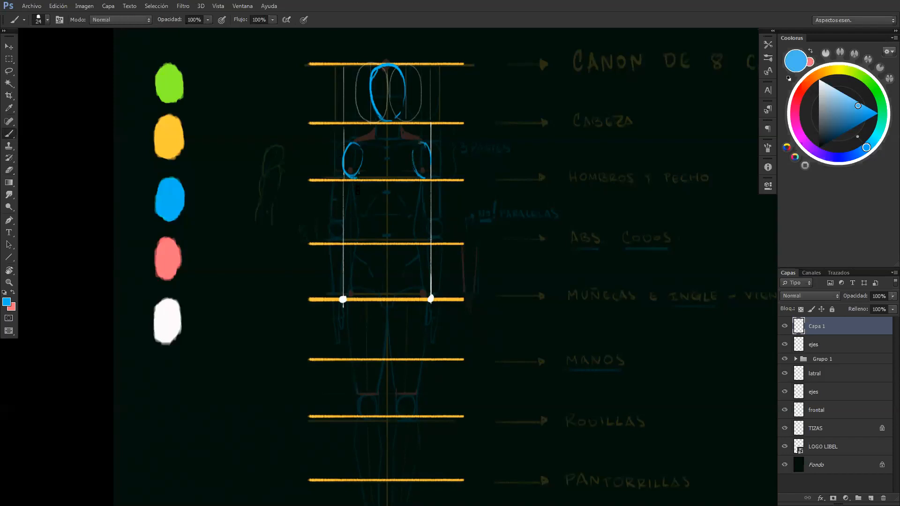
Draw the blue sides of the upper torso, tapering from the shoulder ovals toward the waist
left_click_drag(355, 182, 359, 212)
left_click_drag(355, 174, 361, 215)
left_click_drag(418, 179, 414, 213)
left_click_drag(356, 184, 363, 219)
key("ctrl+z")
left_click_drag(355, 174, 360, 217)
Draw the curved blue hip line between the two white dots and check it with the Grupo 1 guide hidden and shown
mouse_move(380, 298)
left_mouse_down()
mouse_move(392, 298)
mouse_move(353, 289)
mouse_move(383, 297)
left_mouse_up()
key("ctrl+z")
mouse_move(364, 291)
left_mouse_down()
mouse_move(402, 283)
mouse_move(395, 297)
mouse_move(430, 295)
left_mouse_up()
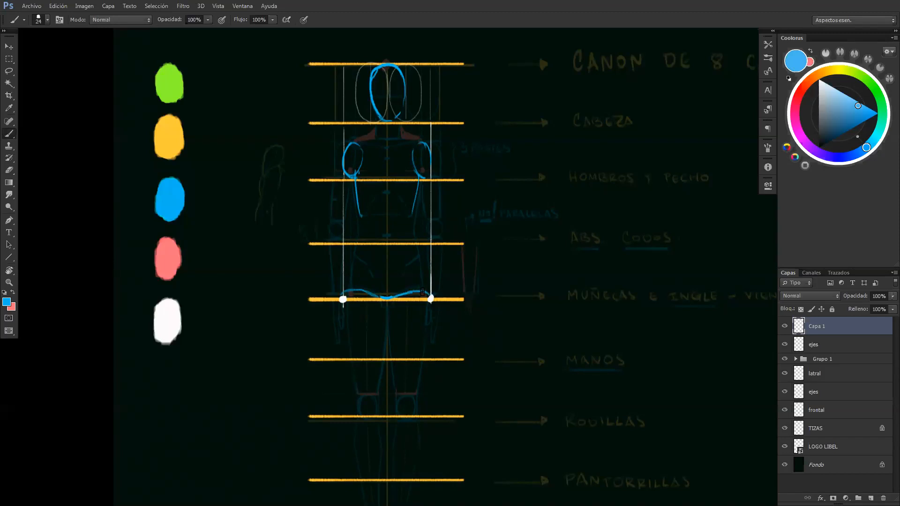
left_click(784, 360)
left_click(785, 359)
Draw a yellow vertical central axis from the top of the head down to the heels line
key("ctrl+minus")
key("x")
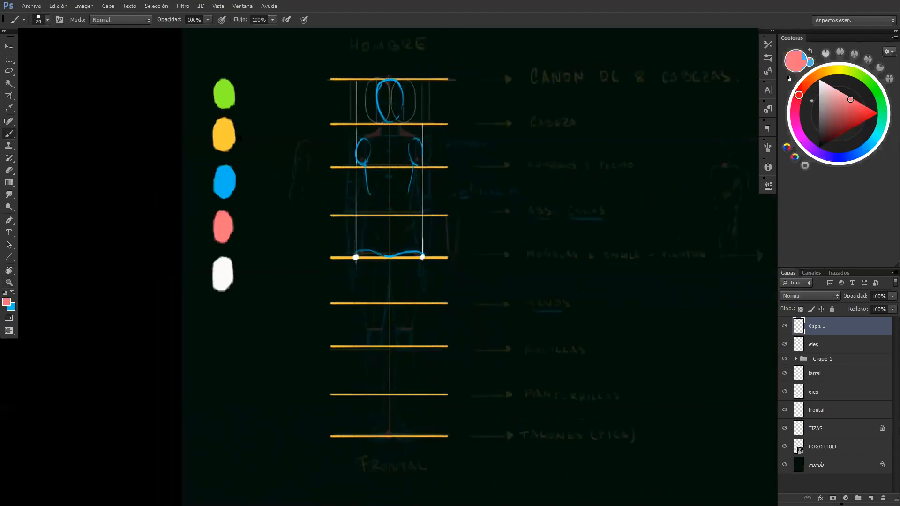
left_click(225, 132, "alt")
left_click_drag(389, 80, 393, 430)
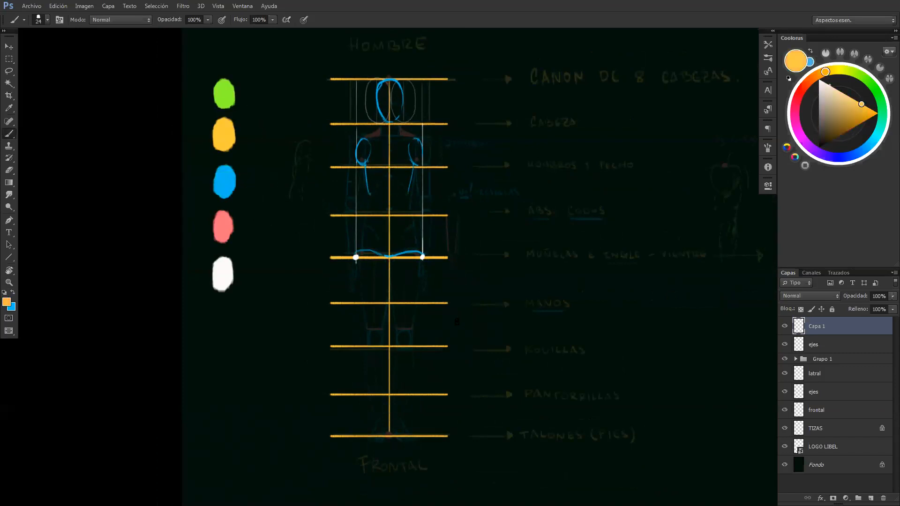
Draw the blue hip contours on both sides, curving from the white dots up to the waist
key("x")
left_click(378, 279, "ctrl")
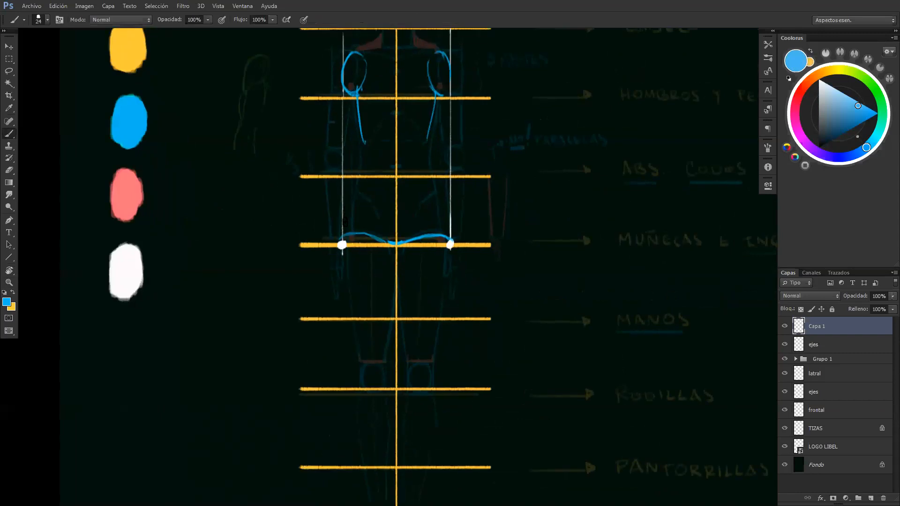
left_click_drag(344, 233, 348, 196)
left_click_drag(440, 188, 449, 229)
mouse_move(349, 199)
left_mouse_down()
mouse_move(363, 141)
mouse_move(360, 162)
mouse_move(363, 142)
left_mouse_up()
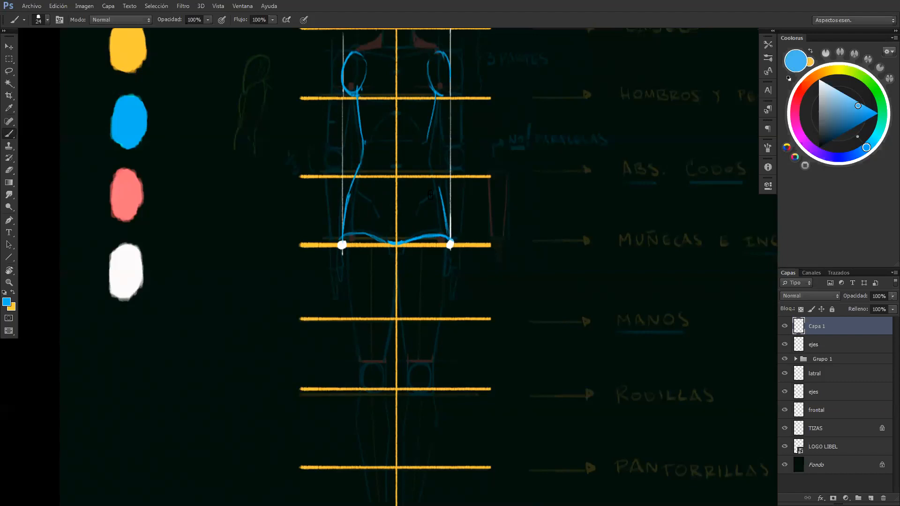
mouse_move(440, 187)
left_mouse_down()
mouse_move(425, 139)
mouse_move(428, 166)
left_mouse_up()
Draw pink arrows along both hip contours, pointing up from the wrists line to the waist
key("x")
left_click(138, 187, "alt")
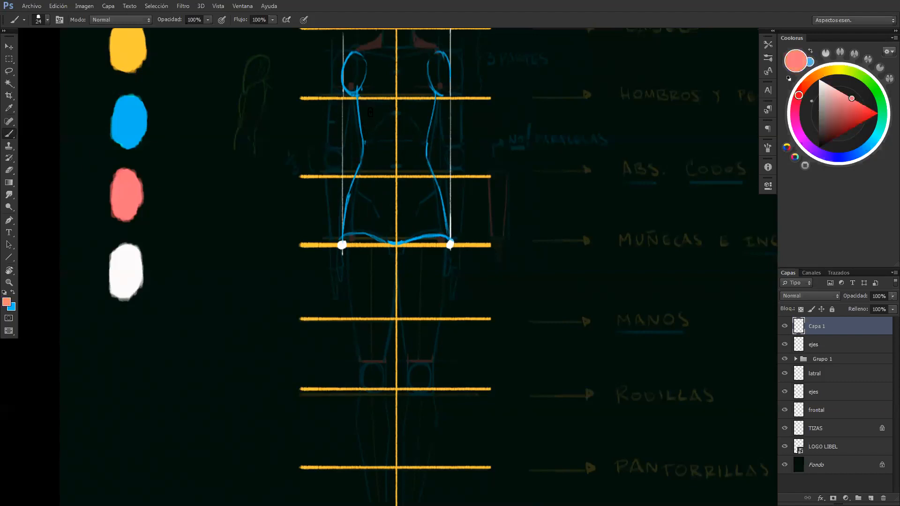
mouse_move(366, 97)
left_mouse_down()
mouse_move(379, 175)
mouse_move(359, 221)
left_mouse_up()
key("ctrl+z")
mouse_move(333, 244)
left_mouse_down()
mouse_move(349, 179)
mouse_move(335, 207)
mouse_move(358, 151)
left_mouse_up()
key("ctrl+z")
left_click_drag(431, 150, 459, 243)
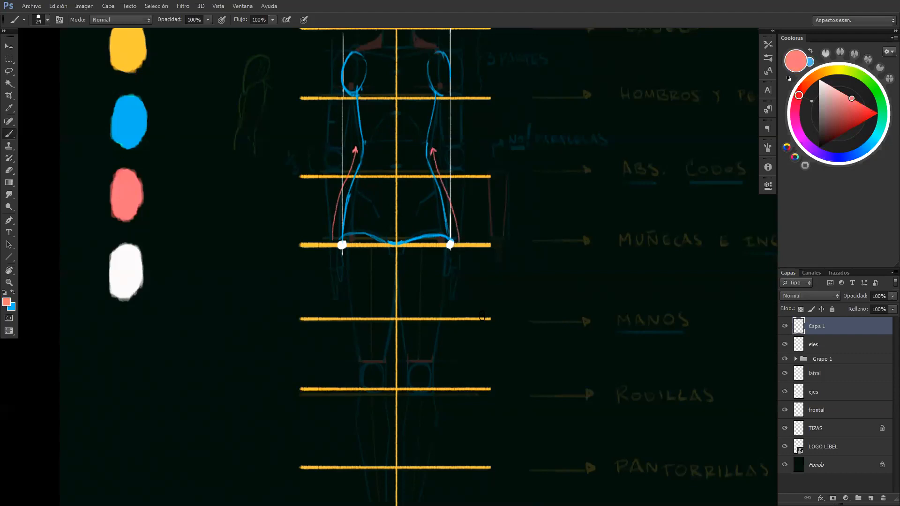
Sketch a pink waist-and-hip contour beside the figure's left side, with a mark at the waist point
left_click_drag(276, 238, 291, 181)
left_click_drag(309, 172, 310, 172)
key("ctrl+z")
left_click_drag(303, 149, 295, 111)
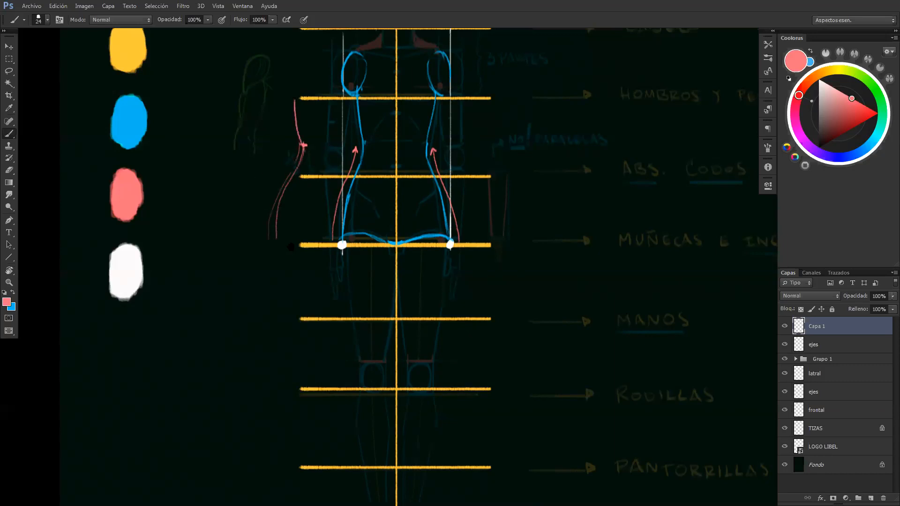
scroll(291, 247, "down", 3)
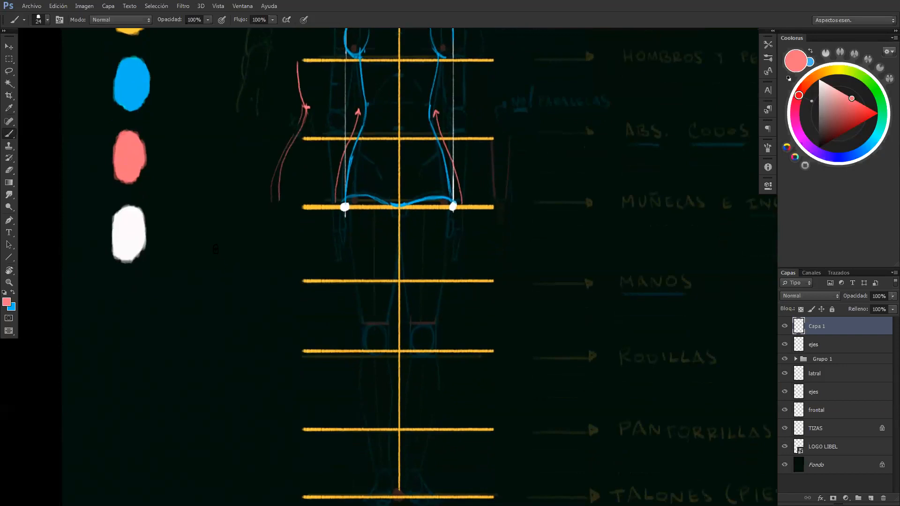
scroll(295, 223, "up", 2)
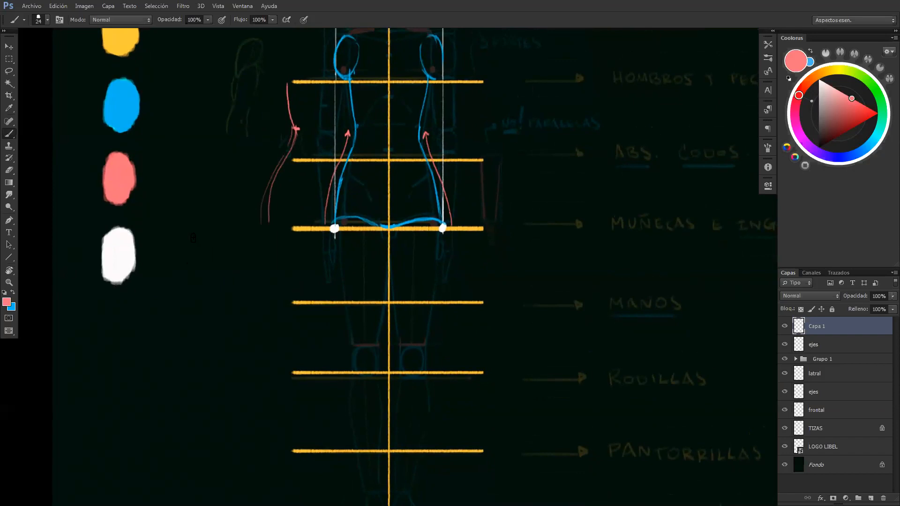
Sketch a small pink torso diagram beside the figure, with a narrow waist, wider hips, a central axis and corner marks comparing widths
mouse_move(196, 275)
left_mouse_down()
mouse_move(188, 328)
mouse_move(238, 329)
mouse_move(222, 290)
mouse_move(235, 258)
mouse_move(188, 259)
mouse_move(192, 286)
left_mouse_up()
key("ctrl+z")
key("ctrl+z")
mouse_move(189, 244)
left_mouse_down()
mouse_move(193, 286)
mouse_move(178, 324)
mouse_move(237, 323)
mouse_move(222, 280)
left_mouse_up()
left_click_drag(189, 243, 225, 242)
left_click_drag(208, 330, 207, 351)
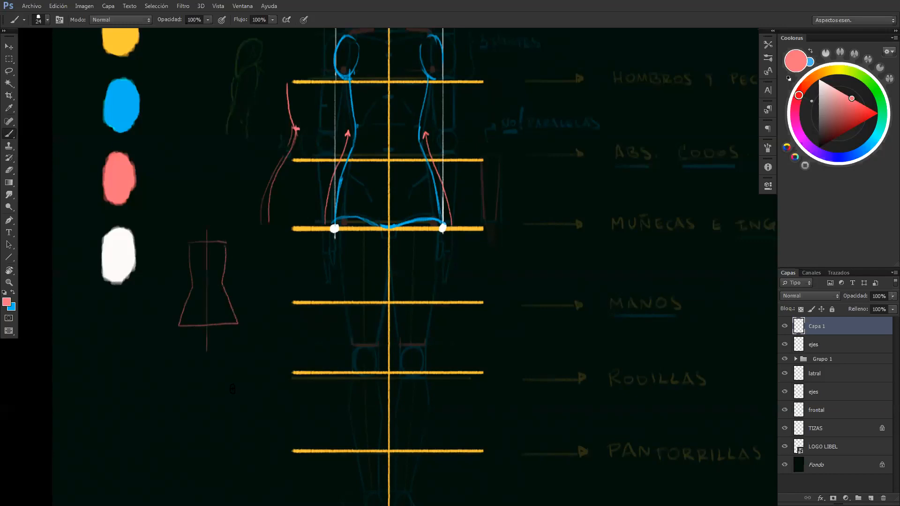
left_click_drag(179, 318, 184, 334)
mouse_move(179, 322)
left_mouse_down()
mouse_move(176, 244)
mouse_move(180, 235)
mouse_move(228, 236)
left_mouse_up()
Pick blue and draw the left upper arm from the shoulder oval down to an elbow circle above the elbows line
scroll(334, 135, "down", 2)
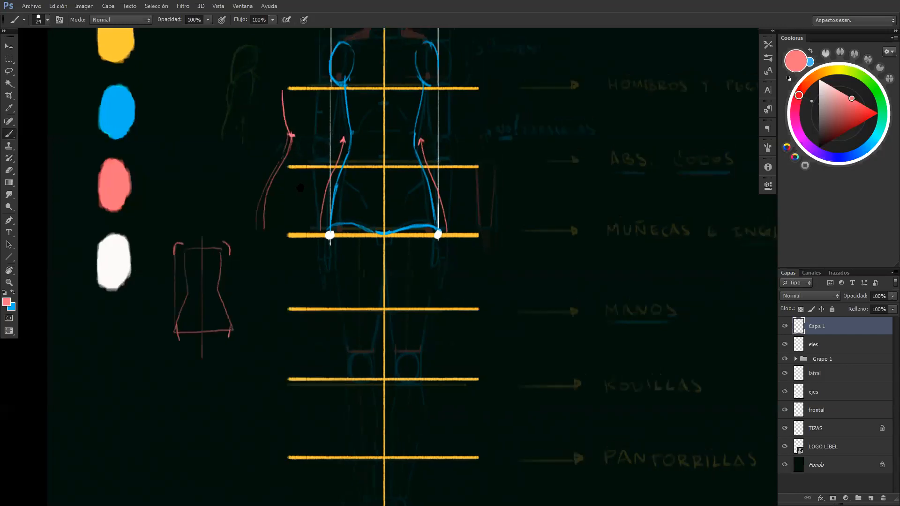
key("z")
left_click_drag(306, 164, 274, 165)
left_click_drag(327, 181, 200, 243)
mouse_move(274, 204)
left_mouse_down()
mouse_move(241, 203)
mouse_move(268, 201)
left_mouse_up()
key("ctrl+space")
left_click_drag(229, 180, 221, 450)
mouse_move(191, 34)
left_mouse_down()
mouse_move(170, 145)
mouse_move(177, 201)
mouse_move(176, 38)
left_mouse_up()
mouse_move(163, 427)
left_mouse_down()
mouse_move(162, 282)
mouse_move(203, 282)
left_mouse_up()
left_click_drag(244, 238, 408, 258)
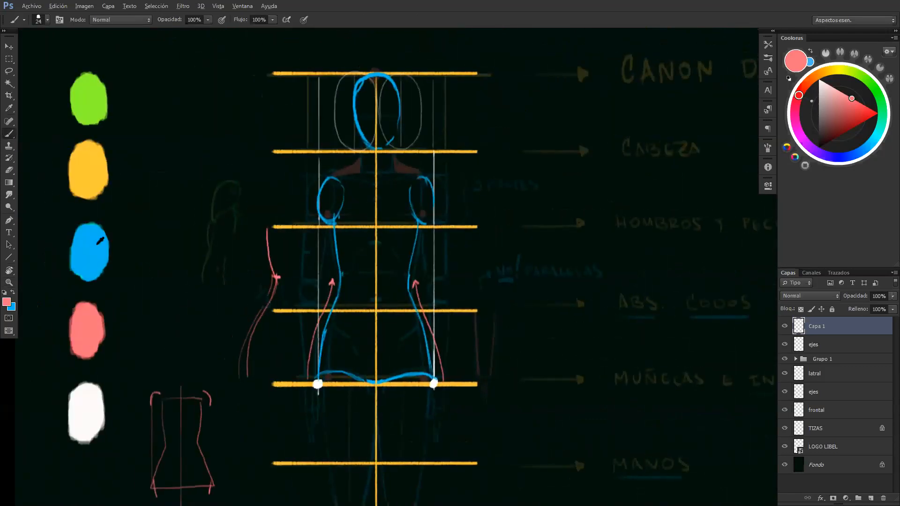
left_click(101, 241, "alt")
mouse_move(299, 230)
left_mouse_down()
mouse_move(271, 177)
mouse_move(277, 143)
mouse_move(269, 196)
mouse_move(280, 205)
left_mouse_up()
mouse_move(292, 143)
left_mouse_down()
mouse_move(284, 201)
mouse_move(270, 200)
mouse_move(274, 143)
mouse_move(270, 197)
left_mouse_up()
key("ctrl+z")
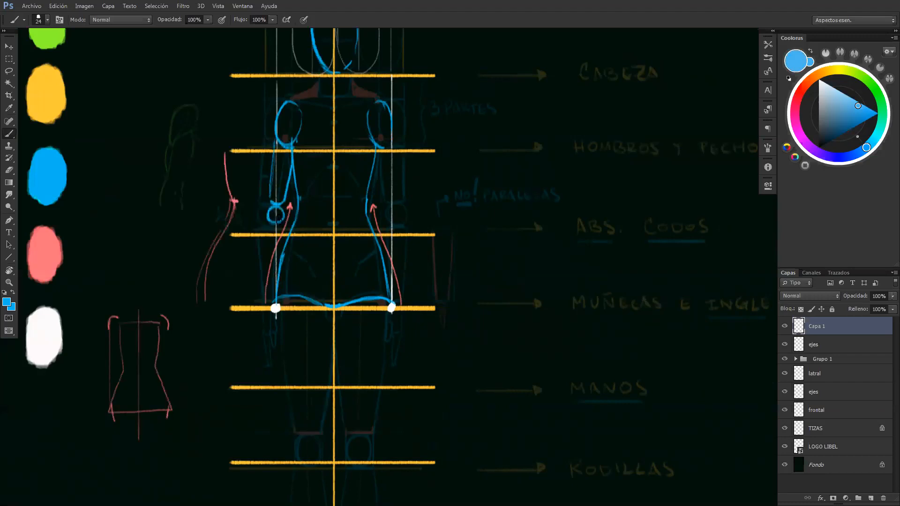
Draw the left forearm in blue from the elbow circle to the wrists line, closing it at both ends
left_click_drag(270, 225, 252, 297)
left_click_drag(263, 226, 257, 303)
mouse_move(265, 227)
left_mouse_down()
mouse_move(257, 302)
mouse_move(277, 258)
mouse_move(268, 301)
left_mouse_up()
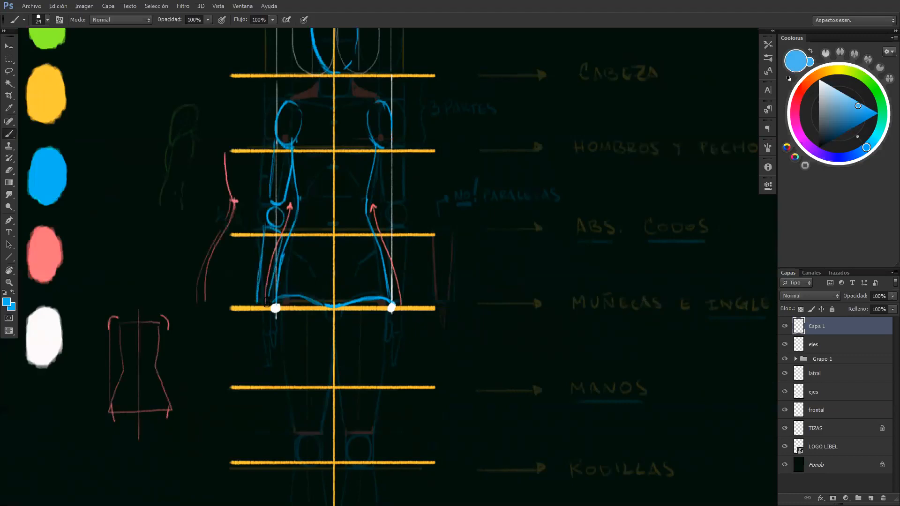
left_click_drag(266, 229, 282, 232)
left_click_drag(257, 303, 268, 305)
Draw the matching right arm in blue, with the upper arm, elbow circle and forearm down to the wrists line
left_click_drag(373, 139, 380, 201)
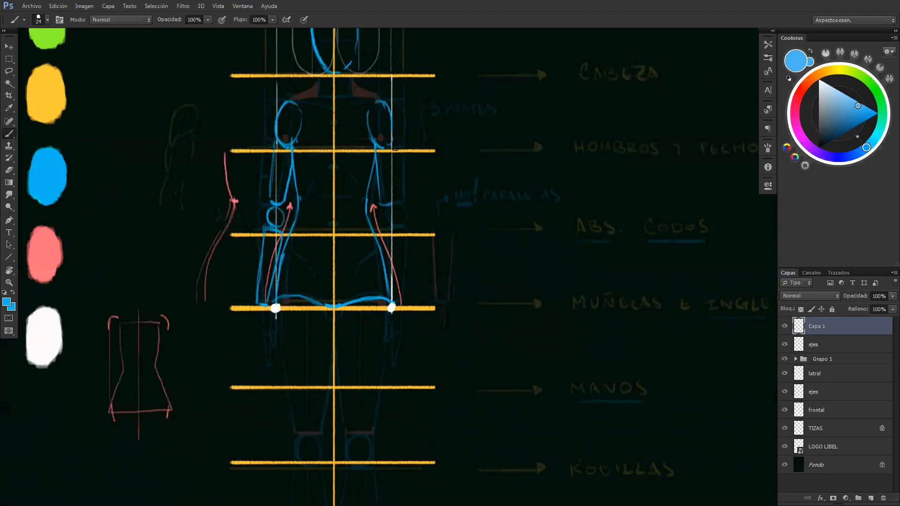
mouse_move(393, 154)
left_mouse_down()
mouse_move(396, 225)
mouse_move(382, 218)
mouse_move(394, 211)
mouse_move(392, 229)
mouse_move(401, 229)
mouse_move(392, 231)
mouse_move(393, 310)
left_mouse_up()
key("ctrl+z")
left_click_drag(384, 232, 397, 310)
left_click_drag(402, 225, 407, 304)
left_click_drag(385, 246, 397, 305)
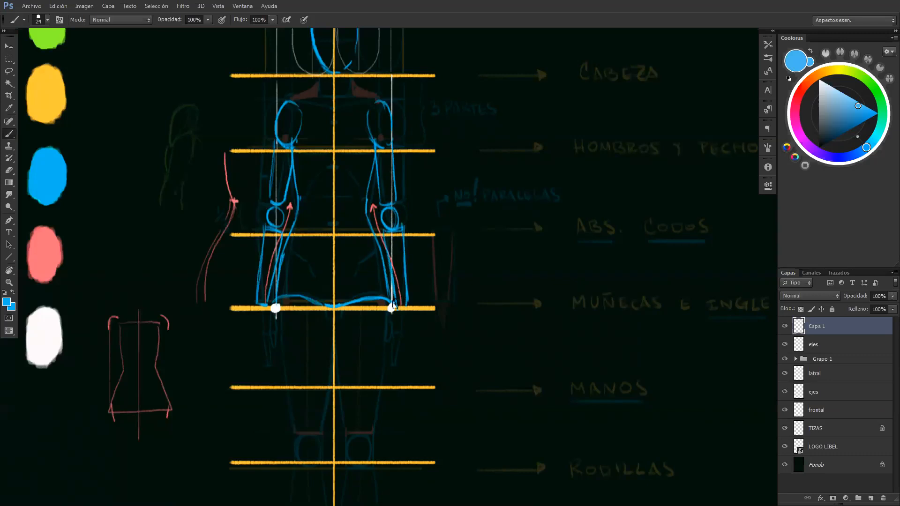
Hide the Grupo 1 guide and erase the lower part of the pink arrow overlapping the right forearm
left_click(784, 360)
key("e")
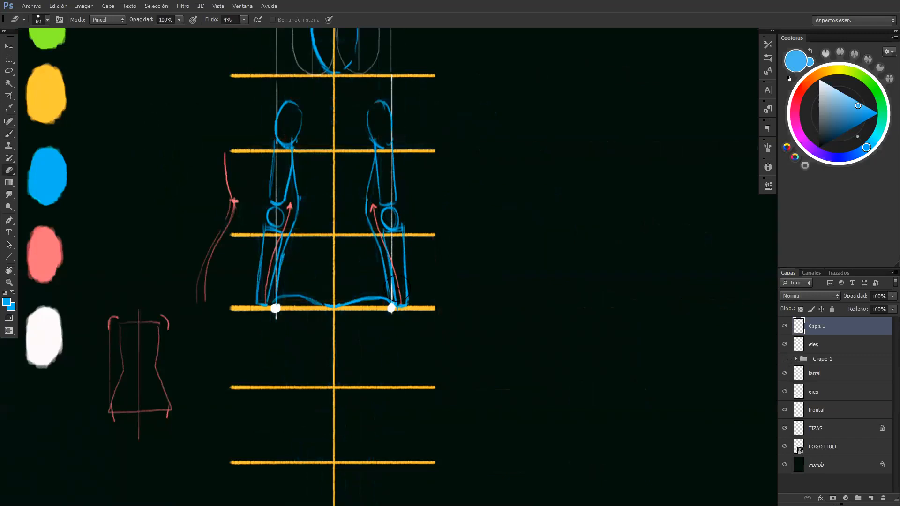
mouse_move(399, 295)
left_mouse_down()
mouse_move(392, 244)
mouse_move(399, 299)
mouse_move(391, 224)
left_mouse_up()
key("b")
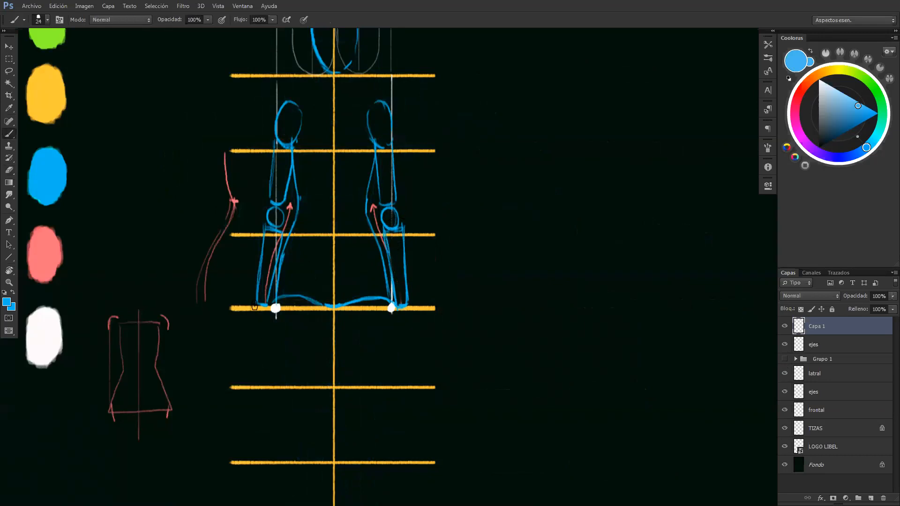
Draw both hands in blue below the wrists line, with thumbs facing inward and fingertips above the hands line
left_click_drag(260, 304, 257, 345)
left_click_drag(268, 309, 276, 327)
mouse_move(268, 330)
left_mouse_down()
mouse_move(270, 349)
mouse_move(274, 327)
left_mouse_up()
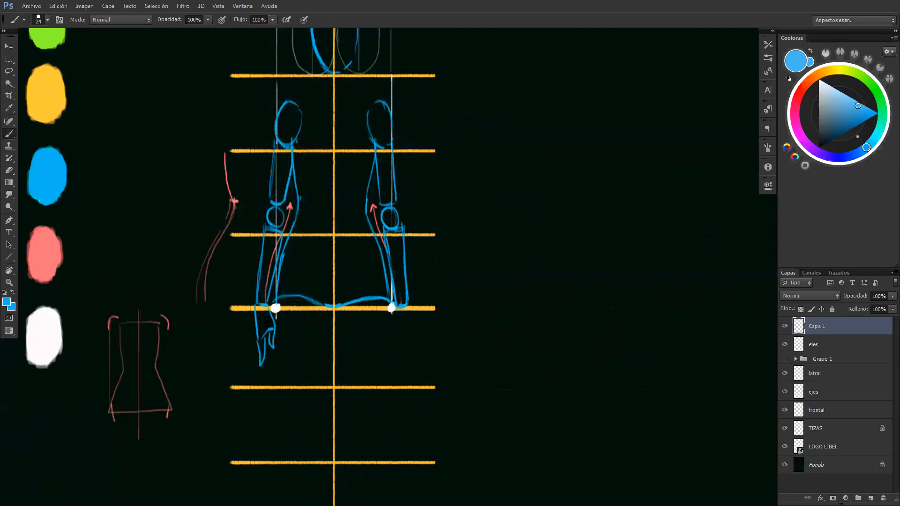
mouse_move(406, 295)
left_mouse_down()
mouse_move(407, 342)
mouse_move(396, 309)
left_mouse_up()
mouse_move(390, 324)
left_mouse_down()
mouse_move(388, 347)
mouse_move(396, 330)
mouse_move(403, 370)
left_mouse_up()
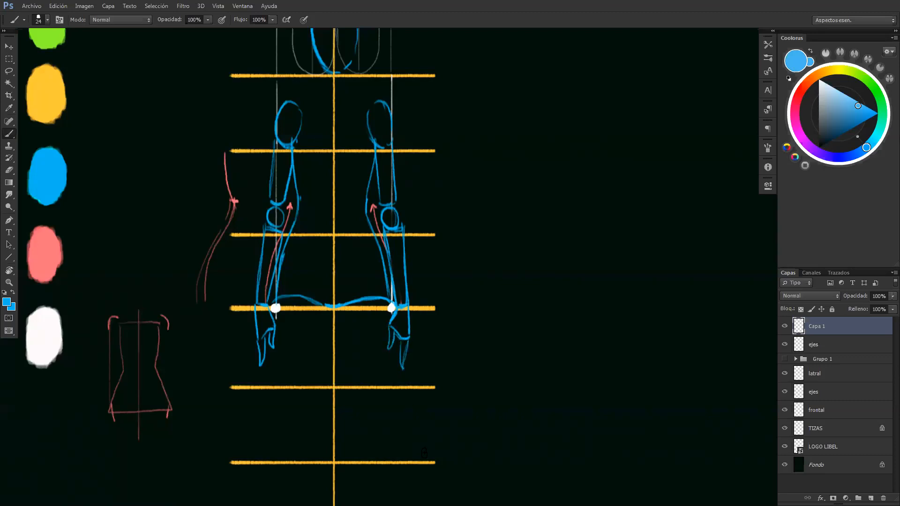
Show the Grupo 1 guide again and draw the diagonal blue groin lines inside both hips
left_click(784, 359)
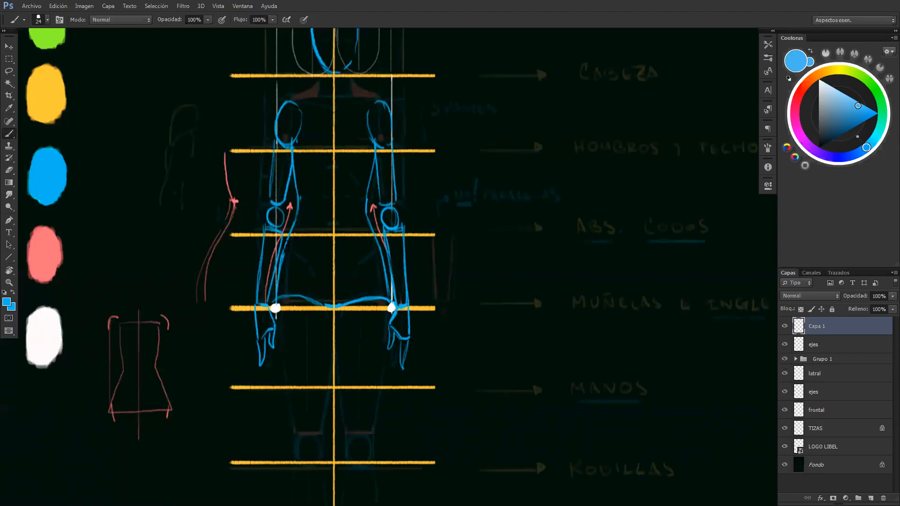
left_click_drag(284, 247, 308, 264)
key("ctrl+z")
left_click_drag(322, 304, 295, 251)
left_click_drag(379, 244, 353, 289)
Draw the blue neck and the sloping shoulder lines joining it to both shoulder ovals
left_click_drag(293, 98, 247, 152)
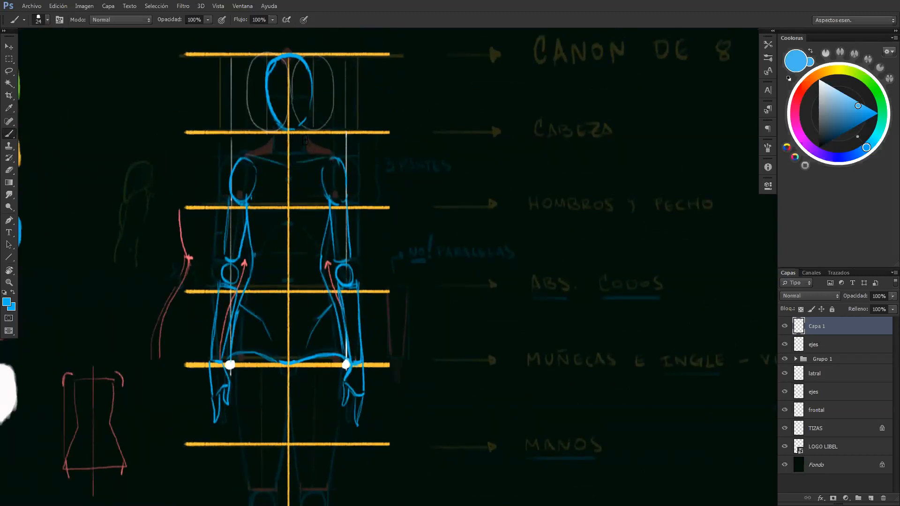
mouse_move(306, 115)
left_mouse_down()
mouse_move(307, 147)
mouse_move(338, 162)
left_mouse_up()
key("z")
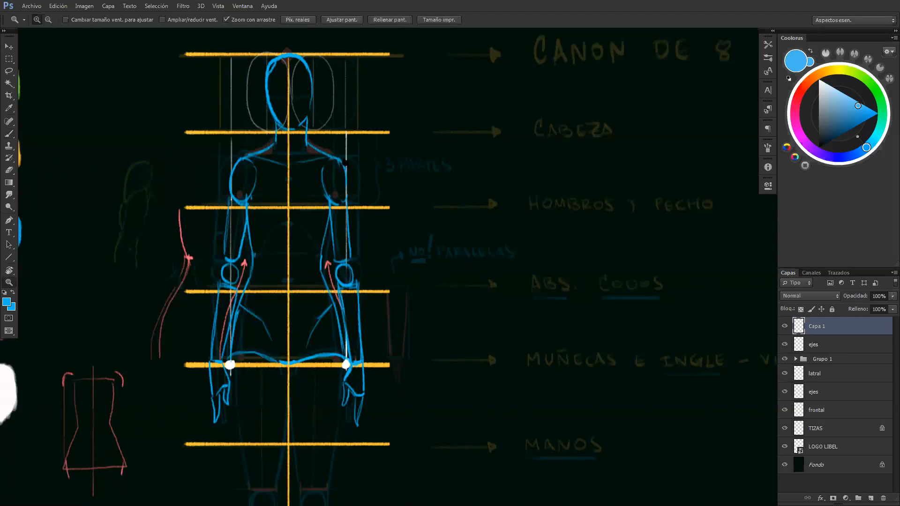
Fade the blue groin curve on both sides with the eraser and touch up its centre at the middle axis
left_click(345, 165, "alt")
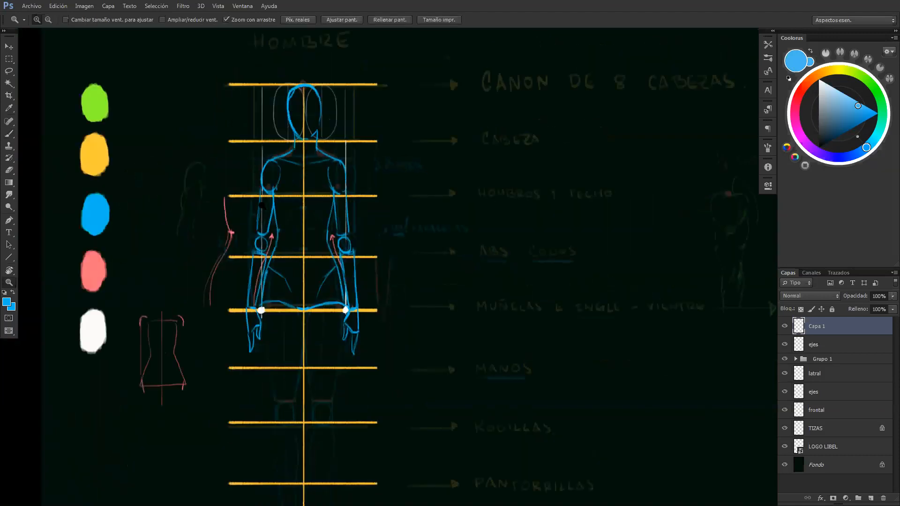
left_click(305, 276)
key("e")
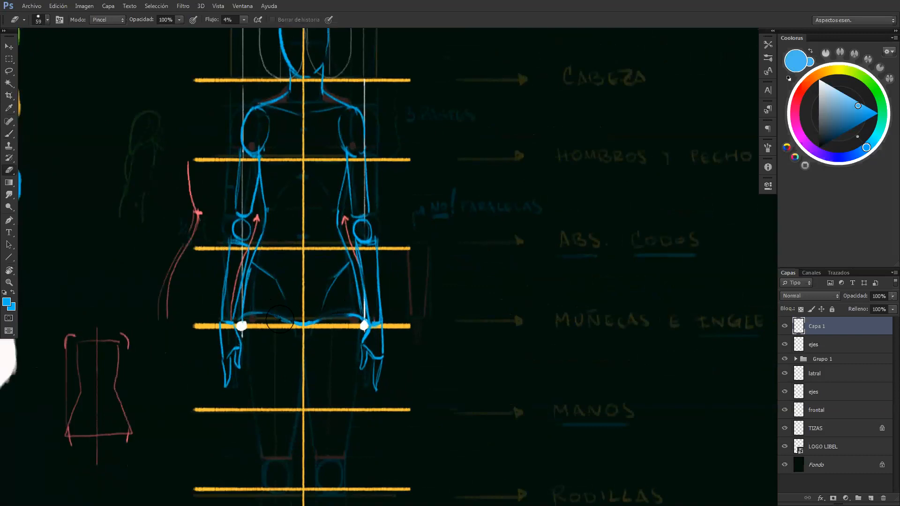
key("b")
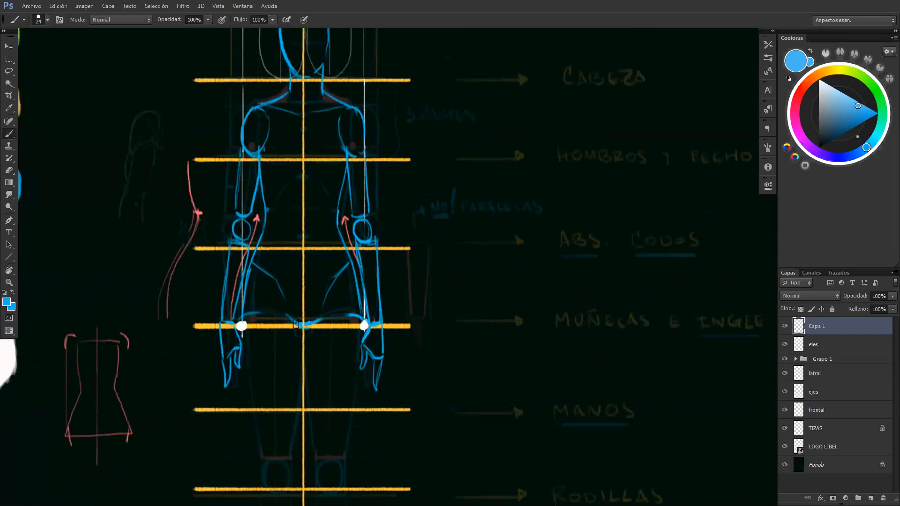
Draw the left-hand thigh's outer contour in blue, tapering from the hip to a short horizontal line above the knee
key("z")
left_click_drag(345, 234, 324, 197)
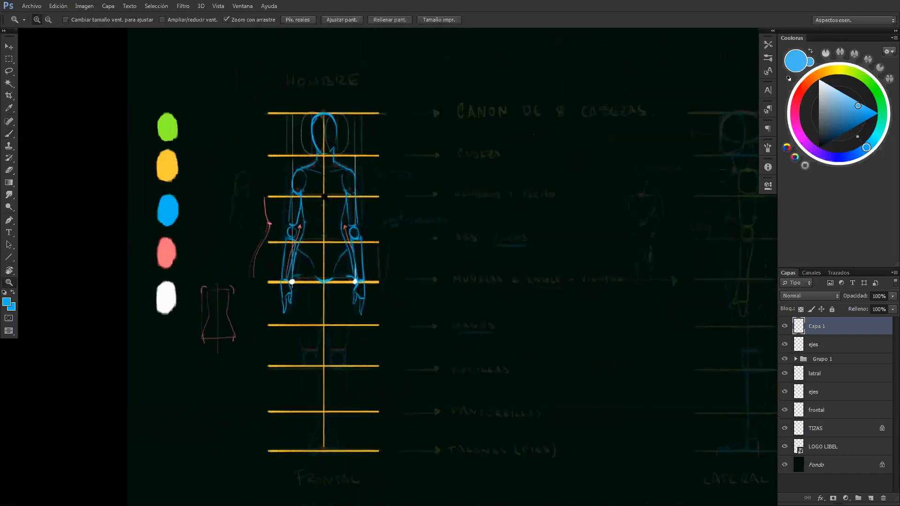
left_click_drag(329, 315, 339, 318)
left_click_drag(319, 373, 331, 373)
key("b")
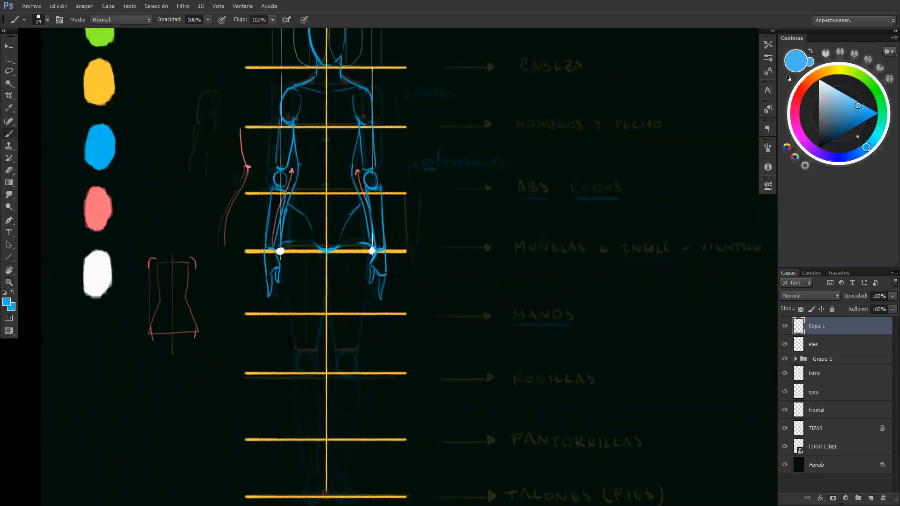
mouse_move(319, 263)
left_mouse_down()
mouse_move(284, 261)
mouse_move(289, 347)
mouse_move(316, 349)
left_mouse_up()
key("ctrl+z")
key("ctrl+z")
key("z")
left_click_drag(318, 263, 340, 301)
key("b")
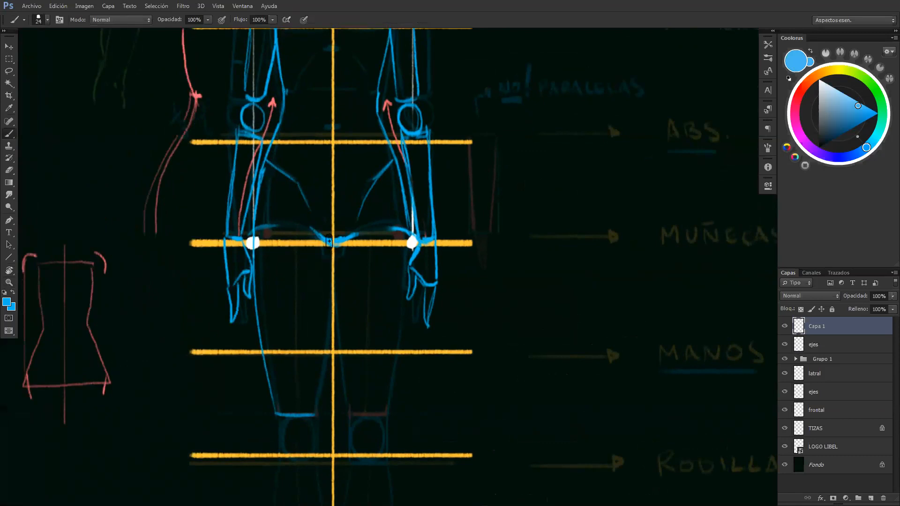
Sample the pink swatch and mark a pink dot where the groin curve meets the middle axis
left_click_drag(239, 215, 400, 492)
left_click(100, 440, "alt")
left_click_drag(395, 350, 325, 91)
left_click(424, 261)
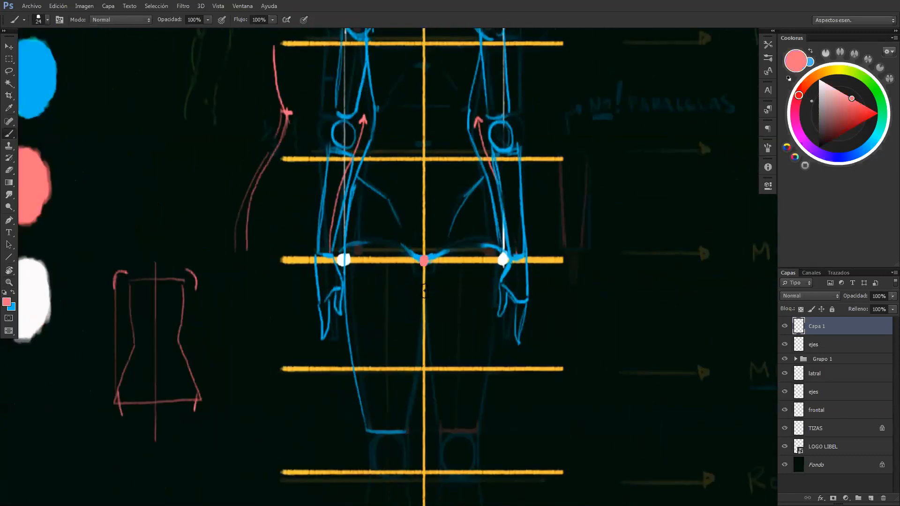
Sketch a small pink diagram of a pointed crotch between two hip lines beside the hand, crossed out with an X
left_click_drag(282, 232, 229, 121)
left_click_drag(553, 194, 567, 192)
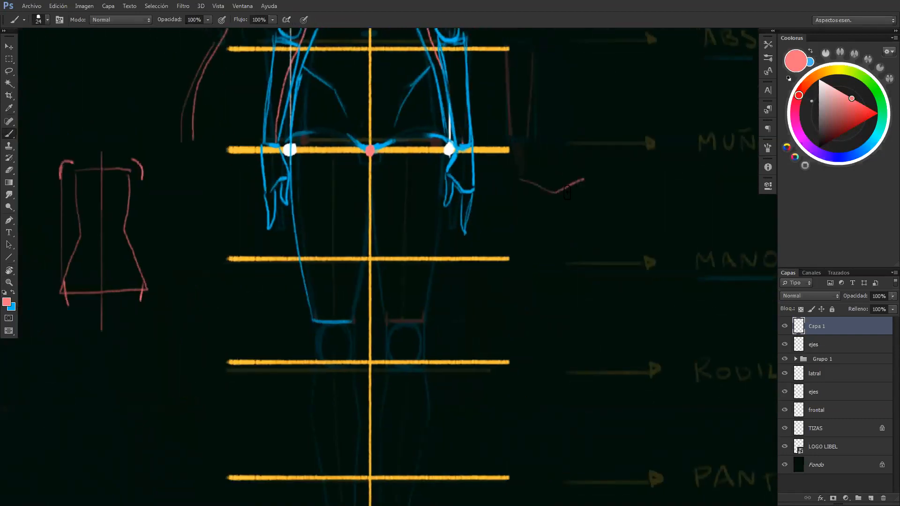
mouse_move(561, 226)
left_mouse_down()
mouse_move(553, 197)
mouse_move(539, 236)
left_mouse_up()
left_click_drag(596, 210, 596, 210)
left_click_drag(518, 158, 511, 212)
mouse_move(542, 160)
left_mouse_down()
mouse_move(560, 177)
mouse_move(543, 180)
left_mouse_up()
Write the pink note "VÉRTICE NO!" beside the crossed-out crotch diagram
left_click_drag(613, 178, 623, 178)
mouse_move(626, 177)
left_mouse_down()
mouse_move(657, 192)
mouse_move(665, 179)
mouse_move(670, 194)
mouse_move(695, 192)
left_mouse_up()
left_click_drag(634, 208, 672, 226)
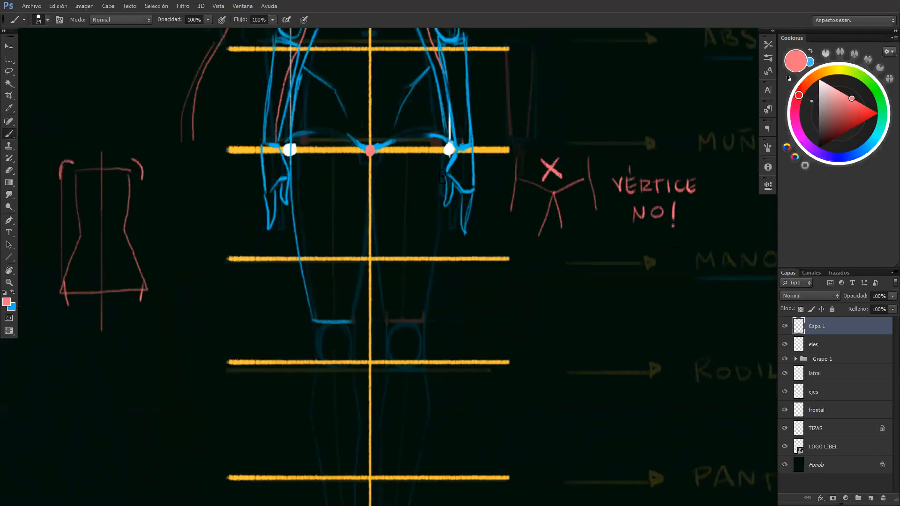
Replace the pink crotch dot with a rounded blue curve across the middle axis
key("e")
key("b")
key("x")
left_click_drag(364, 149, 381, 145)
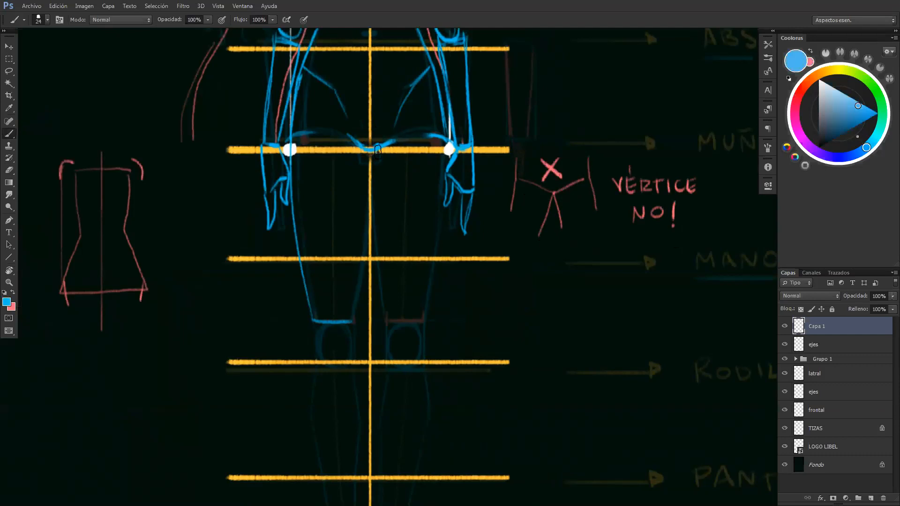
Draw the inner contours of both thighs in blue, curving apart from the groin down to the tops of the knees
mouse_move(383, 146)
left_mouse_down()
mouse_move(375, 162)
mouse_move(389, 323)
left_mouse_up()
key("ctrl+z")
key("ctrl+z")
left_click_drag(378, 250, 388, 321)
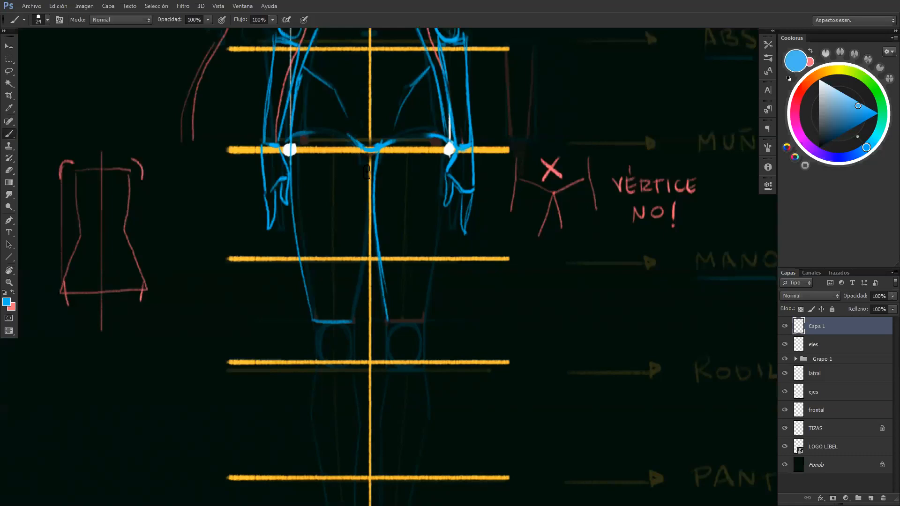
left_click_drag(352, 323, 358, 261)
key("ctrl+z")
left_click_drag(352, 324, 363, 241)
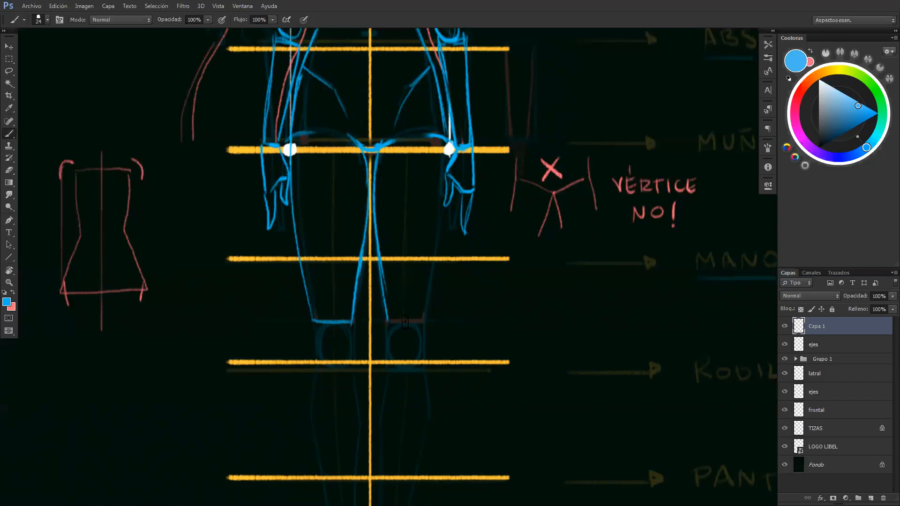
Draw the right-hand thigh's line above the knee and its outer contour tapering down from the hip
left_click_drag(388, 322, 424, 321)
key("ctrl+z")
left_click_drag(446, 199, 424, 321)
key("ctrl+z")
left_click_drag(445, 209, 424, 321)
key("ctrl+z")
key("ctrl+z")
key("ctrl+z")
key("ctrl+z")
key("e")
key("z")
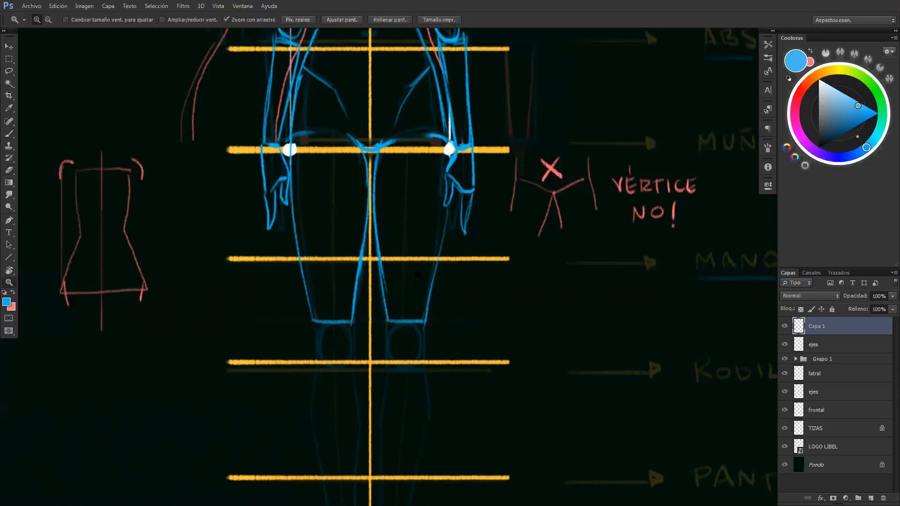
left_click(443, 287, "alt")
Hide the Grupo 1 guide and compare the new figure's proportions with the male canon above it
left_click(785, 358)
left_click(537, 348, "alt")
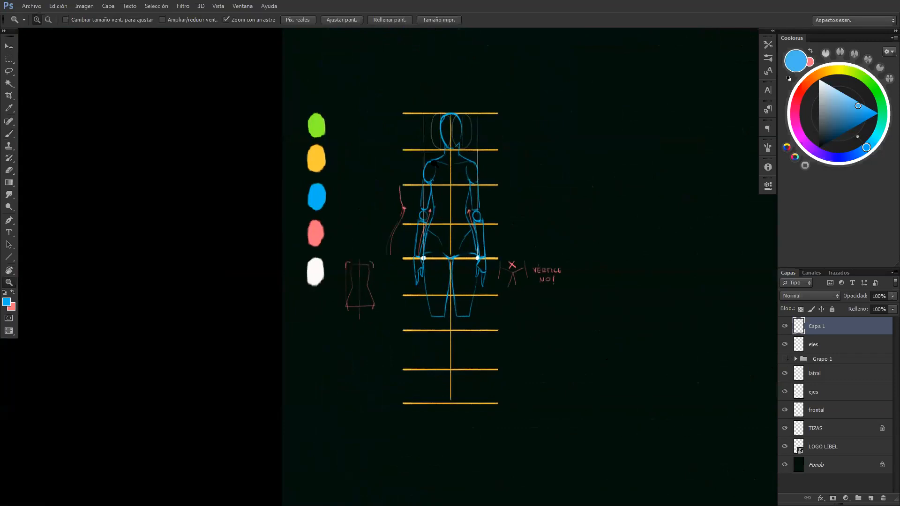
left_click_drag(503, 225, 412, 341)
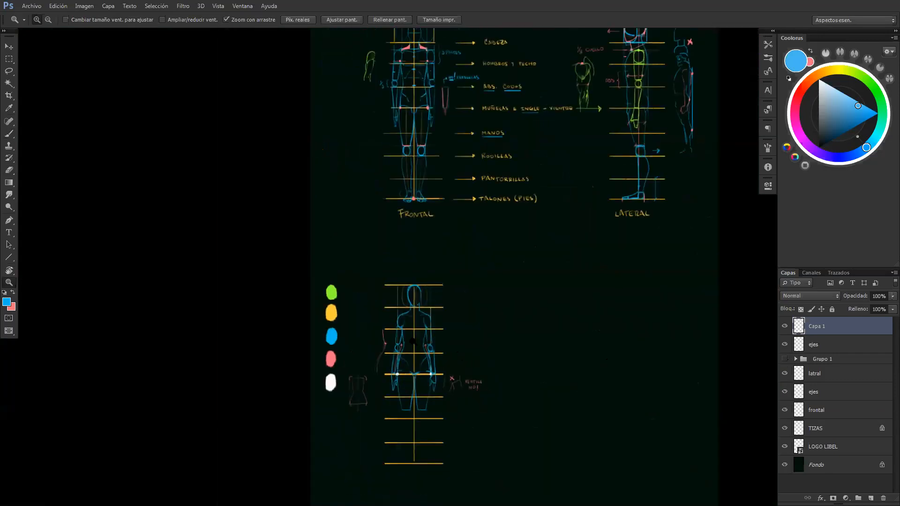
left_click_drag(423, 161, 357, 278)
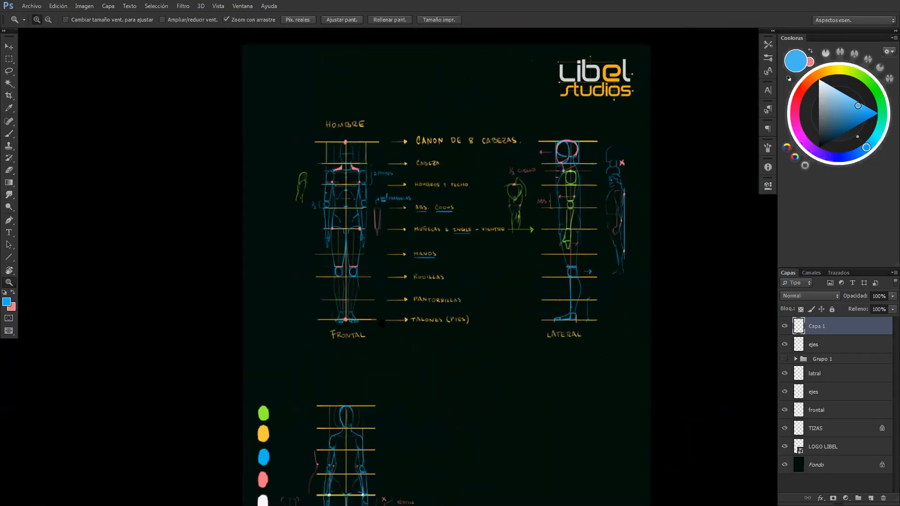
left_click_drag(359, 320, 411, 224)
left_click_drag(370, 375, 420, 161)
left_click_drag(411, 396, 384, 210)
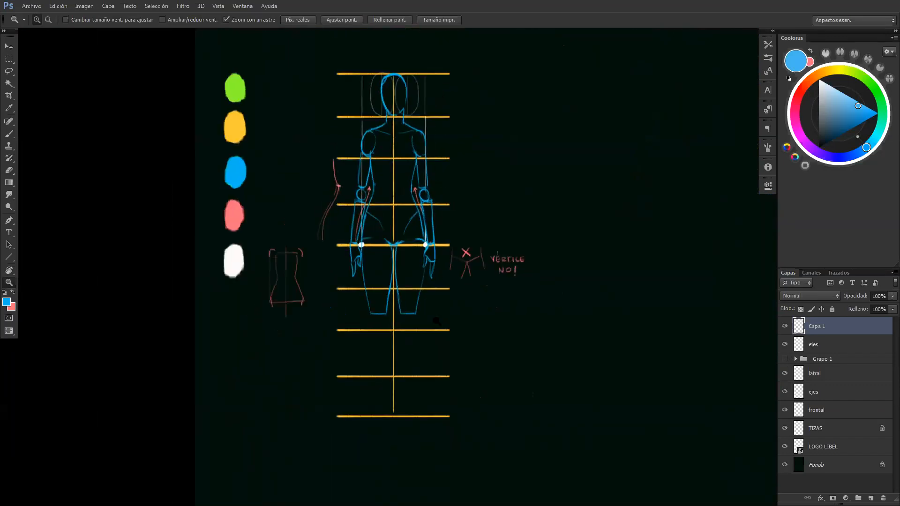
left_click_drag(408, 311, 415, 310)
Show the Grupo 1 guide again and draw the blue knee circles, right-hand calf contours and left-hand inner calf line
key("b")
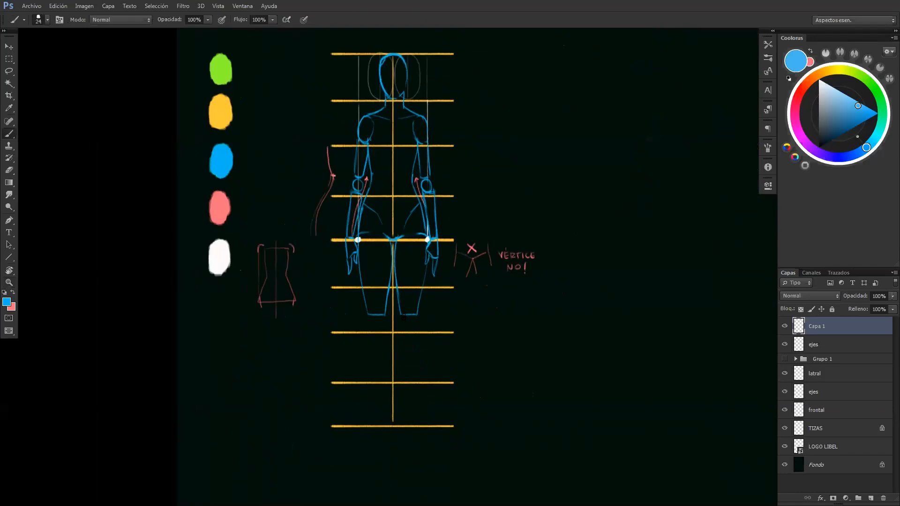
left_click(785, 359)
mouse_move(388, 338)
left_mouse_down()
mouse_move(417, 321)
mouse_move(413, 313)
mouse_move(399, 344)
mouse_move(400, 334)
mouse_move(398, 399)
left_mouse_up()
left_click_drag(420, 342, 405, 405)
mouse_move(371, 315)
left_mouse_down()
mouse_move(372, 334)
mouse_move(384, 331)
mouse_move(373, 313)
left_mouse_up()
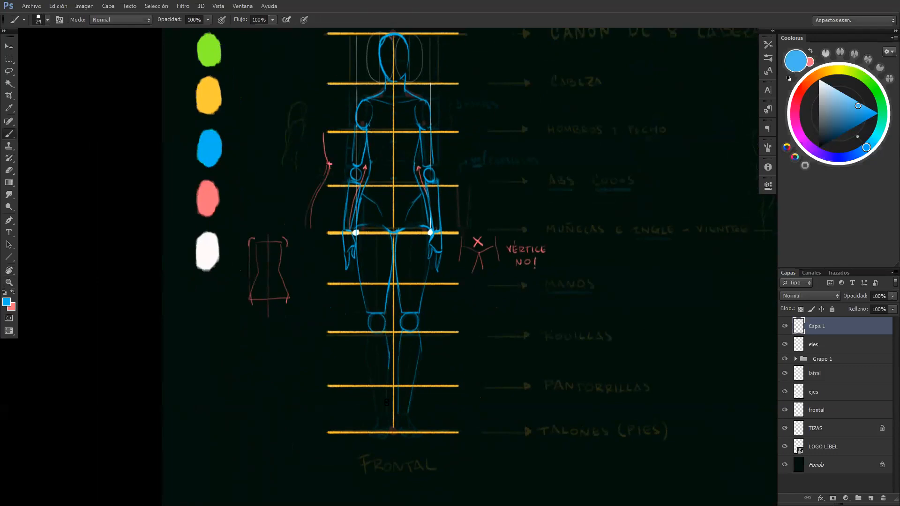
Draw the left-hand calf's outer contour, then both ankles and feet on the heels line in blue
left_click_drag(371, 389, 377, 414)
key("ctrl+z")
left_click_drag(367, 357, 378, 416)
left_click_drag(377, 422, 386, 424)
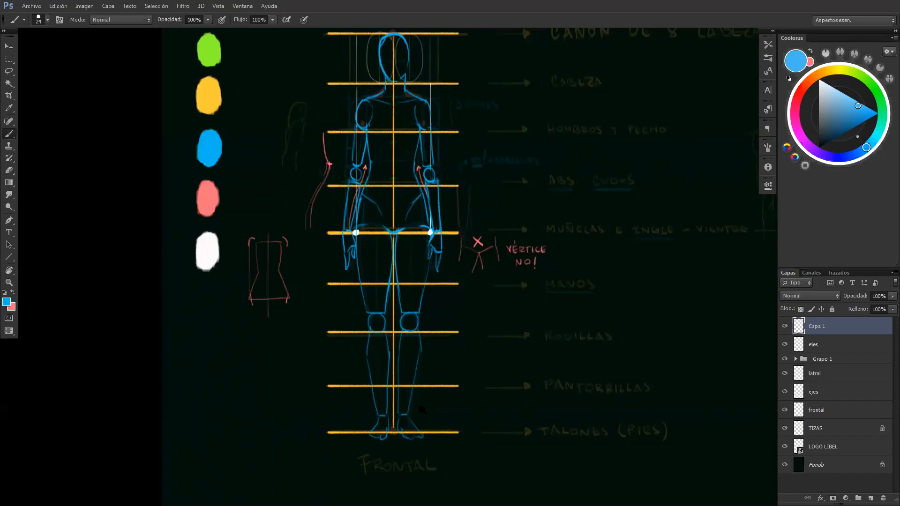
Frame the second figure's torso closely for further drawing with the blue brush
key("z")
left_click_drag(422, 409, 401, 407)
left_click_drag(441, 355, 380, 369)
left_click_drag(333, 253, 400, 248)
key("b")
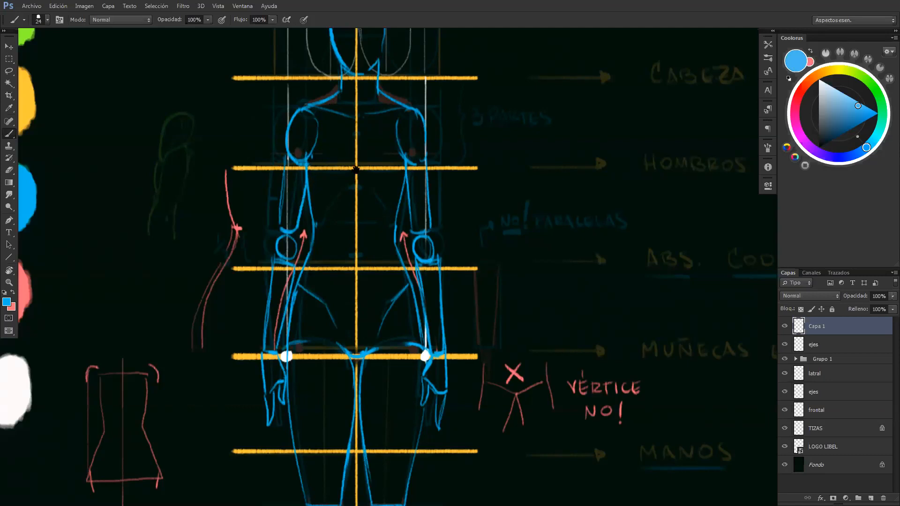
In green, mark the pit of the front figure's neck with a dot and draw two diverging guide lines down to the chest
left_click_drag(356, 170, 404, 210)
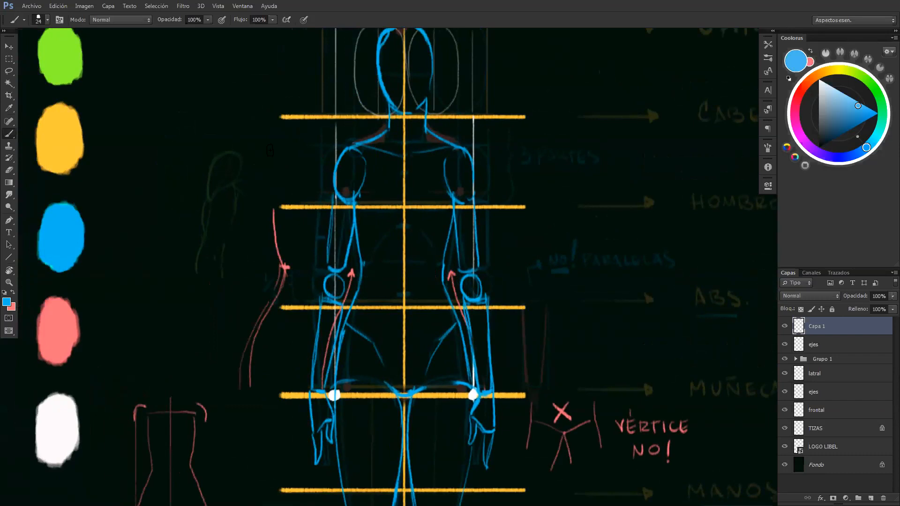
left_click(77, 70, "alt")
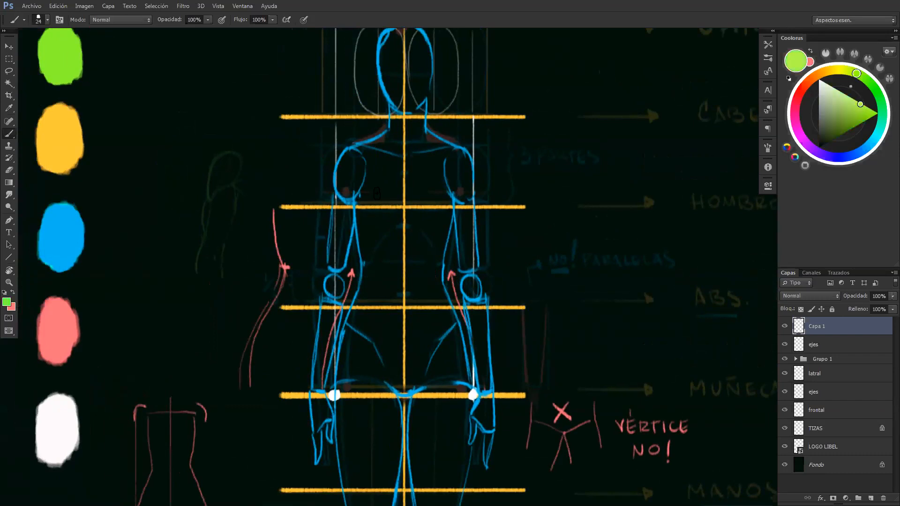
left_click(404, 155)
left_click_drag(359, 229, 399, 156)
left_click_drag(405, 156, 453, 225)
Draw both breasts as green lower curves at the ends of the diverging guides, then accent the armpits in blue
mouse_move(355, 202)
left_mouse_down()
mouse_move(358, 222)
mouse_move(380, 227)
mouse_move(355, 199)
left_mouse_up()
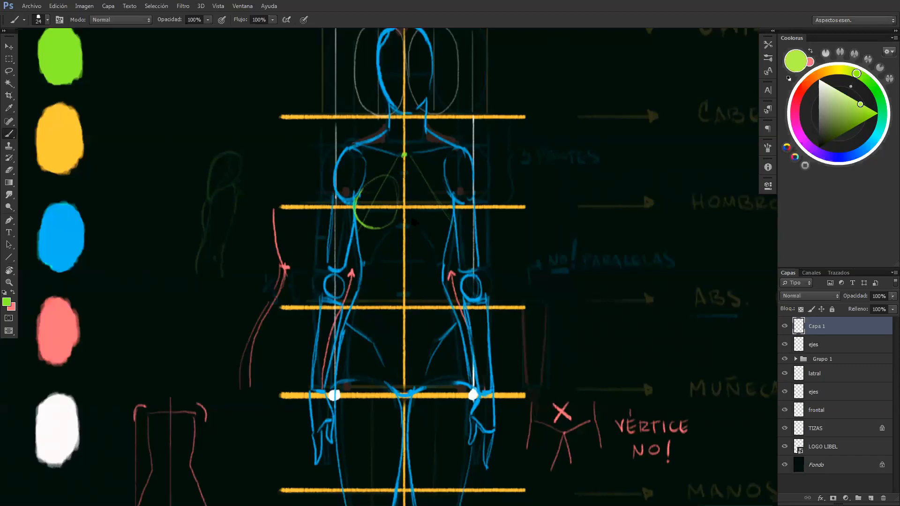
key("e")
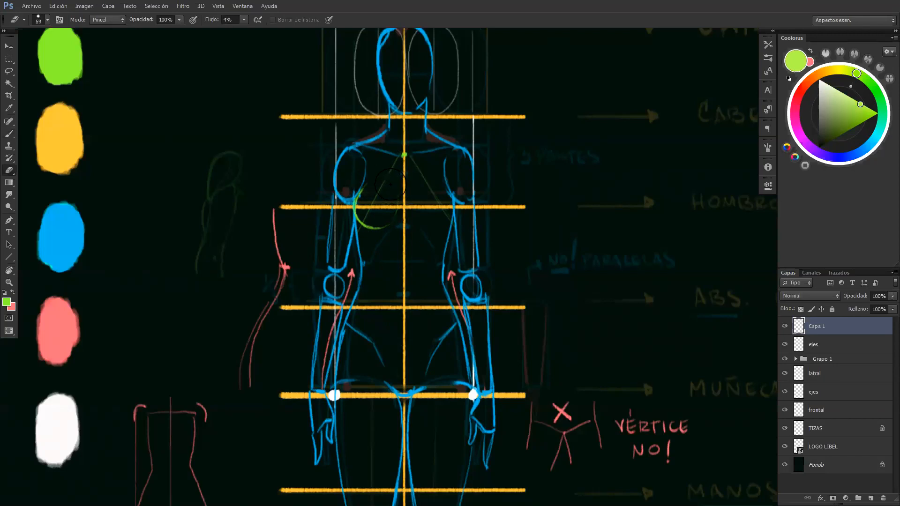
key("b")
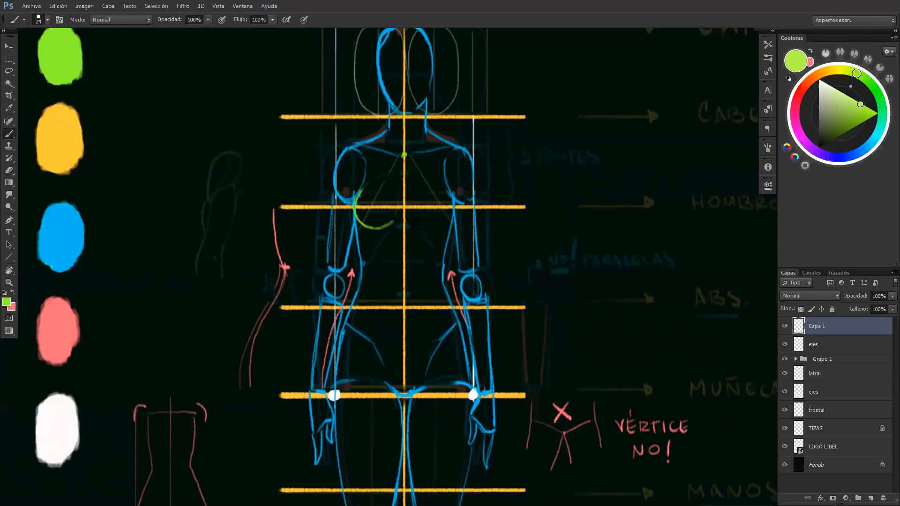
mouse_move(419, 224)
left_mouse_down()
mouse_move(447, 222)
mouse_move(449, 191)
left_mouse_up()
mouse_move(426, 228)
left_mouse_down()
mouse_move(452, 220)
mouse_move(449, 191)
left_mouse_up()
left_click(68, 225, "alt")
mouse_move(448, 189)
left_mouse_down()
mouse_move(452, 177)
mouse_move(449, 191)
left_mouse_up()
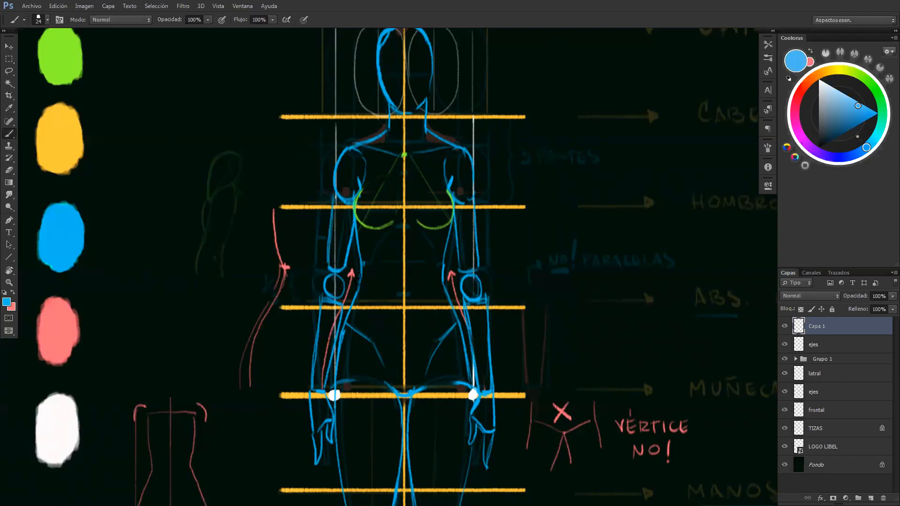
Mark both nipples with small pink dots on the front figure's HOMBROS Y PECHO line
key("z")
mouse_move(447, 196)
left_mouse_down()
mouse_move(359, 189)
mouse_move(415, 183)
left_mouse_up()
key("b")
left_click(130, 293, "alt")
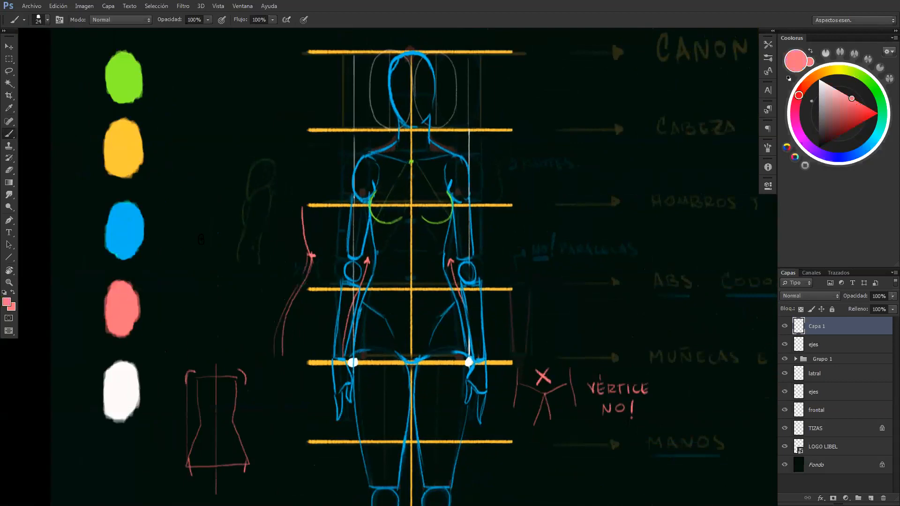
left_click_drag(384, 206, 384, 209)
left_click_drag(441, 204, 444, 205)
Hide the Grupo 1 guide and examine the front figure's overall proportions
key("z")
left_click(451, 197, "alt")
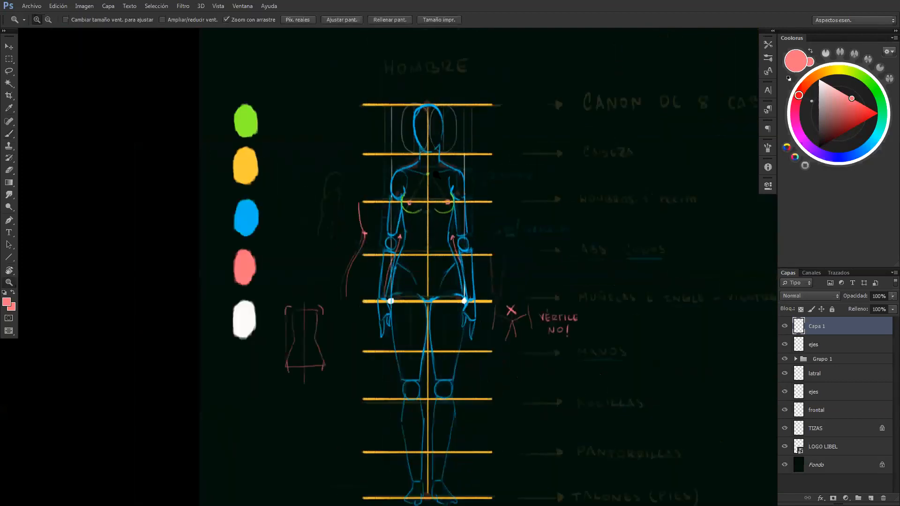
left_click_drag(463, 165, 469, 164)
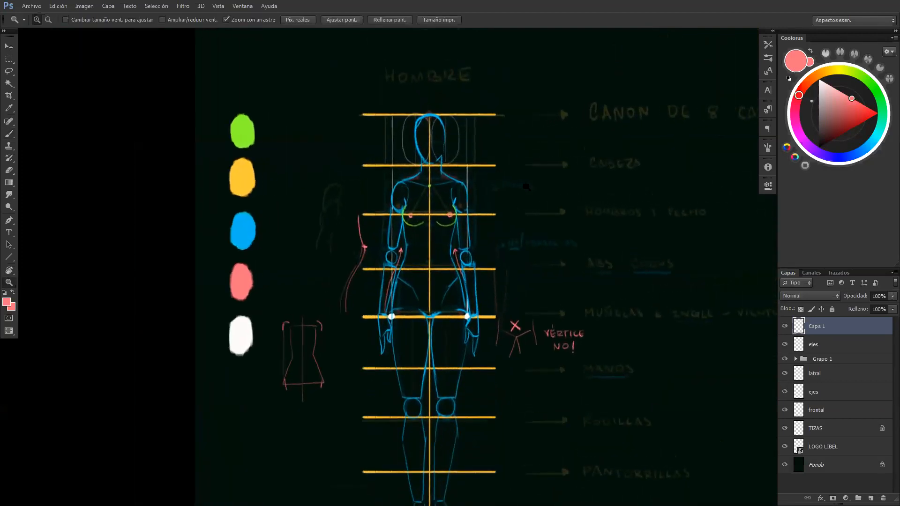
left_click(784, 360)
left_click_drag(636, 323, 471, 305)
left_click_drag(514, 256, 459, 345)
key("m")
left_click_drag(460, 288, 366, 457)
left_click_drag(437, 380, 368, 147)
key("ctrl+d")
key("z")
left_click_drag(378, 97, 450, 108)
left_click_drag(439, 238, 335, 221)
left_click_drag(452, 275, 415, 196)
key("ctrl+alt+z")
key("ctrl+alt+z")
key("ctrl+alt+z")
left_click_drag(434, 389, 492, 362)
Show the Grupo 1 guide again and duplicate the ejes layer's yellow head-division lines over the lateral figure
left_click(785, 360)
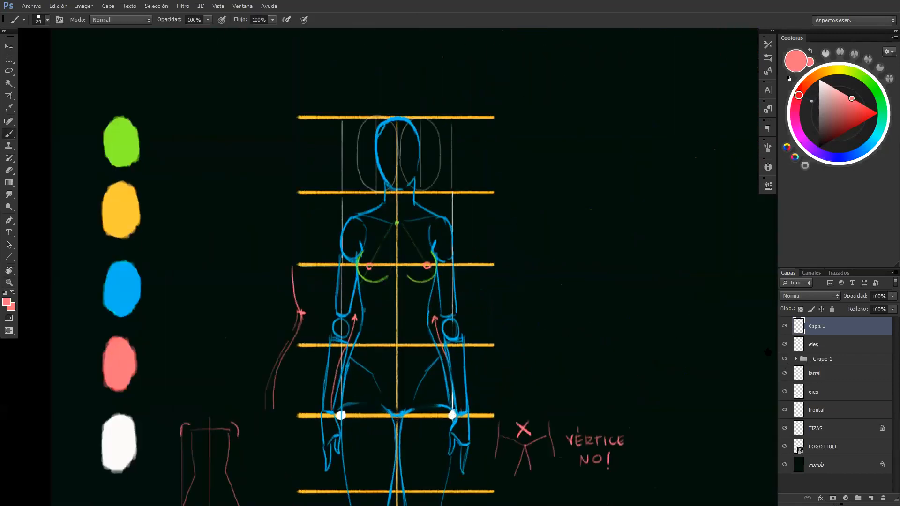
left_click(124, 288, "alt")
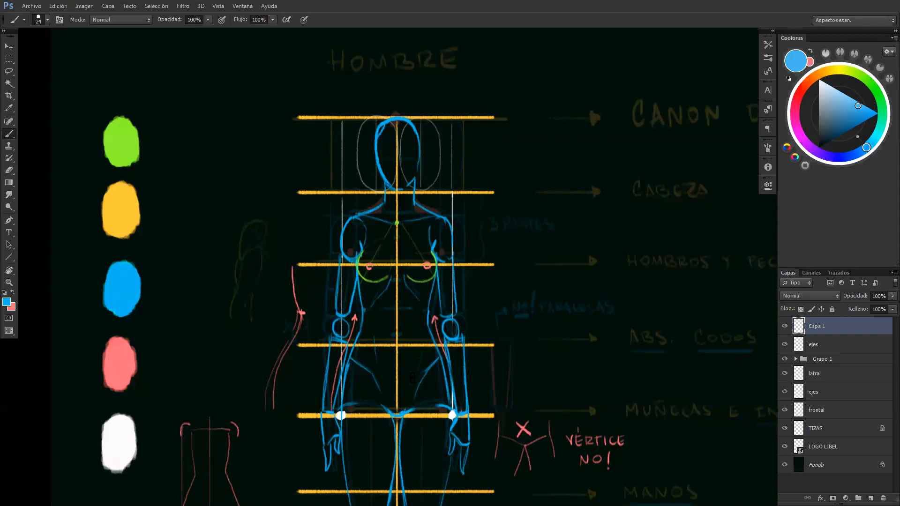
key("z")
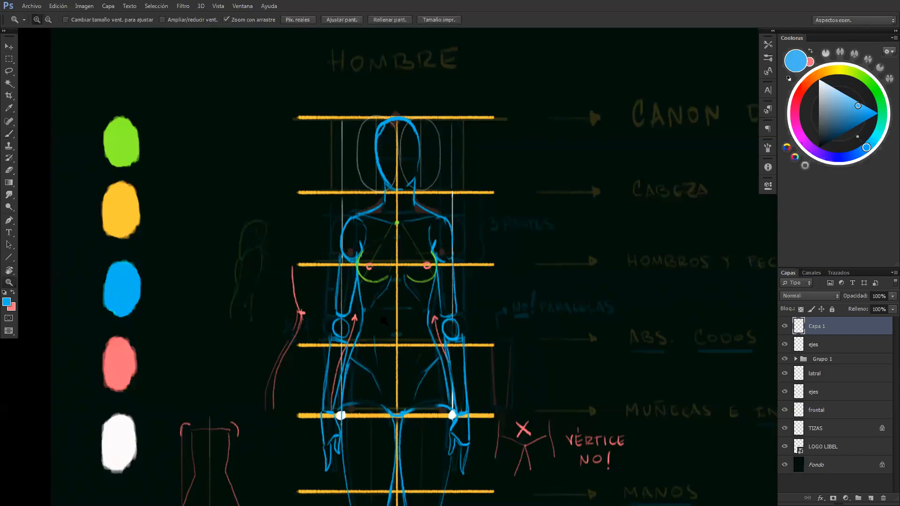
key("ctrl+minus")
left_click_drag(396, 263, 405, 261)
mouse_move(461, 242)
left_mouse_down()
mouse_move(401, 243)
mouse_move(474, 247)
left_mouse_up()
left_click_drag(532, 264, 416, 261)
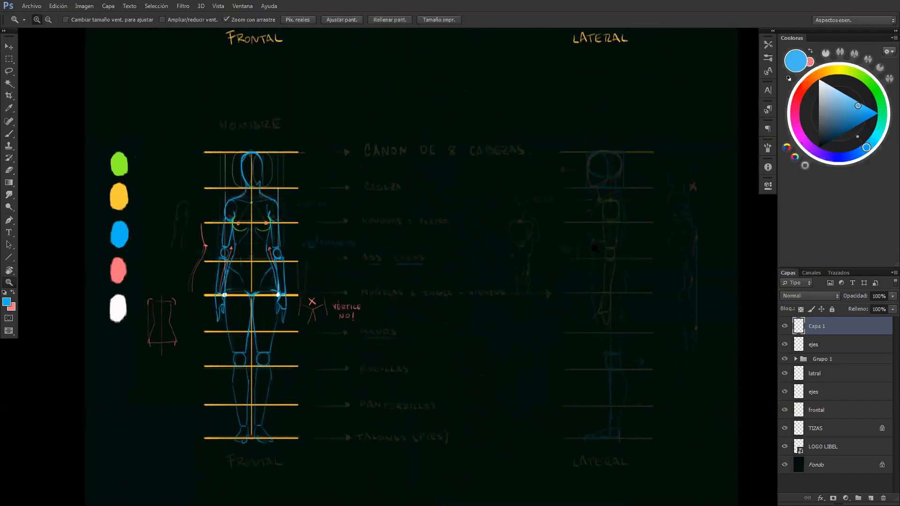
left_click(825, 346)
key("m")
left_click_drag(340, 113, 570, 430)
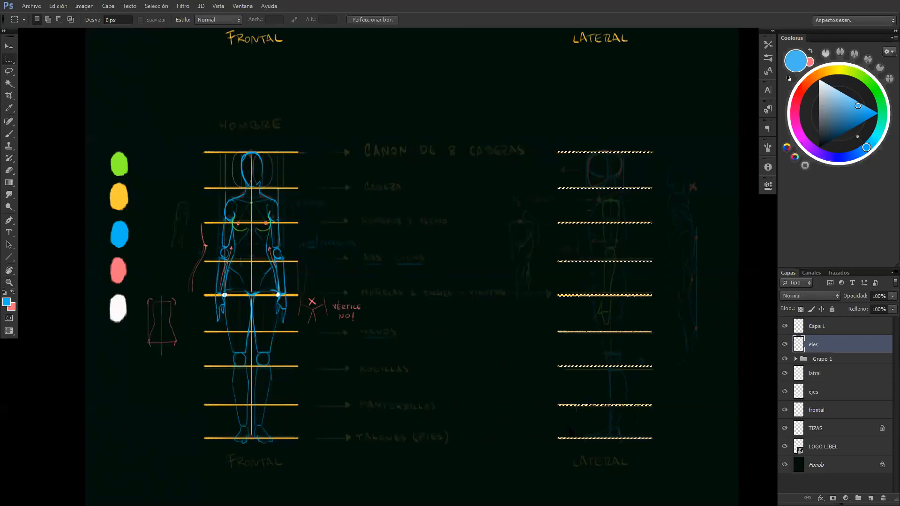
key("ctrl+d")
On layer Capa 1, draw the lateral figure's head outline in blue over the faded guide
left_click(817, 326)
key("z")
mouse_move(600, 198)
left_mouse_down()
mouse_move(564, 203)
mouse_move(589, 181)
mouse_move(558, 168)
mouse_move(552, 178)
mouse_move(548, 149)
mouse_move(562, 135)
left_mouse_up()
key("b")
mouse_move(555, 188)
left_mouse_down()
mouse_move(588, 165)
mouse_move(589, 176)
mouse_move(598, 149)
mouse_move(592, 136)
mouse_move(560, 136)
left_mouse_up()
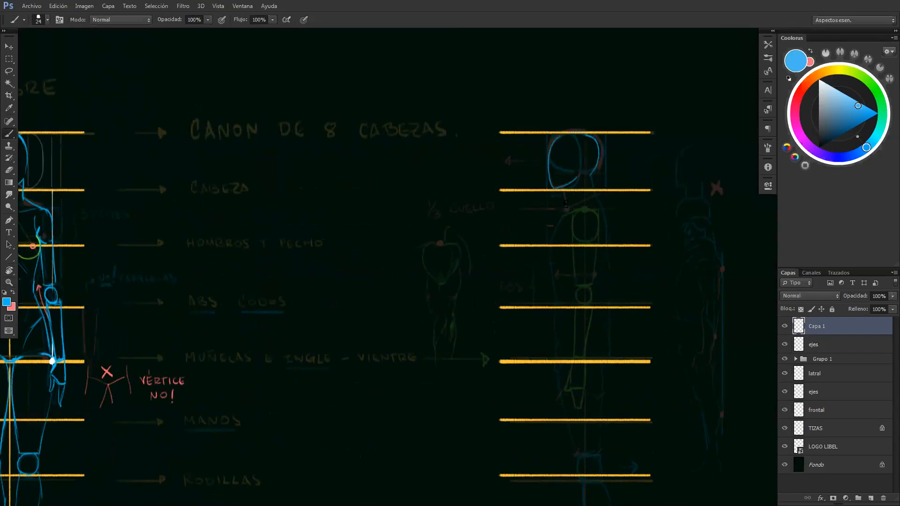
Draw the jaw and the front and back of the lateral figure's neck in blue
left_click_drag(565, 188, 569, 206)
left_click_drag(591, 175, 595, 190)
key("ctrl+z")
Draw the lateral torso's front contour in blue, curving from the base of the neck over chest and belly to the groin line
key("ctrl+z")
key("ctrl+z")
left_click_drag(570, 206, 554, 241)
key("ctrl+z")
left_click_drag(569, 209, 554, 277)
key("ctrl+z")
left_click_drag(556, 241, 555, 344)
key("ctrl+z")
key("ctrl+z")
mouse_move(554, 311)
left_mouse_down()
mouse_move(557, 339)
mouse_move(556, 301)
mouse_move(570, 323)
mouse_move(591, 319)
left_mouse_up()
key("ctrl+z")
left_click_drag(569, 285, 479, 279)
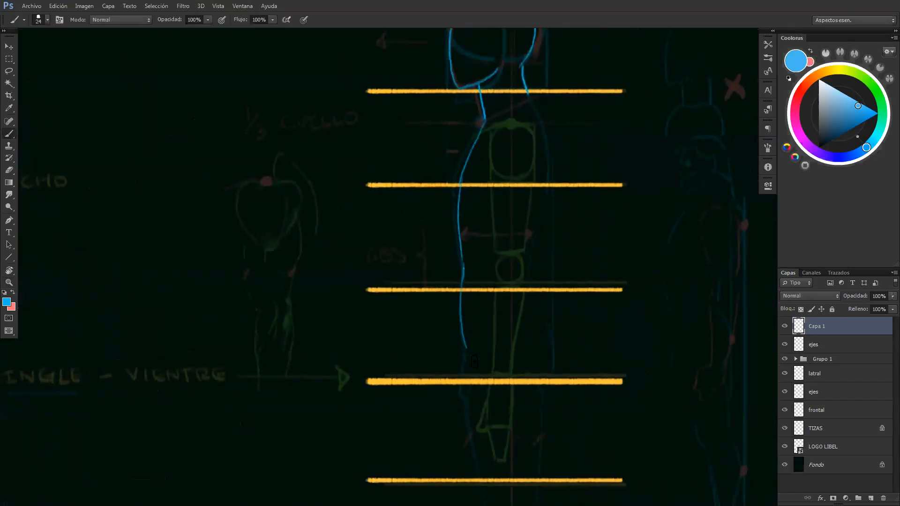
left_click_drag(468, 355, 478, 379)
Draw a thin blue horizontal guide just below the lateral figure's groin line to mark a lower limit for the buttocks
left_click_drag(415, 304, 312, 276)
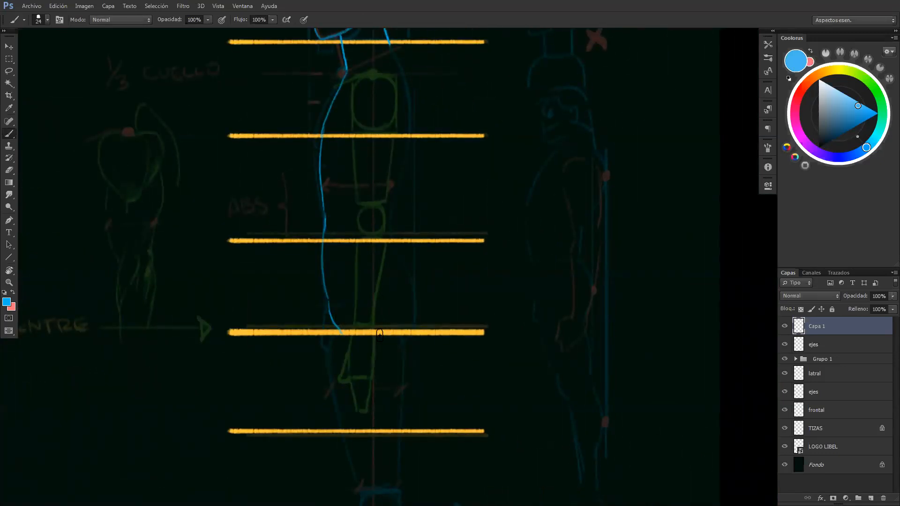
mouse_move(348, 346)
left_mouse_down()
mouse_move(444, 353)
mouse_move(351, 348)
left_mouse_up()
key("ctrl+z")
key("ctrl+z")
mouse_move(428, 330)
left_mouse_down()
mouse_move(429, 349)
mouse_move(438, 342)
left_mouse_up()
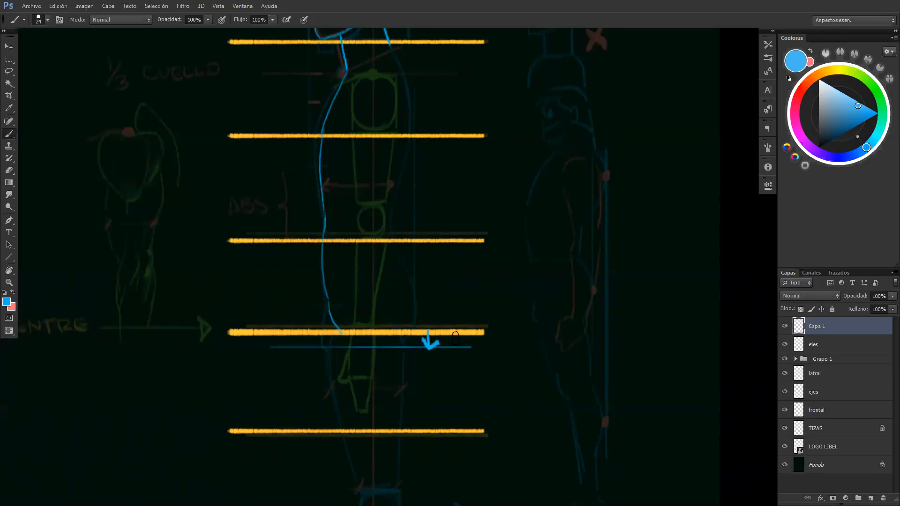
key("ctrl+alt+z")
key("ctrl+alt+z")
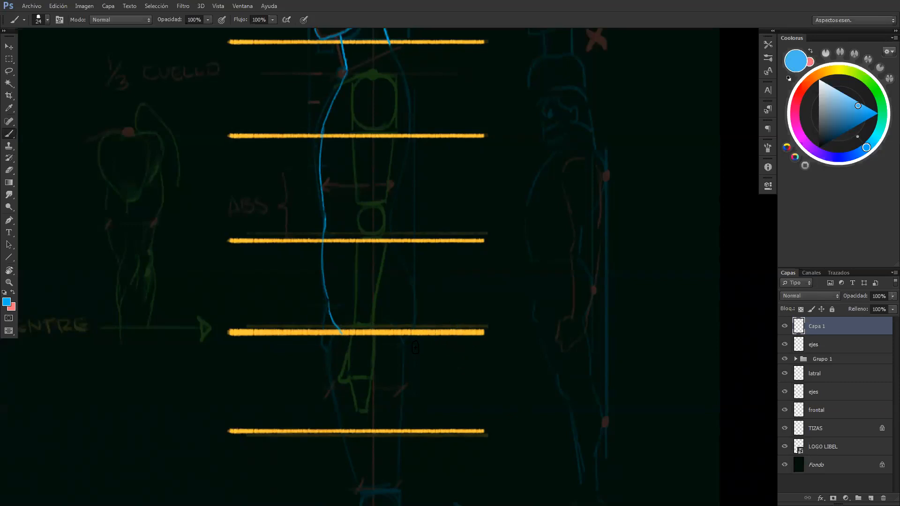
key("ctrl+shift+z")
Draw the lateral figure's back contour in blue from the nape to the narrow waist
left_click_drag(425, 174, 473, 290)
mouse_move(439, 160)
left_mouse_down()
mouse_move(457, 241)
mouse_move(436, 313)
left_mouse_up()
key("ctrl+z")
mouse_move(458, 234)
left_mouse_down()
mouse_move(436, 304)
mouse_move(439, 354)
left_mouse_up()
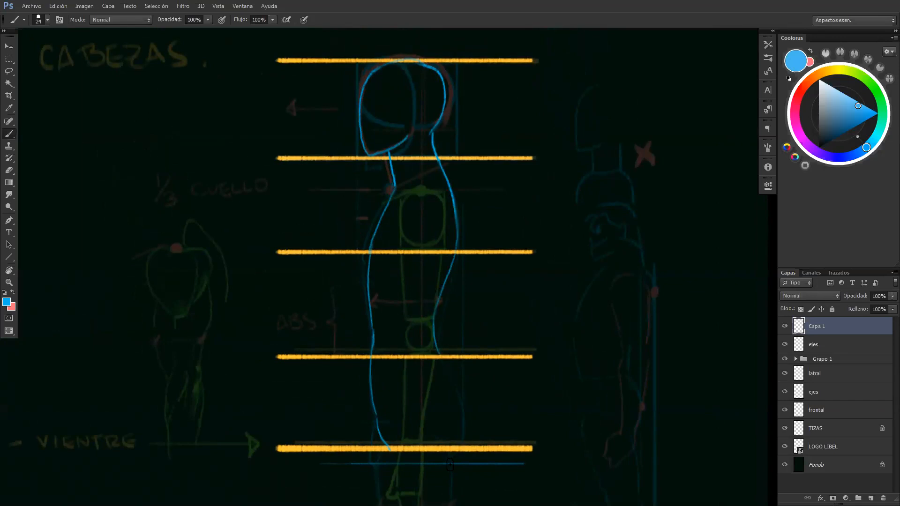
Draw the buttock's rounded contour in blue from the waist down to the guide below the groin line
left_click_drag(451, 464, 467, 434)
left_click_drag(440, 354, 465, 395)
key("ctrl+z")
mouse_move(440, 355)
left_mouse_down()
mouse_move(470, 408)
mouse_move(463, 391)
mouse_move(469, 433)
mouse_move(451, 464)
mouse_move(466, 447)
mouse_move(471, 414)
left_mouse_up()
key("ctrl+z")
mouse_move(453, 463)
left_mouse_down()
mouse_move(469, 406)
mouse_move(441, 331)
left_mouse_up()
key("z")
left_click_drag(458, 356, 483, 306)
mouse_move(488, 381)
left_mouse_down()
mouse_move(494, 373)
mouse_move(462, 356)
left_mouse_up()
key("b")
key("z")
key("b")
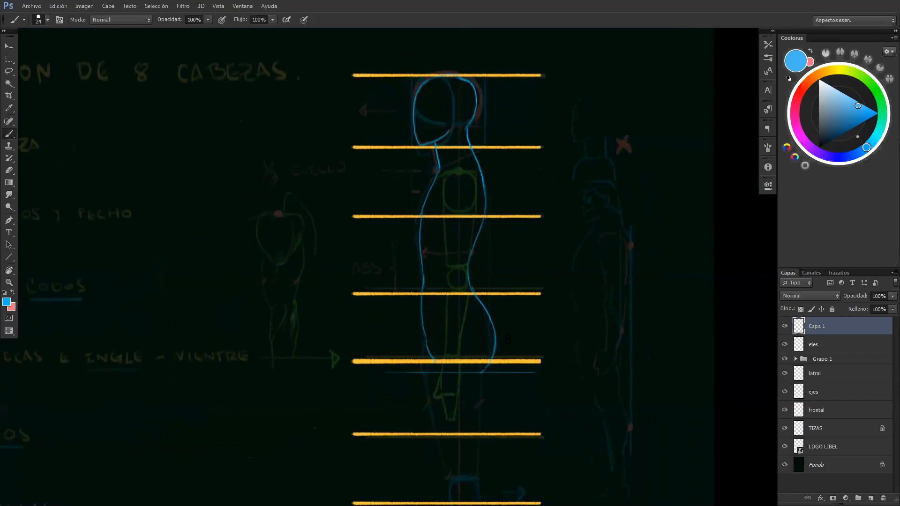
left_click_drag(511, 334, 539, 333)
left_click_drag(515, 329, 511, 334)
key("ctrl+alt+z")
key("ctrl+alt+z")
Draw the lateral thigh's front and back contours down to the knee and add a short inner line at the buttock
mouse_move(441, 361)
left_mouse_down()
mouse_move(428, 312)
mouse_move(435, 394)
left_mouse_up()
key("ctrl+z")
left_click_drag(430, 322, 448, 438)
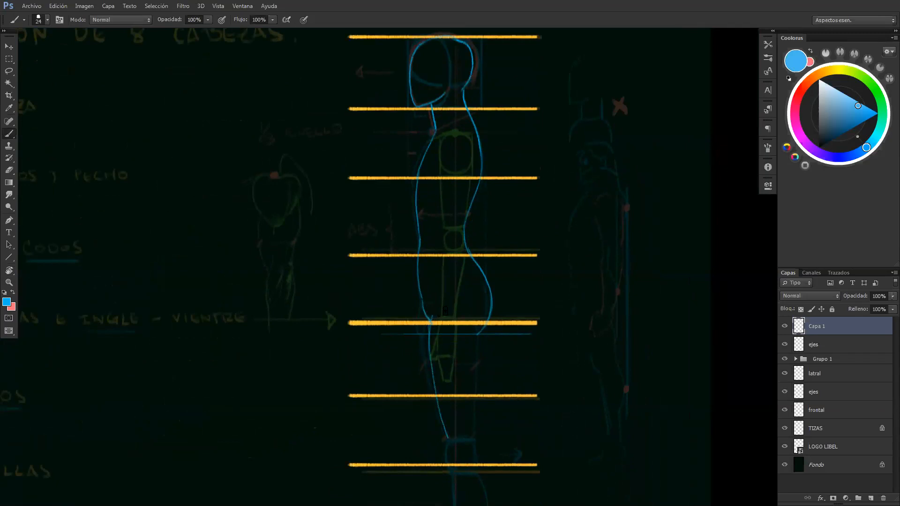
left_click_drag(485, 324, 475, 394)
key("ctrl+z")
left_click_drag(485, 325, 476, 432)
left_click_drag(483, 328, 473, 312)
Draw a pink slanted line across the lateral figure's hips, descending from the groin toward the buttock
key("x")
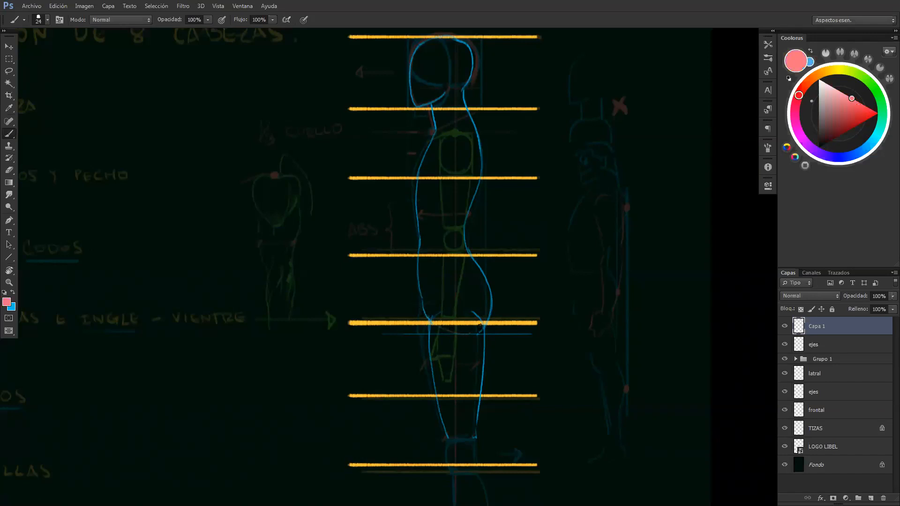
left_click_drag(397, 304, 496, 352)
key("ctrl+z")
left_click_drag(405, 314, 505, 348)
Draw the sides of the lateral knee and the front and back contours of the lower leg in blue
key("x")
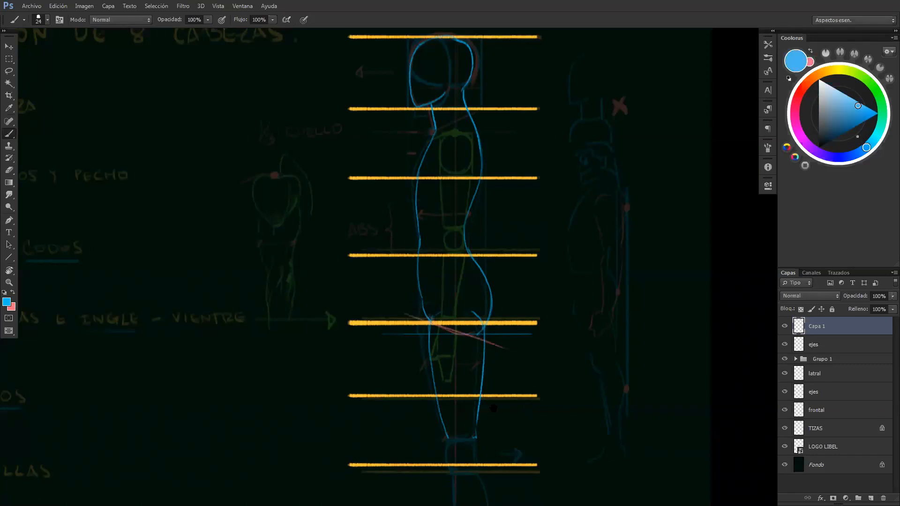
scroll(495, 361, "down", 3)
left_click_drag(472, 368, 472, 395)
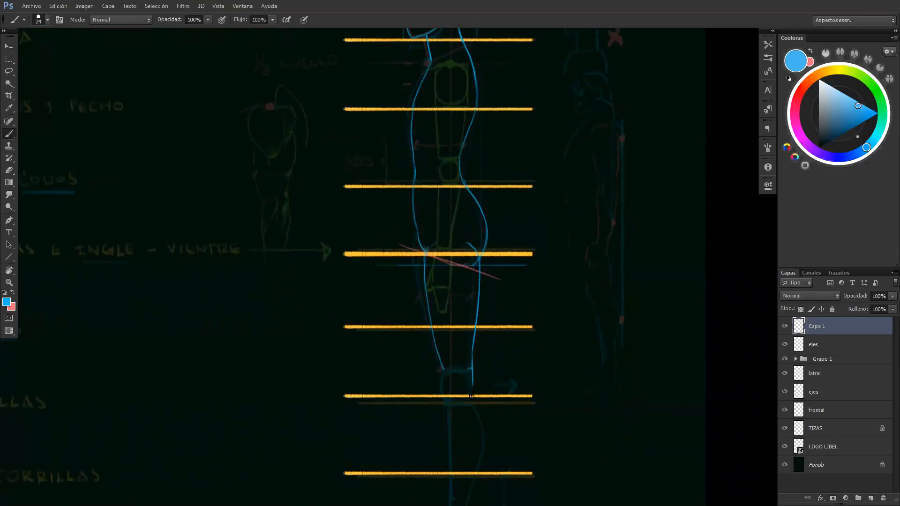
mouse_move(443, 368)
left_mouse_down()
mouse_move(449, 402)
mouse_move(455, 352)
left_mouse_up()
key("ctrl+z")
scroll(455, 352, "down", 4)
left_click_drag(445, 299, 448, 405)
mouse_move(471, 300)
left_mouse_down()
mouse_move(476, 354)
mouse_move(463, 417)
mouse_move(417, 427)
mouse_move(464, 430)
left_mouse_up()
Draw the lateral foot's sole and heel in blue along the heels line
left_click_drag(398, 433, 449, 432)
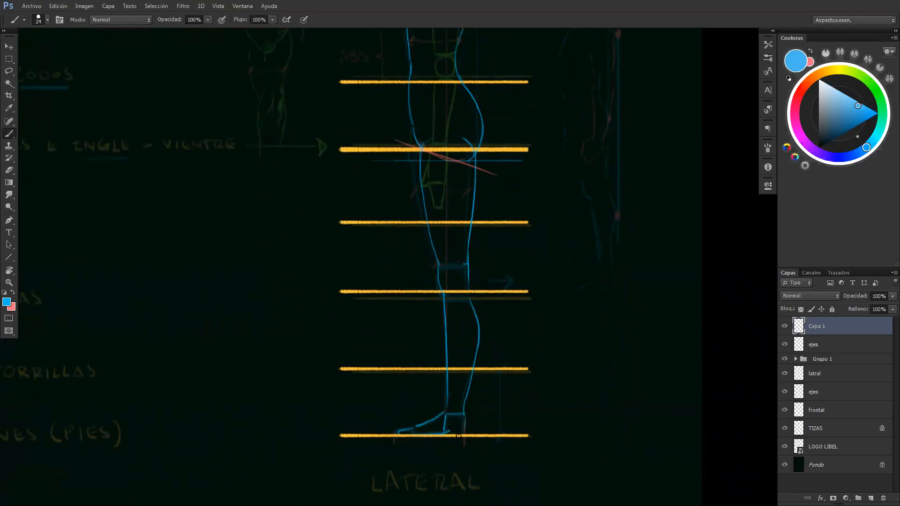
key("e")
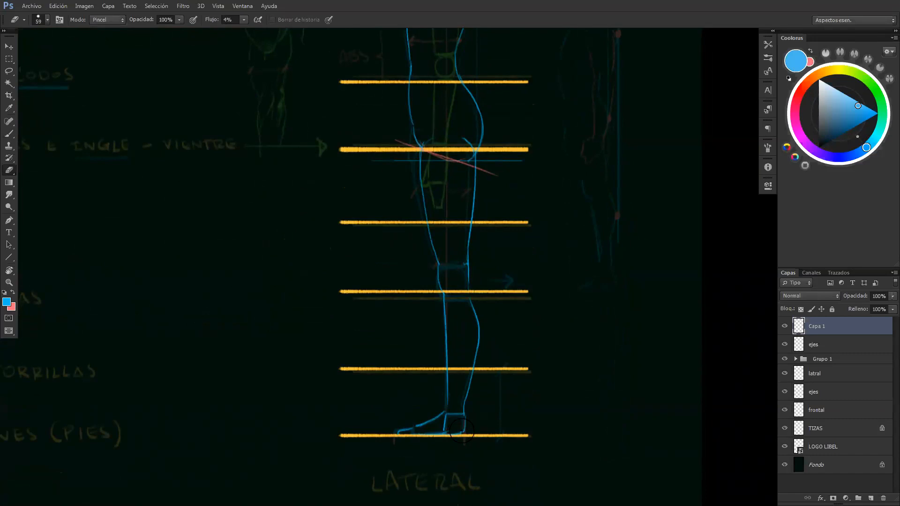
key("b")
left_click_drag(449, 434, 465, 434)
Set the brush colour to the green sample swatch beside the front figure and return to the lateral figure
key("z")
left_click_drag(488, 330, 455, 326)
mouse_move(453, 128)
left_mouse_down()
mouse_move(426, 189)
mouse_move(441, 189)
left_mouse_up()
key("b")
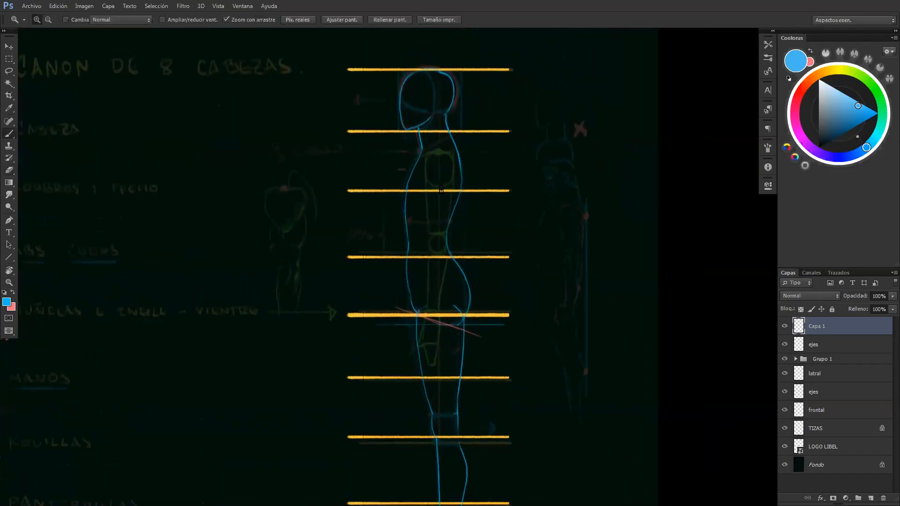
key("x")
left_click_drag(245, 198, 773, 194)
left_click(125, 87, "alt")
left_click_drag(388, 182, 339, 168)
left_click_drag(672, 209, 295, 211)
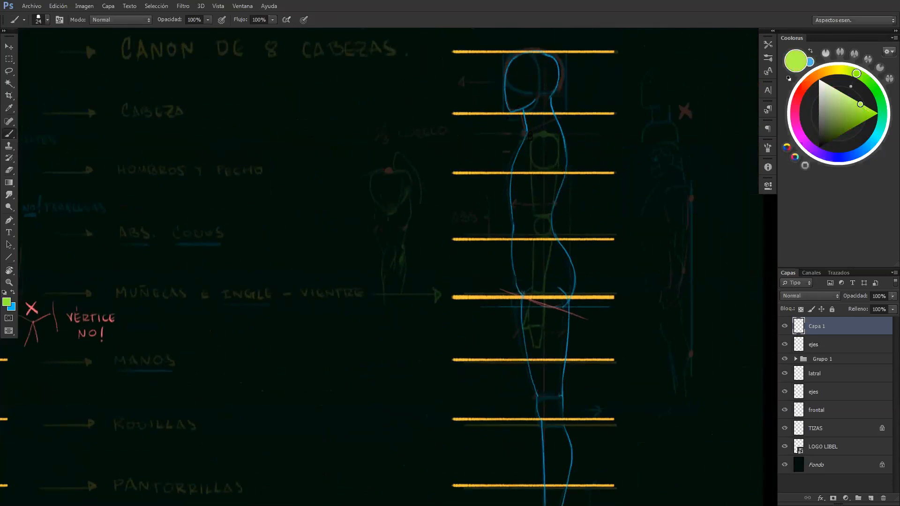
Draw the lateral figure's shoulder oval and upper arm in green over the faded arm guide
mouse_move(537, 137)
left_mouse_down()
mouse_move(533, 162)
mouse_move(558, 150)
mouse_move(553, 135)
mouse_move(535, 134)
mouse_move(539, 215)
left_mouse_up()
left_click_drag(554, 165, 551, 214)
key("ctrl+z")
key("e")
left_click_drag(538, 185, 540, 214)
key("b")
left_click_drag(536, 175, 538, 215)
key("ctrl+z")
Complete the lateral arm in green with the forearm tapering to the wrist and the hand below the groin line
key("ctrl+z")
mouse_move(536, 182)
left_mouse_down()
mouse_move(541, 236)
mouse_move(551, 229)
mouse_move(547, 218)
mouse_move(533, 296)
left_mouse_up()
key("ctrl+z")
left_click_drag(552, 242, 540, 294)
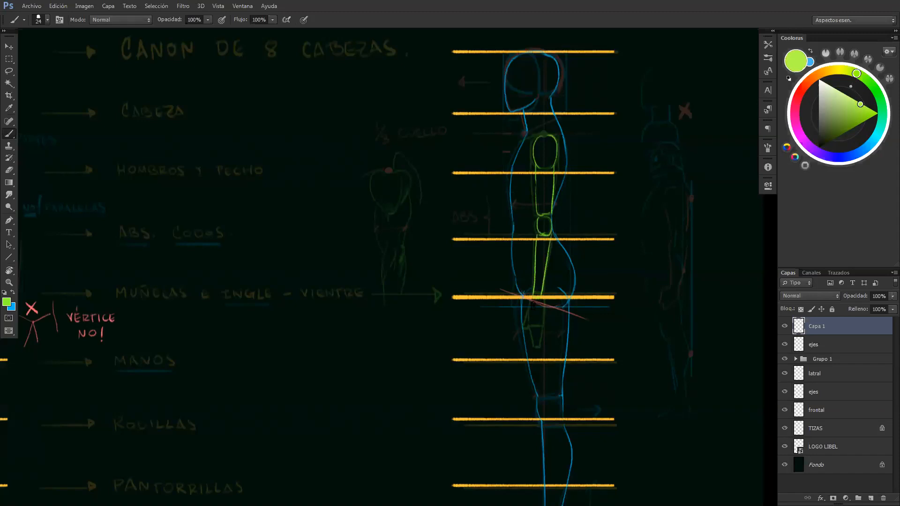
left_click_drag(543, 303, 534, 350)
left_click_drag(541, 321, 538, 346)
left_click_drag(528, 311, 523, 332)
Draw the lateral figure's knee circle in blue between thigh and calf
key("z")
mouse_move(564, 173)
left_mouse_down()
mouse_move(542, 173)
mouse_move(562, 173)
left_mouse_up()
key("b")
key("x")
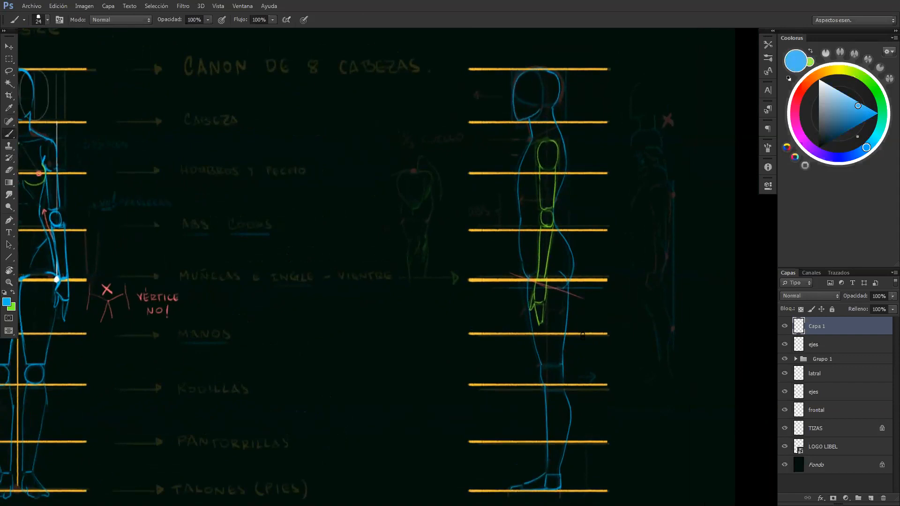
mouse_move(541, 364)
left_mouse_down()
mouse_move(563, 364)
mouse_move(541, 375)
mouse_move(553, 386)
mouse_move(560, 365)
mouse_move(556, 386)
left_mouse_up()
left_click_drag(559, 294, 566, 334)
left_click_drag(488, 283, 579, 300)
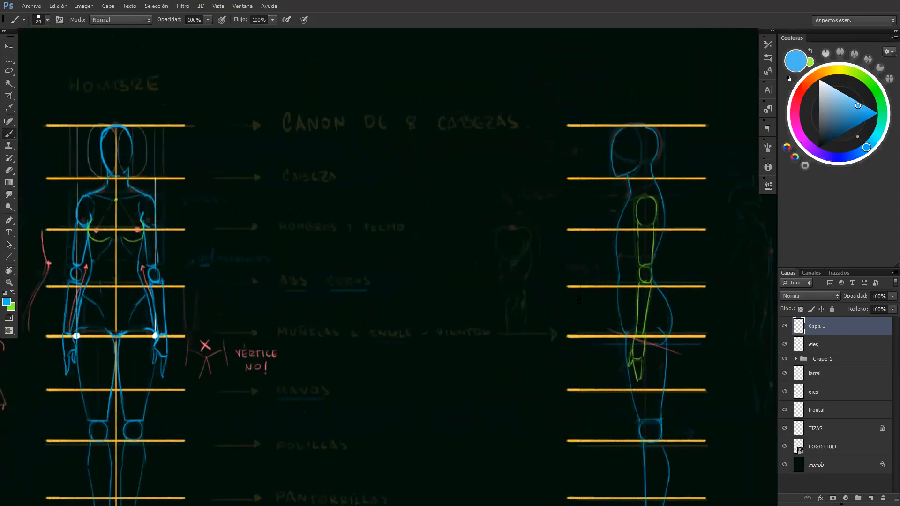
Add a short blue armpit stroke in front of the lateral shoulder oval and switch the brush back to green
key("x")
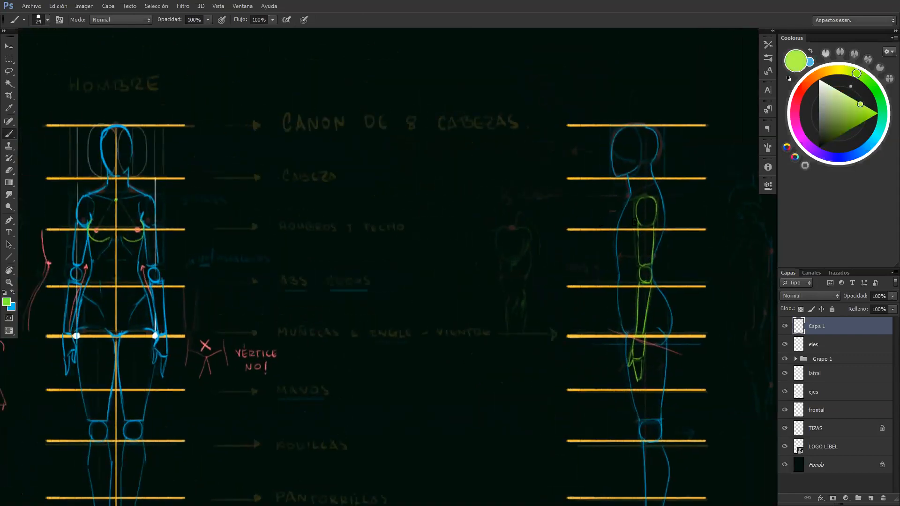
left_click_drag(621, 227, 631, 227)
key("x")
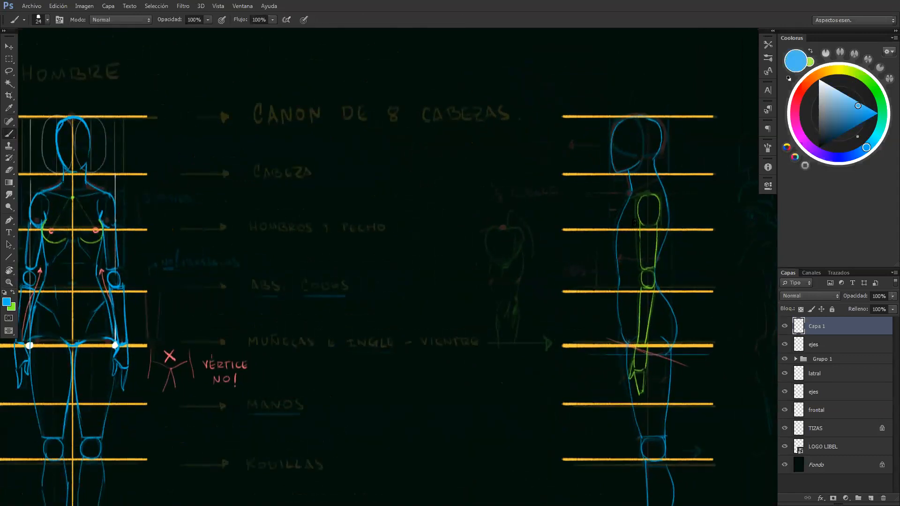
mouse_move(635, 222)
left_mouse_down()
mouse_move(640, 216)
mouse_move(618, 233)
mouse_move(637, 196)
mouse_move(646, 224)
mouse_move(634, 199)
mouse_move(659, 202)
left_mouse_up()
key("ctrl+z")
left_click_drag(640, 216, 635, 222)
key("x")
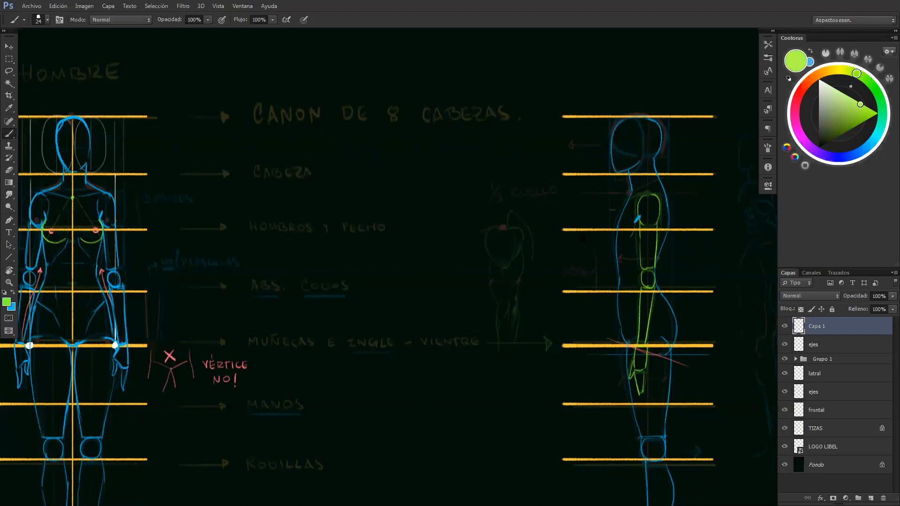
Draw the lateral figure's breast in green at the chest line with a short guide beneath, and sketch an enlarged breast profile beside the figure
left_click_drag(92, 245, 653, 245)
key("ctrl+z")
mouse_move(609, 235)
left_mouse_down()
mouse_move(627, 239)
mouse_move(635, 229)
mouse_move(613, 239)
left_mouse_up()
left_click_drag(611, 224, 633, 197)
mouse_move(549, 259)
left_mouse_down()
mouse_move(546, 229)
mouse_move(530, 214)
mouse_move(554, 184)
left_mouse_up()
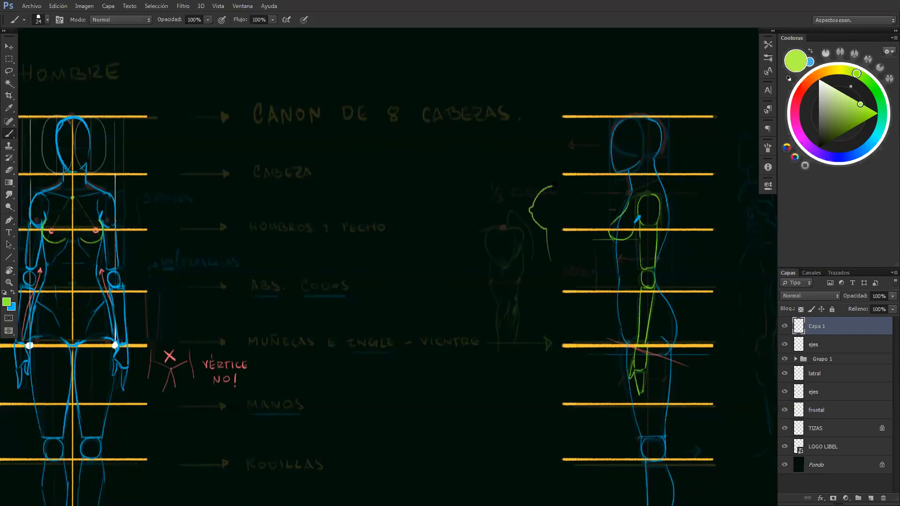
Undo the side profile sketch, then erase the lateral breast's upper contour and redraw it in green as a straighter slope
key("ctrl+z")
key("e")
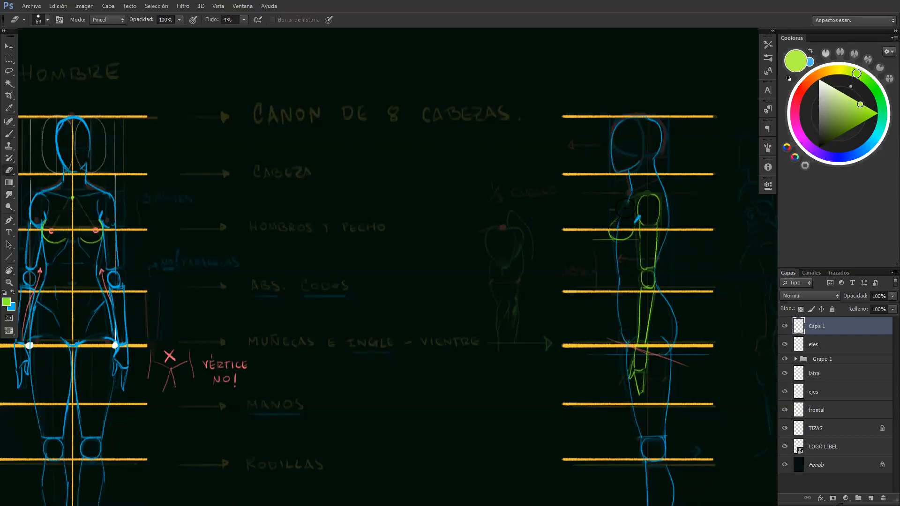
key("b")
left_click_drag(609, 228, 625, 209)
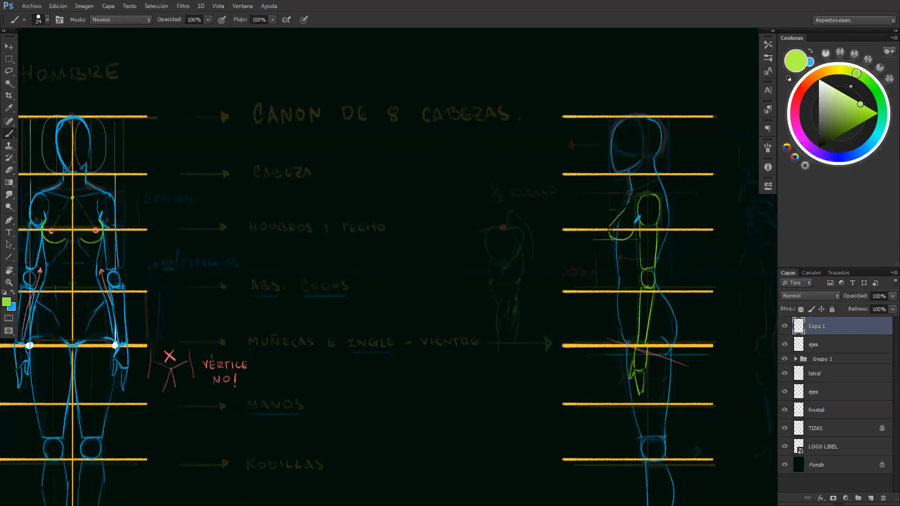
left_click_drag(610, 228, 632, 208)
Draw a blue curve joining the top of the lateral figure's breast to the shoulder oval
key("x")
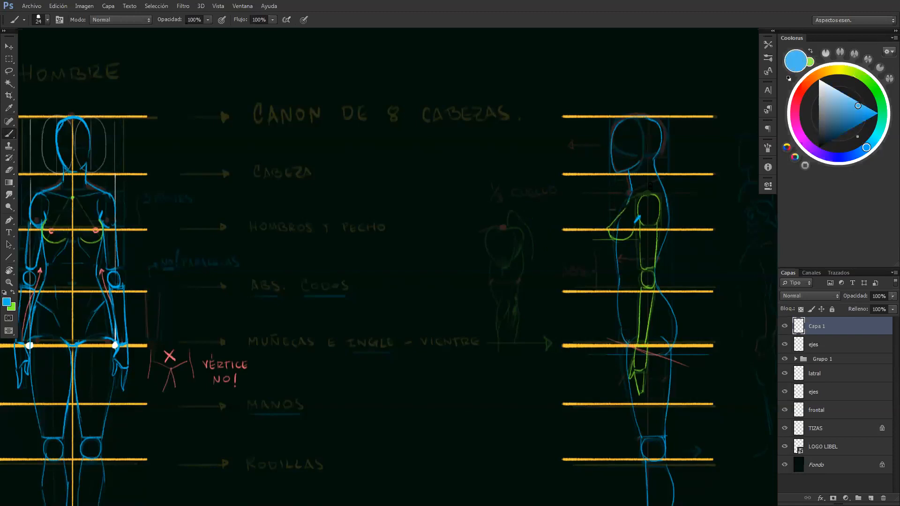
left_click_drag(649, 192, 628, 203)
key("z")
left_click(629, 283, "alt")
left_click(663, 297)
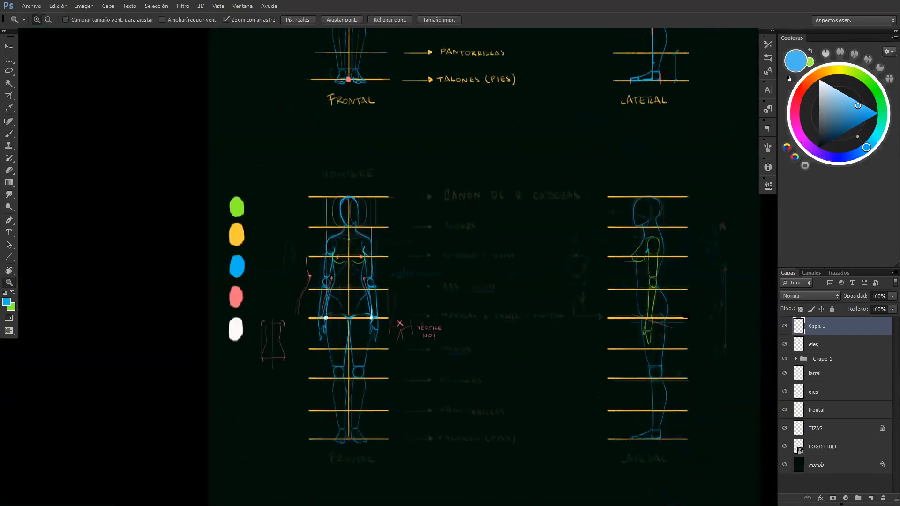
Draw a long pink vertical line touching the lateral figure's back and buttocks, running from the shoulder area to below the foot
key("b")
left_click_drag(290, 280, 305, 283)
left_click_drag(404, 288, 666, 306)
left_click(95, 315, "alt")
left_click_drag(318, 285, 112, 233)
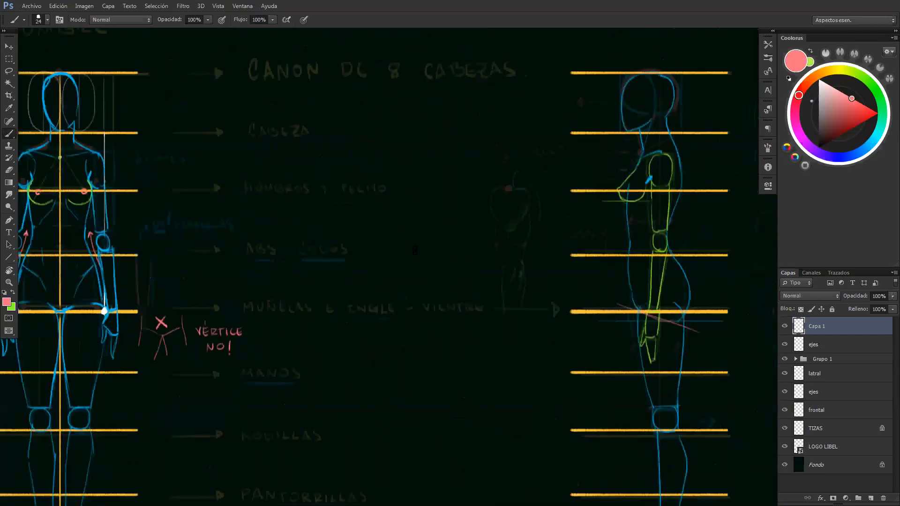
left_click_drag(688, 296, 427, 253)
mouse_move(427, 110)
left_mouse_down()
mouse_move(432, 488)
mouse_move(428, 458)
left_mouse_up()
Hide the Grupo 1 layer group holding the faded male guides
key("e")
key("z")
mouse_move(459, 377)
left_mouse_down()
mouse_move(424, 363)
mouse_move(470, 354)
mouse_move(488, 340)
mouse_move(481, 334)
left_mouse_up()
left_click(784, 360)
mouse_move(562, 342)
left_mouse_down()
mouse_move(534, 345)
mouse_move(643, 398)
left_mouse_up()
Write the orange headings FRONTAL and LATERAL above the female front and lateral figures
key("b")
left_click_drag(271, 332, 295, 330, "ctrl")
left_click(285, 230, "alt")
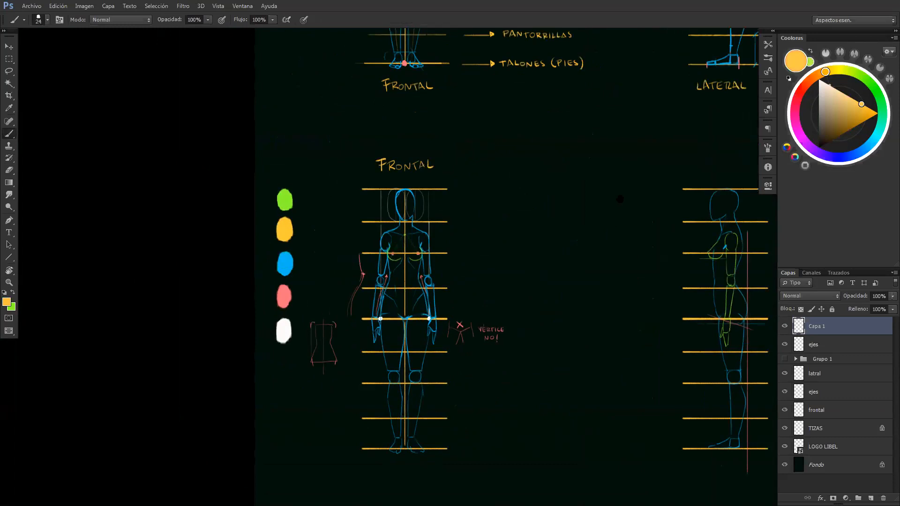
left_click_drag(621, 199, 544, 208)
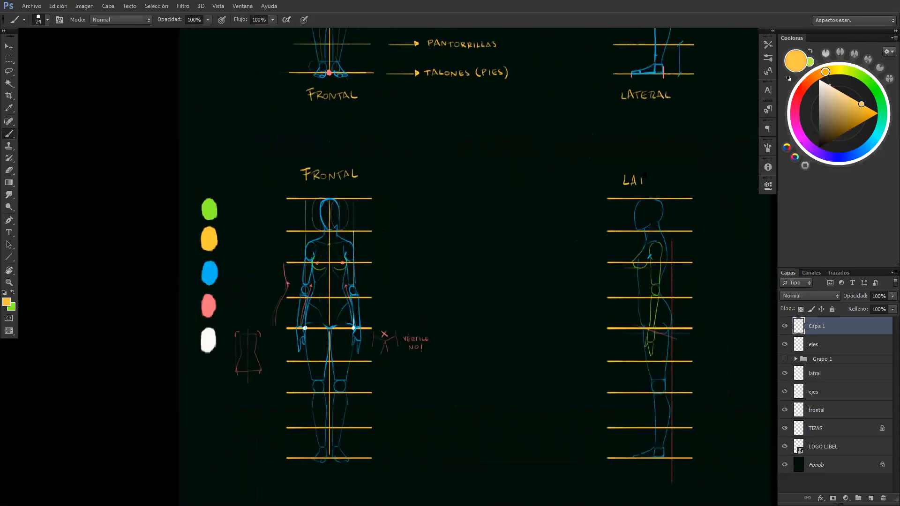
left_click_drag(658, 183, 666, 183)
left_click_drag(603, 229, 525, 218)
mouse_move(579, 249)
left_mouse_down()
mouse_move(543, 254)
mouse_move(564, 264)
mouse_move(546, 327)
mouse_move(516, 325)
mouse_move(534, 314)
mouse_move(557, 322)
left_mouse_up()
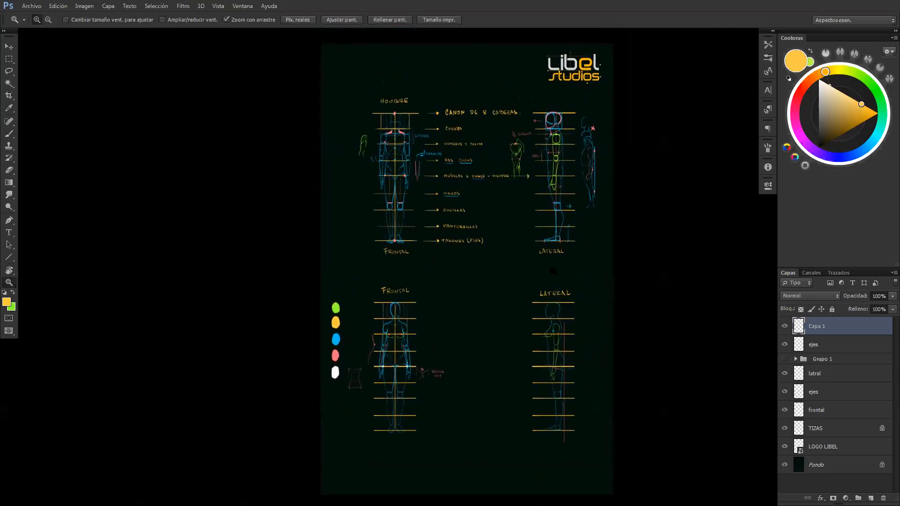
left_click_drag(527, 299, 542, 305)
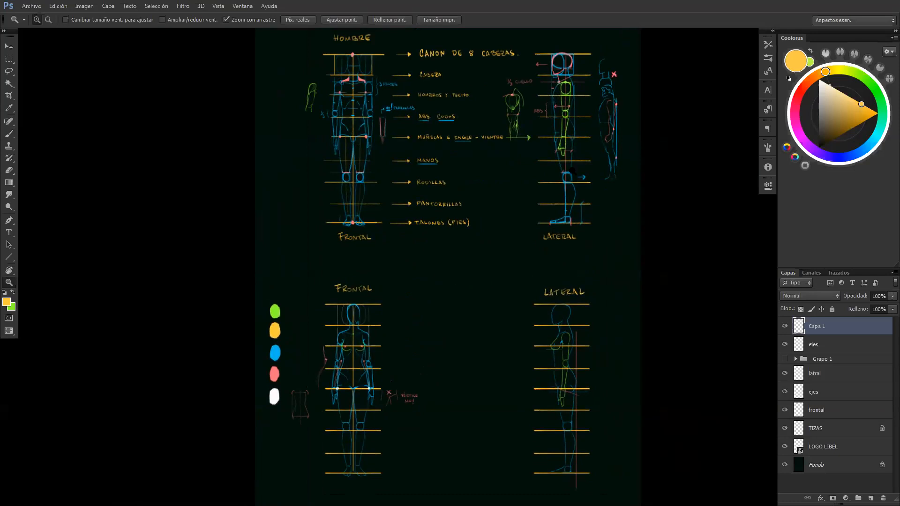
Trace one arm of the female front figure in pink, marking the shoulder oval, upper arm, elbow circle and forearm down to the wrist
left_click_drag(342, 108, 377, 123)
mouse_move(355, 47)
left_mouse_down()
mouse_move(380, 143)
mouse_move(393, 140)
left_mouse_up()
left_click(423, 143, "alt")
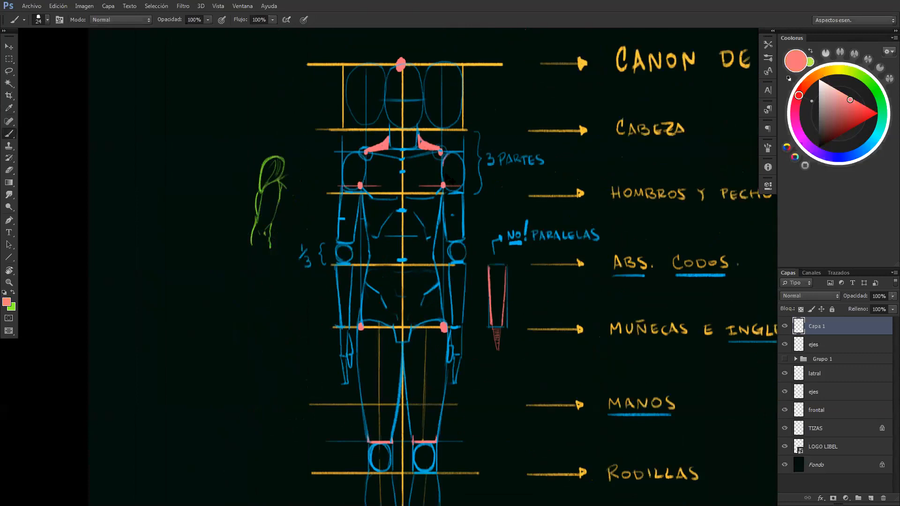
left_click_drag(542, 308, 540, 304)
scroll(540, 303, "down", 15)
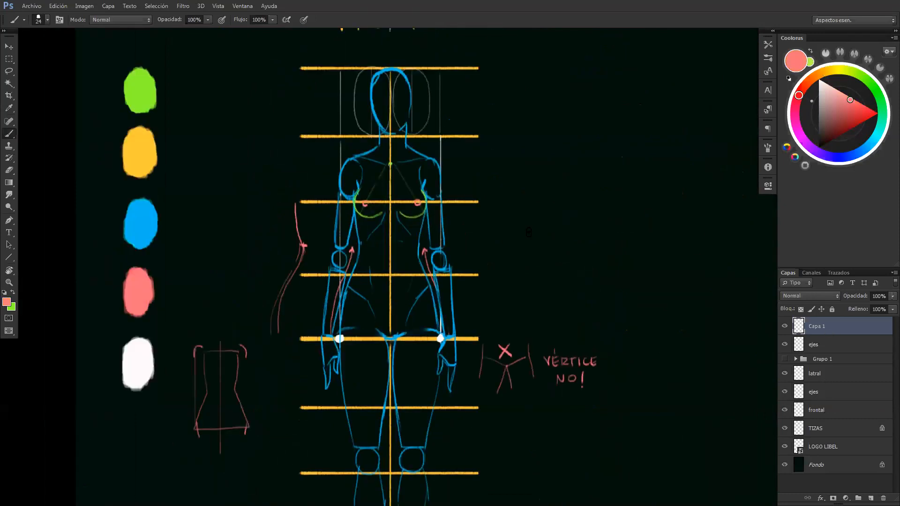
mouse_move(435, 162)
left_mouse_down()
mouse_move(424, 162)
mouse_move(421, 180)
mouse_move(435, 197)
mouse_move(439, 170)
mouse_move(429, 158)
left_mouse_up()
mouse_move(434, 200)
left_mouse_down()
mouse_move(433, 261)
mouse_move(435, 268)
mouse_move(444, 258)
mouse_move(433, 250)
mouse_move(453, 338)
left_mouse_up()
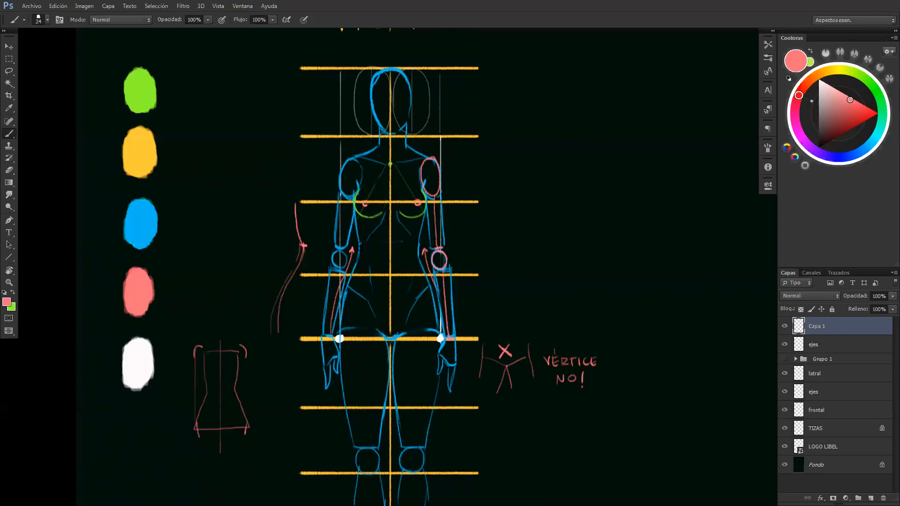
Trace the female front figure's ribcage in pink, with the arch below the breasts
mouse_move(369, 238)
left_mouse_down()
mouse_move(390, 221)
mouse_move(415, 241)
left_mouse_up()
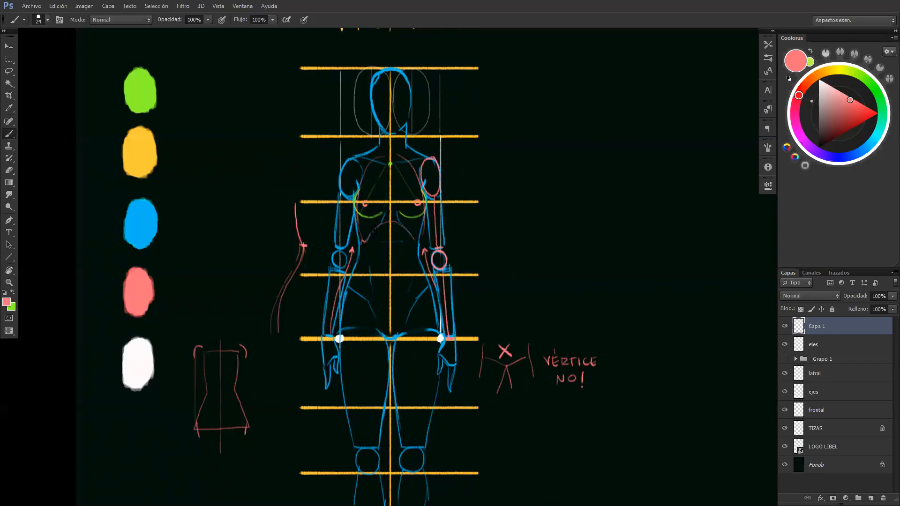
left_click_drag(400, 224, 413, 240)
Sketch pink strokes across the female front figure's lower abdomen and along the torso's centre, undoing the rejected ones
mouse_move(351, 293)
left_mouse_down()
mouse_move(374, 330)
mouse_move(427, 305)
left_mouse_up()
left_click_drag(356, 294, 428, 289)
key("ctrl+z")
mouse_move(352, 292)
left_mouse_down()
mouse_move(429, 295)
mouse_move(405, 302)
mouse_move(428, 294)
left_mouse_up()
key("ctrl+z")
mouse_move(377, 333)
left_mouse_down()
mouse_move(408, 331)
mouse_move(376, 333)
left_mouse_up()
left_click_drag(391, 223, 393, 310)
key("ctrl+z")
mouse_move(390, 242)
left_mouse_down()
mouse_move(390, 302)
mouse_move(381, 240)
left_mouse_up()
key("z")
left_click_drag(494, 333, 476, 301)
left_click_drag(484, 301, 457, 309)
left_click_drag(502, 350, 515, 341)
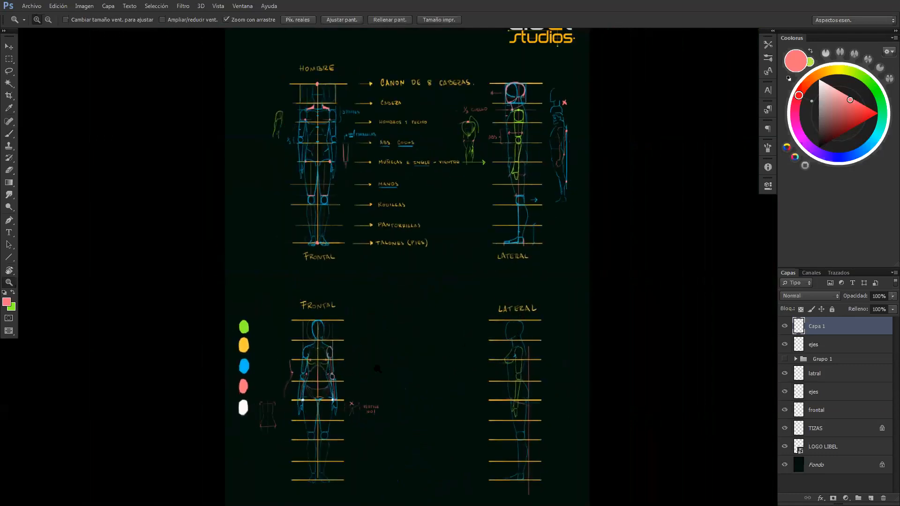